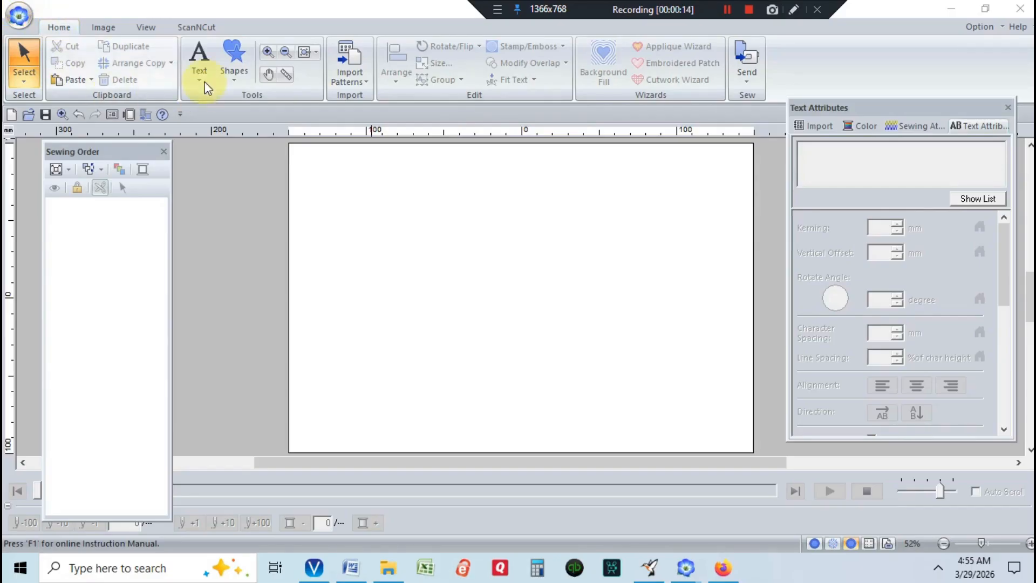
Add the text "C" near the upper-left corner of the design page in the Los Angeles font at 10 mm
left_click(194, 64)
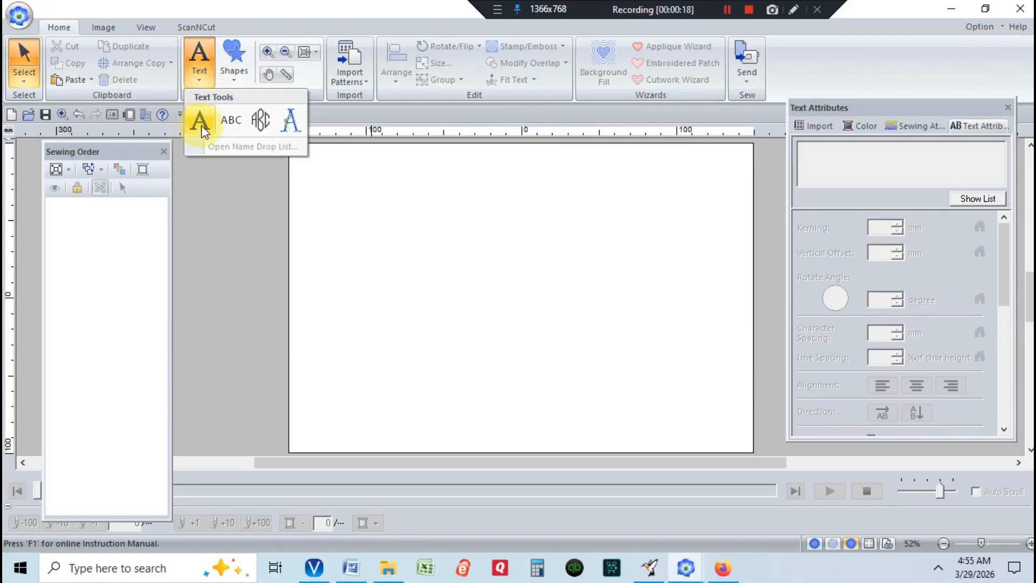
left_click(200, 122)
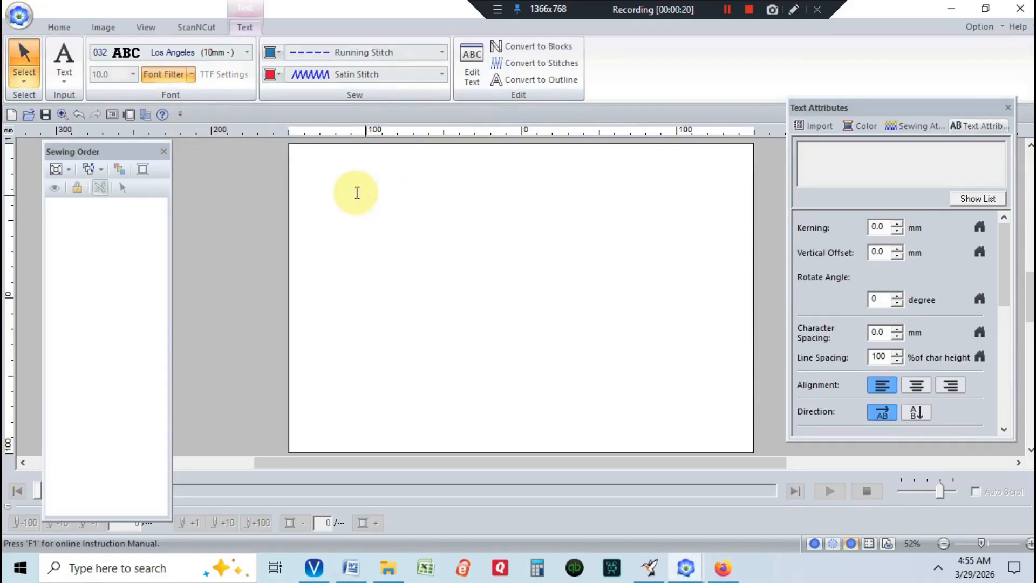
left_click(324, 195)
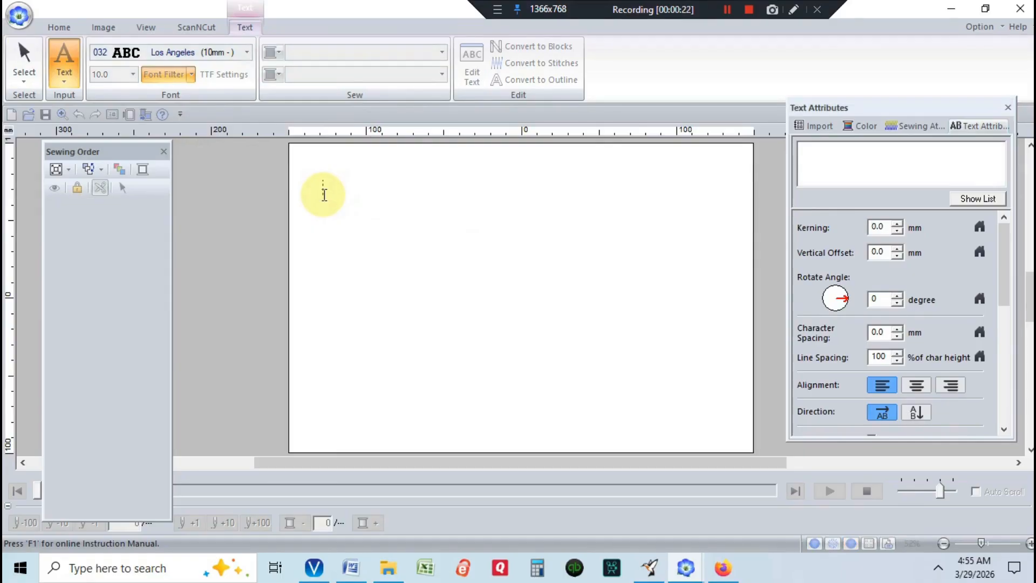
type("C")
key("Return")
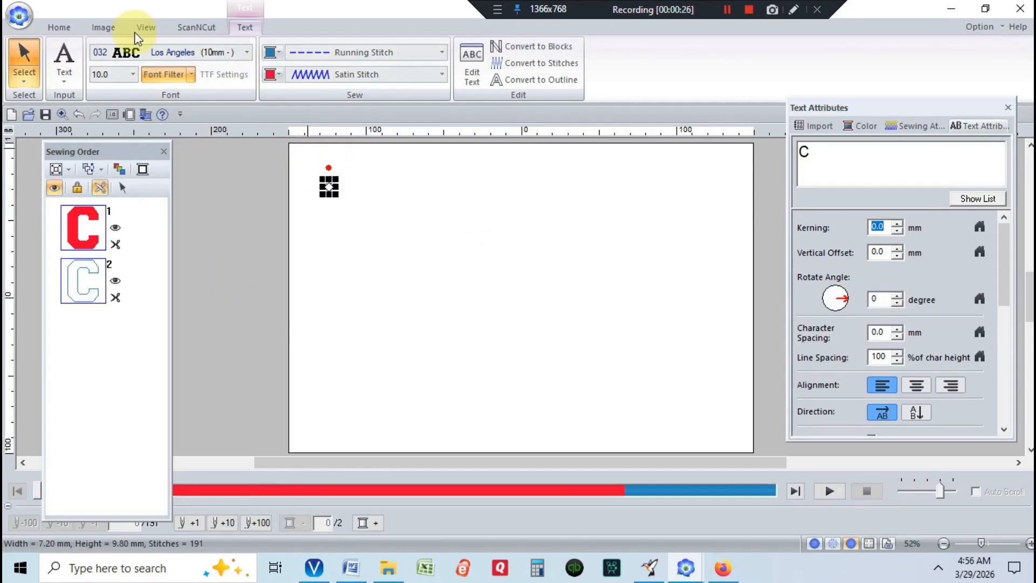
Resize the letter C to a height of 40 mm, keeping its aspect ratio
left_click(63, 27)
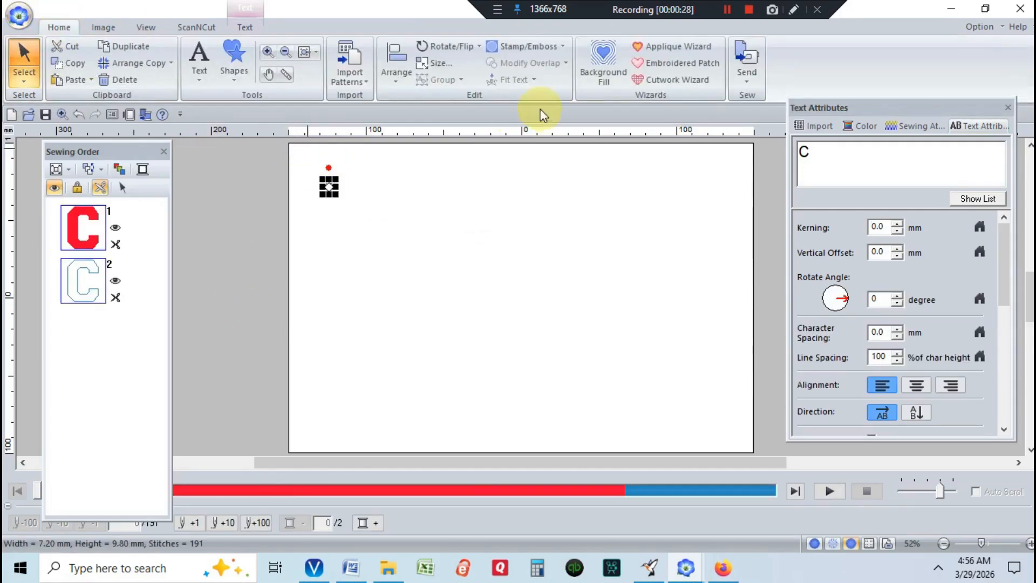
left_click(439, 69)
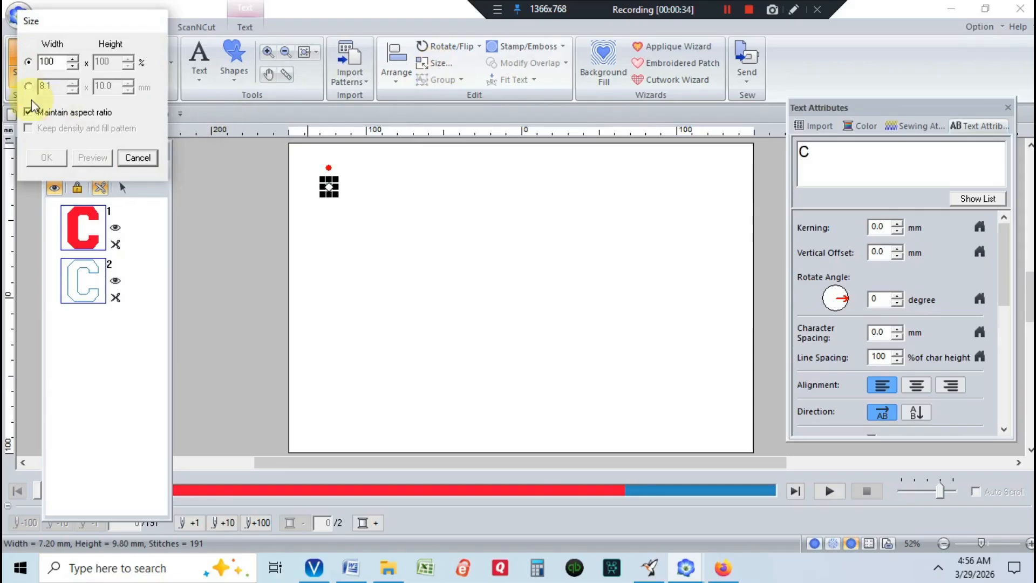
left_click(28, 86)
left_click(113, 86)
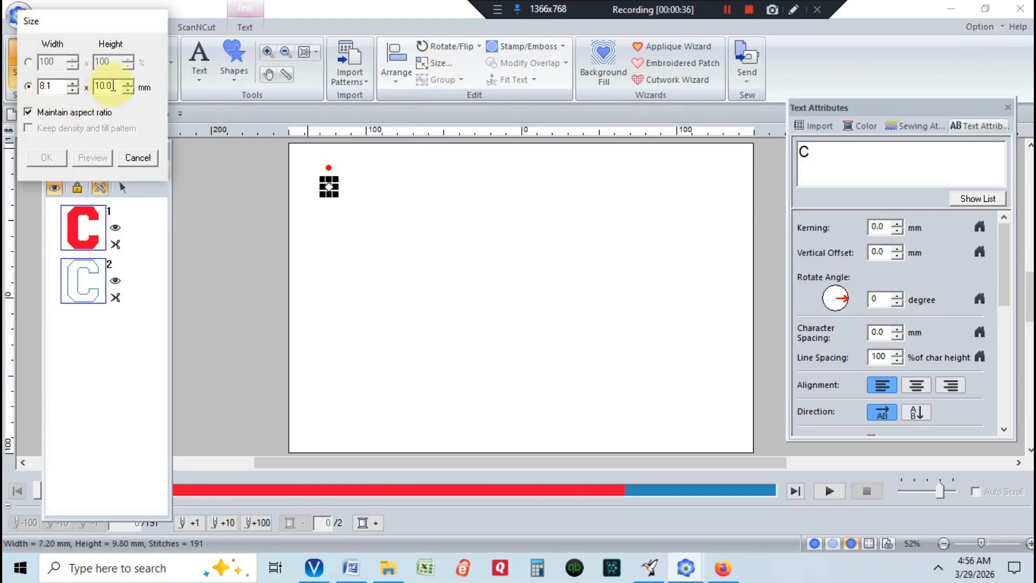
double_click(97, 86)
type("40")
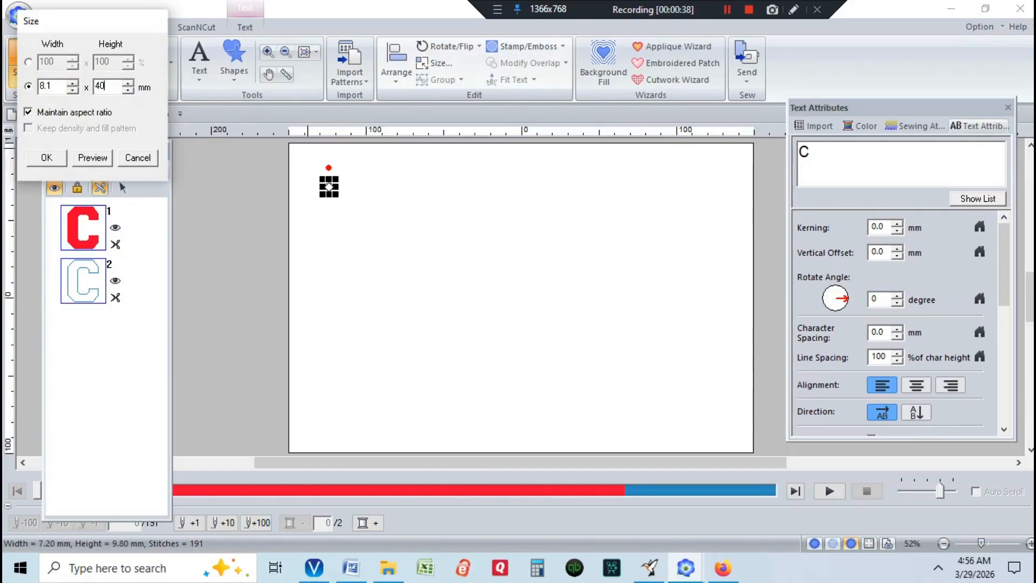
left_click(41, 160)
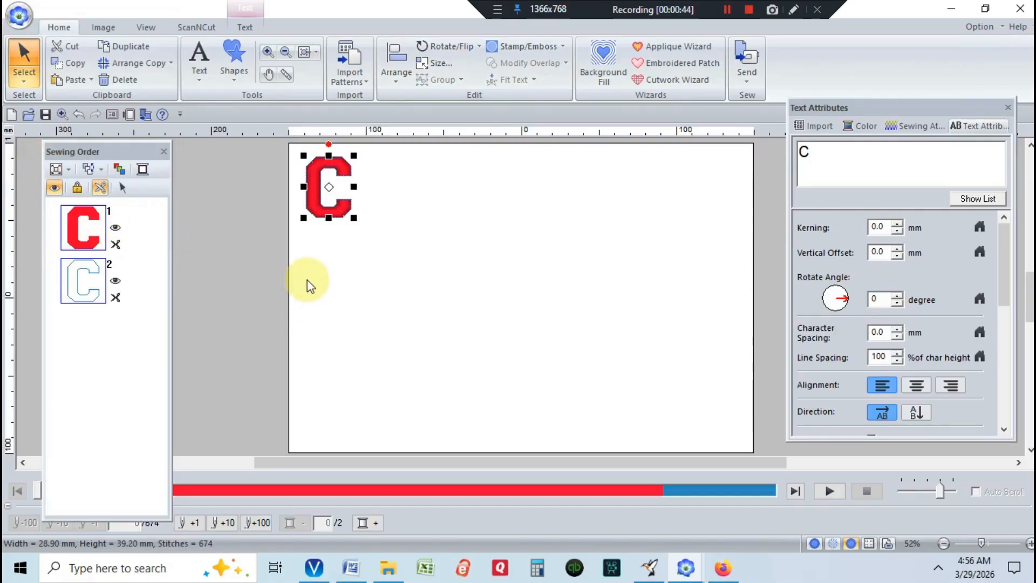
Change the region sewing of the letter C to Fill Stitch
left_click(249, 28)
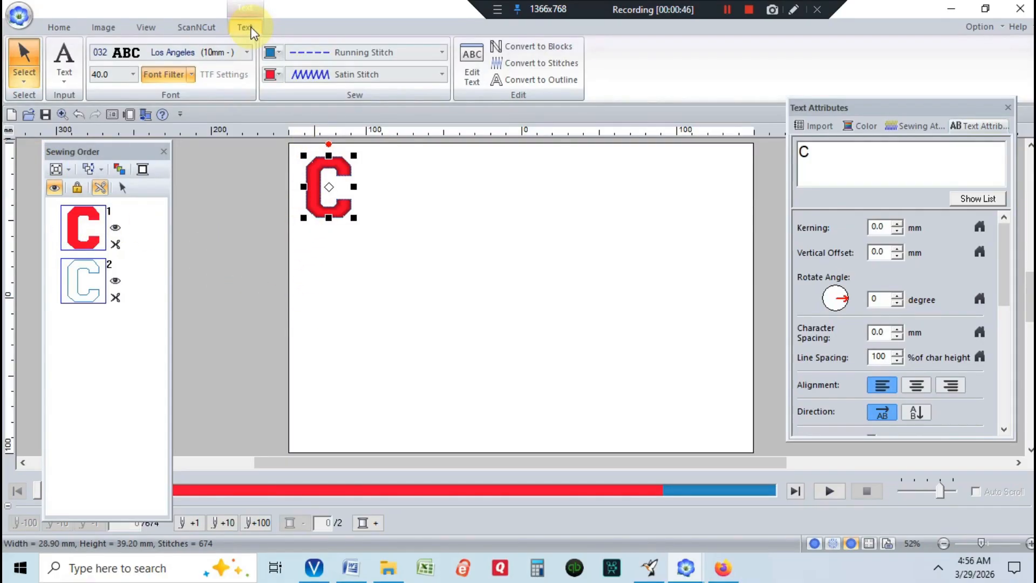
left_click(441, 75)
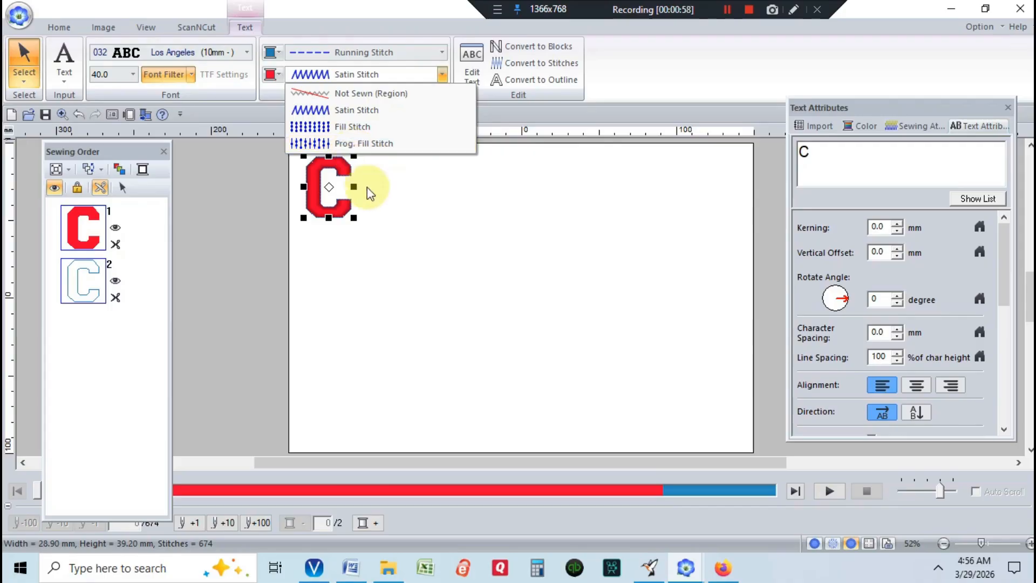
left_click(354, 126)
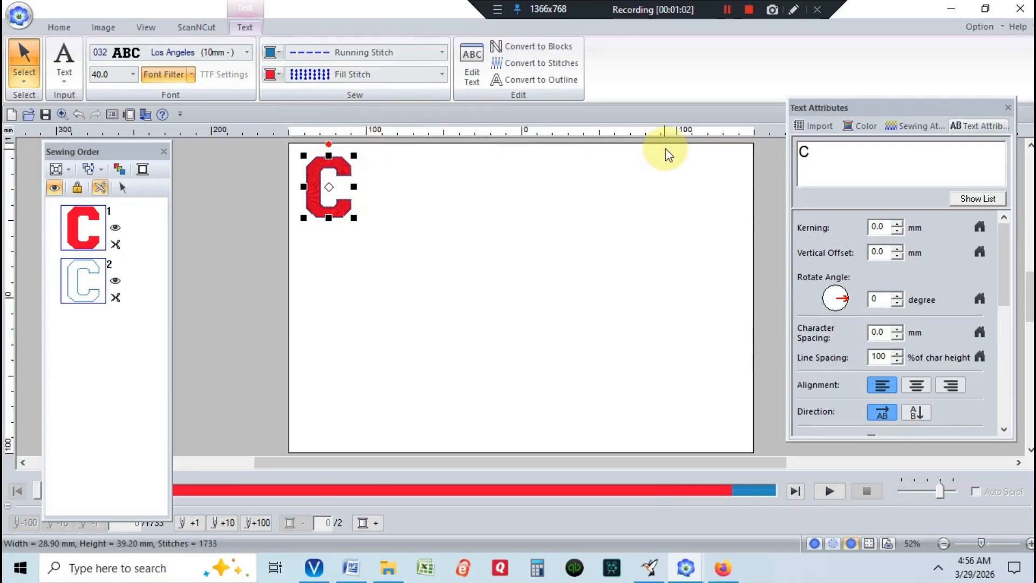
Turn on under sewing for the region of the letter C and choose the combined outline and single zigzag type
left_click(906, 124)
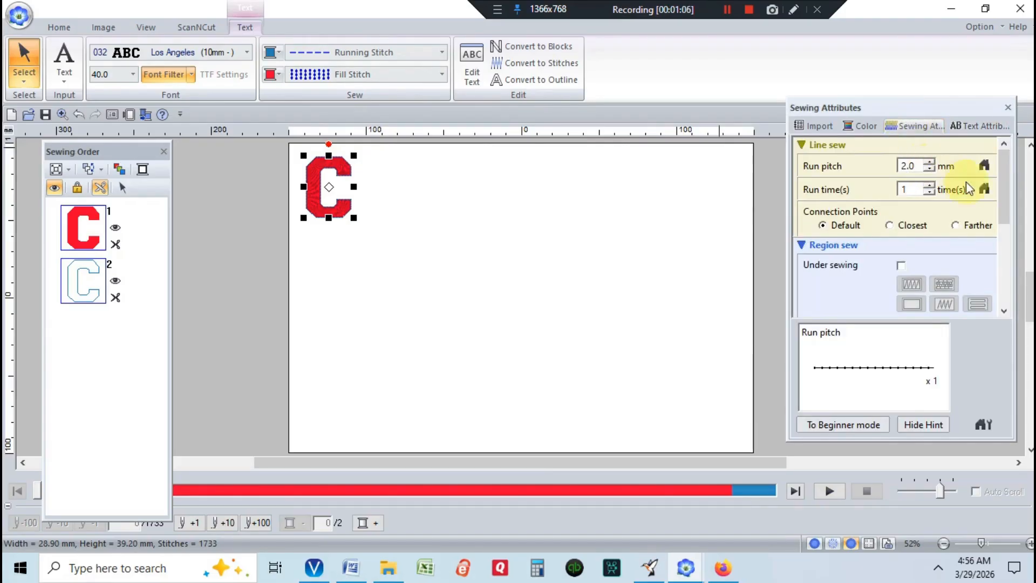
scroll(1003, 207, "down", 2)
left_click_drag(1003, 207, 1013, 162)
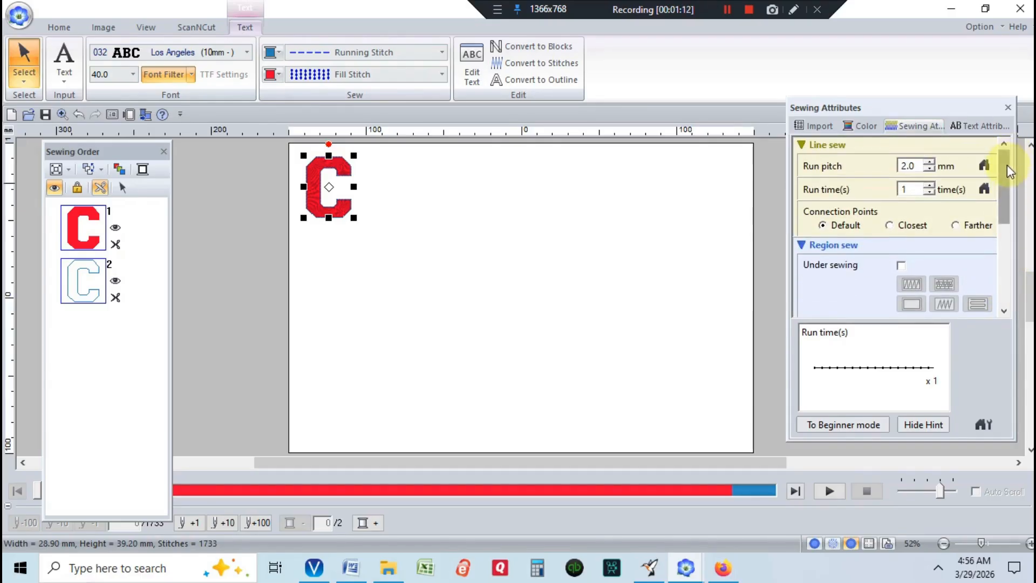
left_click(901, 266)
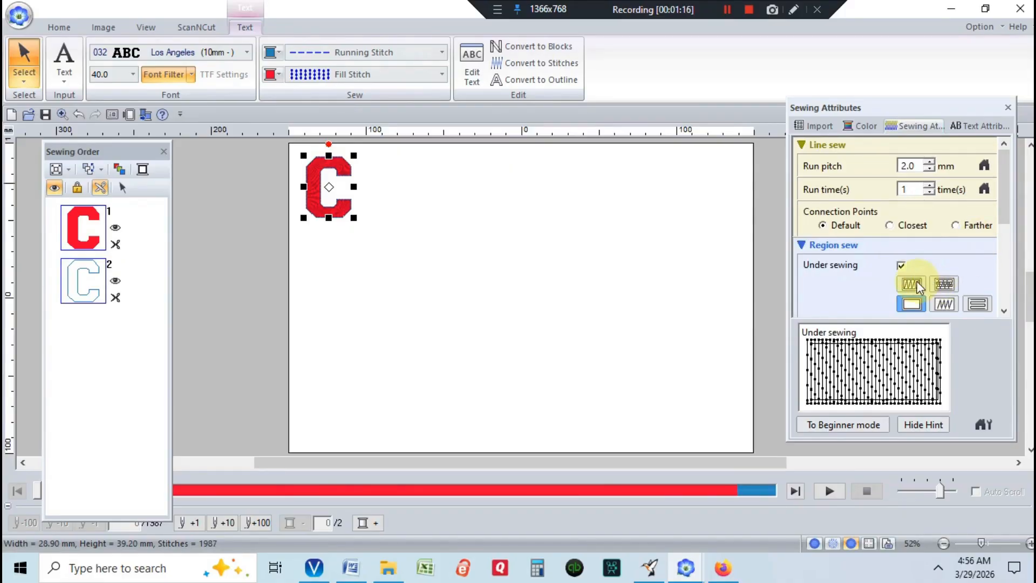
left_click(943, 283)
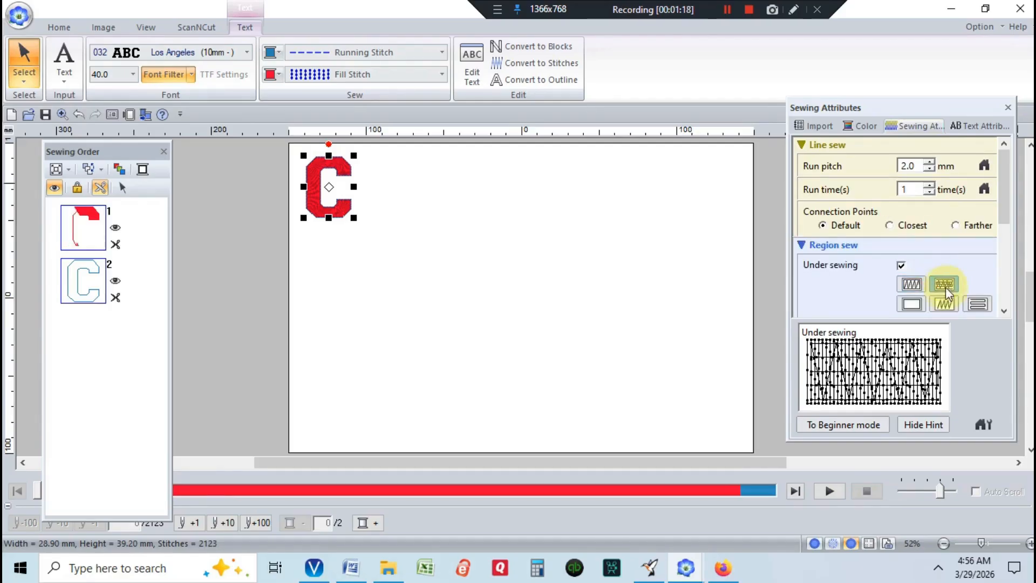
left_click(917, 284)
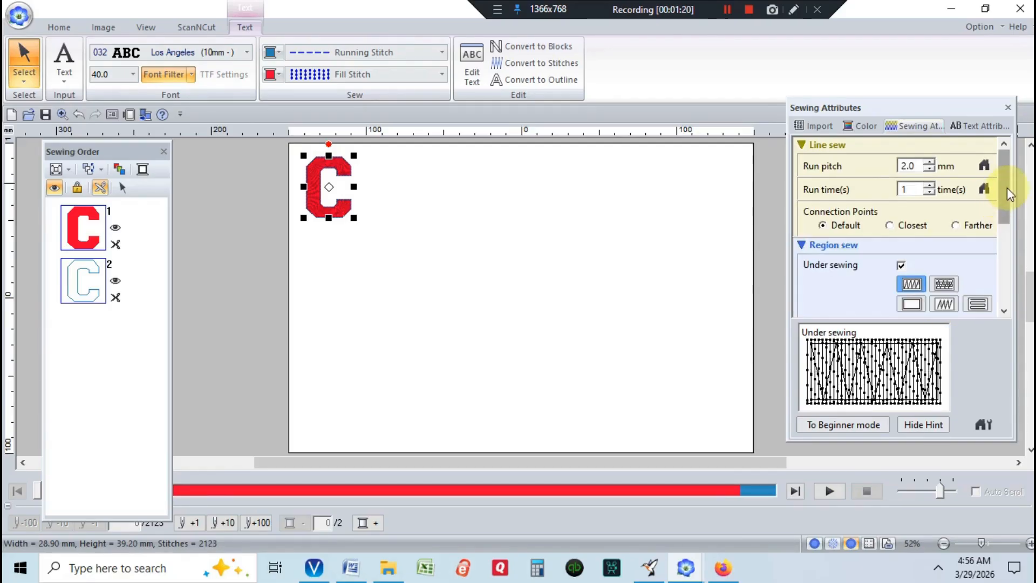
Change the region sewing of the letter C to Prog. Fill Stitch with the cube-like pattern pat08
left_click_drag(1006, 197, 992, 275)
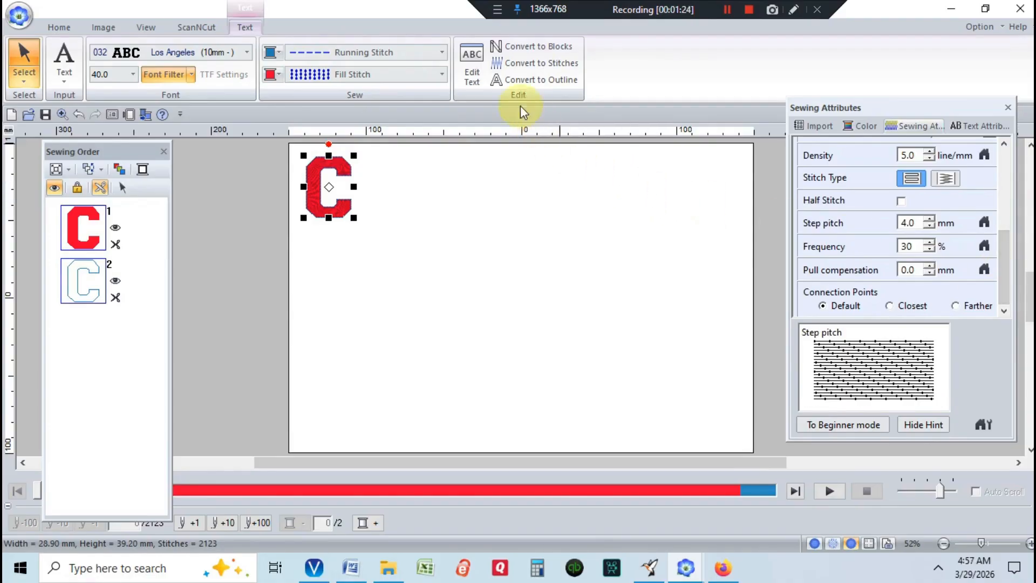
left_click(442, 74)
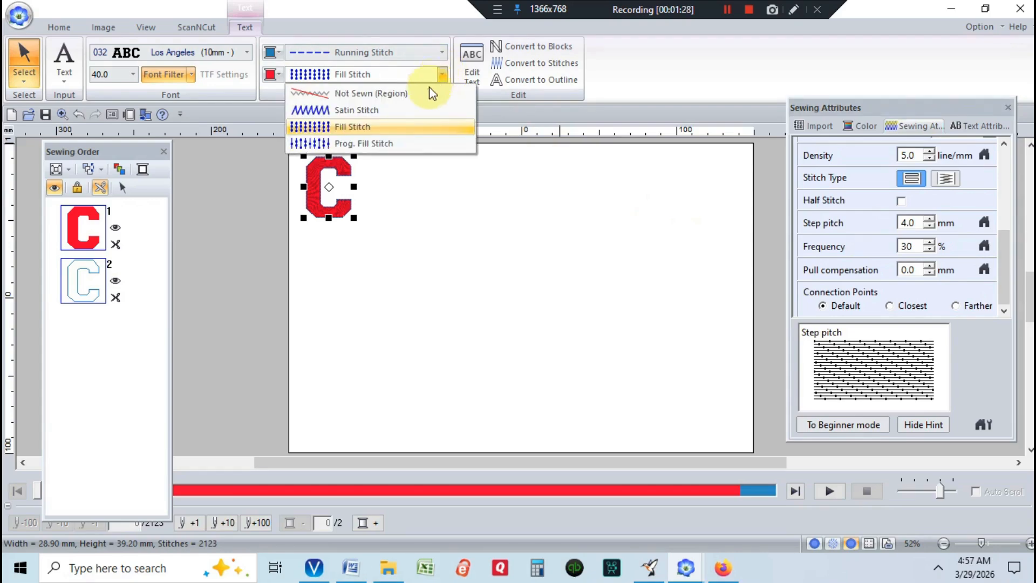
left_click(393, 147)
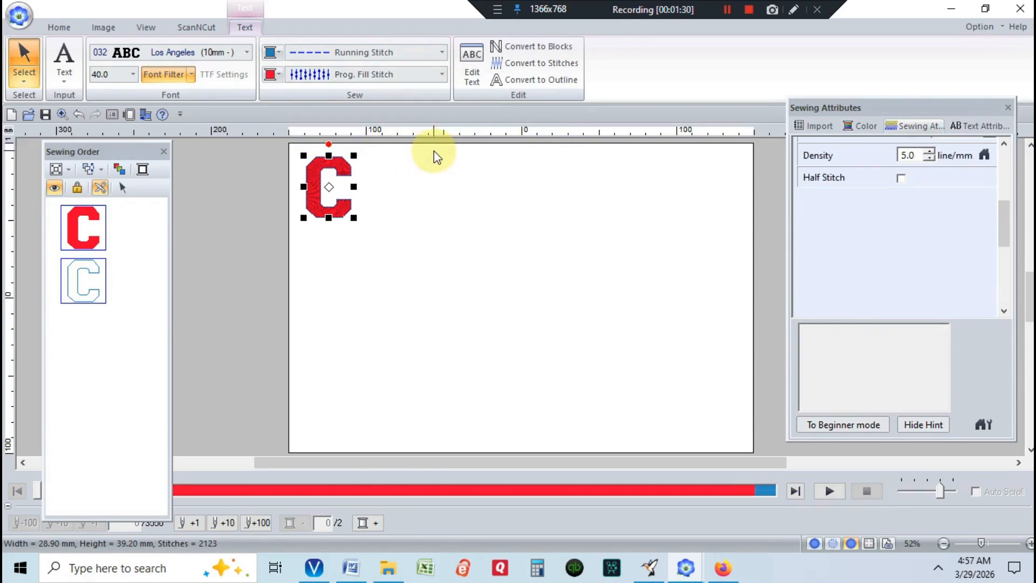
left_click(851, 287)
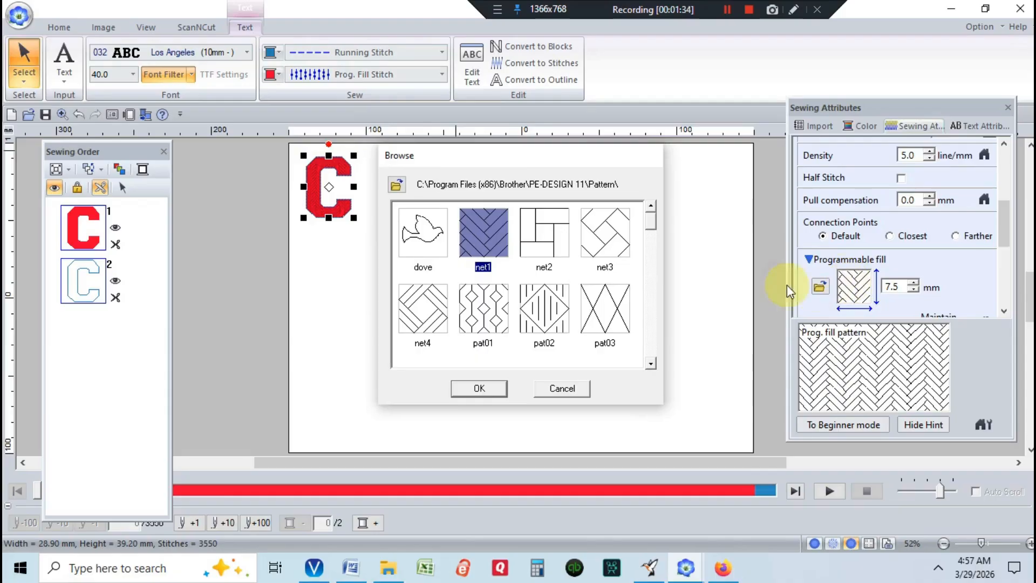
left_click(652, 233)
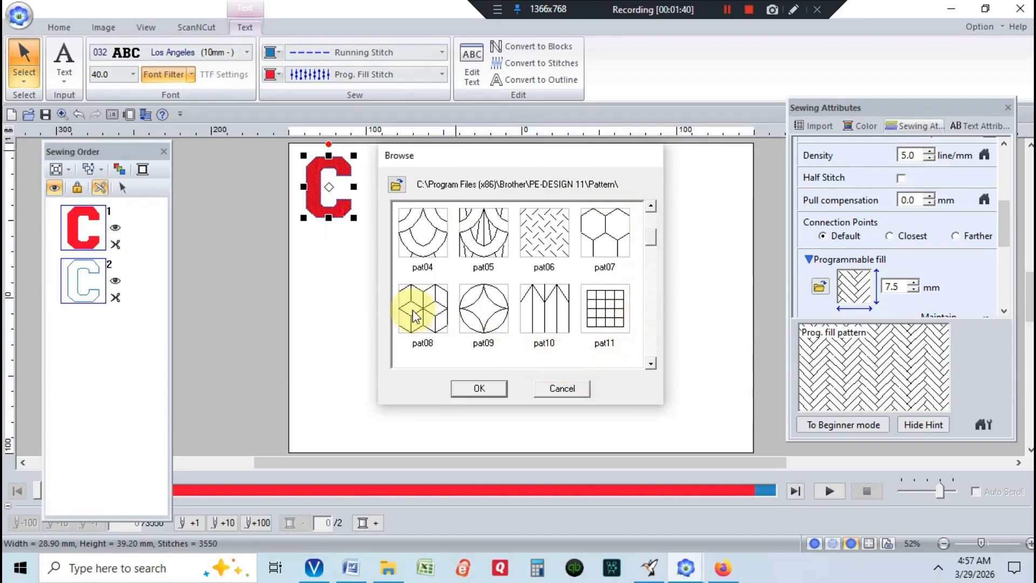
left_click(469, 386)
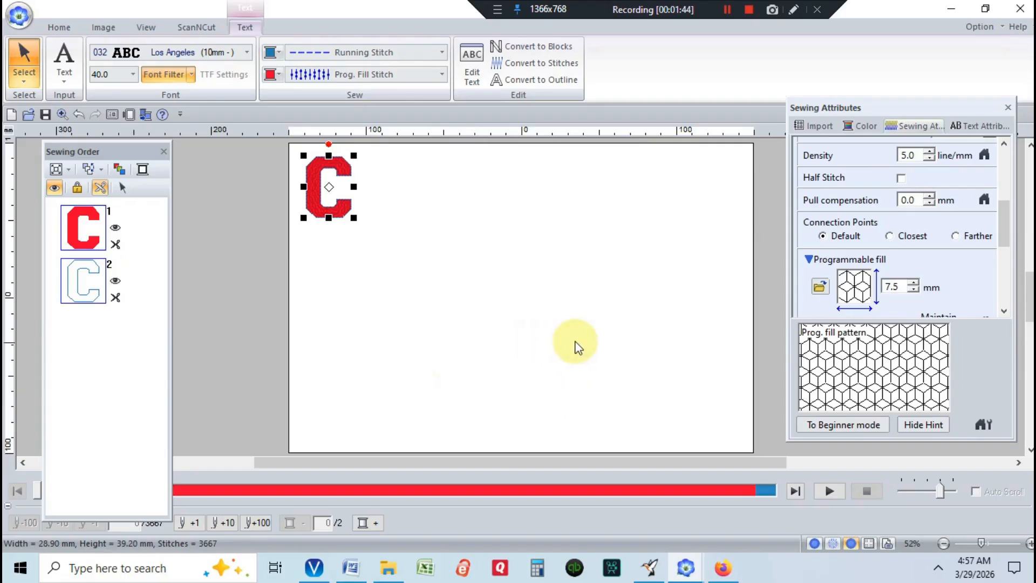
Set the programmable fill pattern size to 7.2 mm with its aspect ratio maintained
left_click(1029, 544)
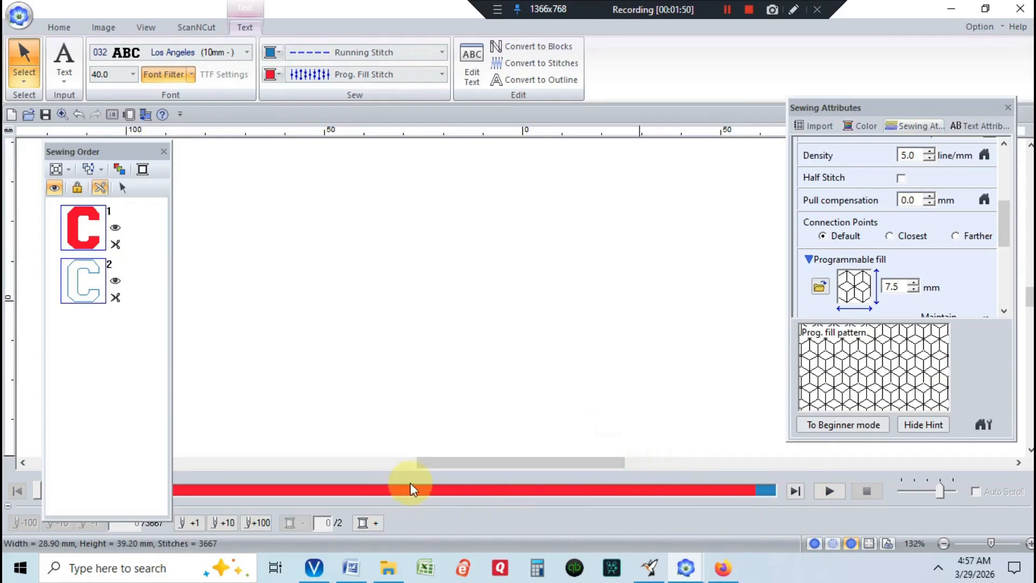
left_click_drag(441, 463, 344, 463)
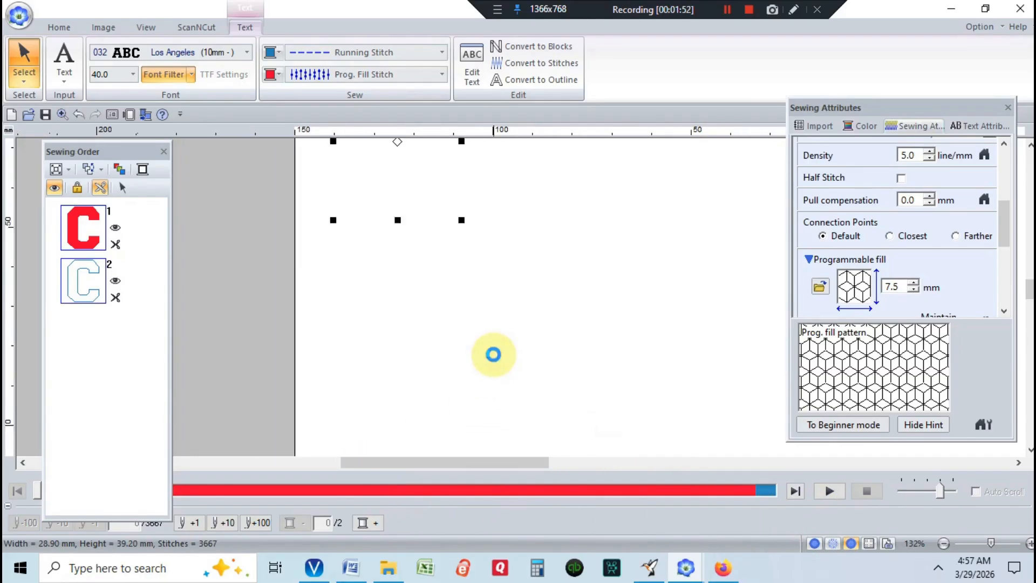
scroll(493, 355, "up", 3)
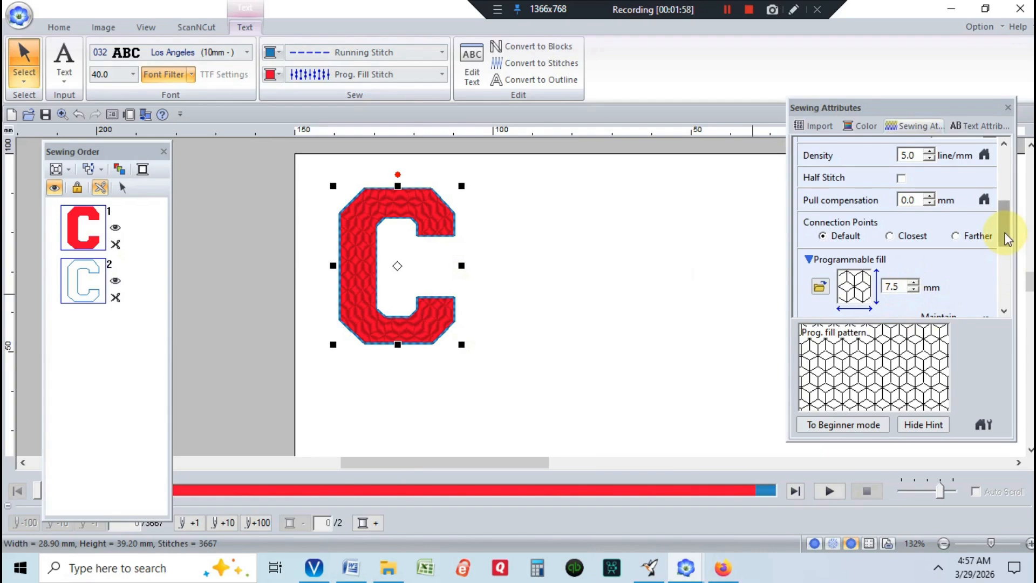
left_click_drag(1004, 236, 1001, 270)
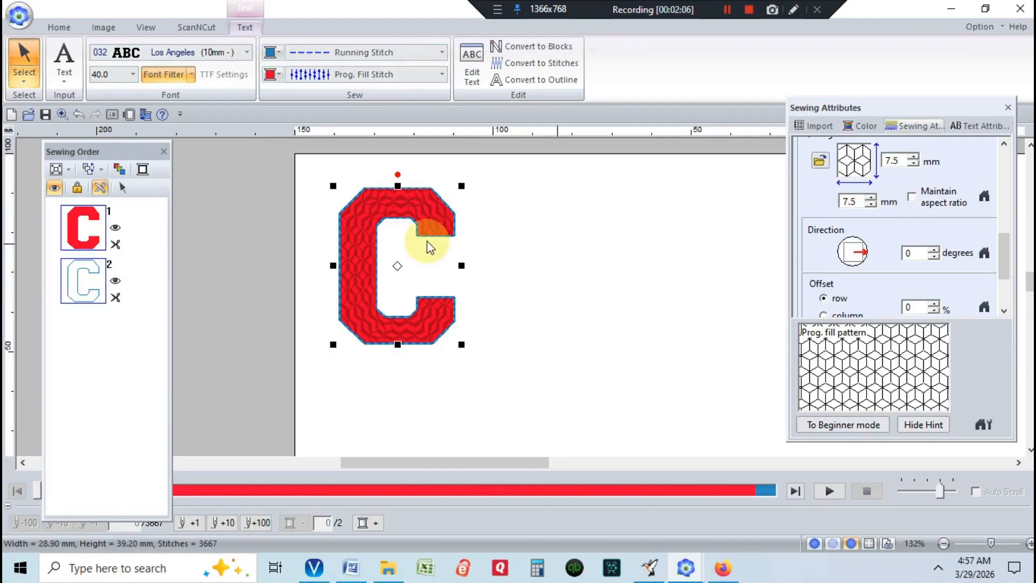
left_click(912, 199)
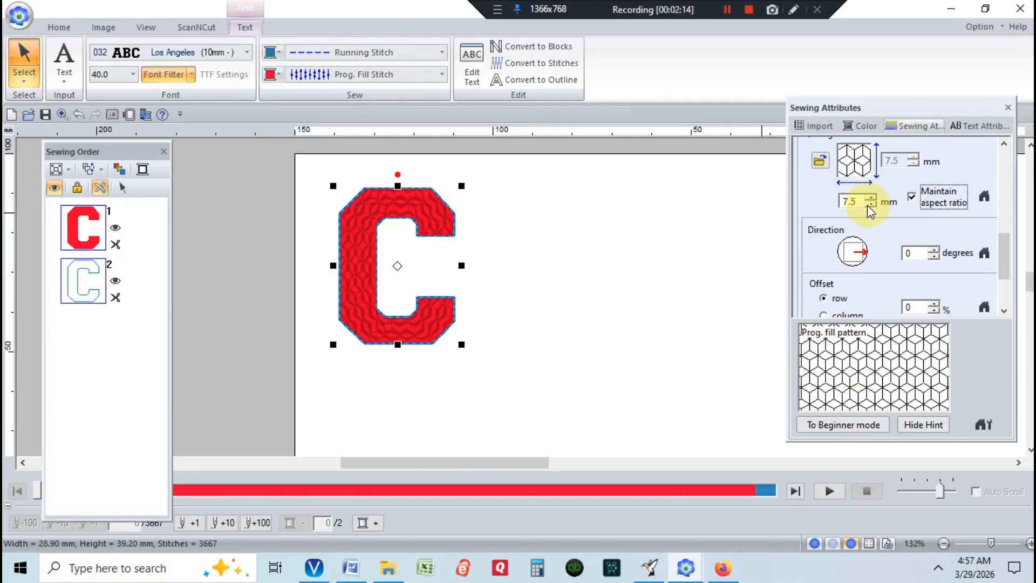
left_click(869, 205)
left_click(870, 205)
left_click(870, 205)
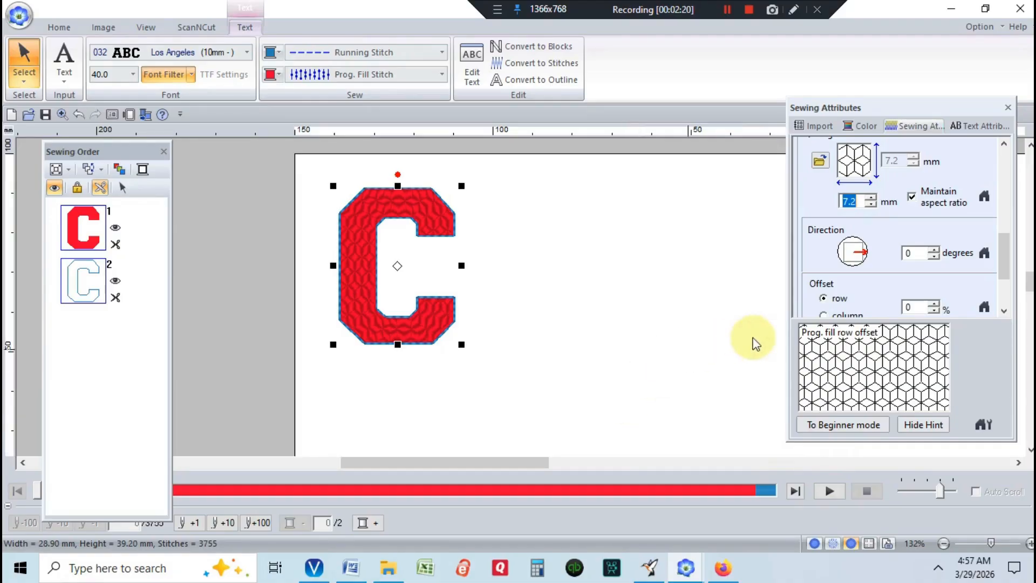
Colour the fill of the letter C magenta and give its running stitch outline the same colour
left_click_drag(1006, 247, 982, 149)
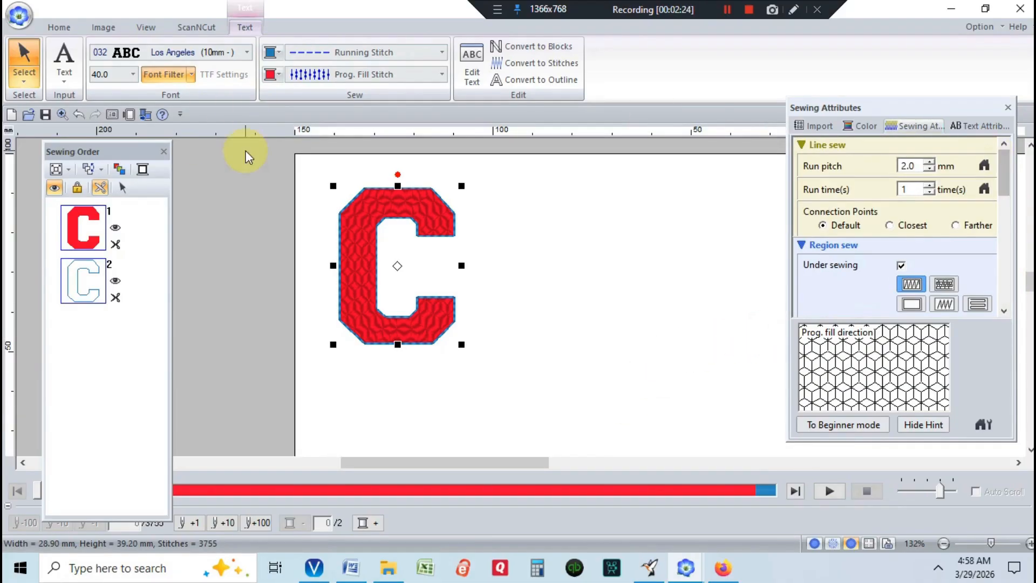
left_click(272, 77)
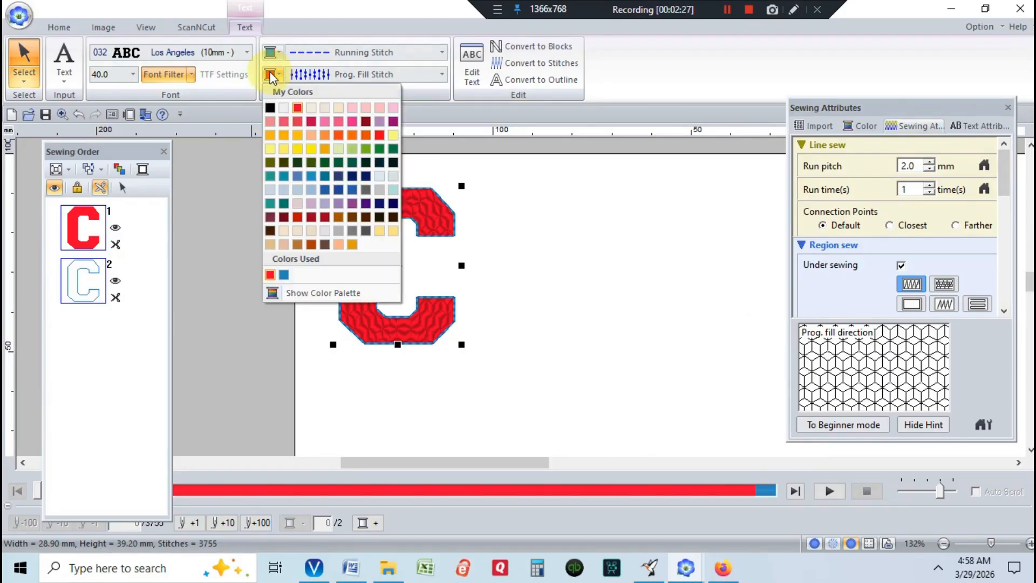
left_click(393, 121)
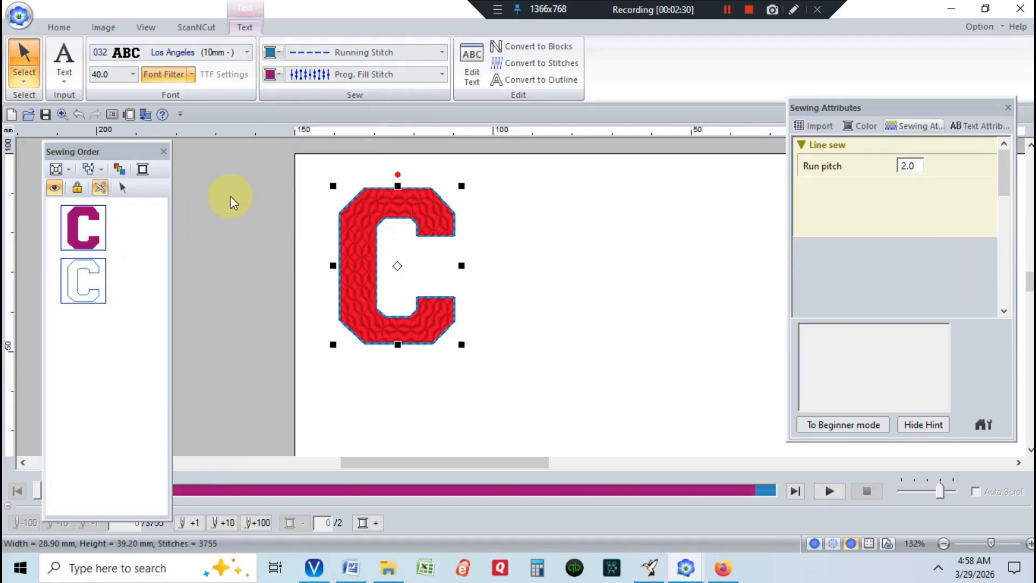
left_click(268, 53)
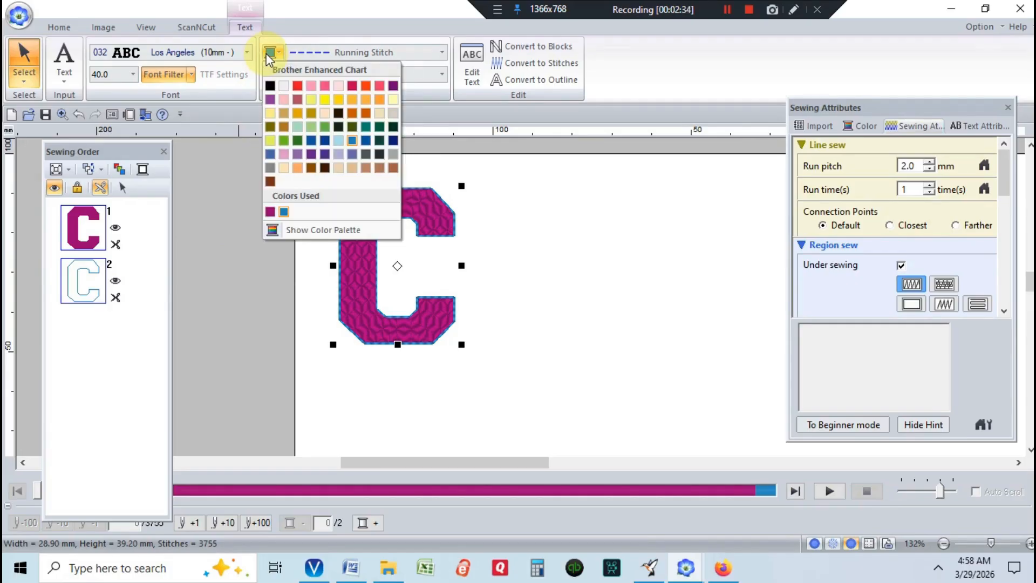
left_click(271, 212)
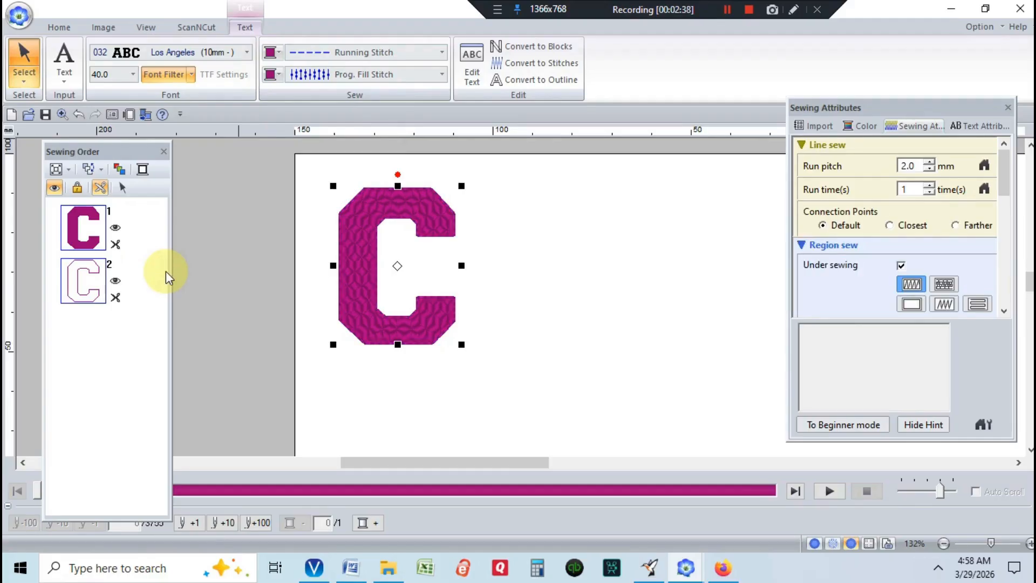
left_click(441, 75)
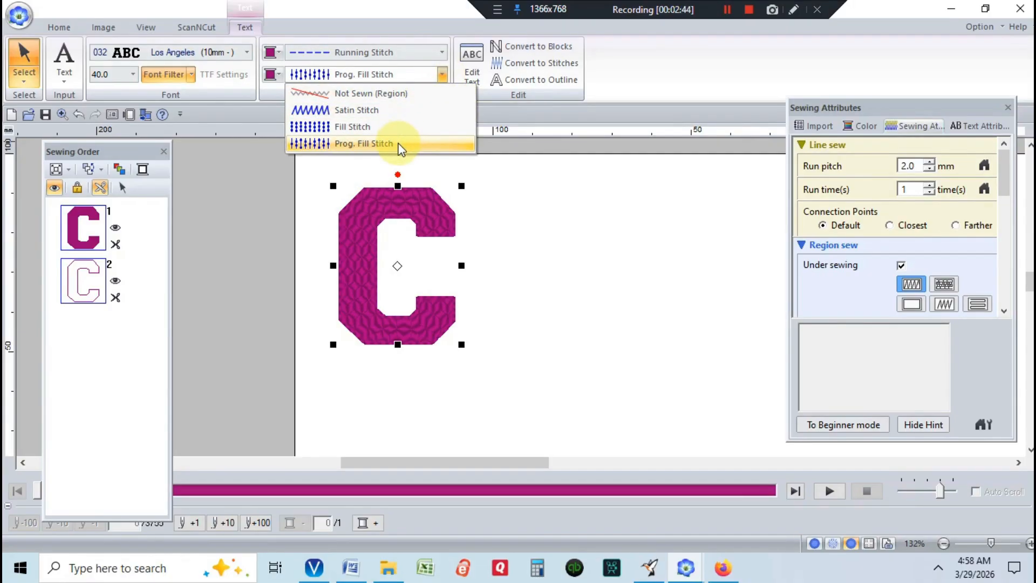
left_click(556, 294)
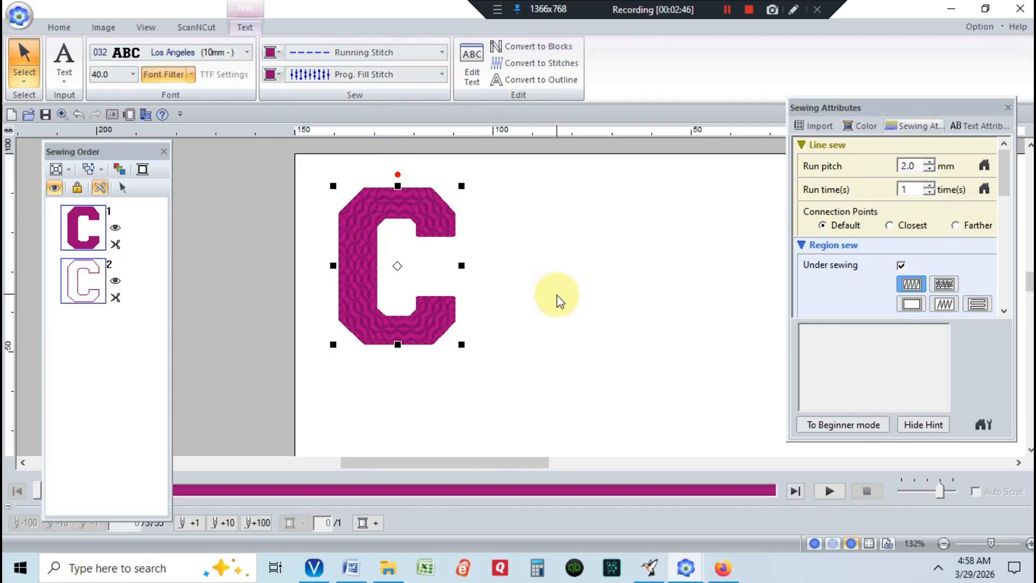
Add a new text object with the letter R beside the letter C
left_click_drag(458, 467, 483, 464)
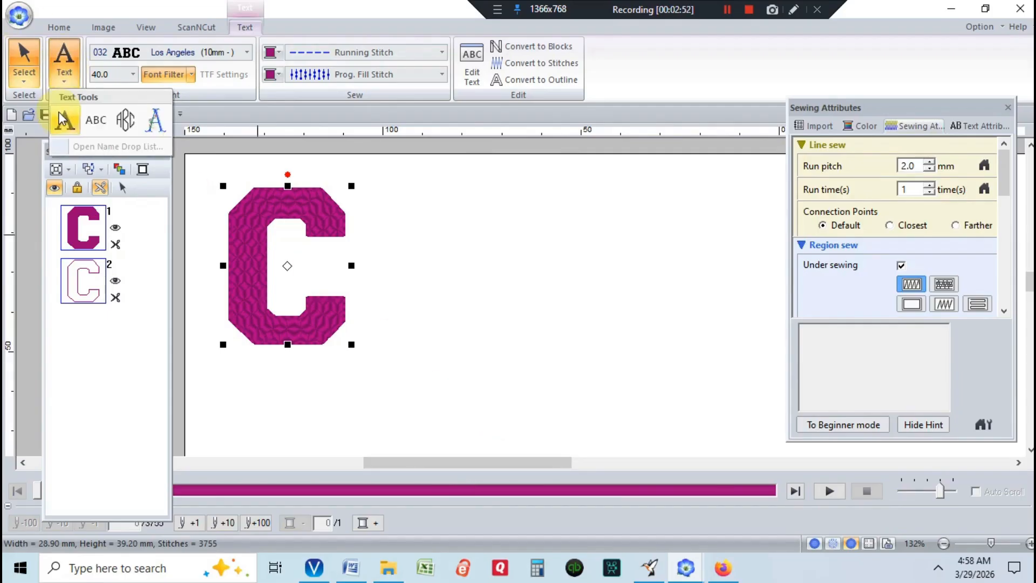
left_click(62, 115)
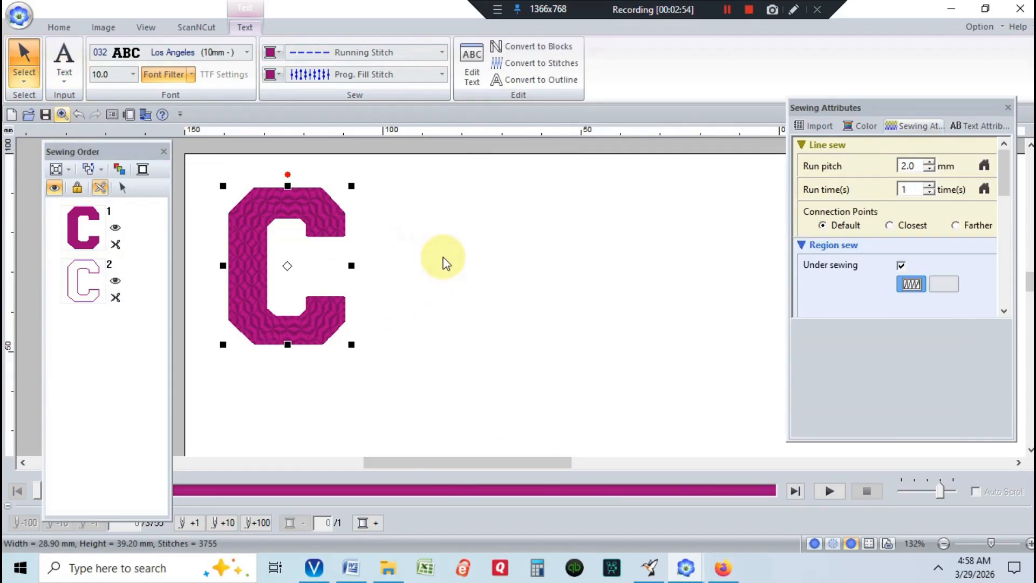
left_click(440, 266)
type("R")
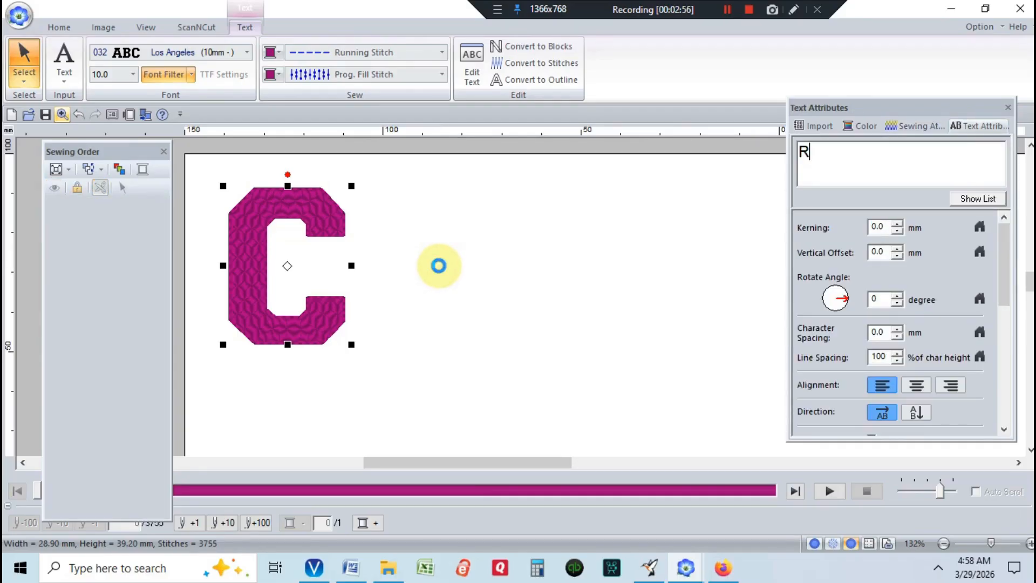
left_click(62, 28)
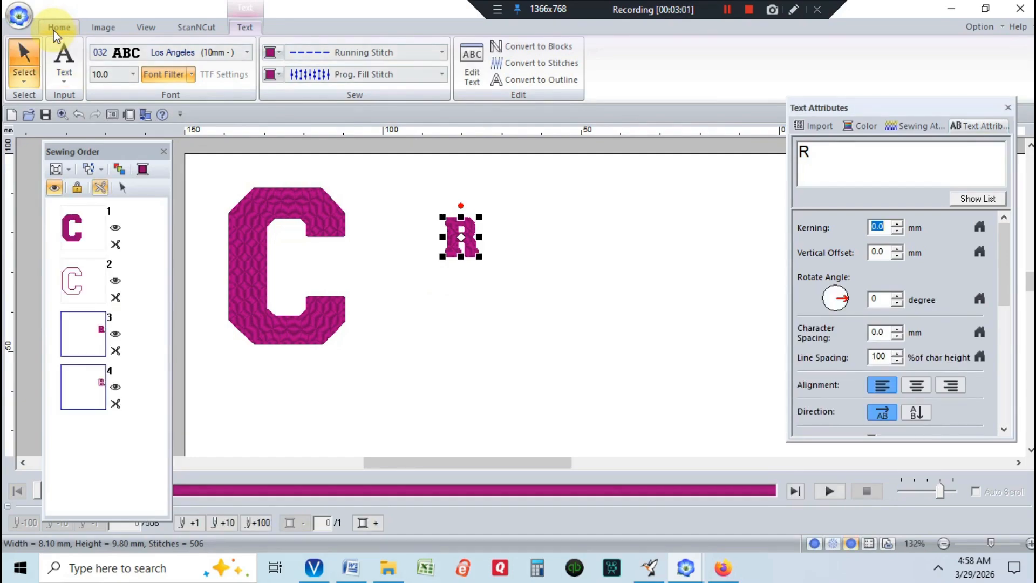
Set the height of the letter R to 40 mm with its aspect ratio maintained and move it next to the letter C
left_click(53, 29)
left_click(436, 62)
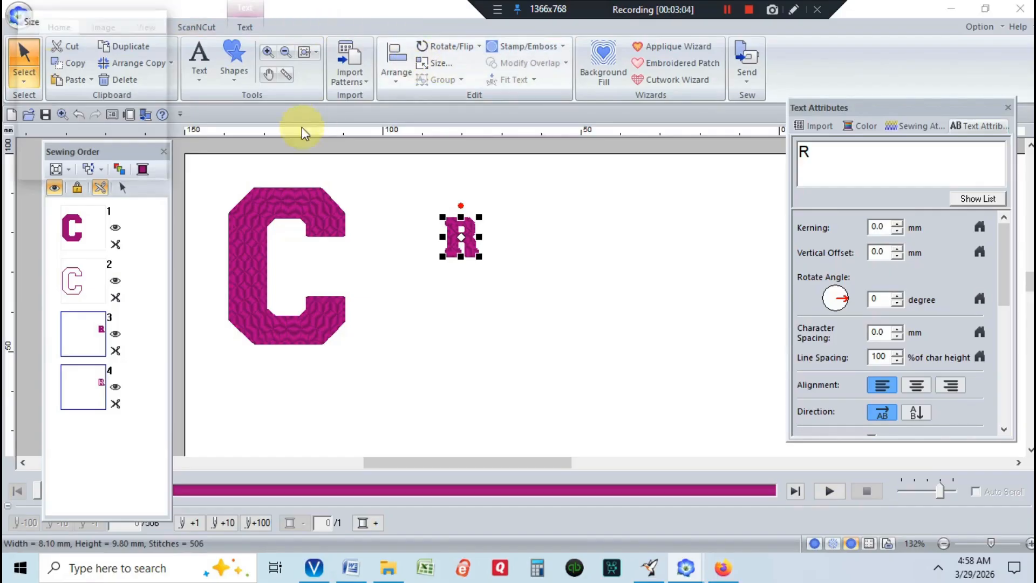
left_click(28, 86)
double_click(103, 86)
type("40")
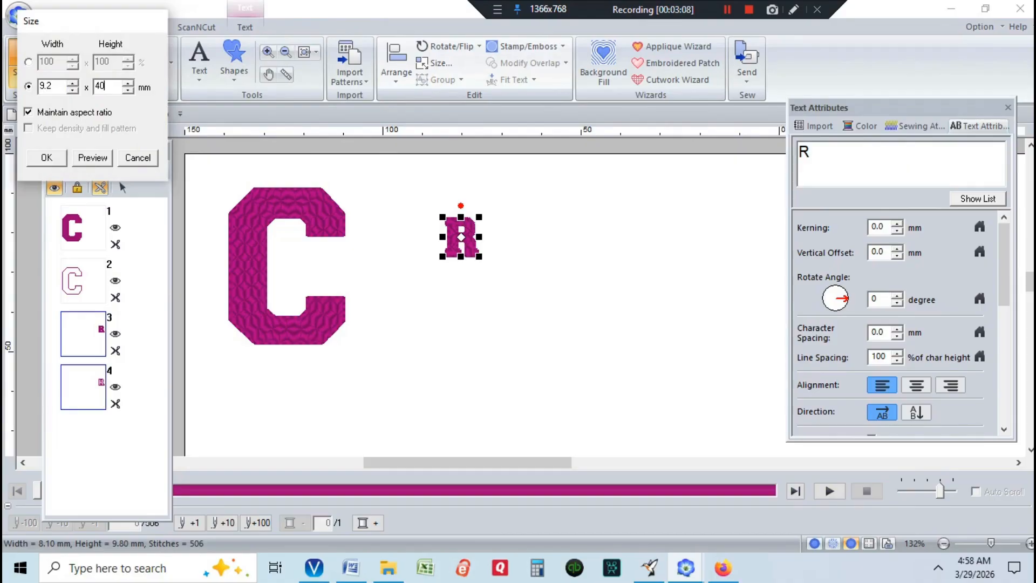
left_click(46, 157)
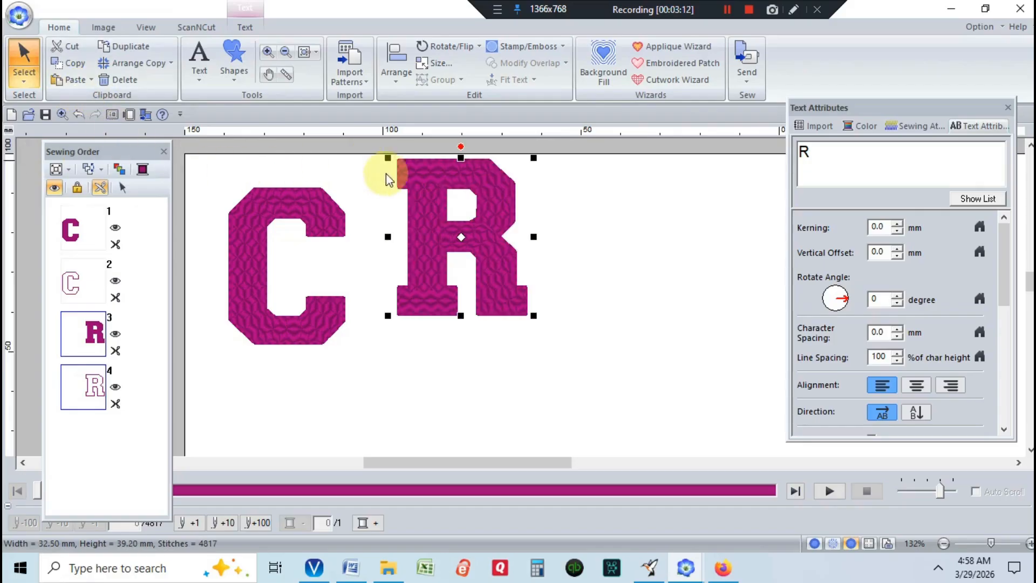
left_click_drag(430, 213, 367, 295)
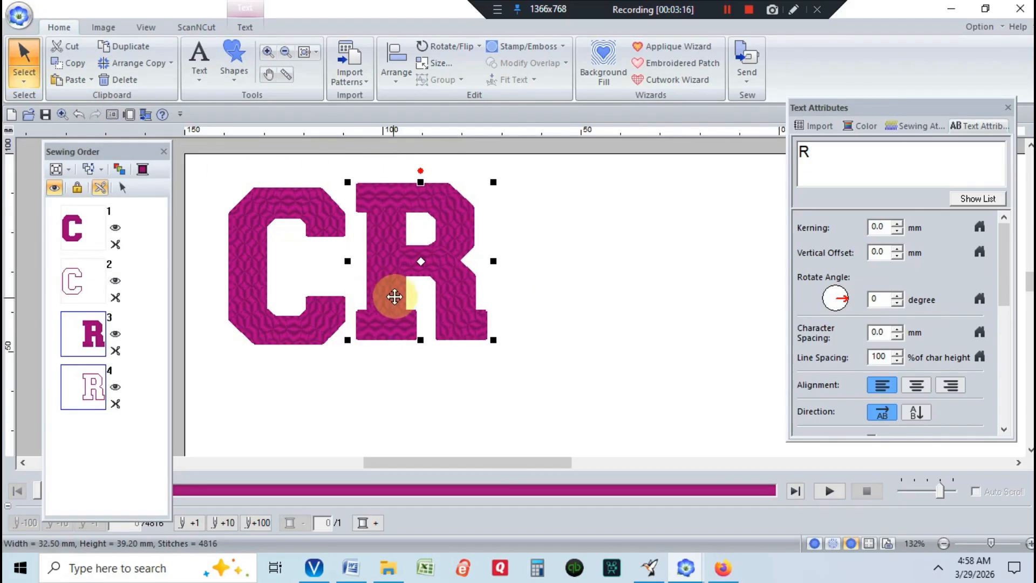
Try to convert the letter R to blocks
left_click(244, 29)
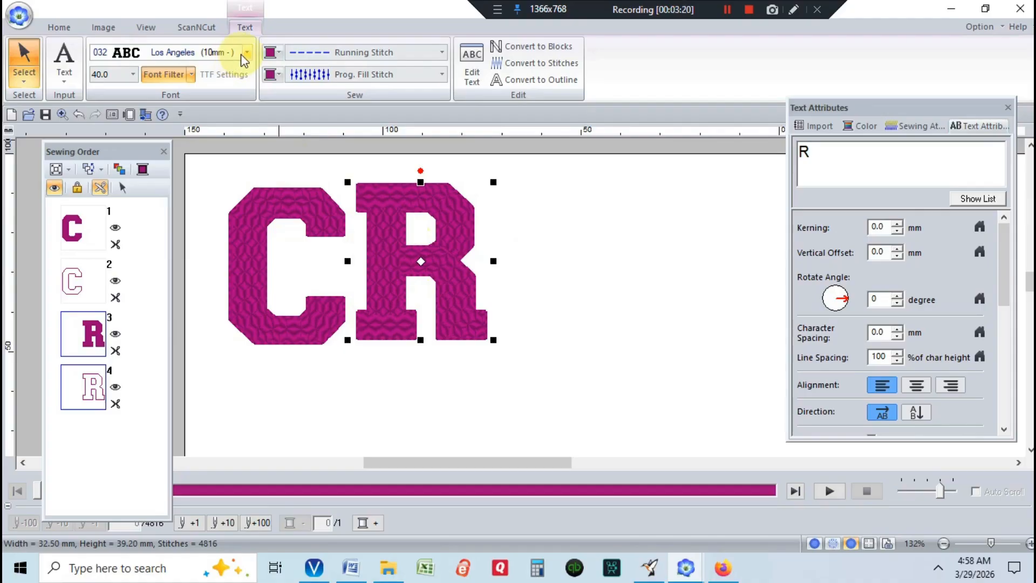
left_click(477, 218)
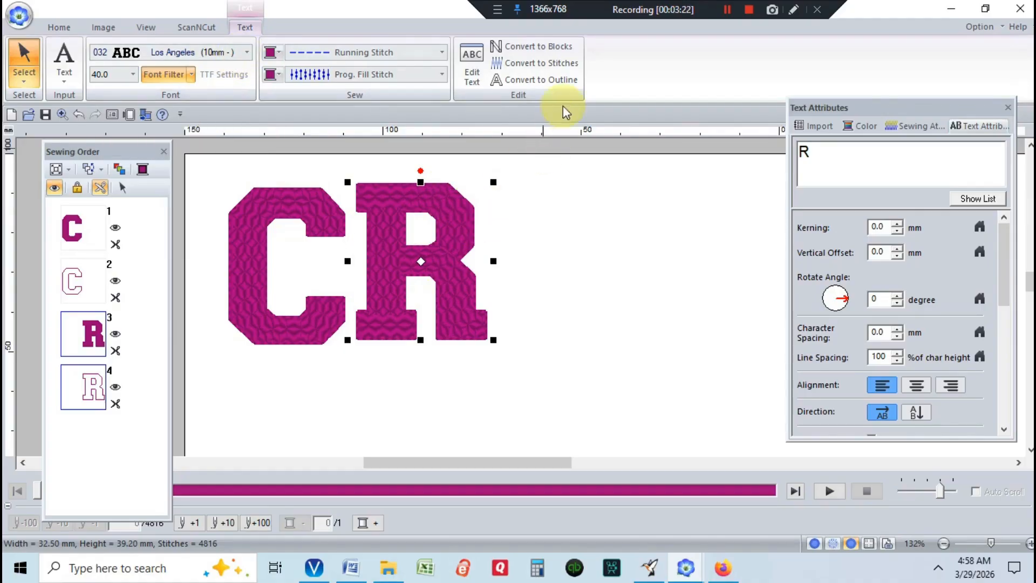
left_click(555, 49)
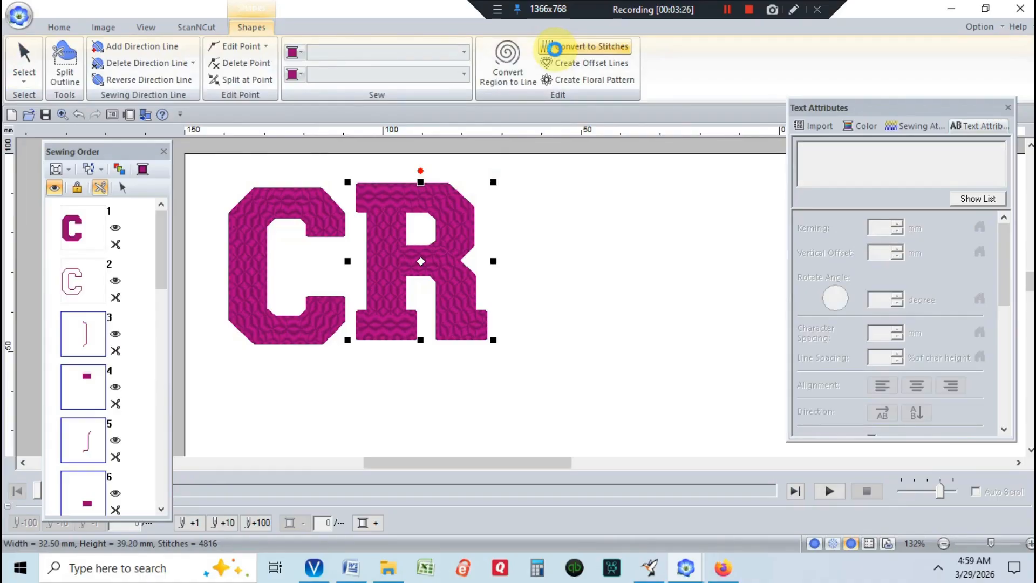
left_click(555, 48)
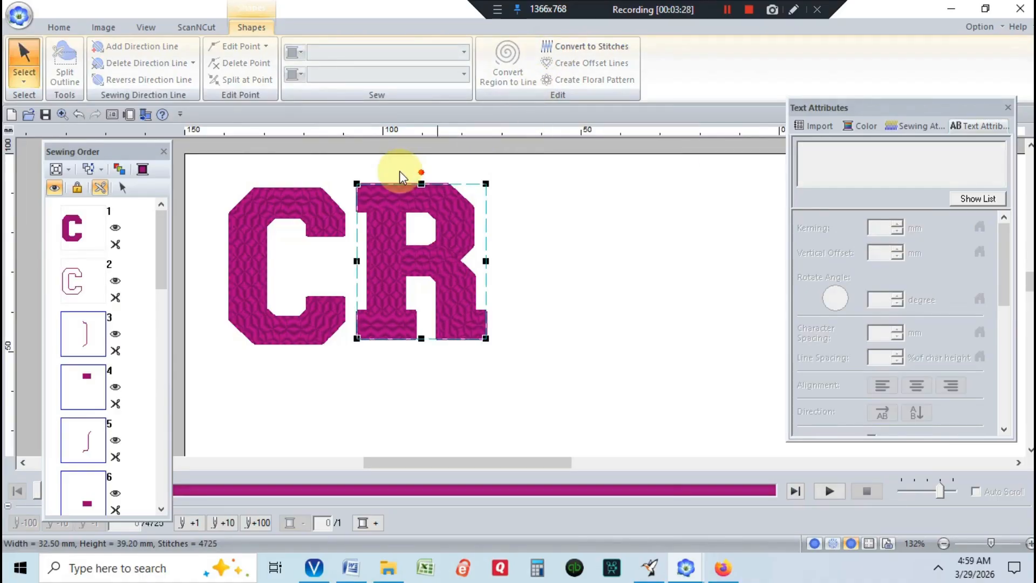
left_click(395, 249)
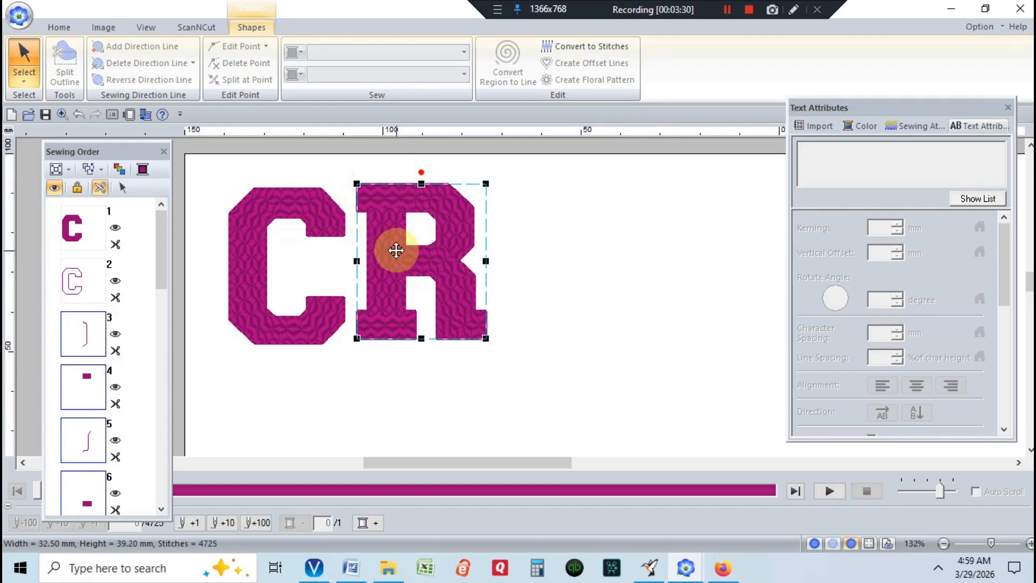
left_click(121, 189)
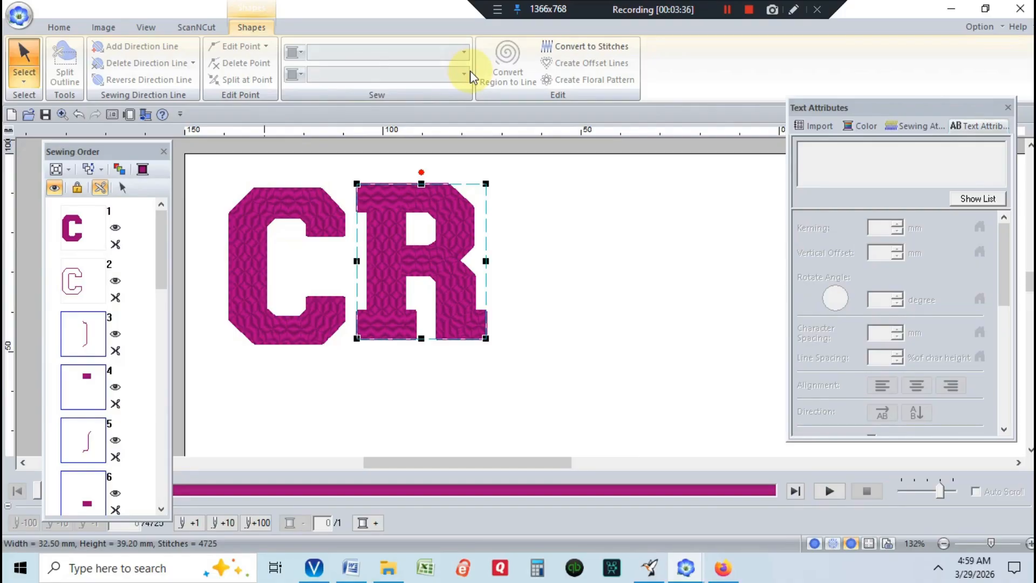
left_click(720, 11)
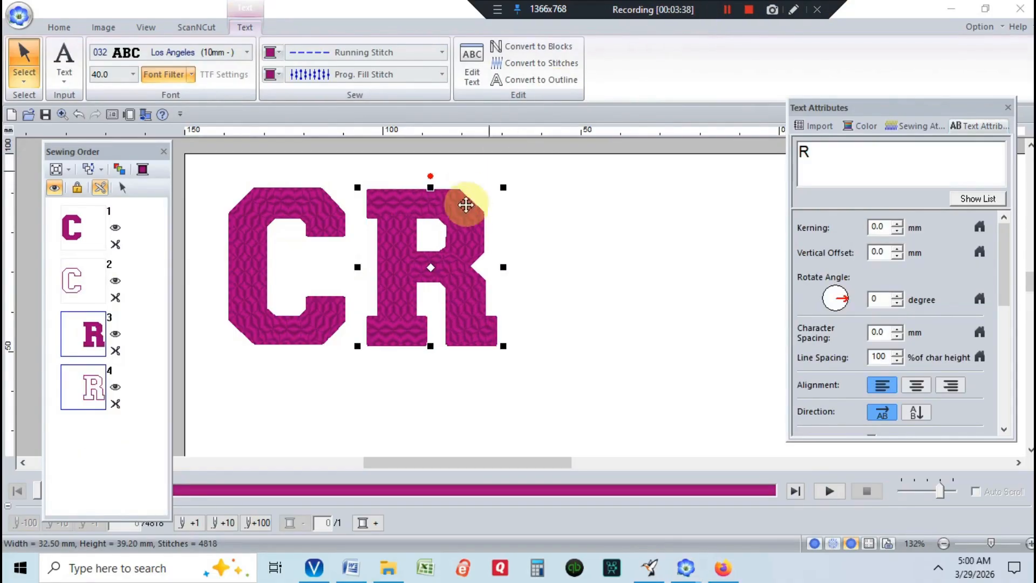
left_click(541, 48)
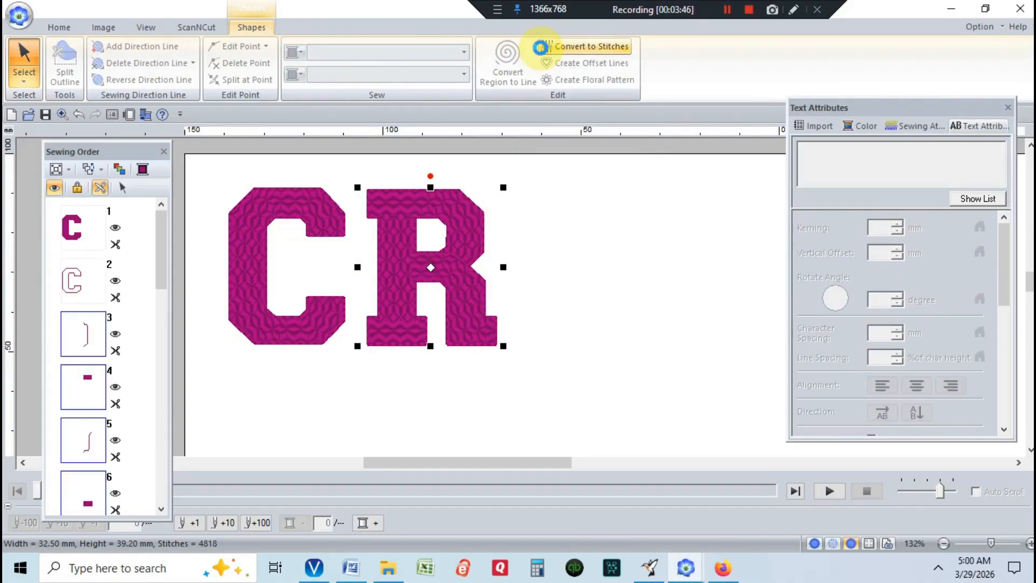
left_click(540, 47)
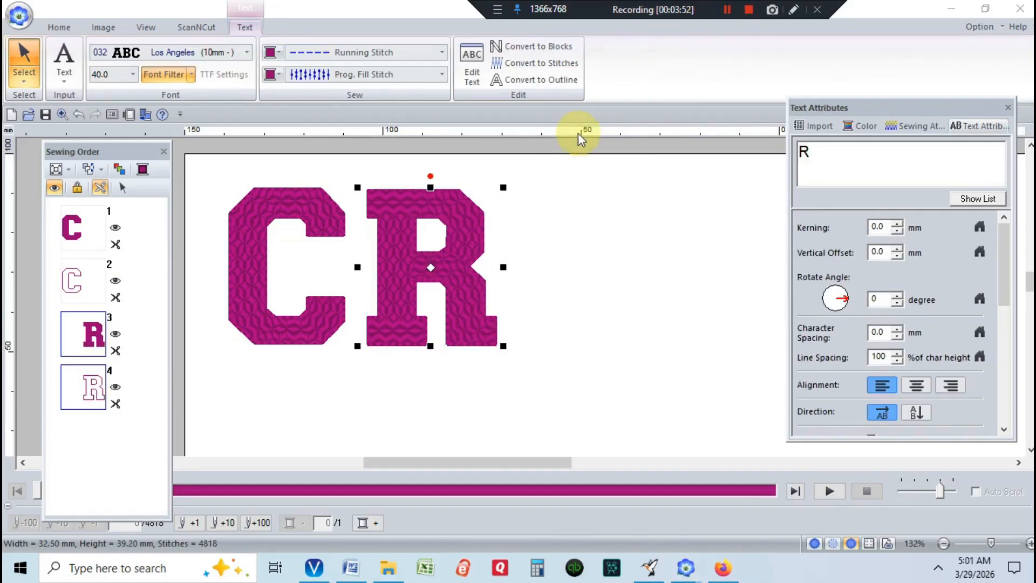
Set the region sewing of the letter R to Not Sewn and convert its running stitch outline to shapes
left_click(443, 74)
left_click(425, 92)
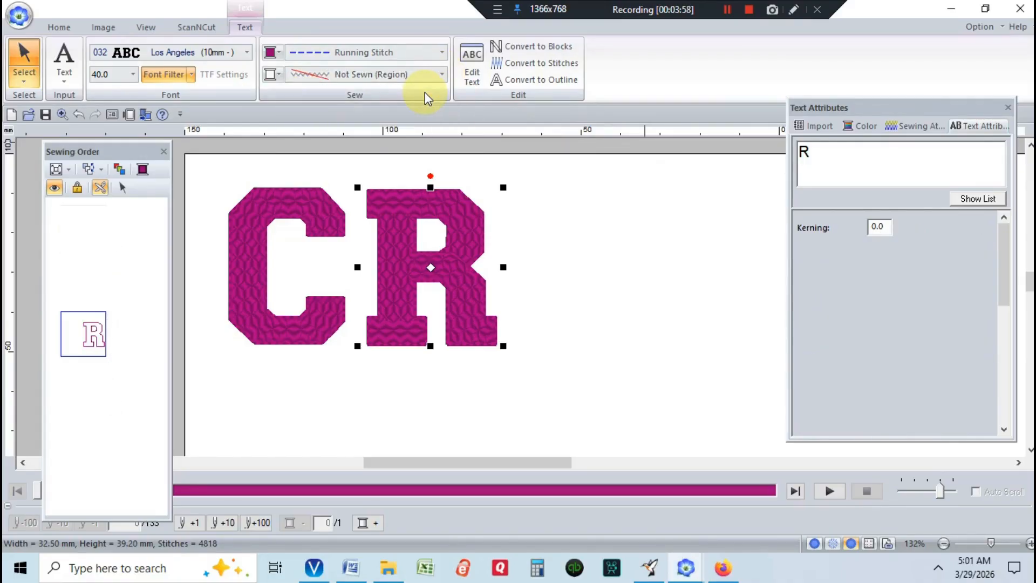
left_click(513, 49)
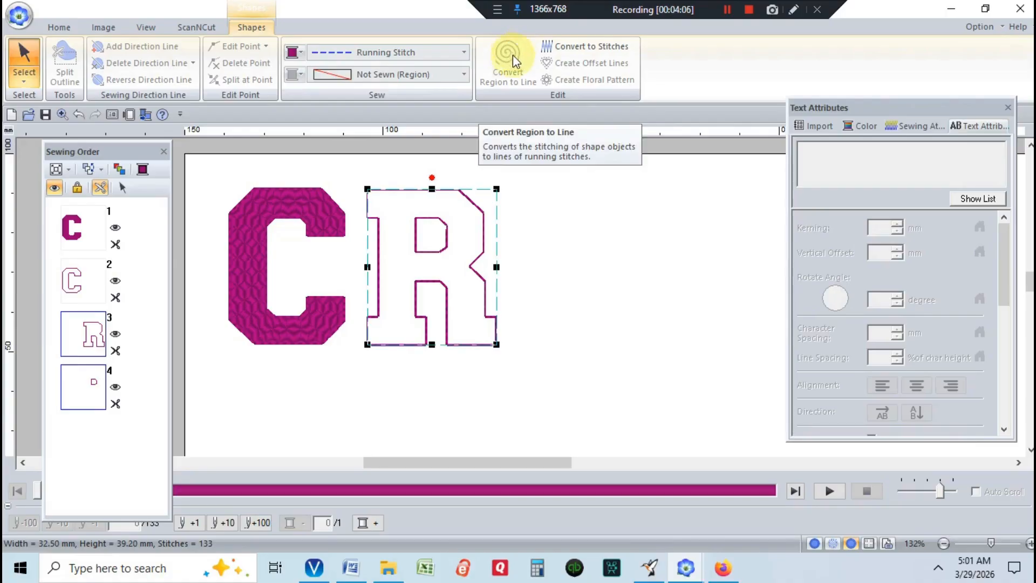
Change the region sewing of the R shapes to Motif Stitch and show their sewing attributes
left_click(463, 75)
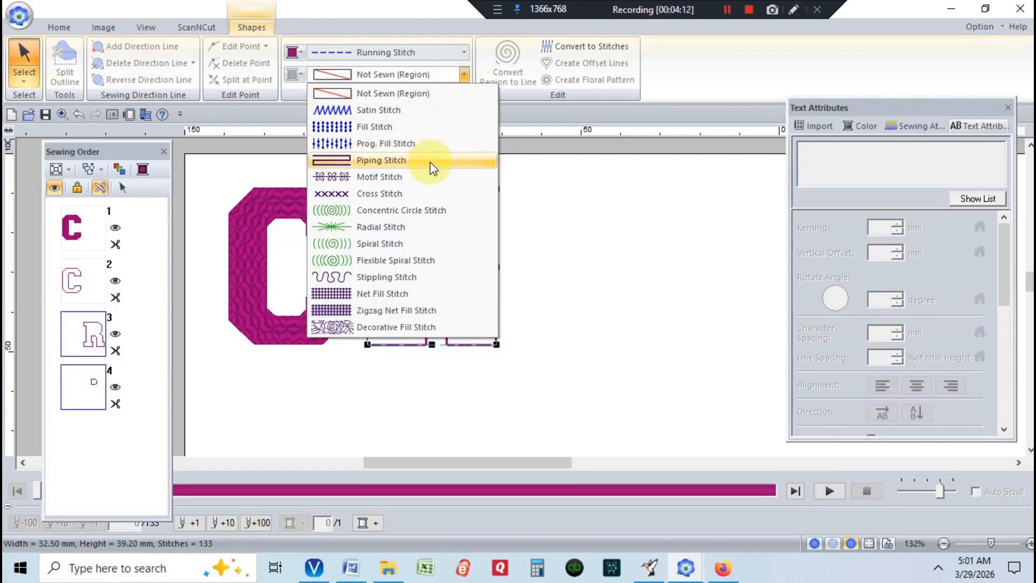
left_click(433, 179)
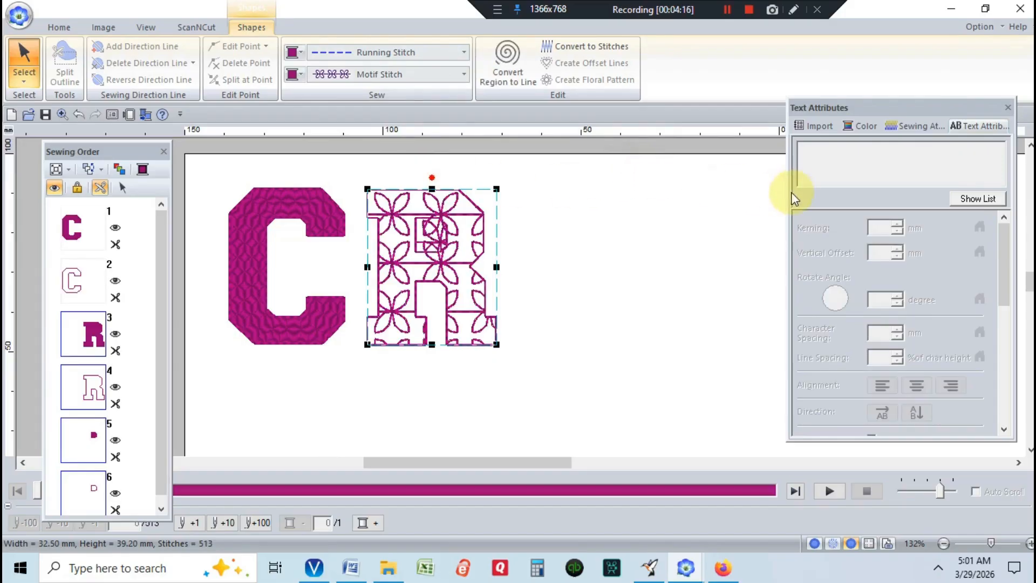
left_click(911, 127)
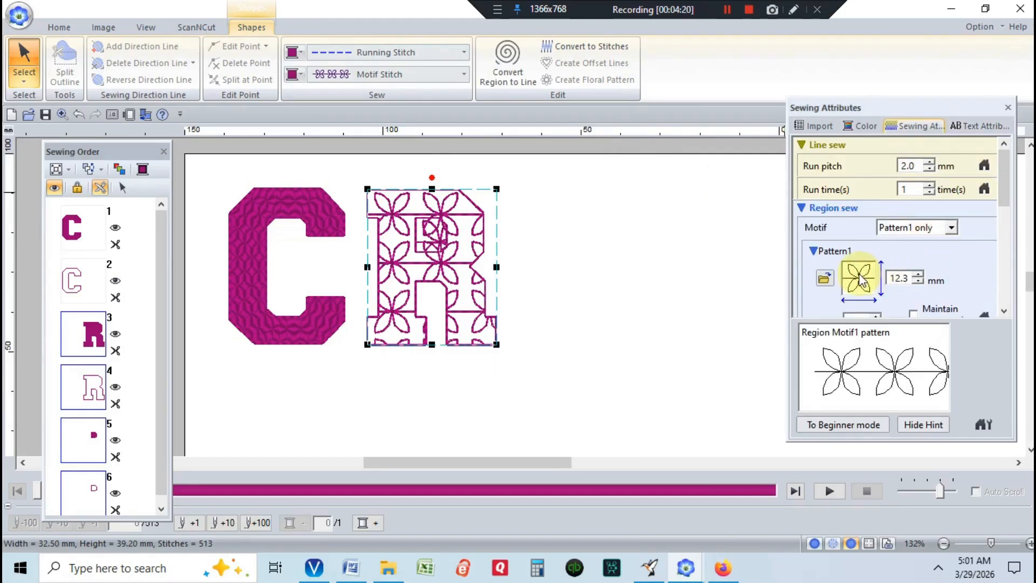
Replace the Pattern1 region motif of the R shapes with motif056, the overlapping squares pattern
left_click(824, 279)
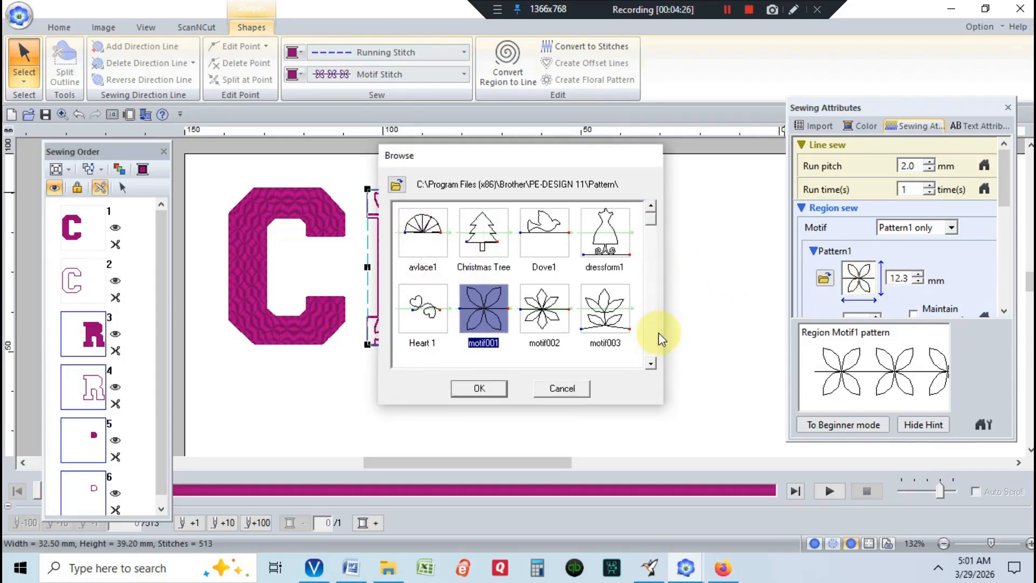
left_click(650, 363)
left_click(650, 363)
left_click(650, 363)
scroll(648, 362, "down", 7)
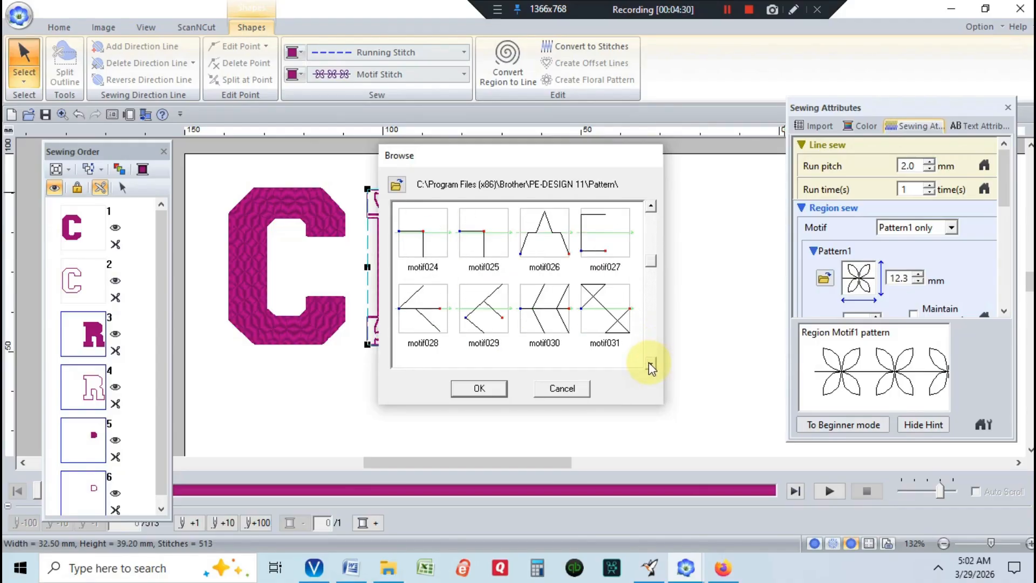
scroll(570, 277, "down", 2)
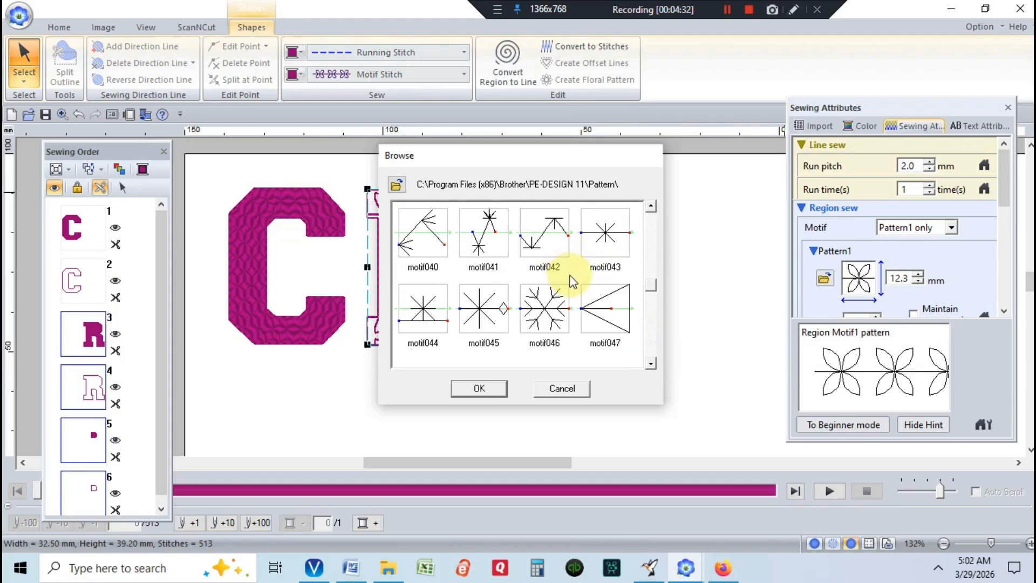
scroll(570, 283, "up", 1)
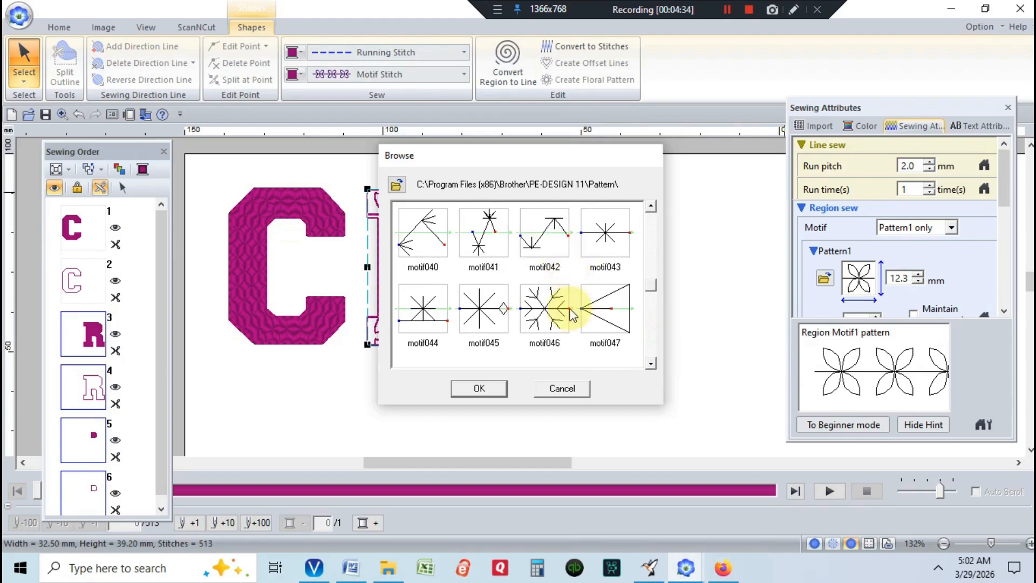
scroll(555, 307, "down", 2)
scroll(558, 310, "down", 7)
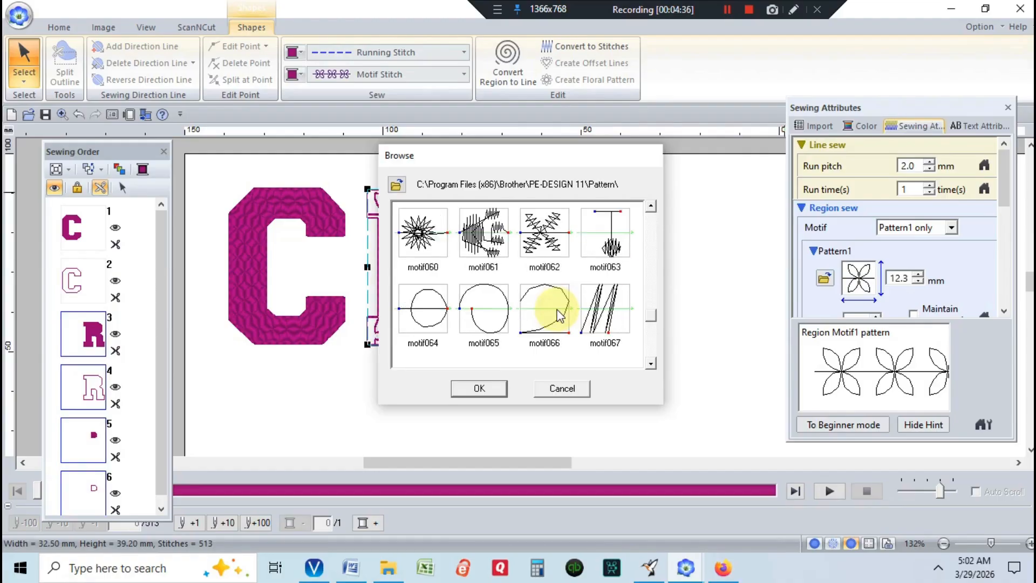
scroll(558, 316, "down", 2)
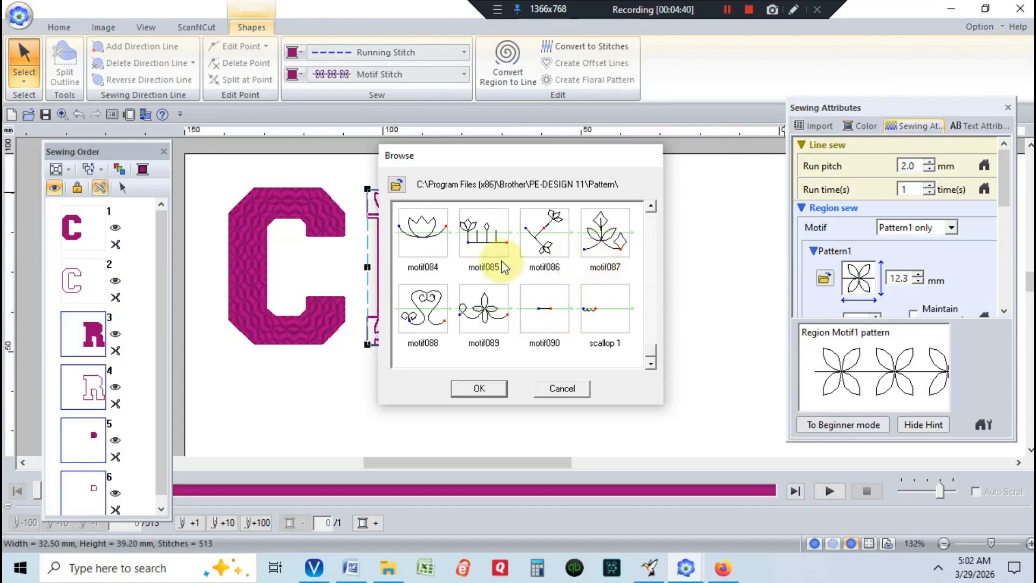
scroll(494, 263, "up", 6)
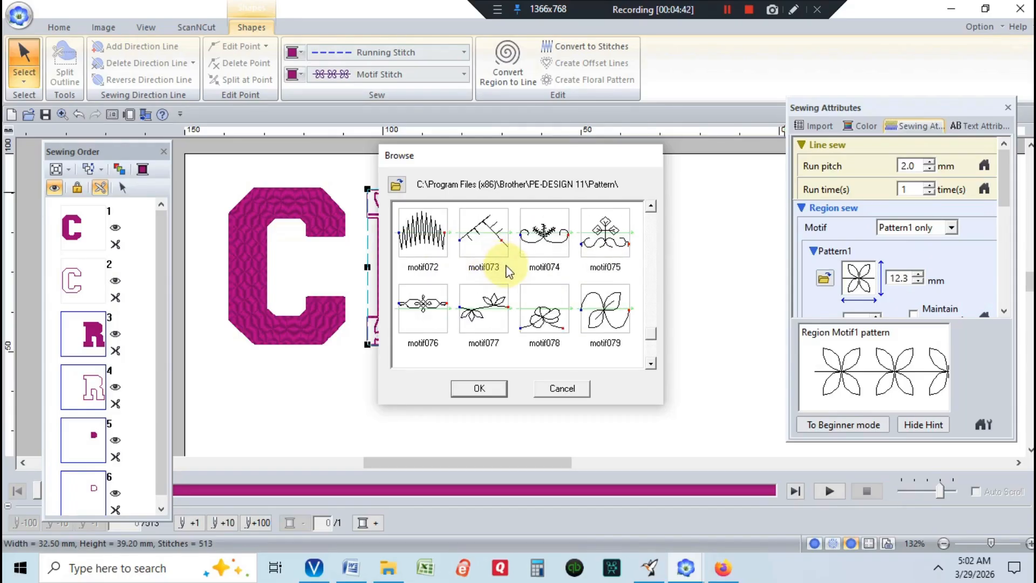
scroll(539, 267, "up", 1)
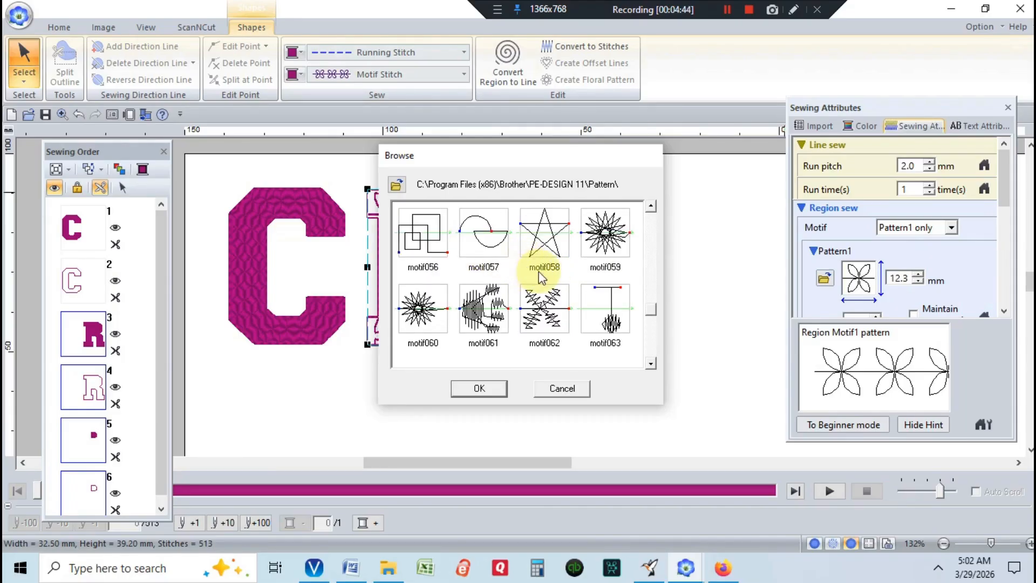
left_click(436, 242)
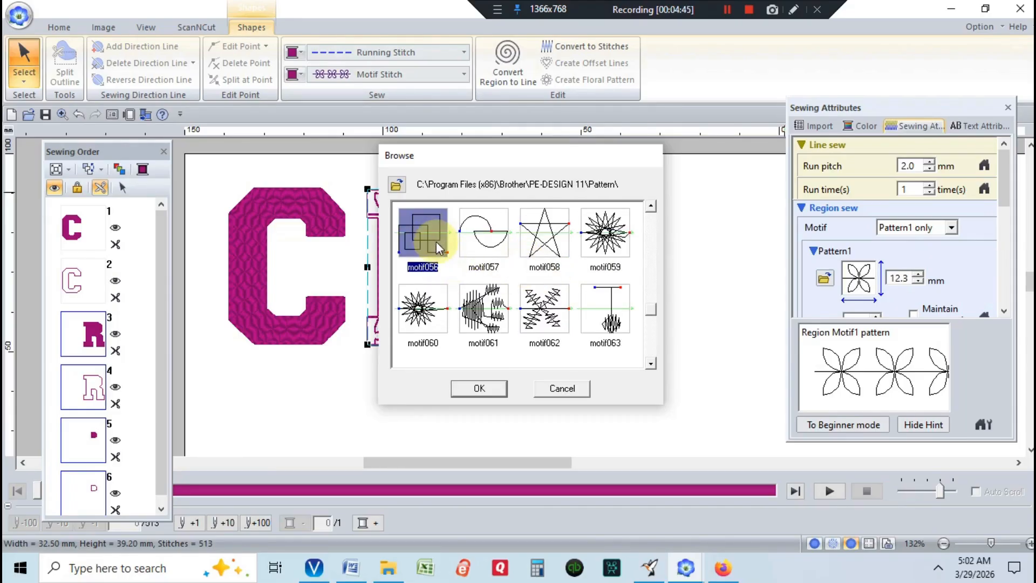
left_click(479, 385)
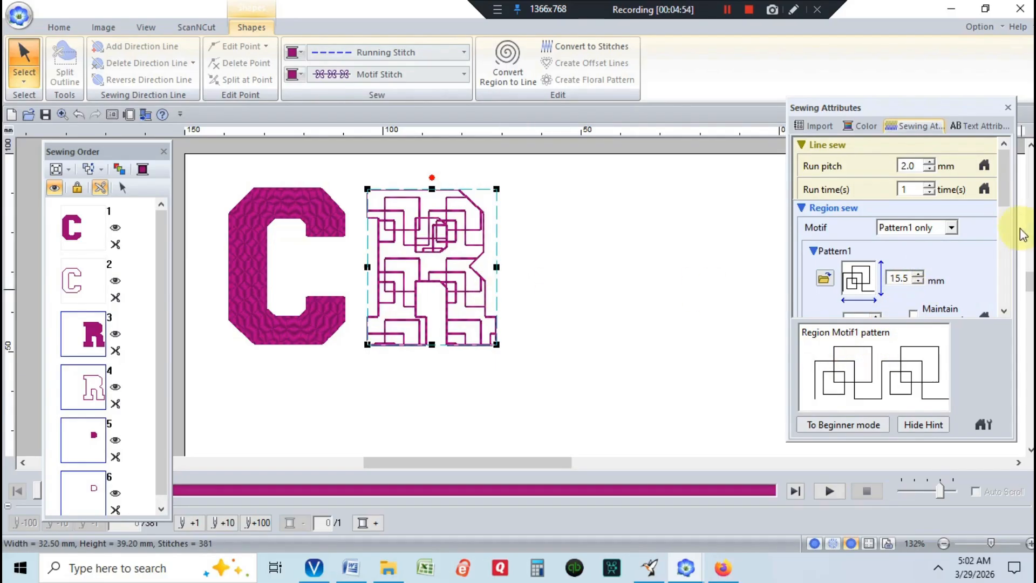
left_click_drag(1004, 188, 1005, 216)
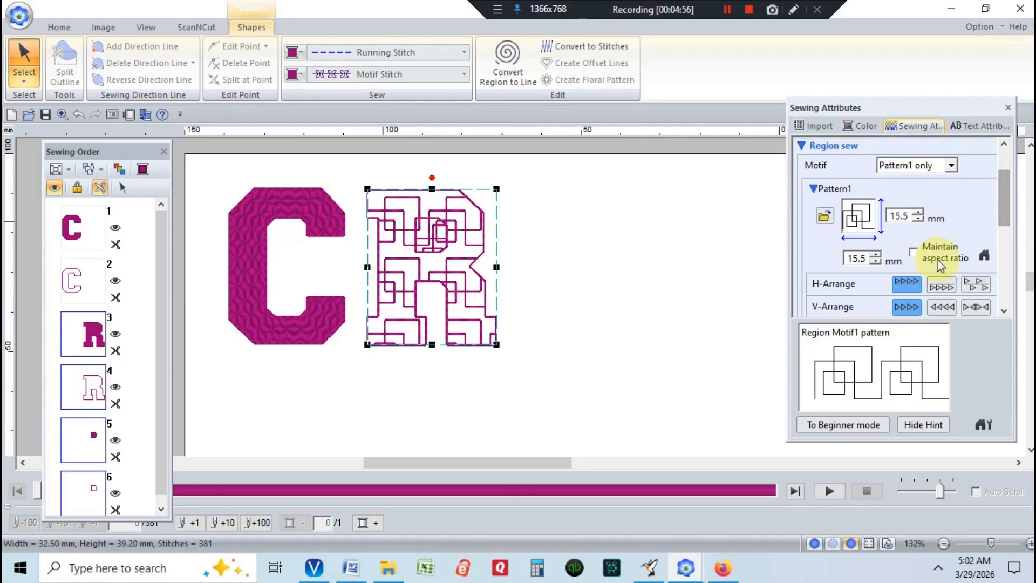
Maintain the aspect ratio of the R shapes' Pattern1 motif and set its size to 15.0 mm
left_click(911, 250)
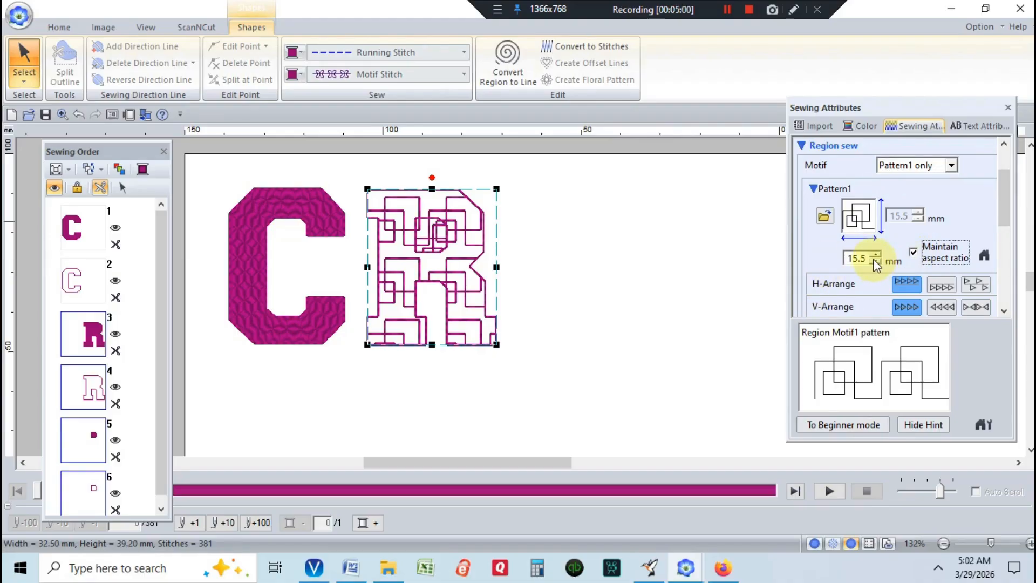
left_click(875, 262)
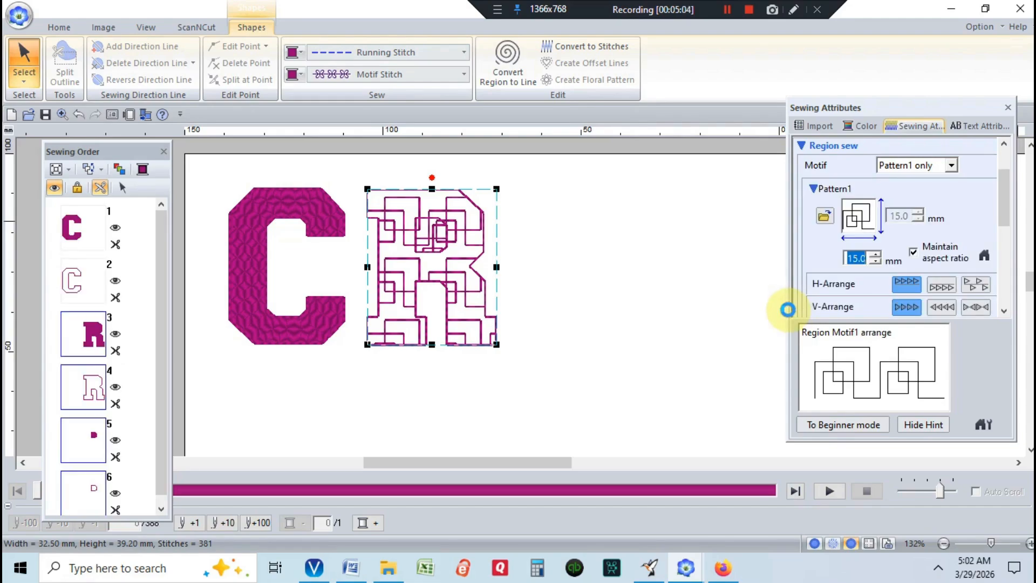
scroll(1004, 216, "down", 2)
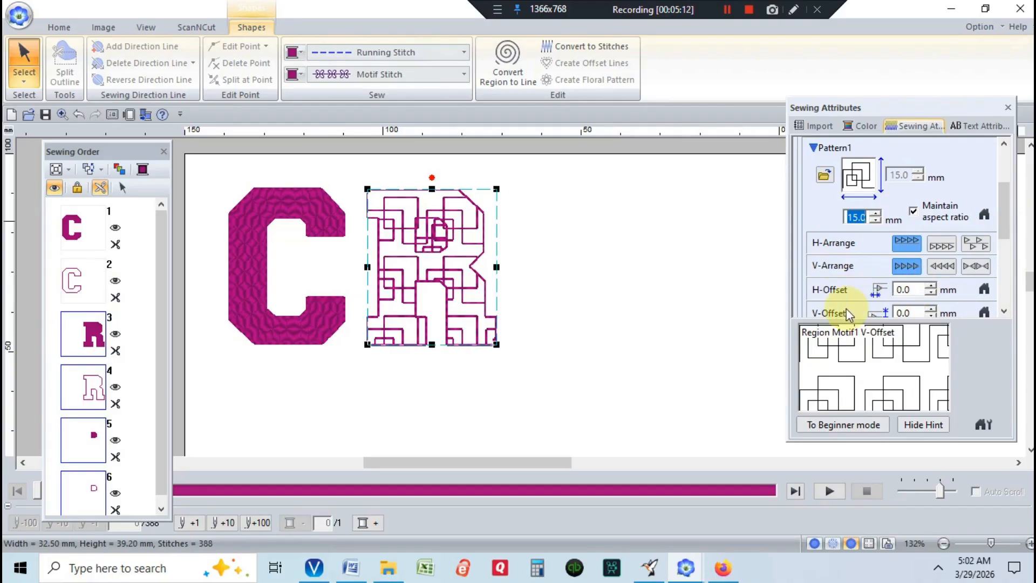
left_click_drag(1007, 212, 1004, 283)
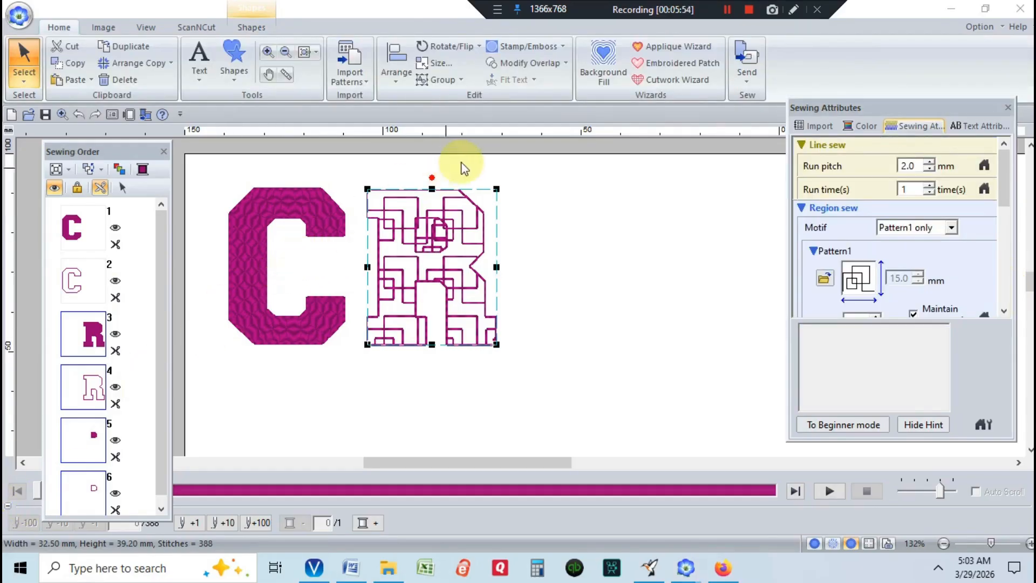
Set hole sewing on the R shapes and change the region sewing of the R's inner counter shape to Not Sewn
left_click(515, 64)
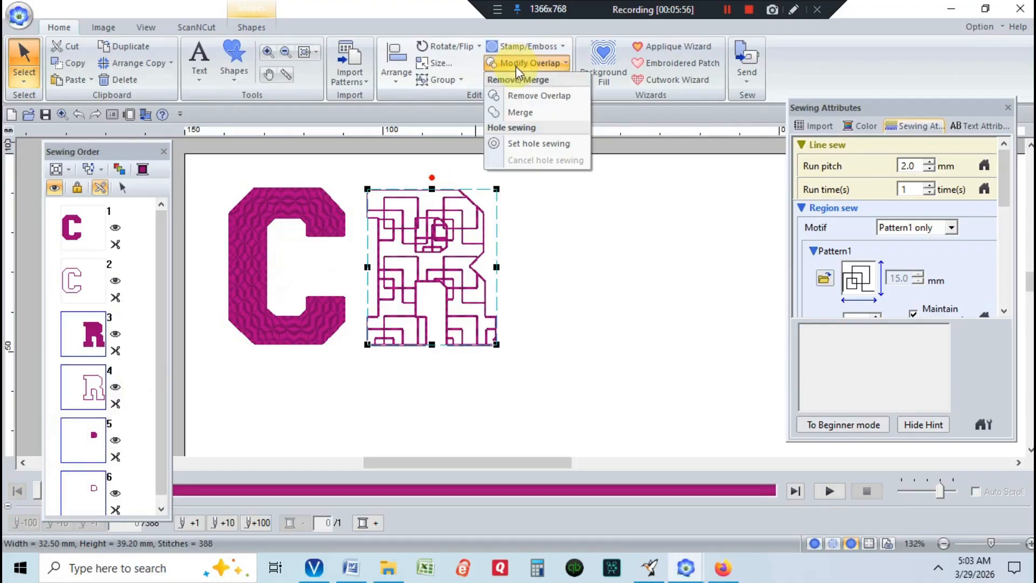
left_click(525, 144)
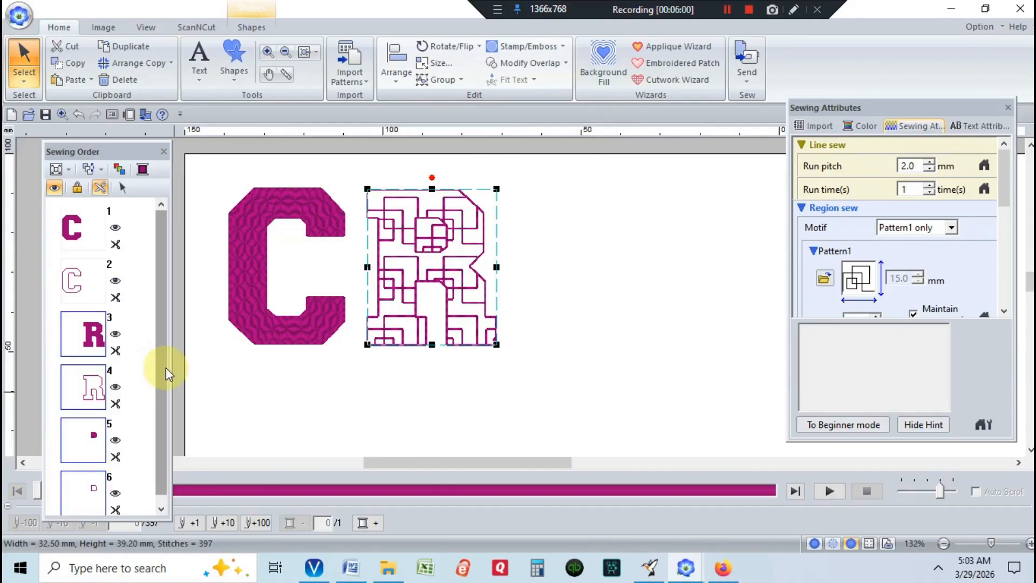
left_click_drag(164, 363, 150, 434)
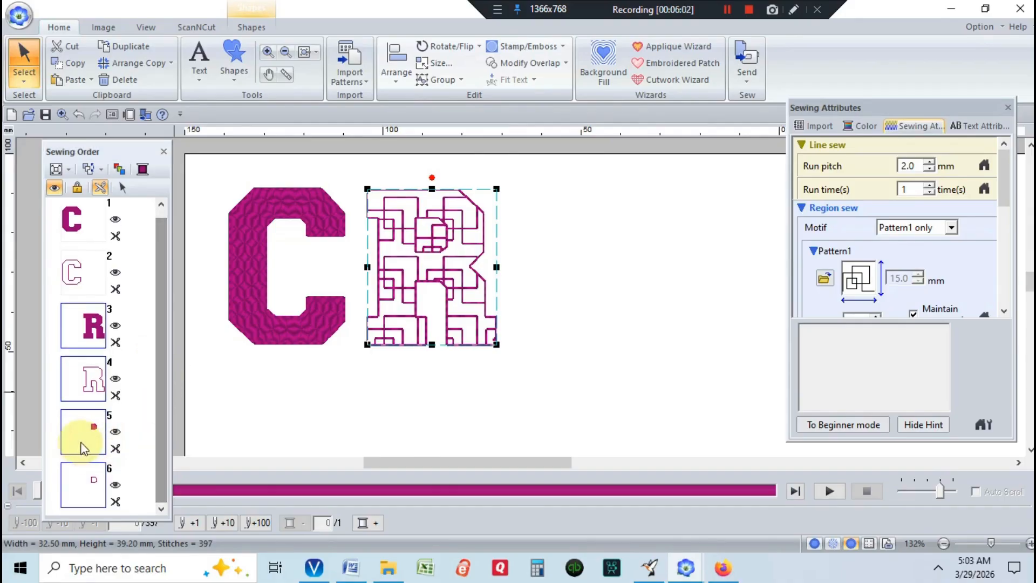
left_click(124, 434)
left_click(81, 418)
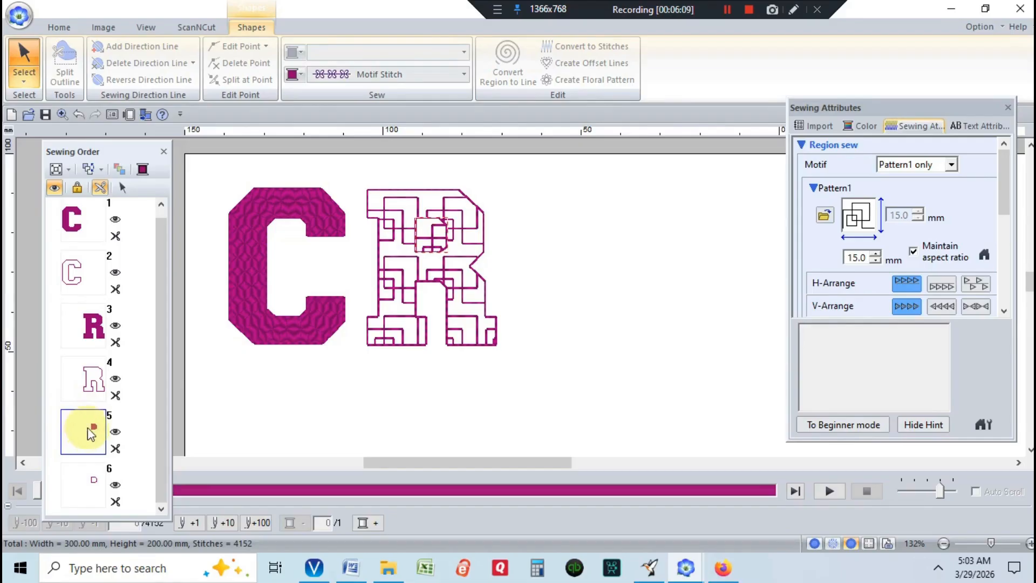
left_click(465, 75)
left_click(444, 95)
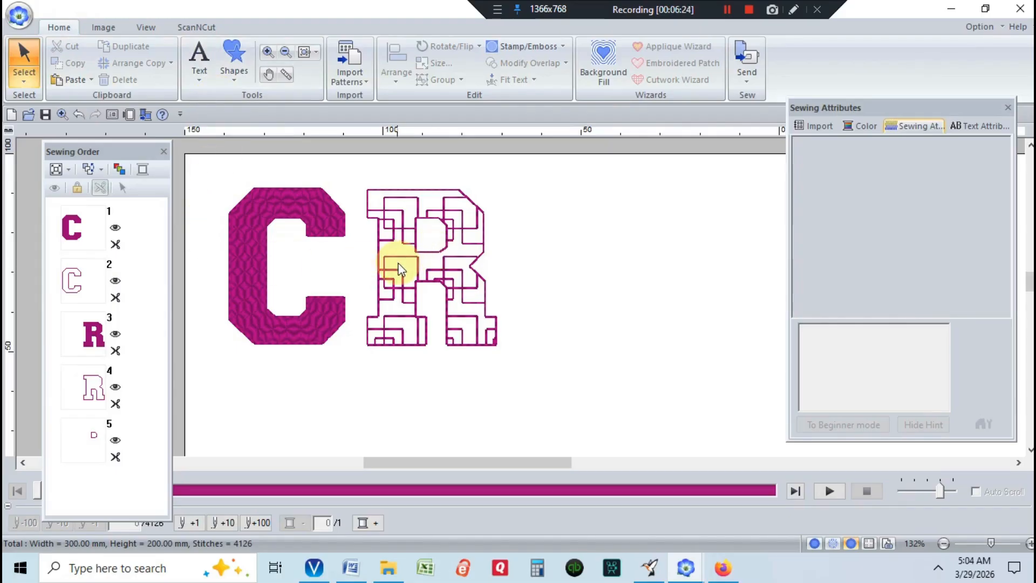
Add the text letter E in the Los Angeles font beside the R
left_click(198, 52)
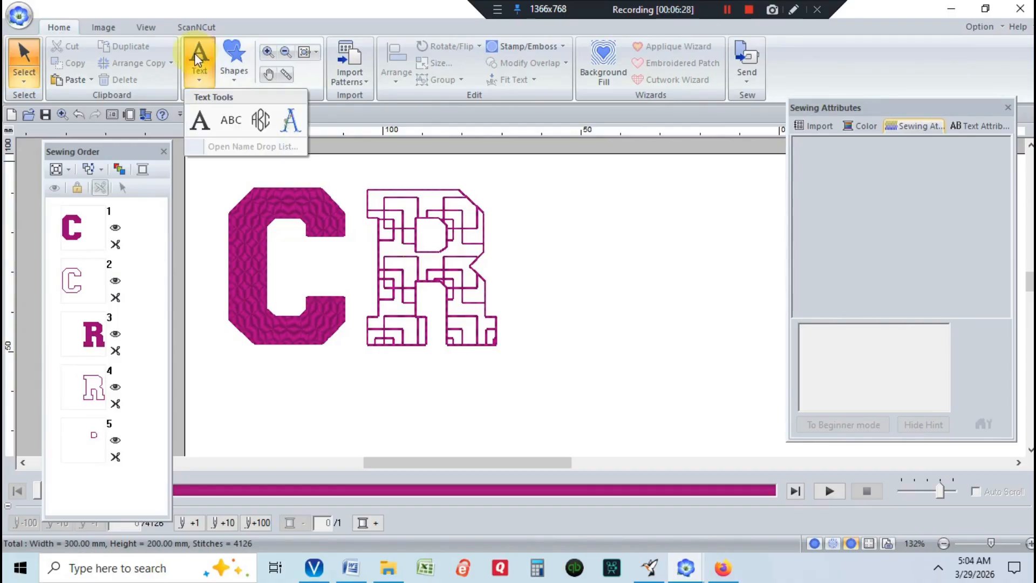
left_click(202, 124)
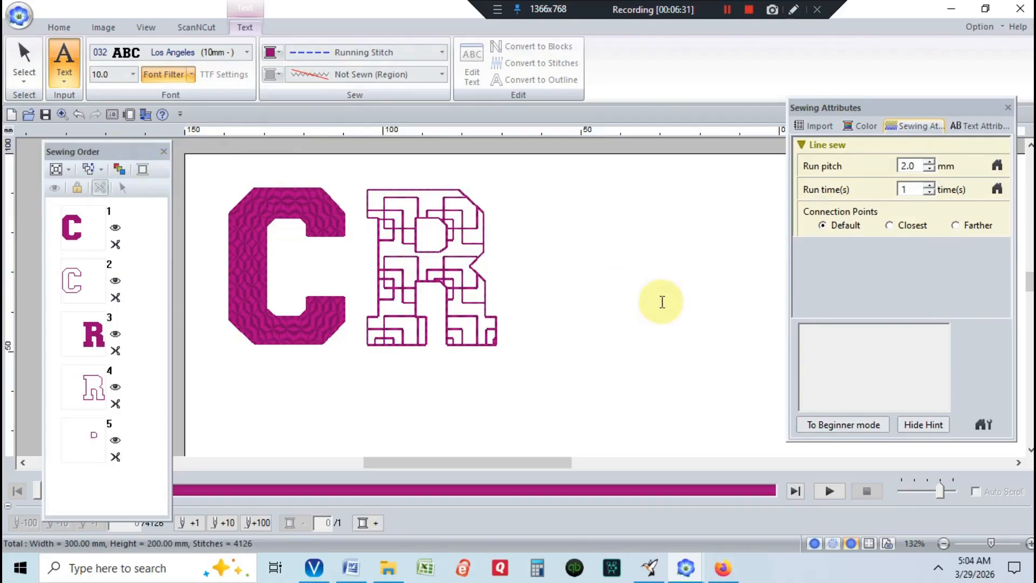
left_click(545, 269)
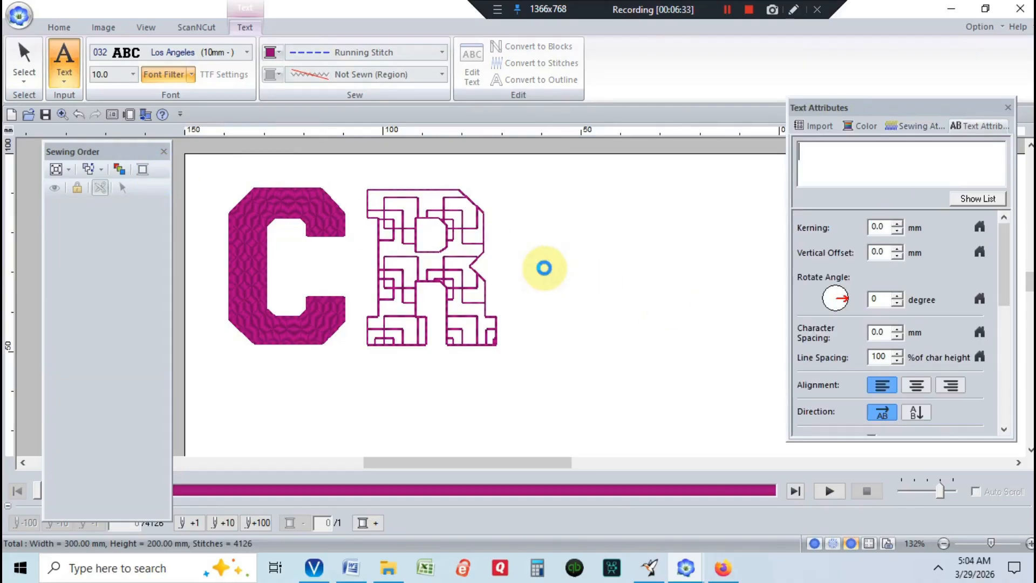
type("E")
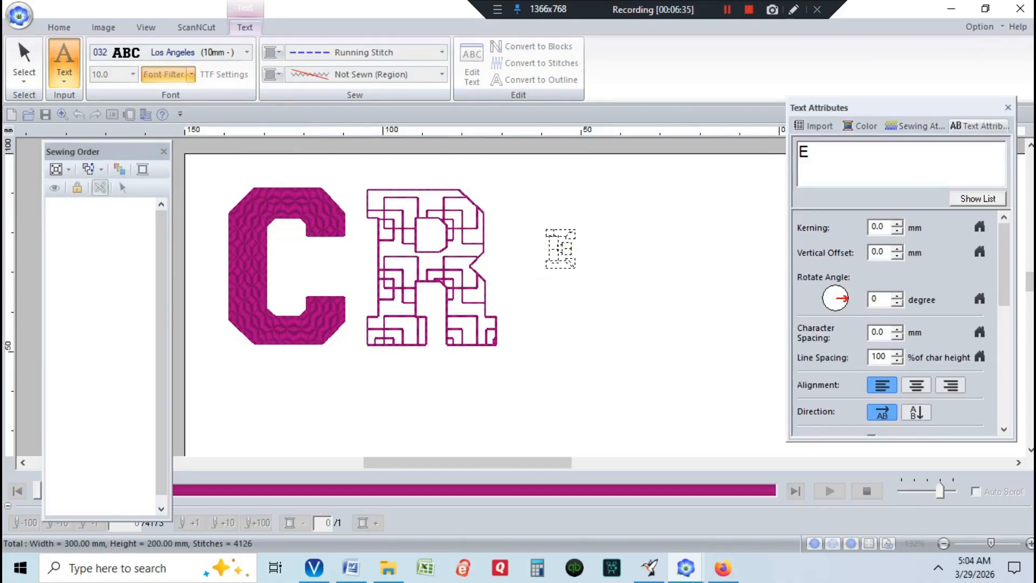
left_click(585, 260)
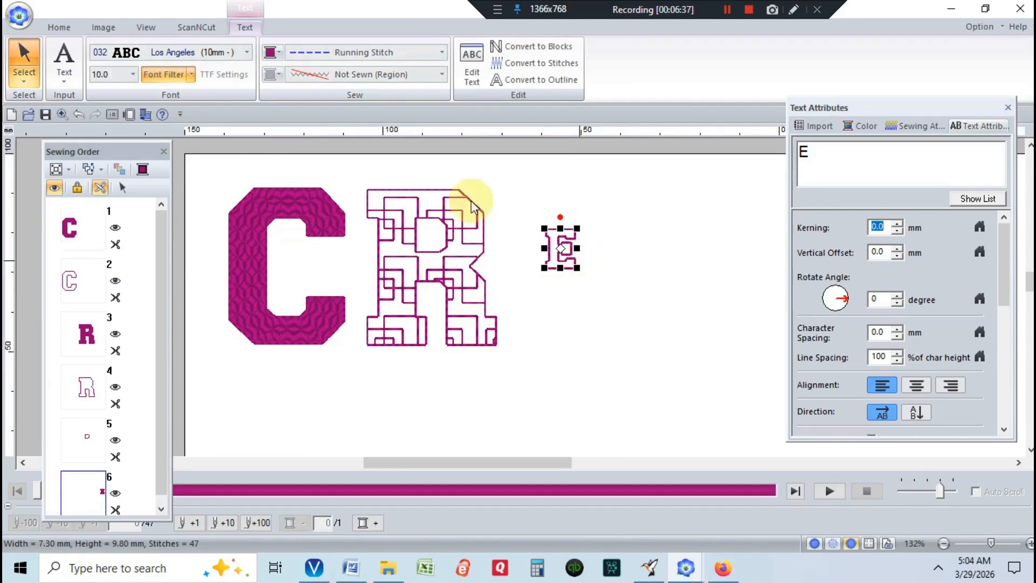
Resize the letter E to 40 mm high with its aspect ratio maintained and line it up beside the R
left_click(57, 28)
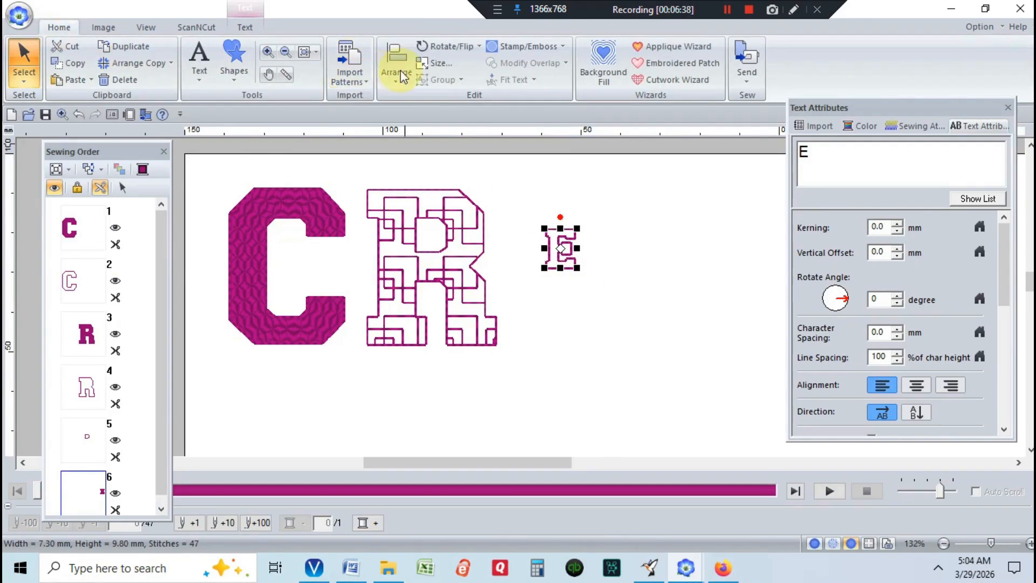
left_click(428, 68)
left_click(28, 86)
type("40")
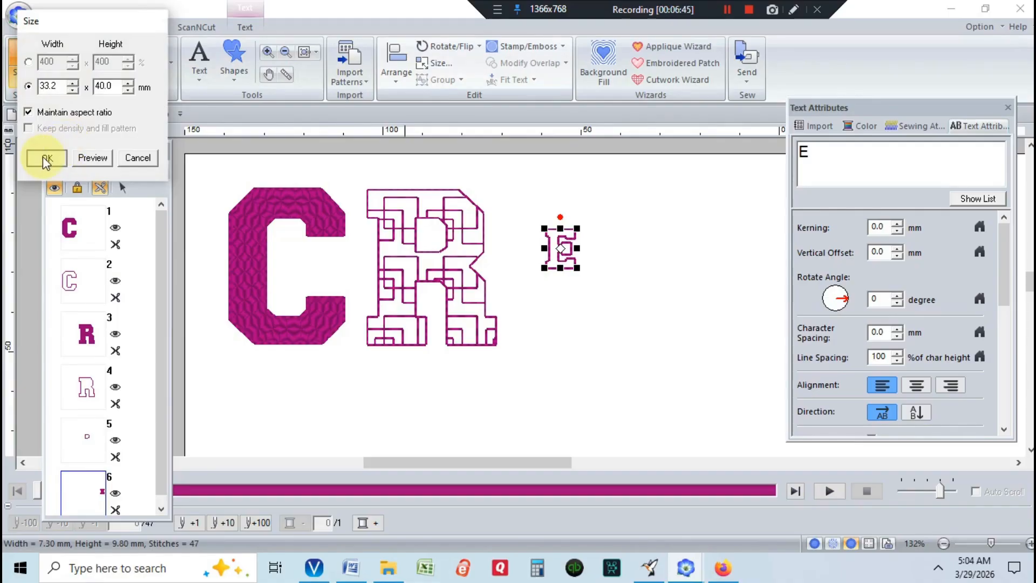
left_click(46, 158)
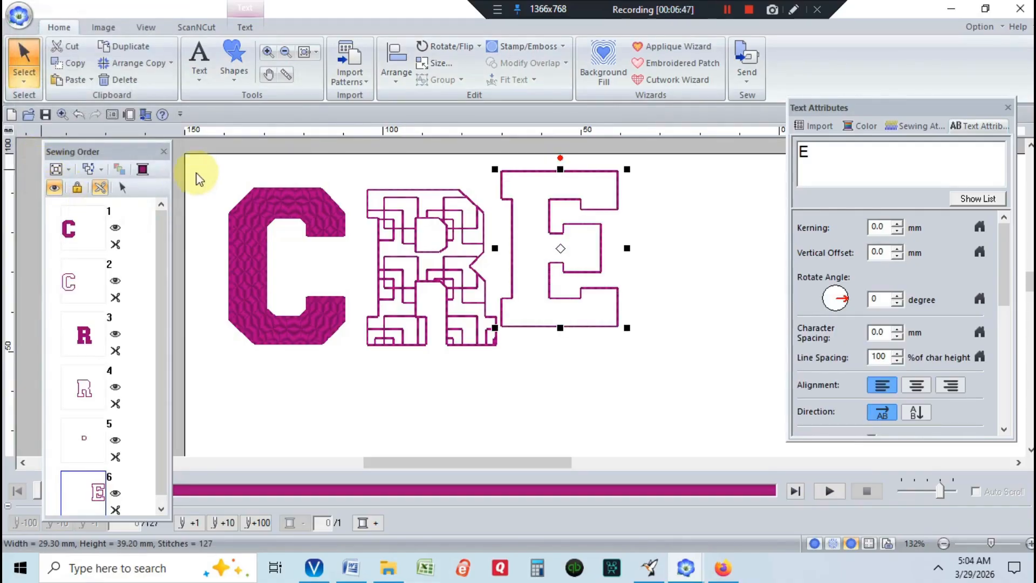
left_click_drag(510, 231, 518, 251)
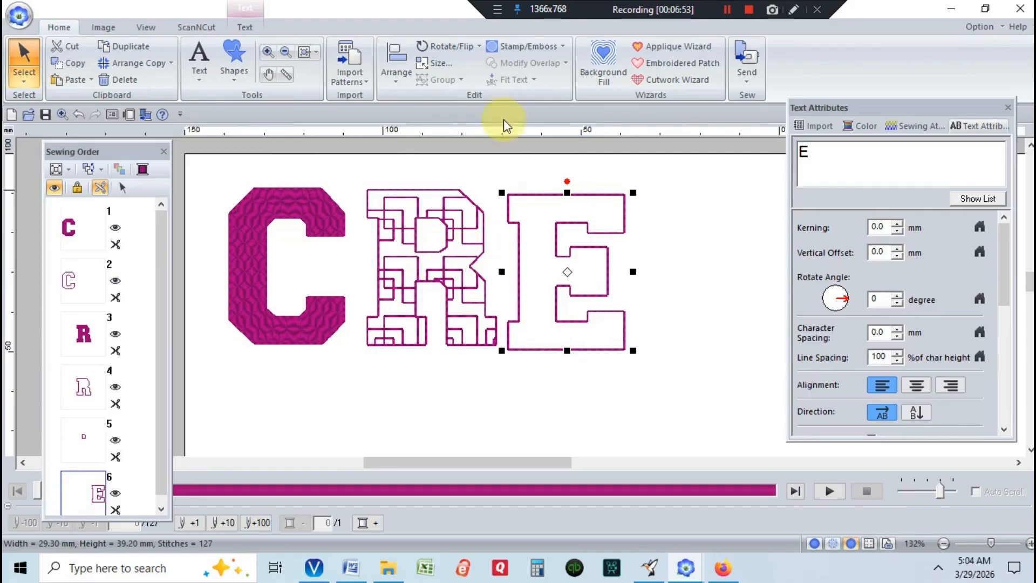
Convert the letter E to blocks and set its region sewing to Concentric Circle Stitch
left_click(244, 27)
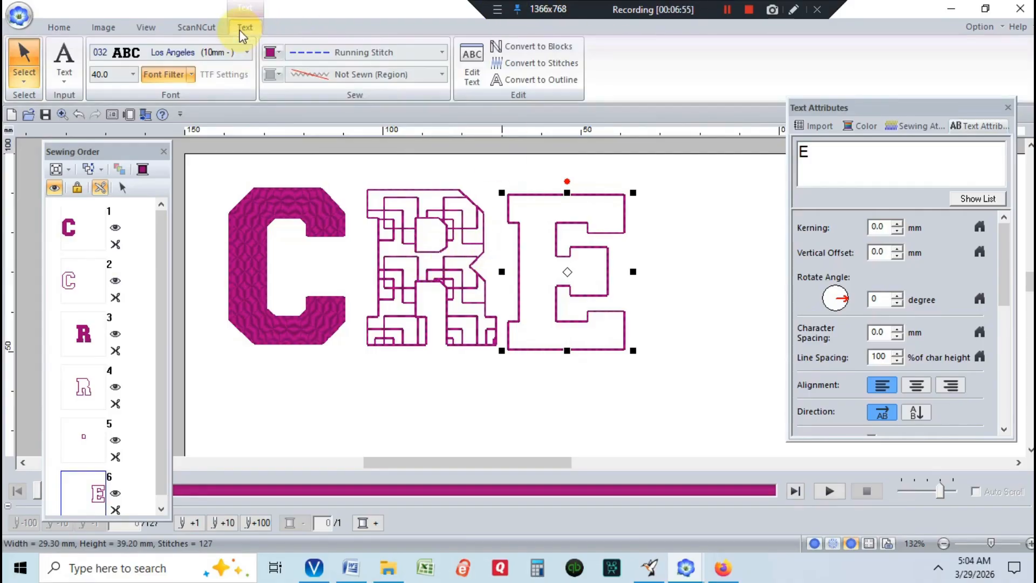
left_click(553, 50)
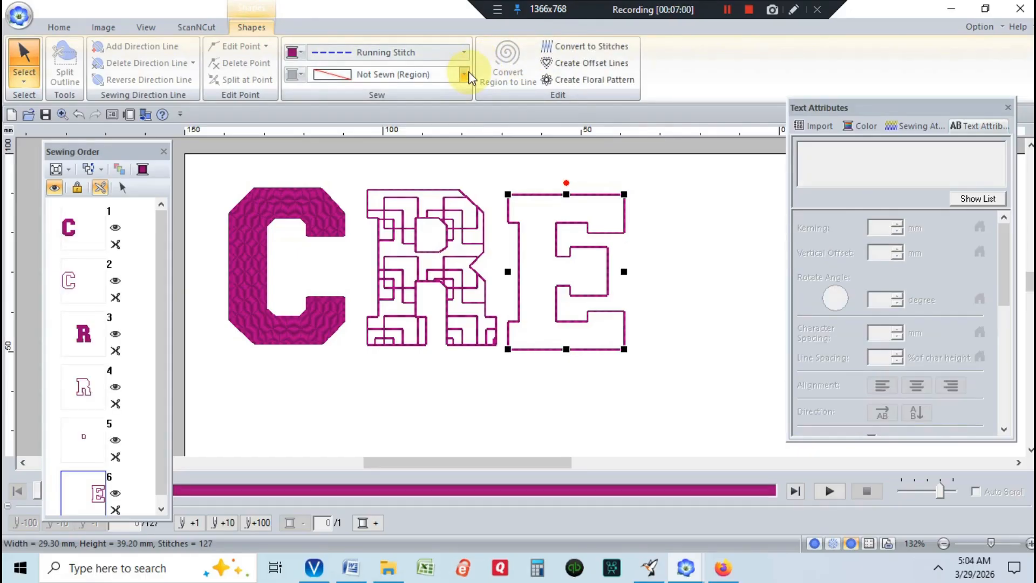
left_click(467, 74)
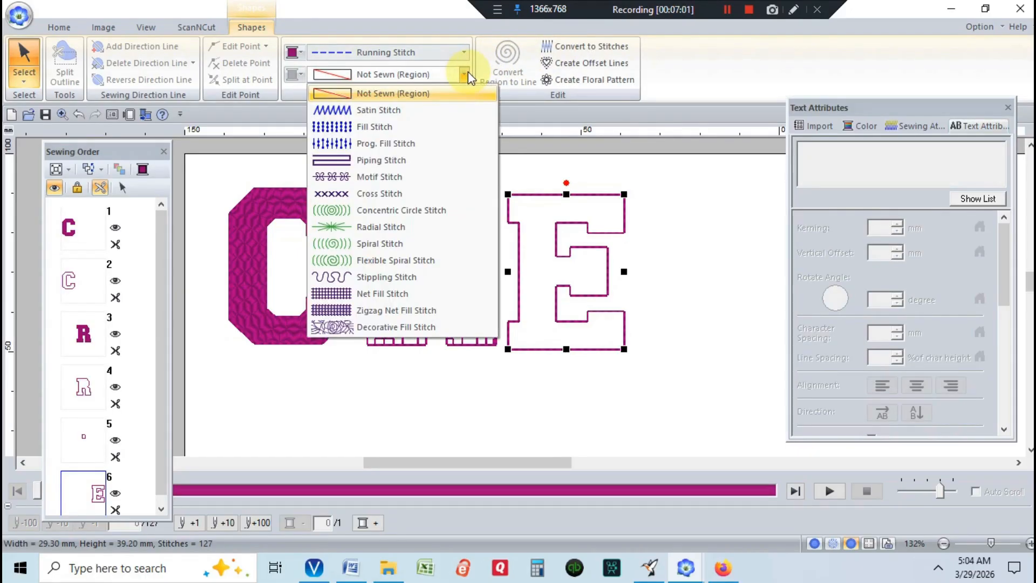
left_click(436, 212)
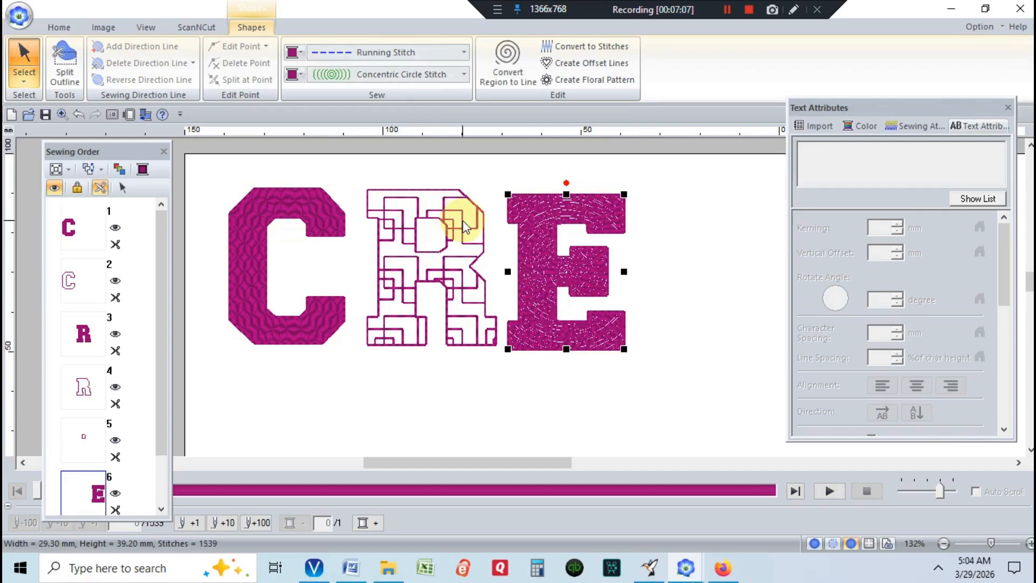
Set the E's region run pitch to 3.3 mm with the start point at the spiral's centre, and simulate the stitching
left_click(909, 124)
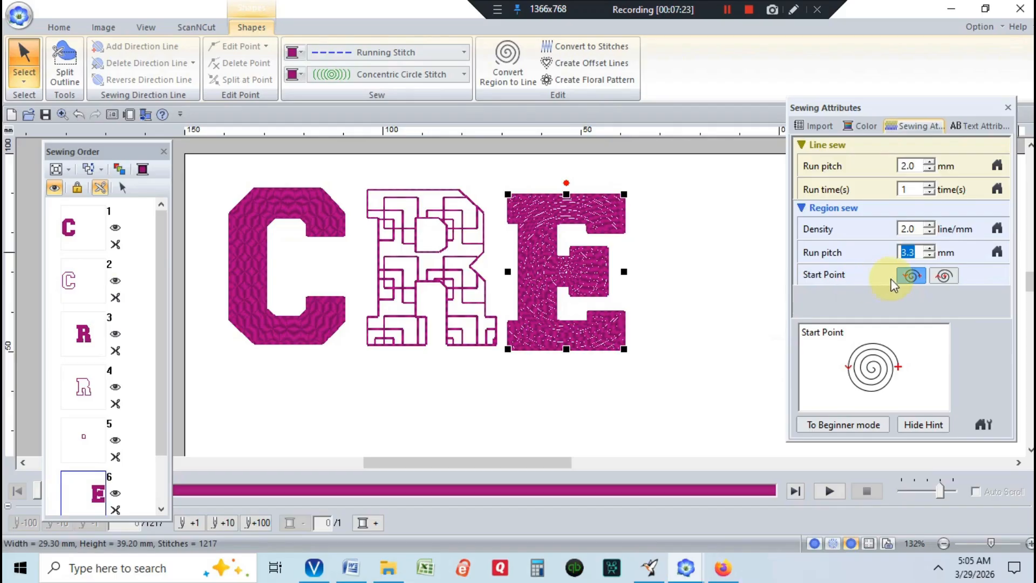
left_click(946, 280)
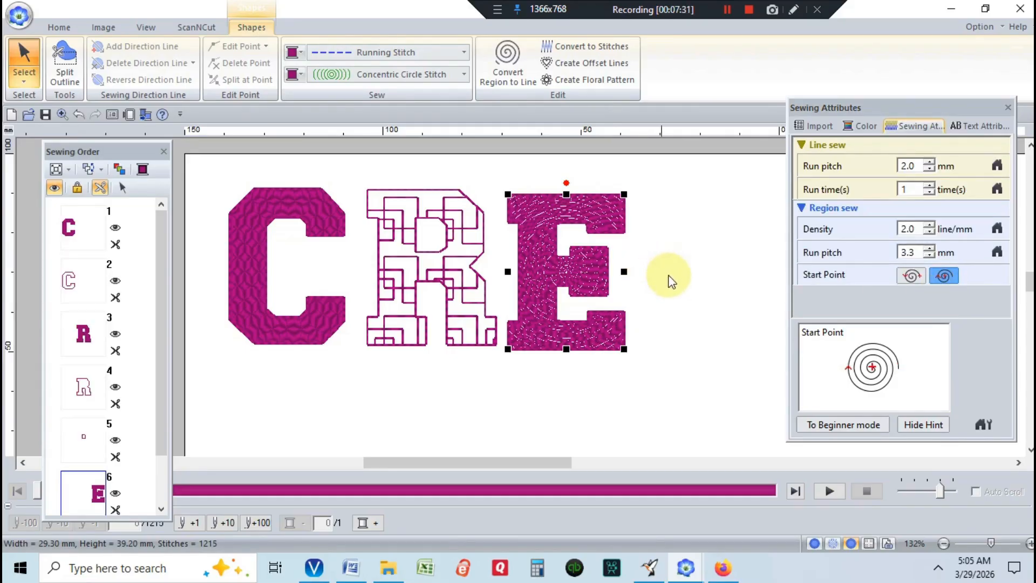
left_click(828, 490)
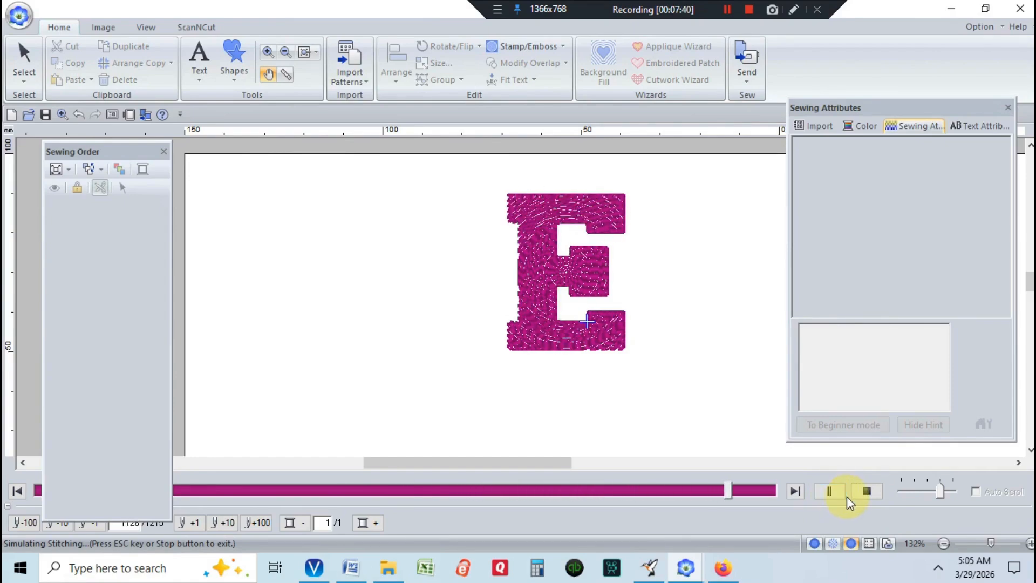
left_click(866, 491)
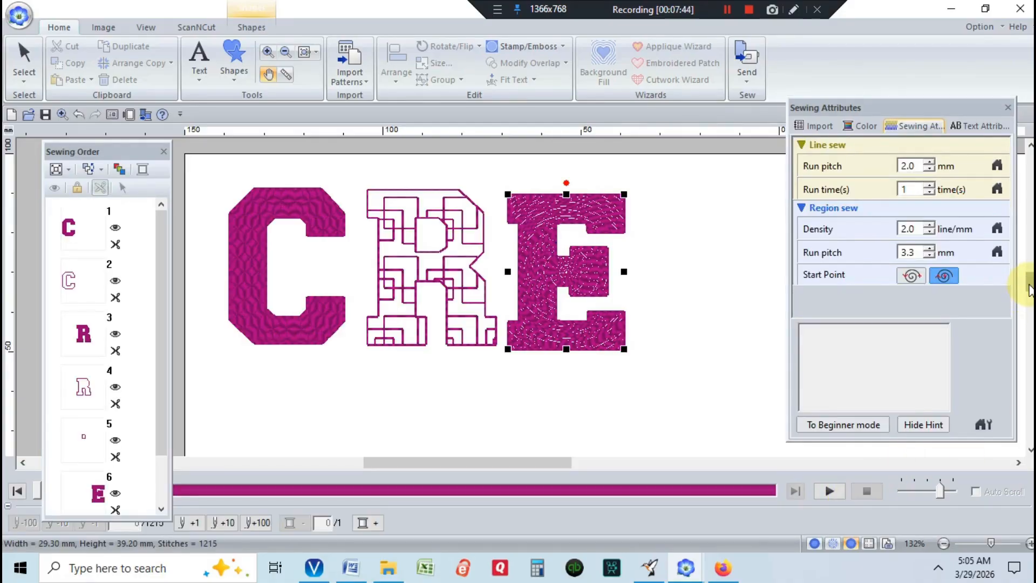
scroll(1026, 287, "down", 1)
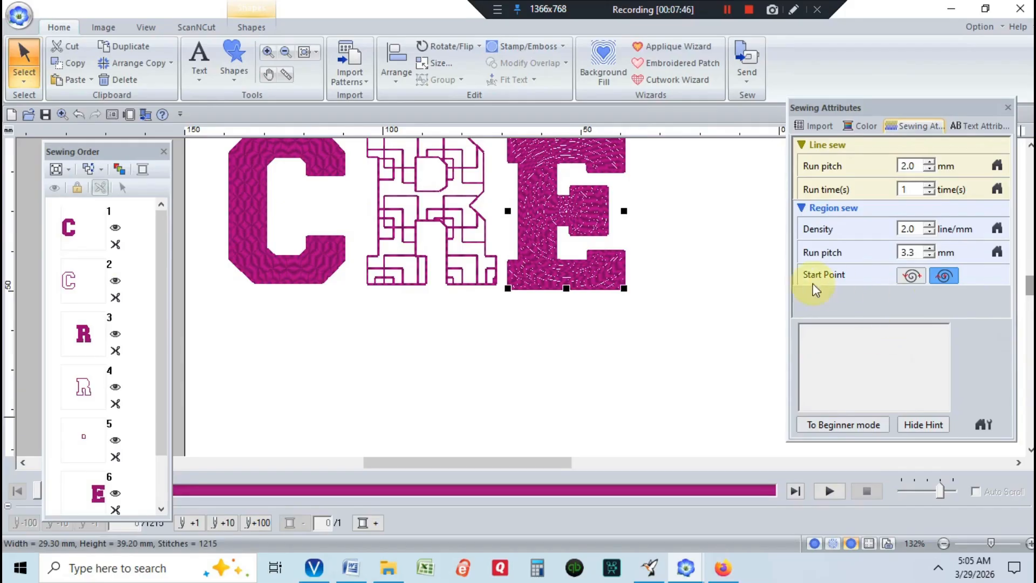
scroll(735, 292, "up", 1)
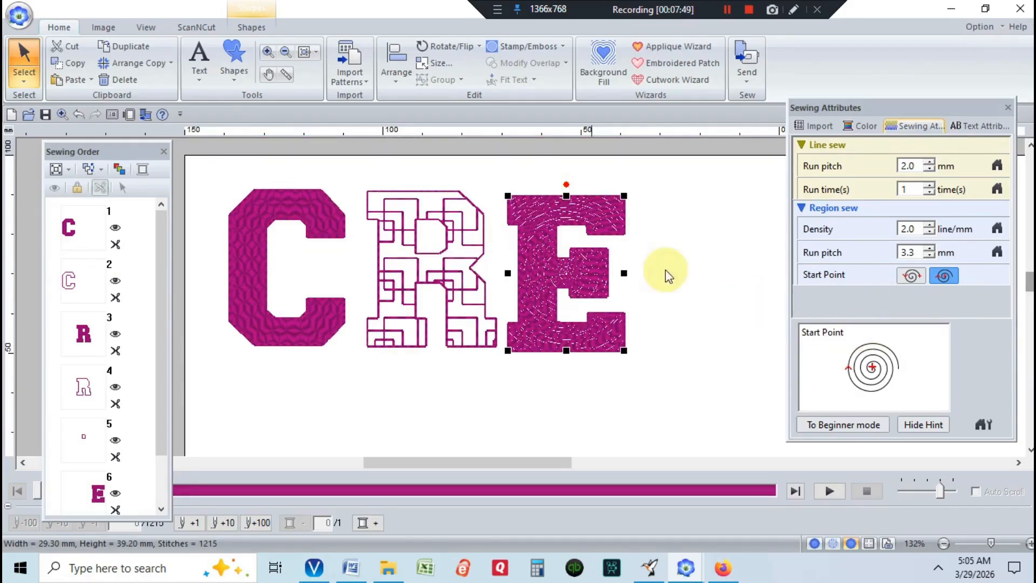
Add the text letter A in the Los Angeles font beside the E
left_click(683, 277)
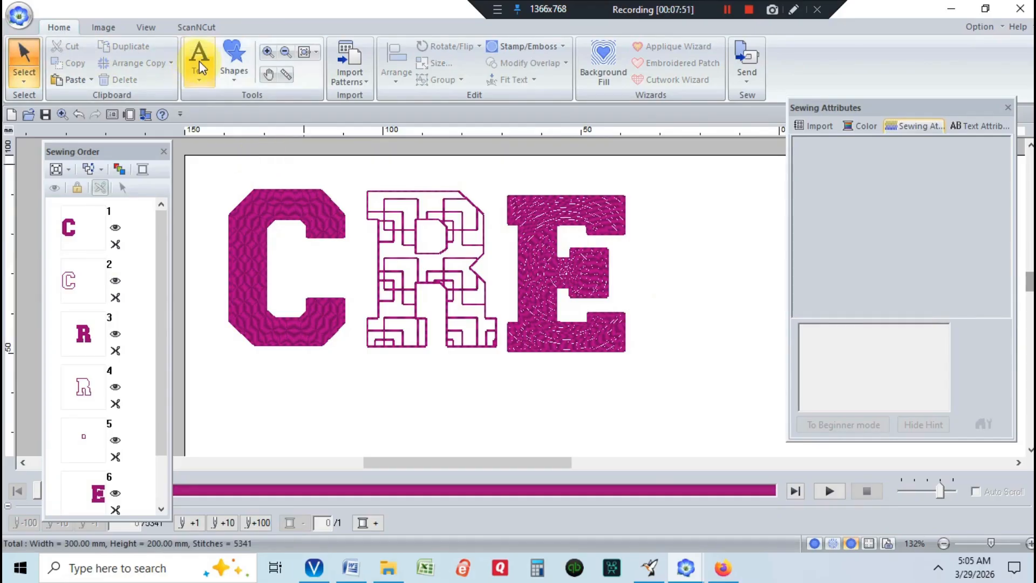
left_click(199, 78)
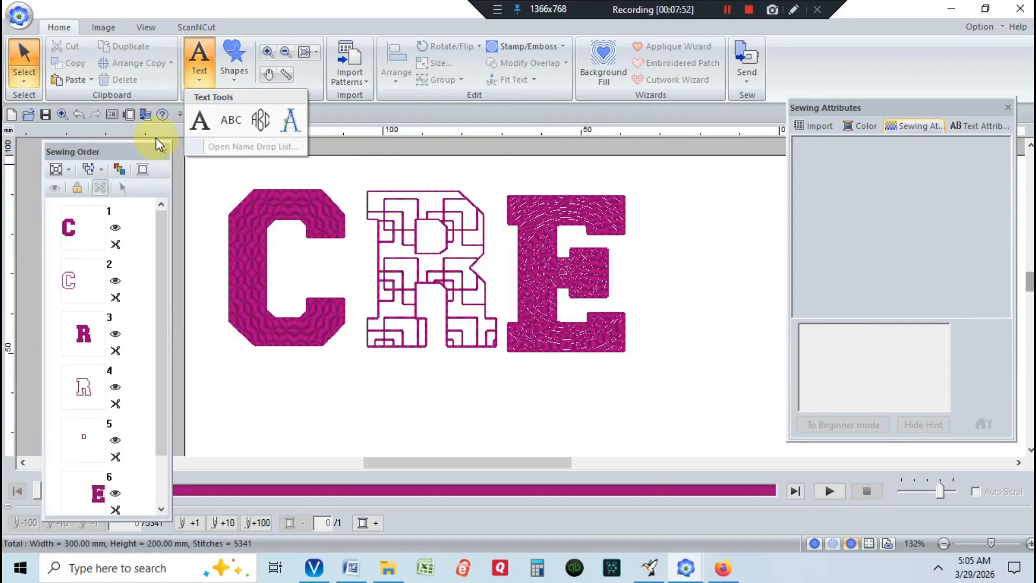
left_click(197, 129)
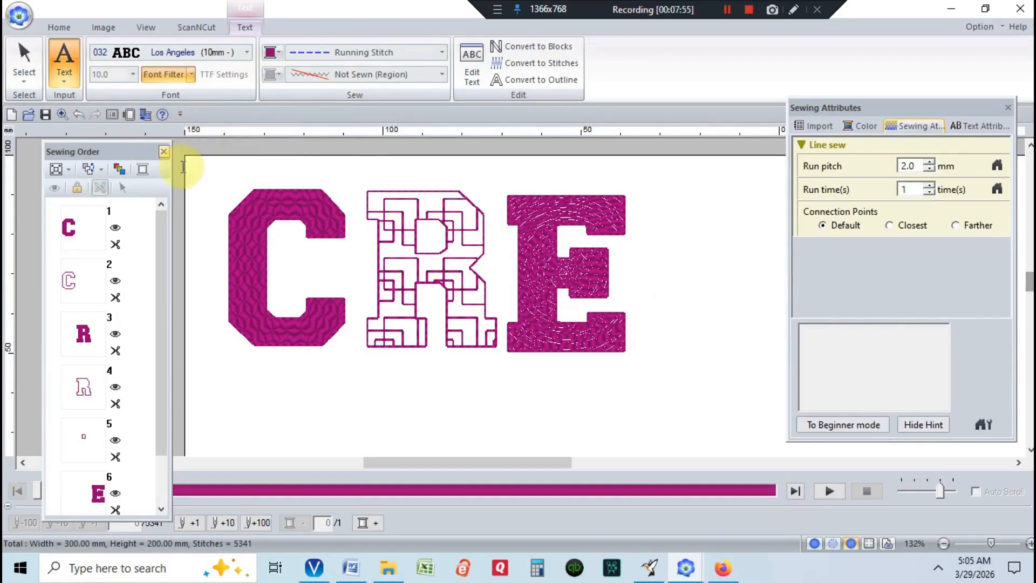
left_click(692, 293)
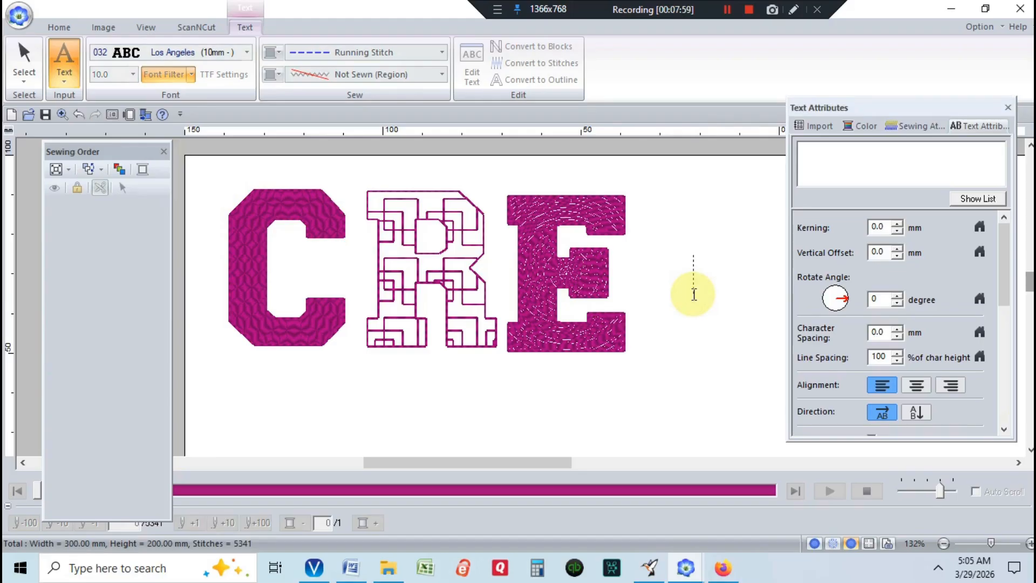
type("A")
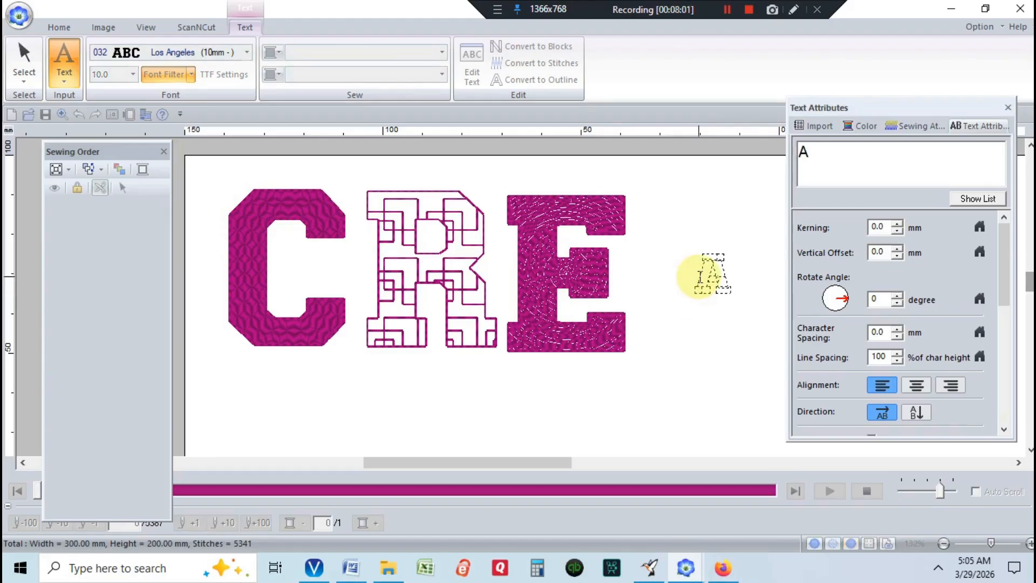
left_click(700, 277)
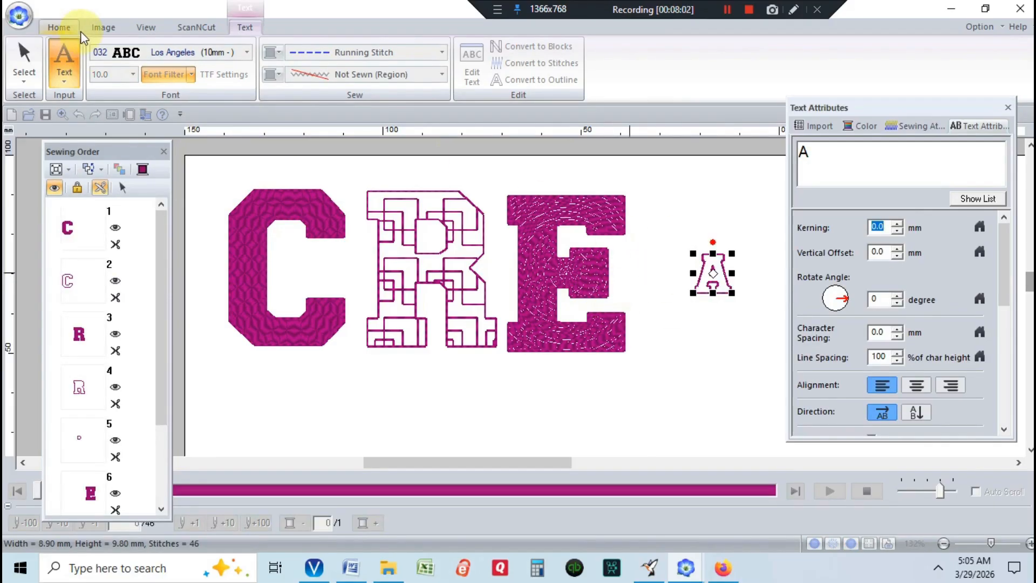
left_click(61, 27)
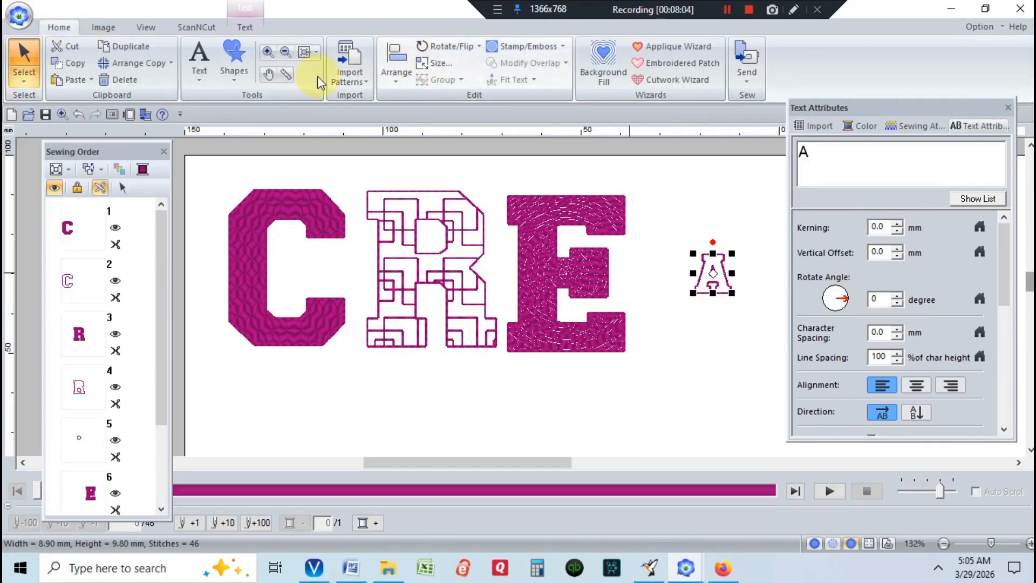
Resize the letter A to 40 mm high with its aspect ratio maintained
left_click(435, 63)
left_click(28, 86)
double_click(104, 86)
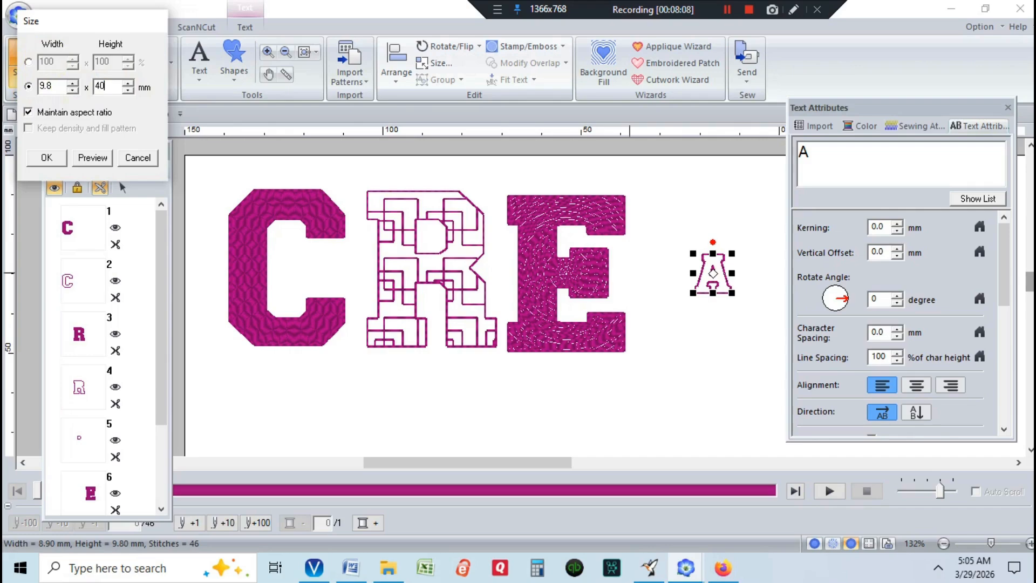
type("40")
left_click(50, 163)
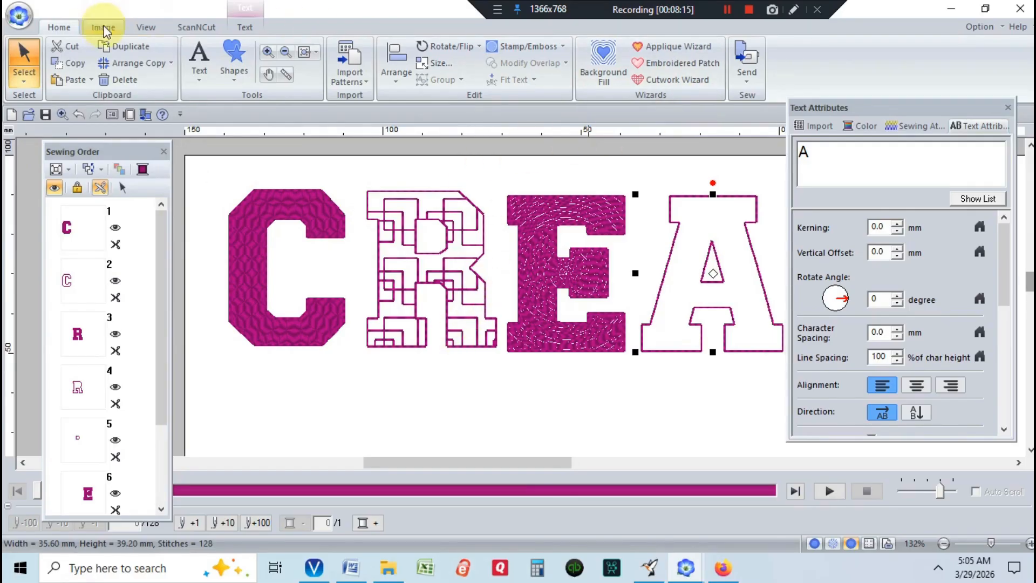
Convert the letter A to blocks and set its region sewing to Cross Stitch
left_click(240, 27)
left_click(503, 46)
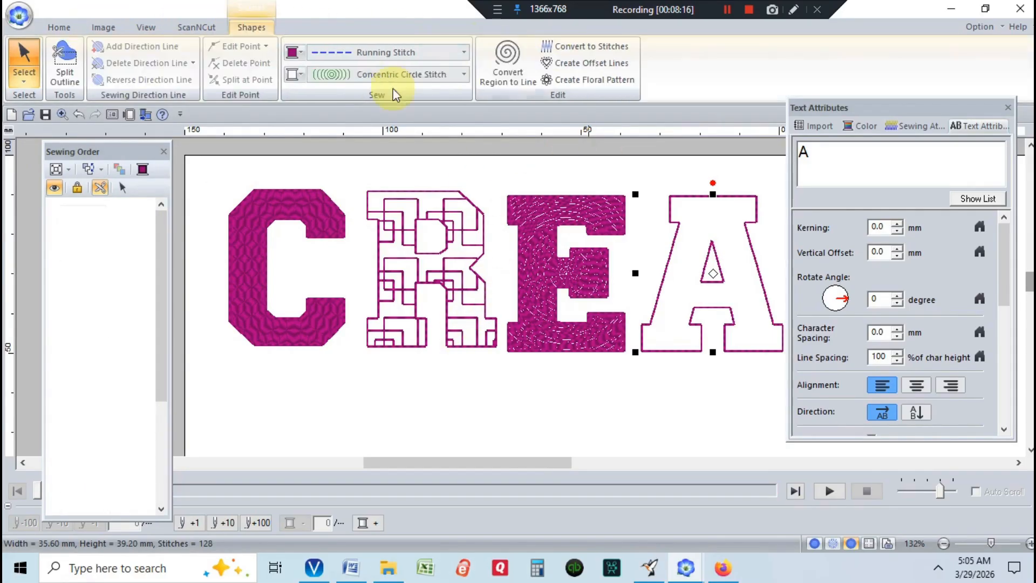
left_click(467, 76)
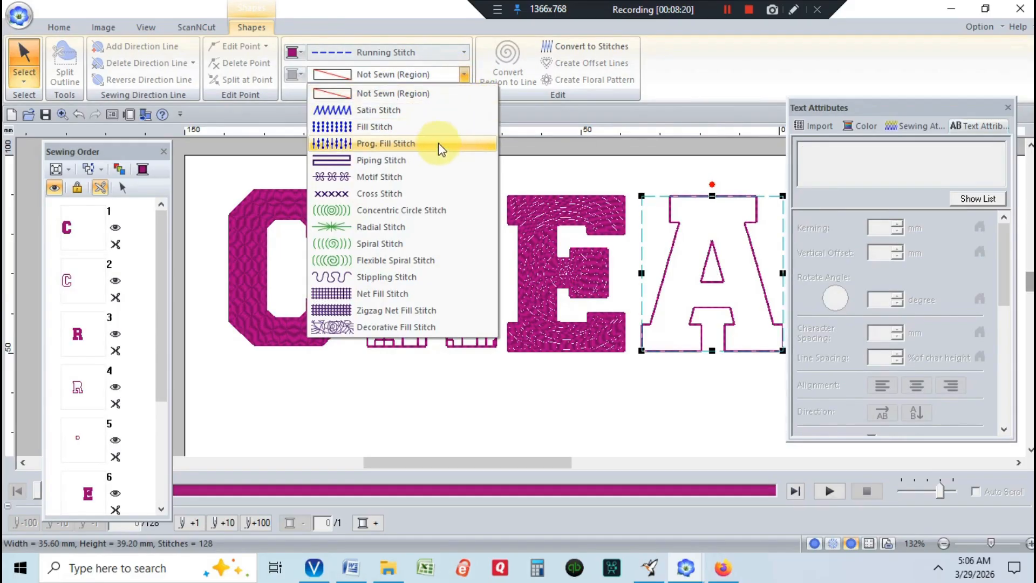
left_click(420, 200)
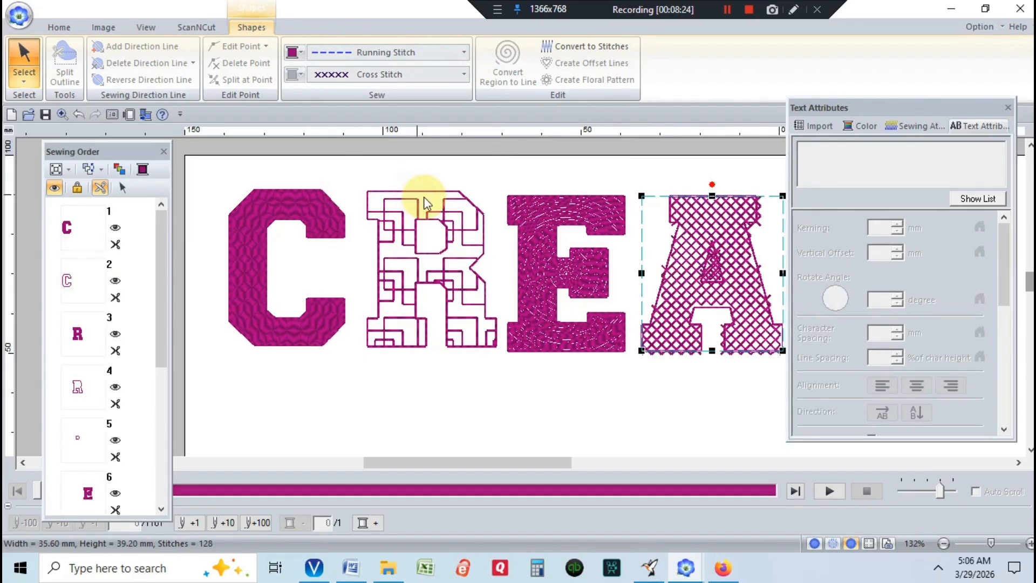
Set the A's cross stitch times to Triple and its size to 2.9 mm
left_click(914, 126)
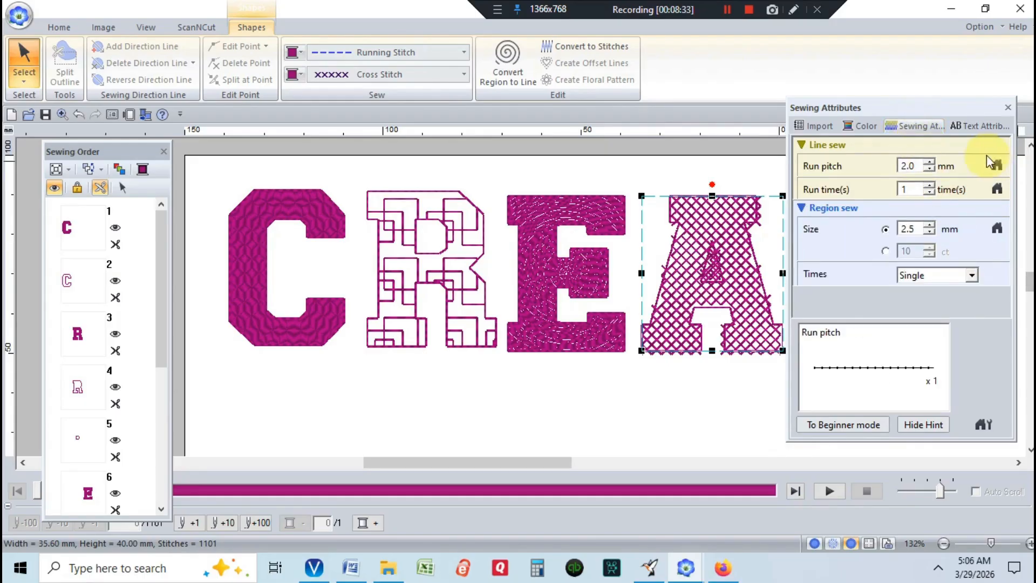
left_click(973, 275)
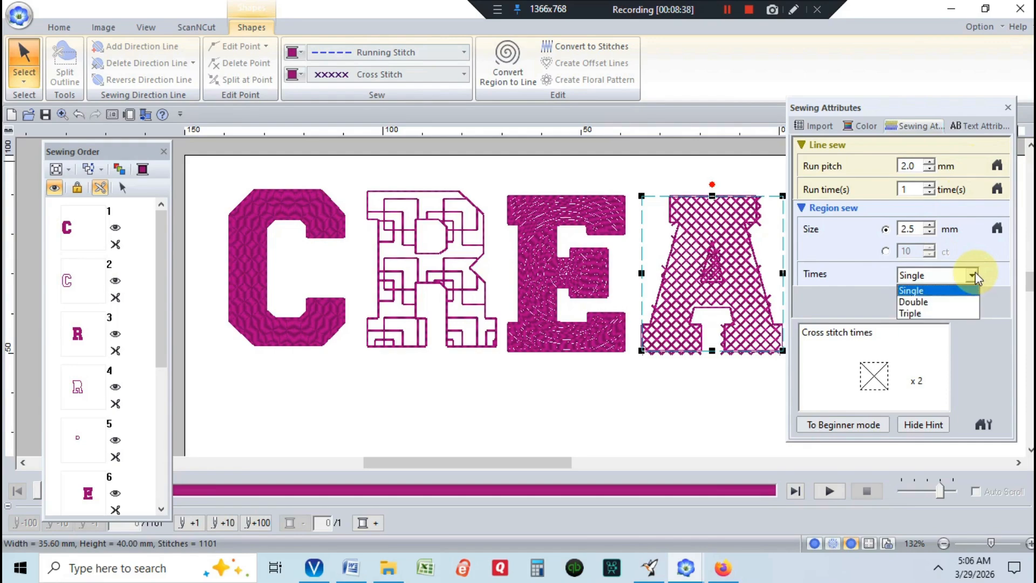
left_click(948, 313)
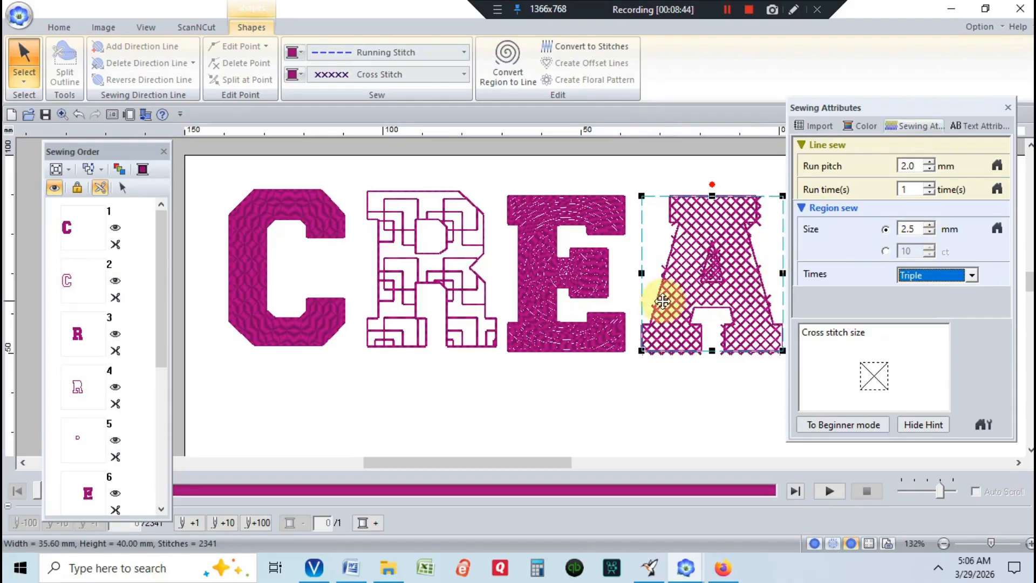
left_click(928, 225)
left_click(928, 225)
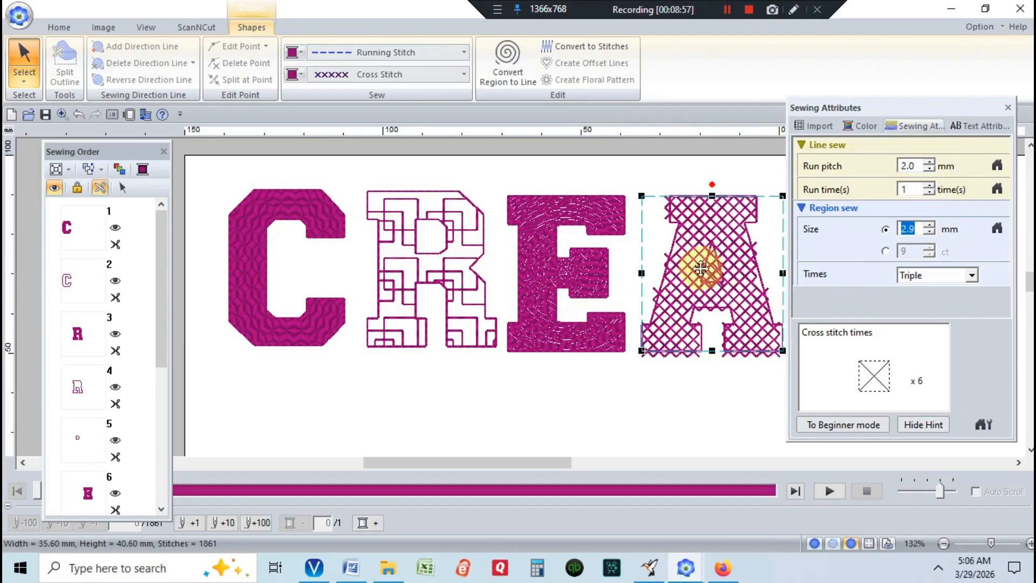
Remove the overlap between the A's outer shape and its inner triangle
left_click_drag(163, 315, 150, 509)
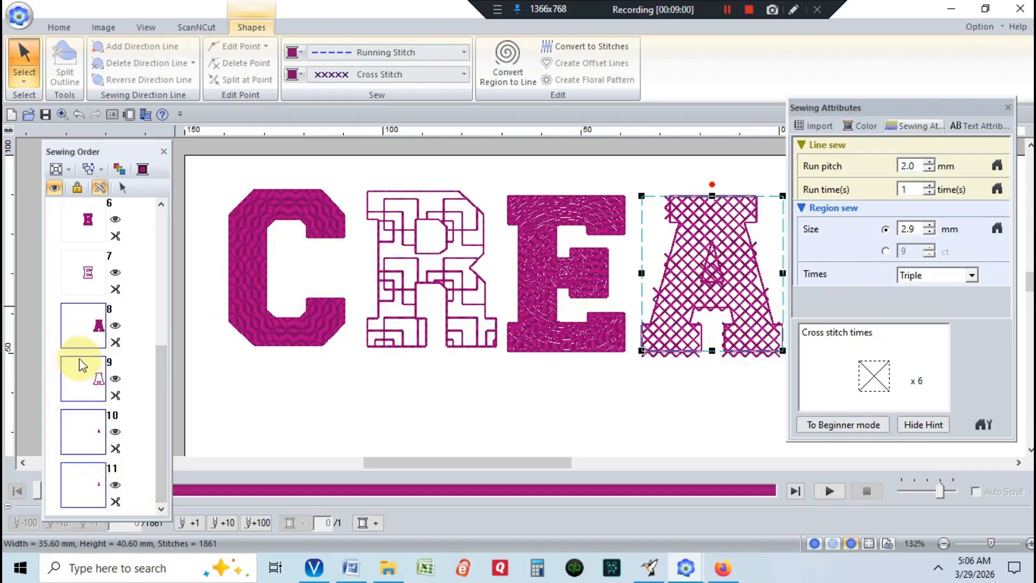
left_click(59, 27)
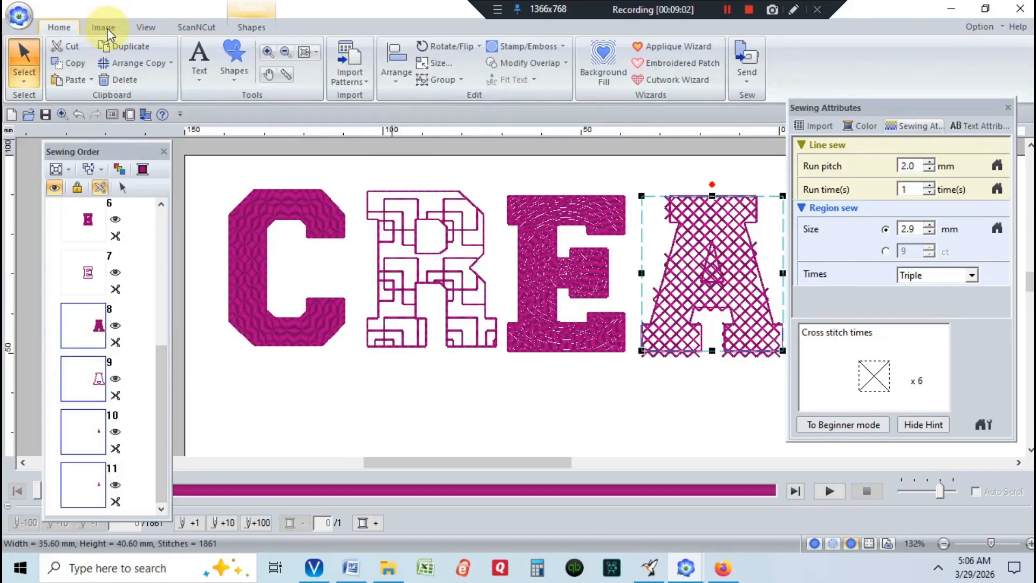
left_click(542, 65)
left_click(546, 144)
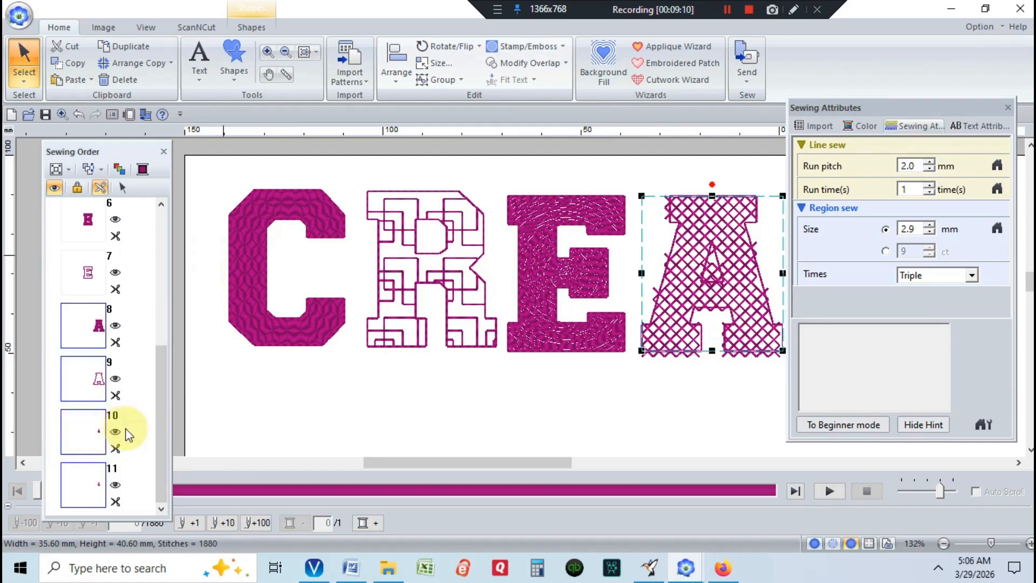
Set the region sewing of the A's inner triangle to Not Sewn
left_click(93, 432)
left_click(92, 431)
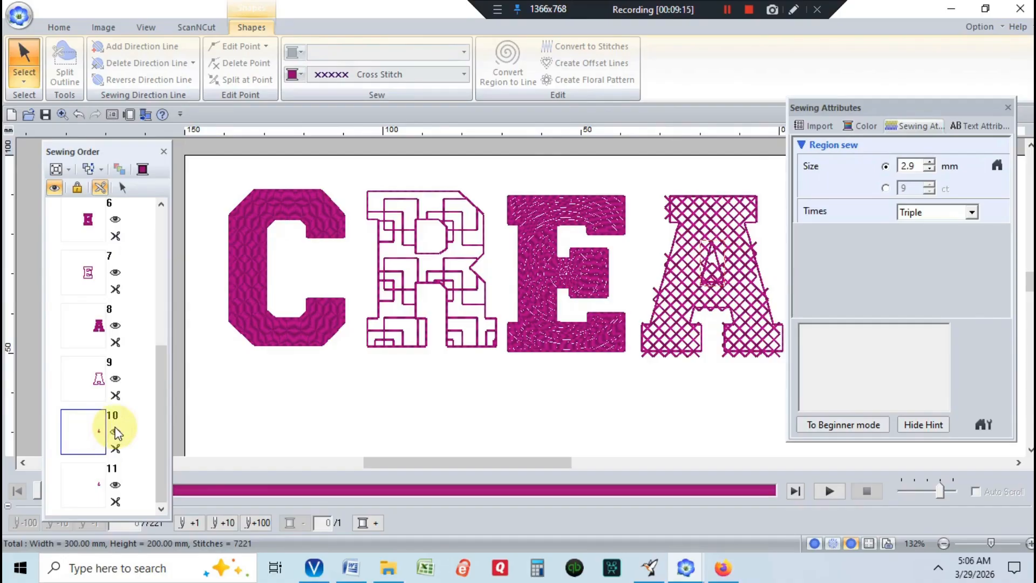
left_click(467, 78)
left_click(428, 92)
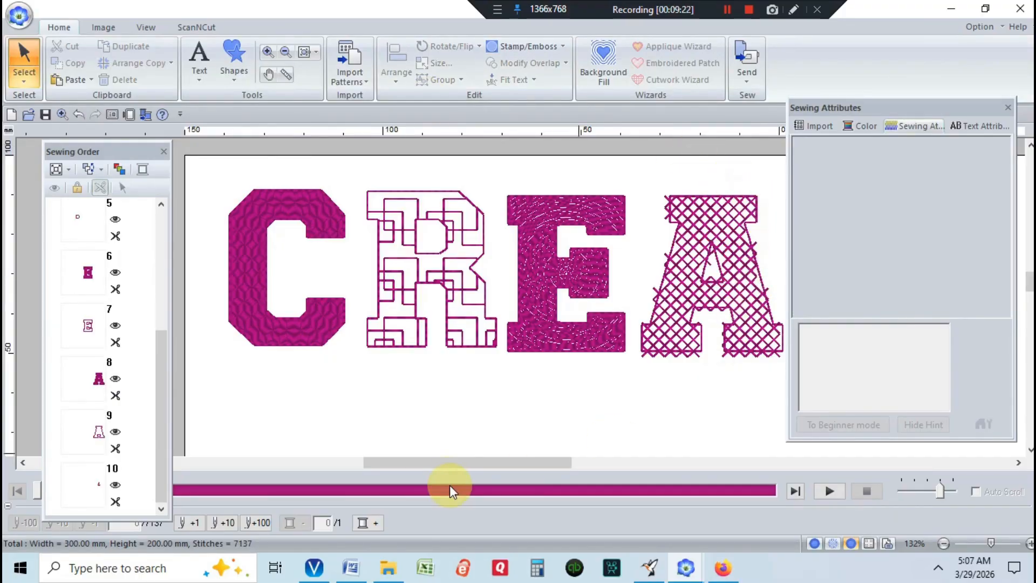
Add the text letter T in the Los Angeles font beside the A
left_click_drag(445, 462, 503, 463)
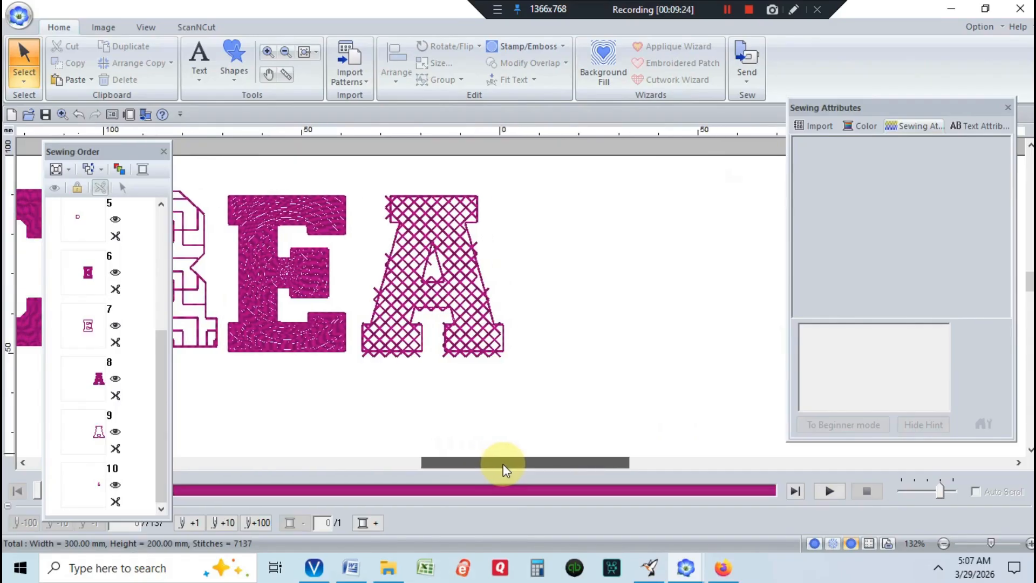
left_click(207, 52)
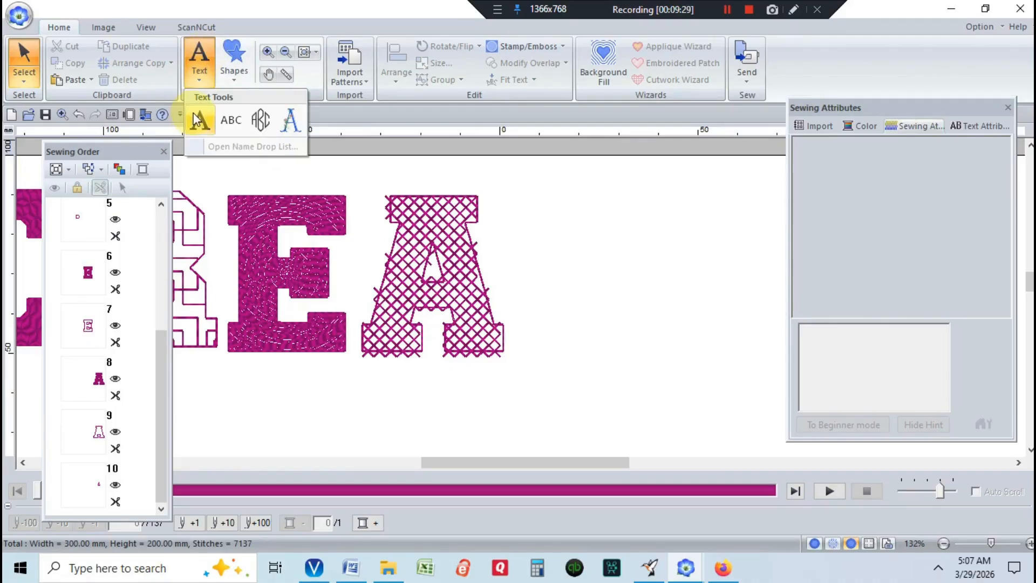
left_click(193, 113)
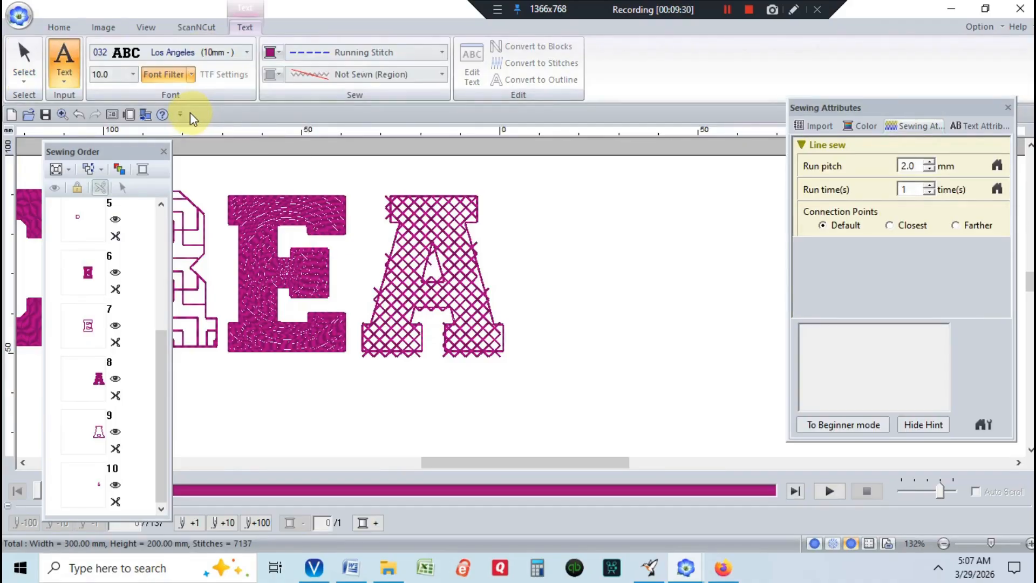
left_click(565, 272)
type("T")
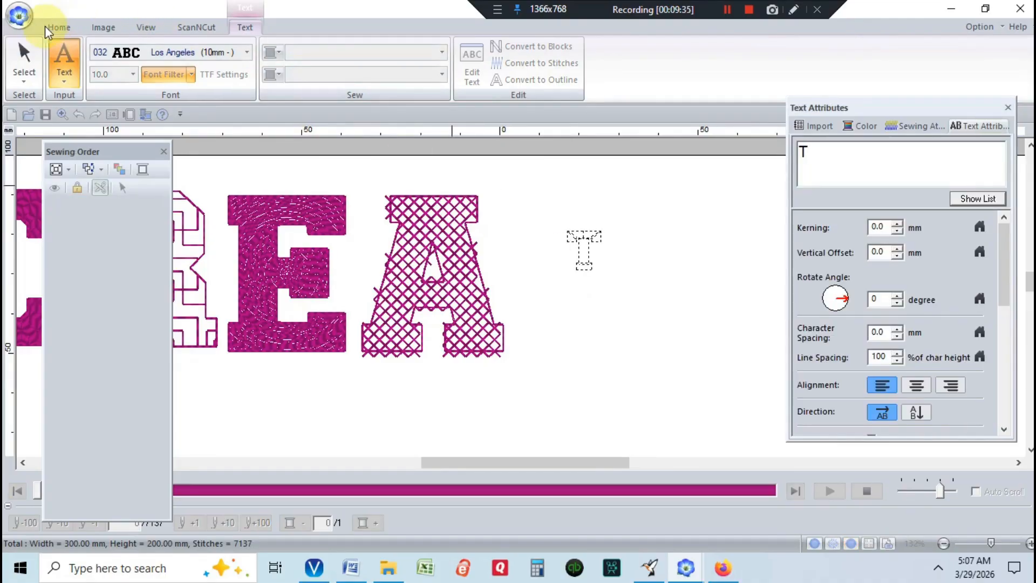
key("Return")
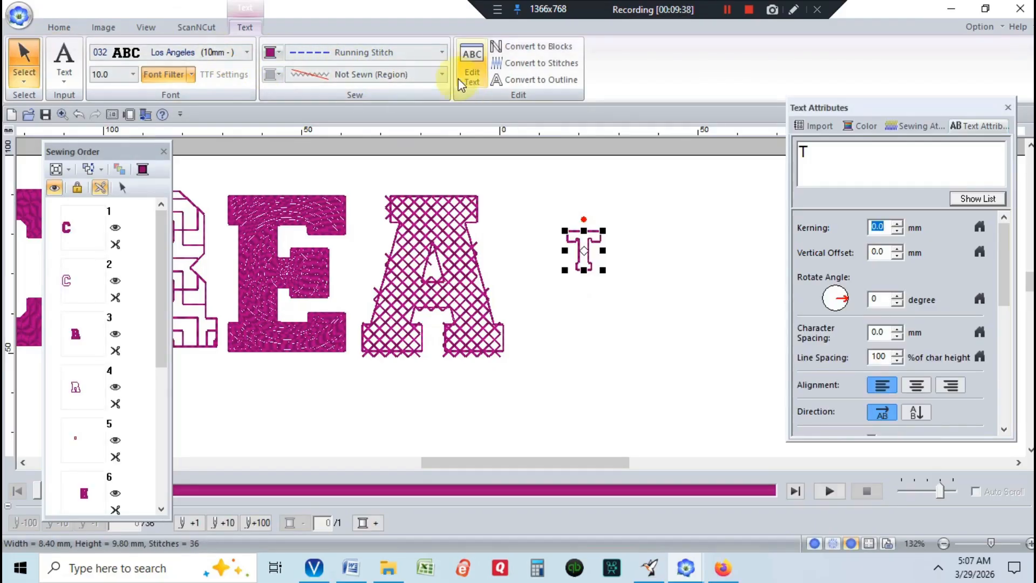
Resize the letter T to 40 mm high with its aspect ratio maintained and line it up beside the A
left_click(62, 27)
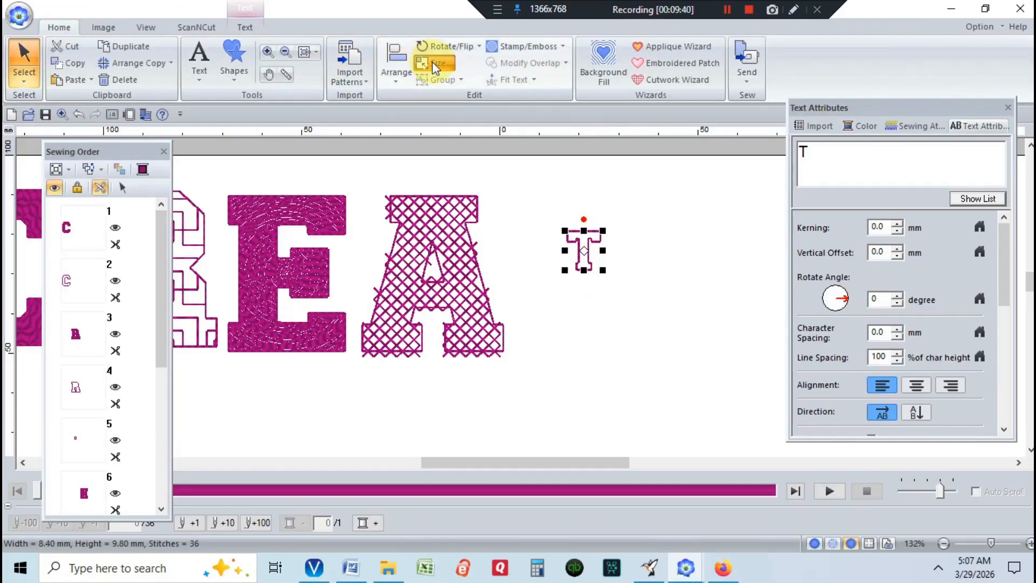
left_click(28, 87)
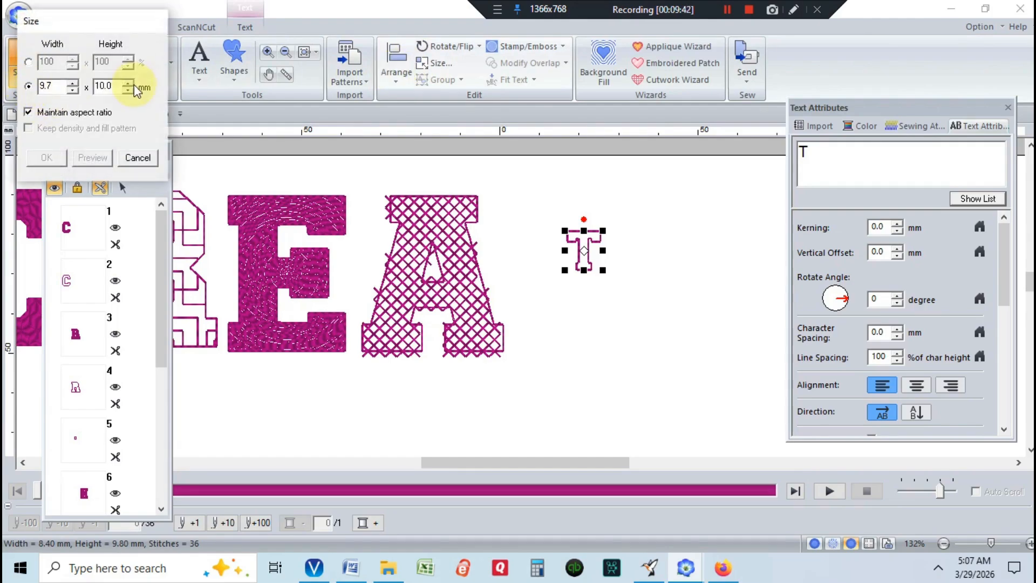
double_click(107, 84)
type("40")
left_click(38, 112)
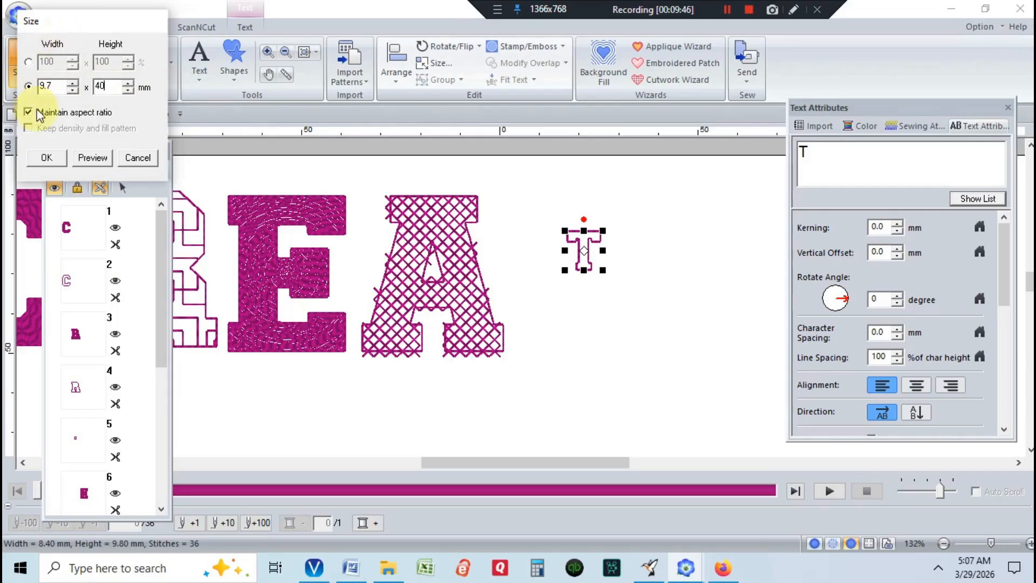
left_click(43, 158)
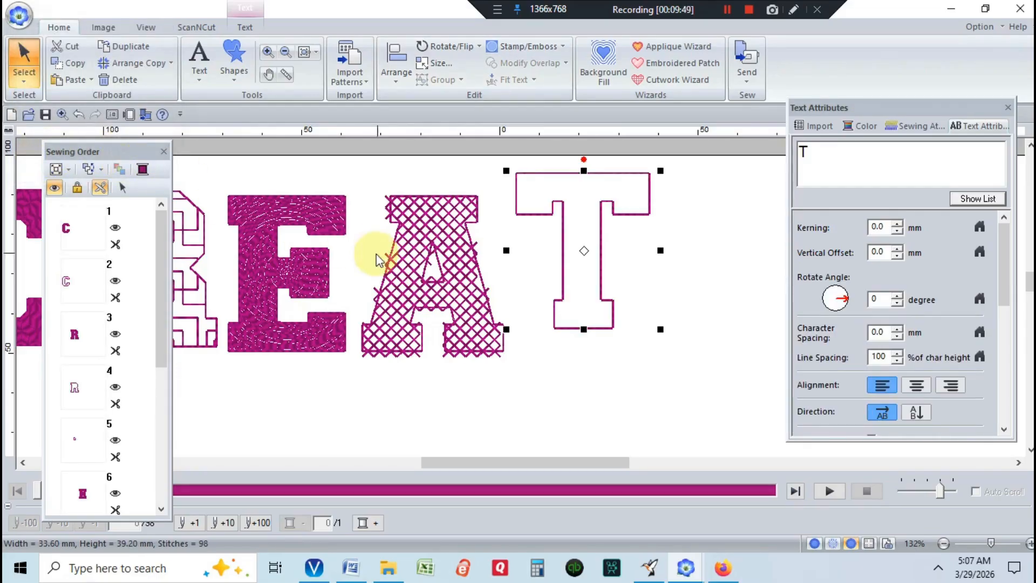
left_click_drag(513, 189, 509, 211)
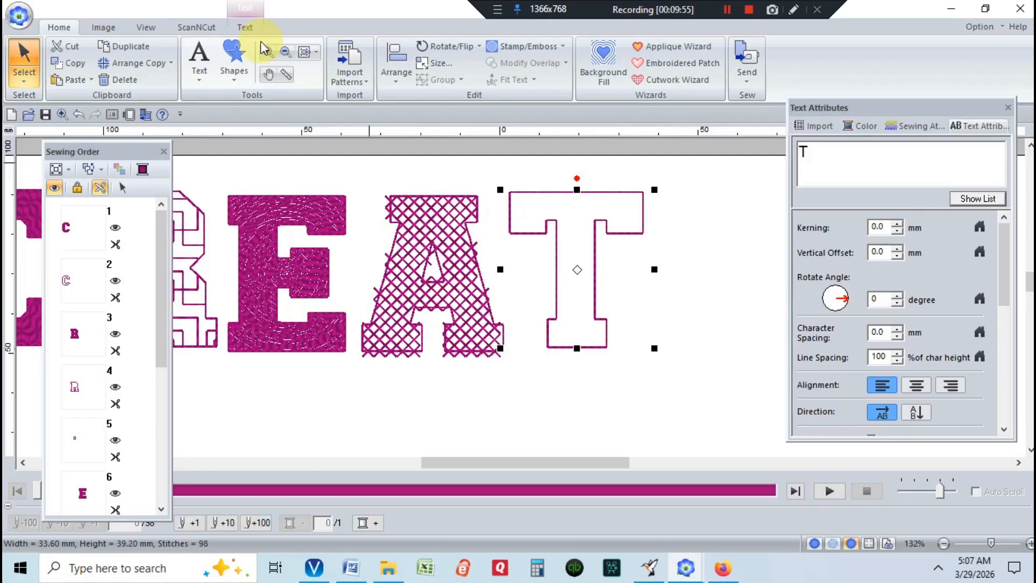
Convert the letter T to blocks, set its region sewing to Radial Stitch and check its sewing attributes
left_click(244, 27)
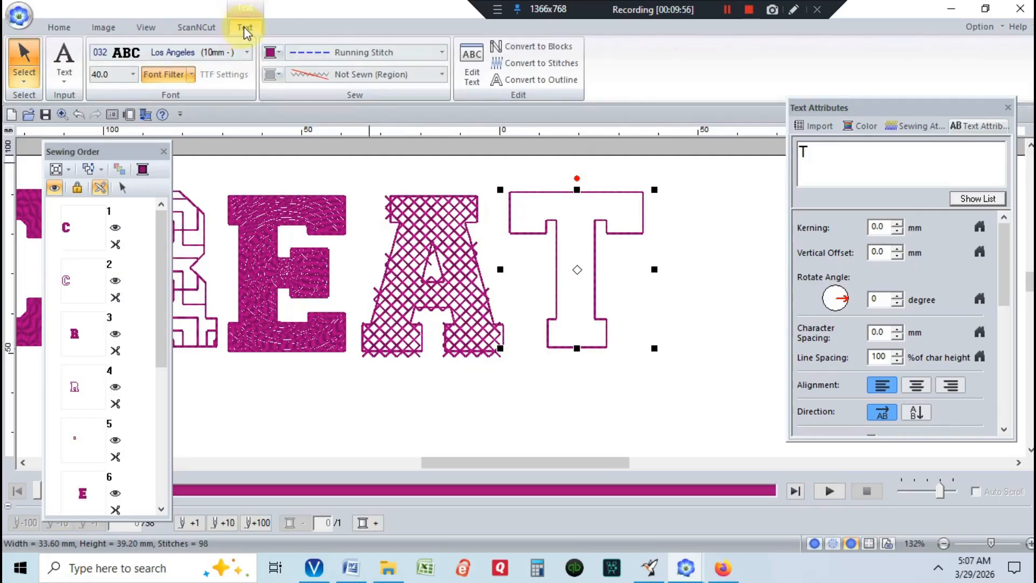
left_click(511, 47)
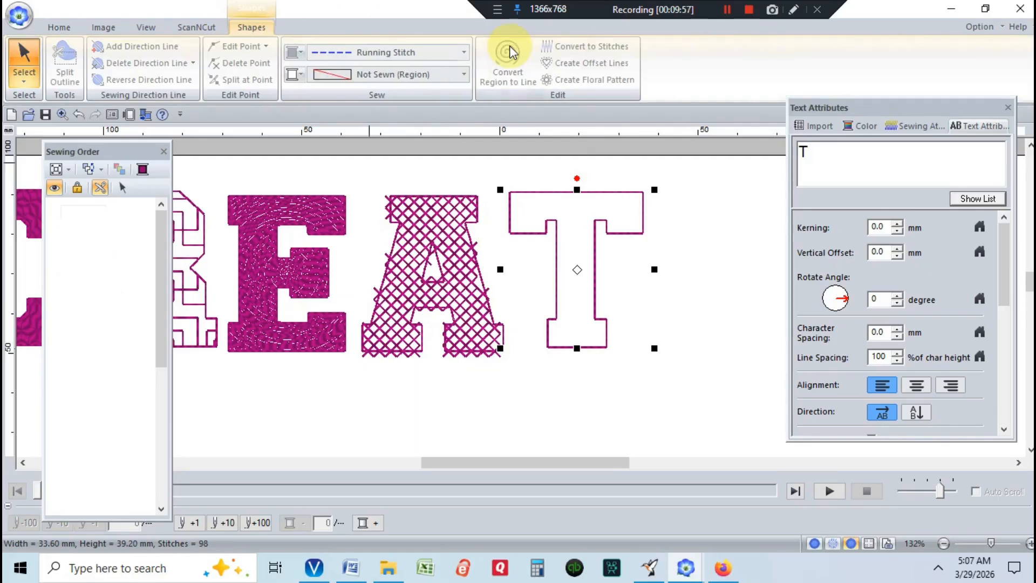
left_click(462, 74)
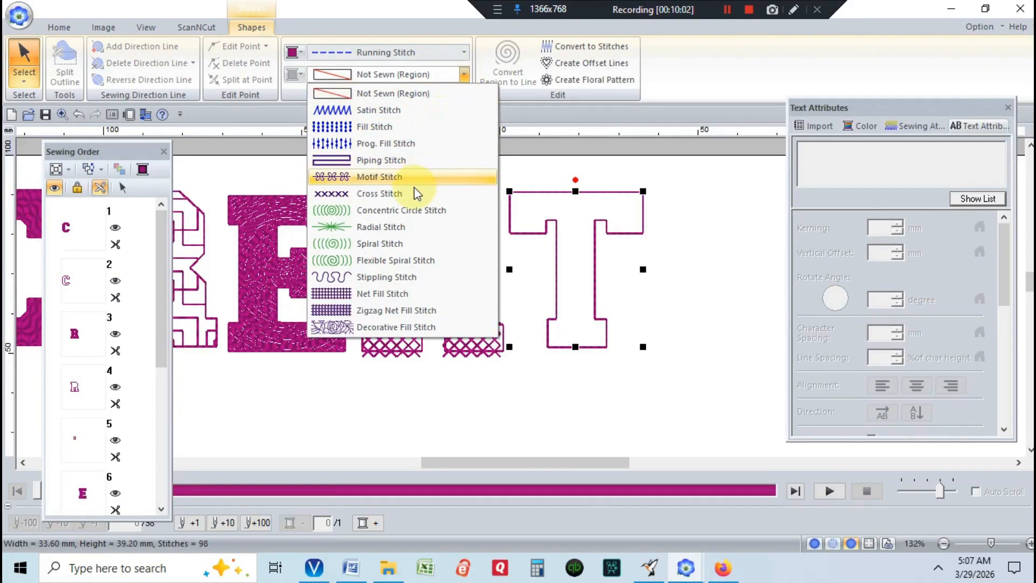
left_click(405, 232)
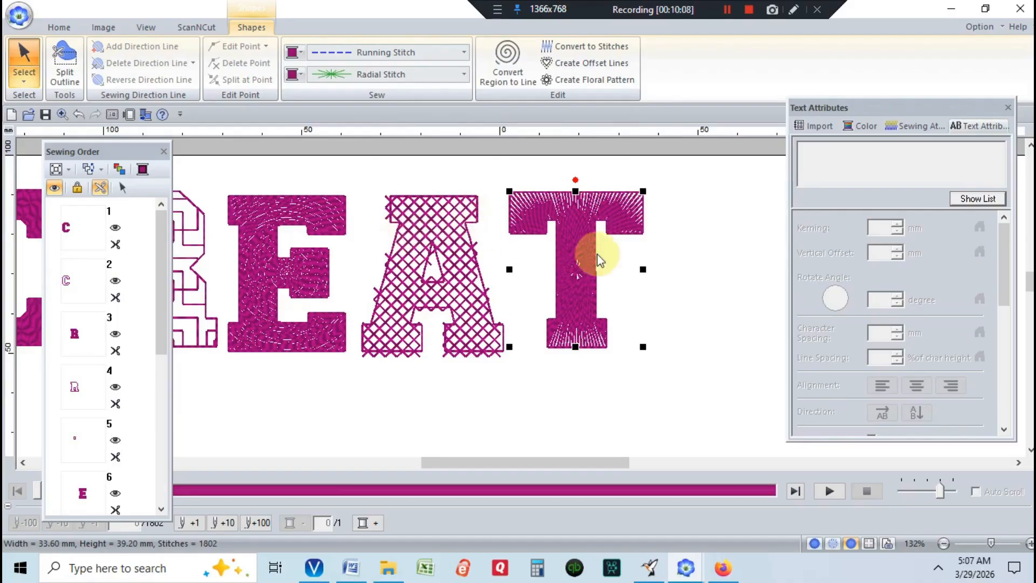
left_click(914, 125)
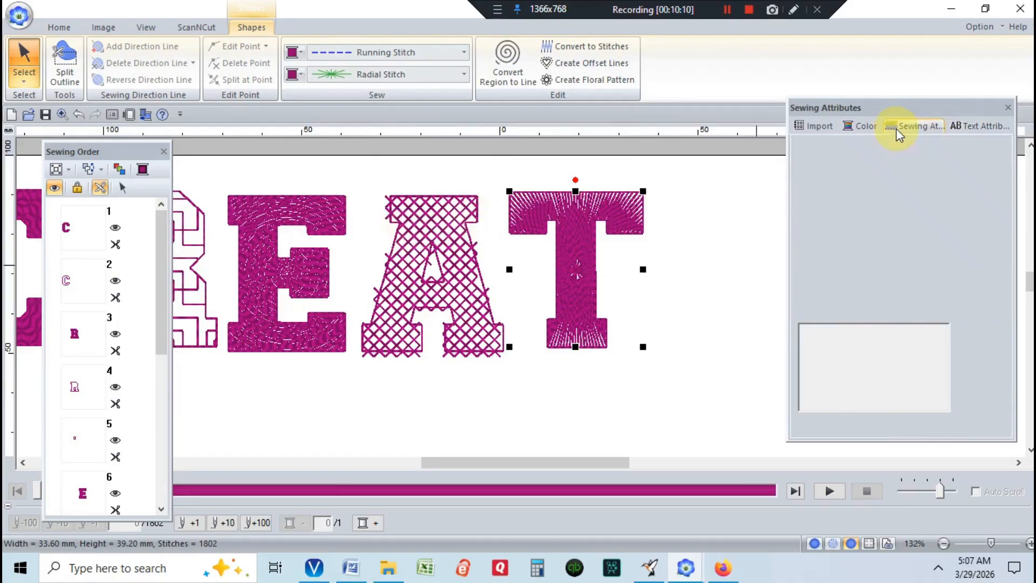
left_click(918, 184)
left_click(914, 252)
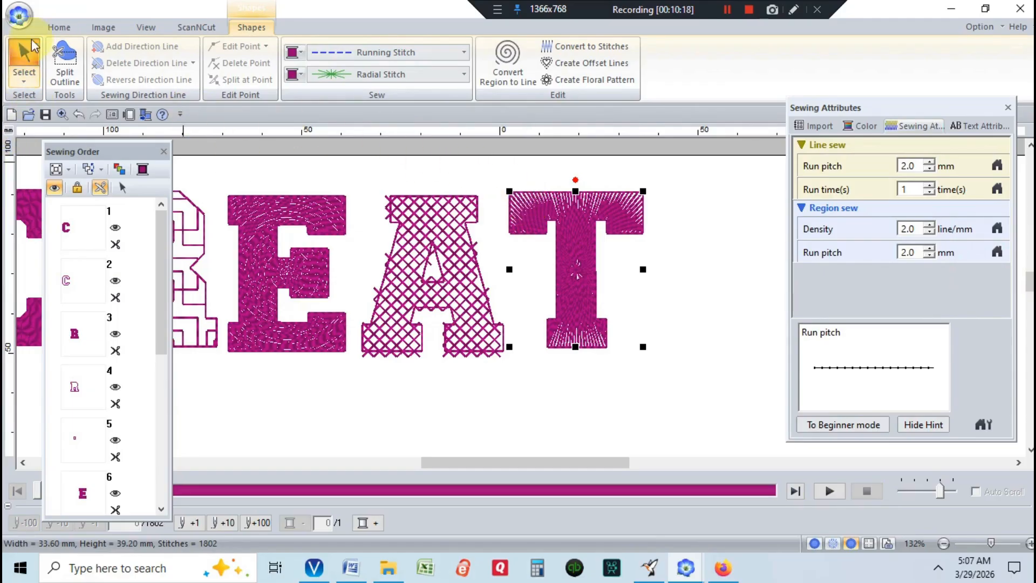
Add the text letter E in the Los Angeles font beside the T
left_click(57, 28)
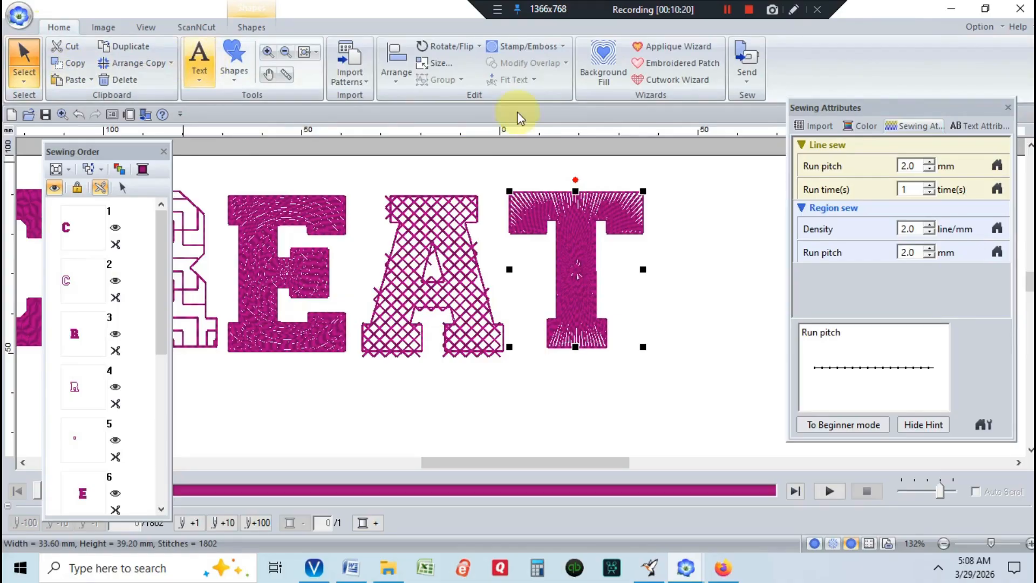
left_click(198, 125)
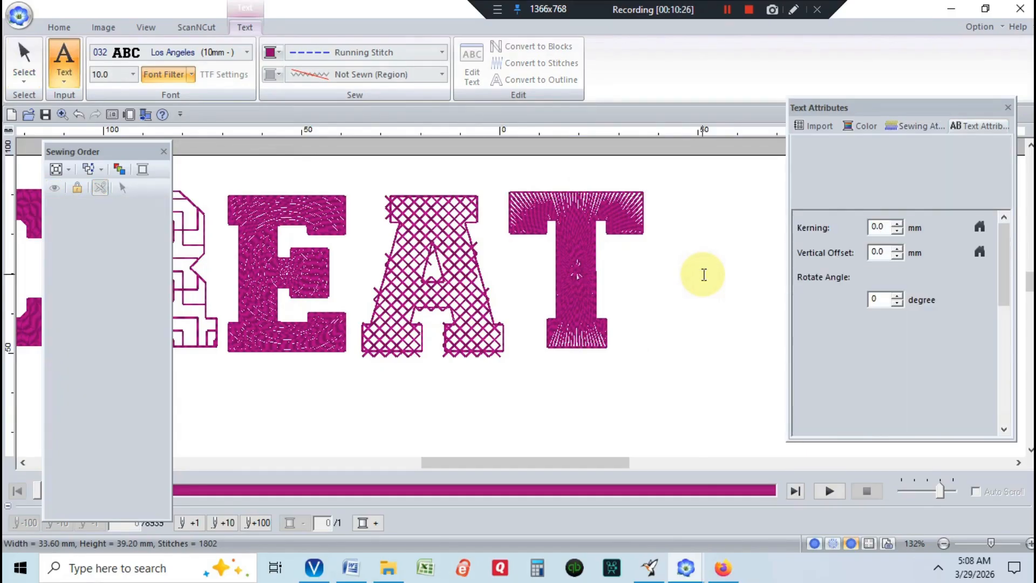
left_click(703, 274)
type("E")
left_click(63, 28)
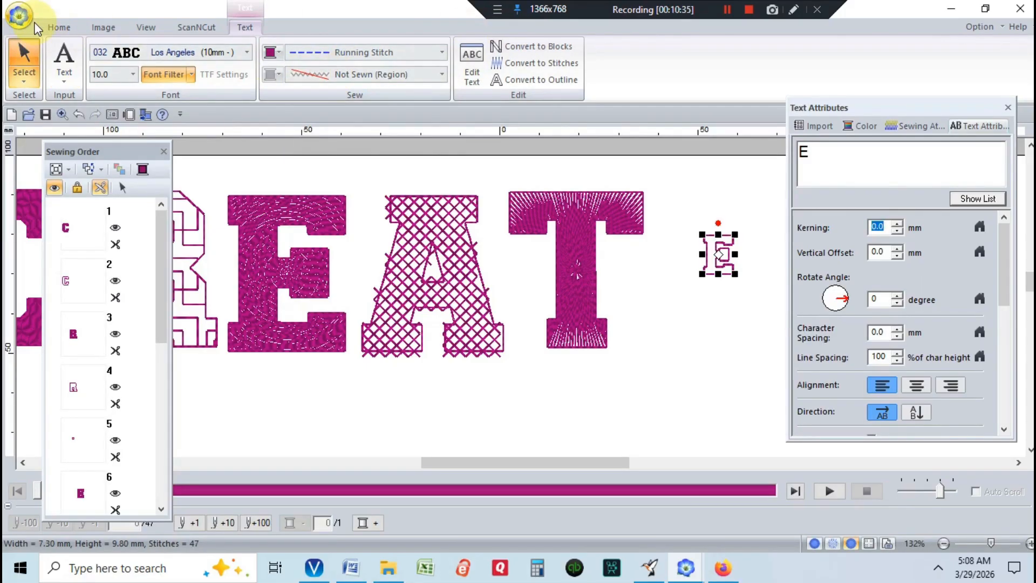
Resize the last letter E to 40 mm high with its aspect ratio maintained and line it up beside the T
left_click(53, 27)
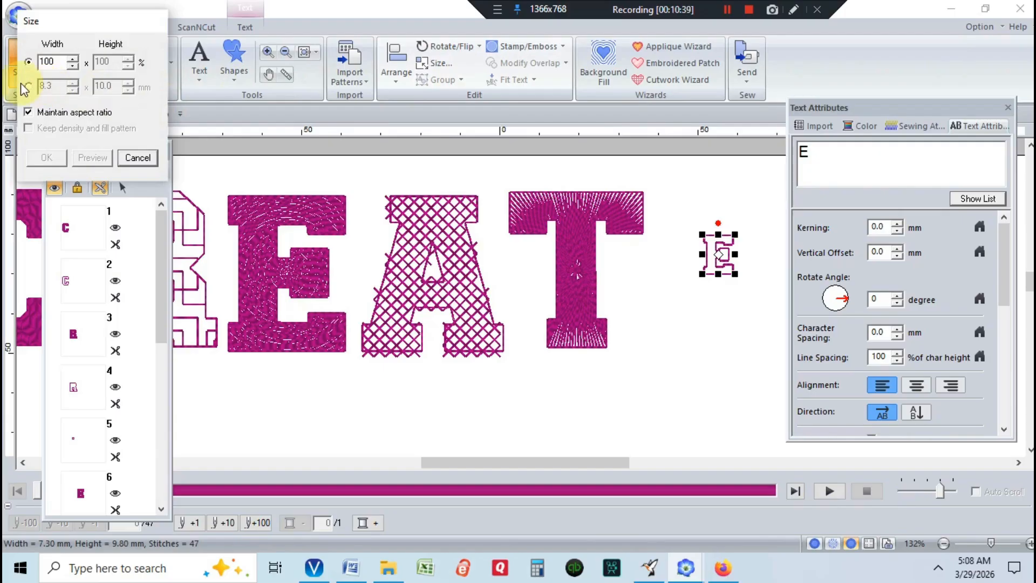
left_click(27, 87)
double_click(117, 87)
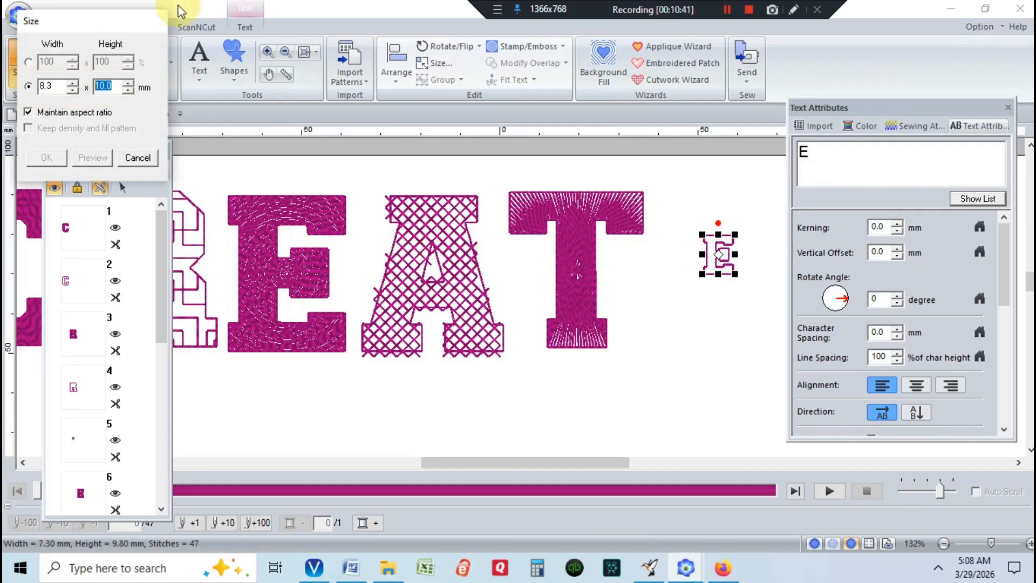
type("40")
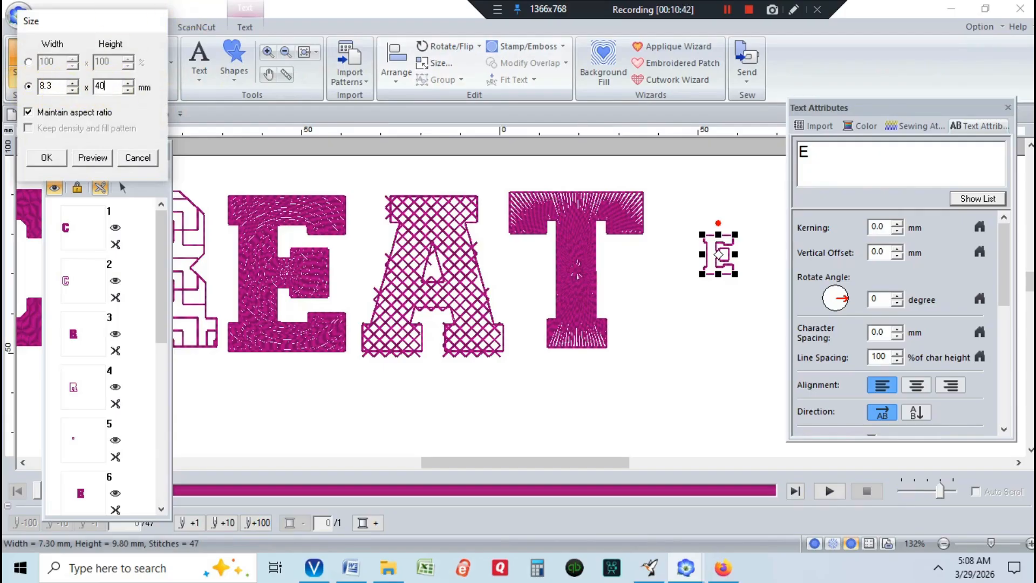
left_click(47, 158)
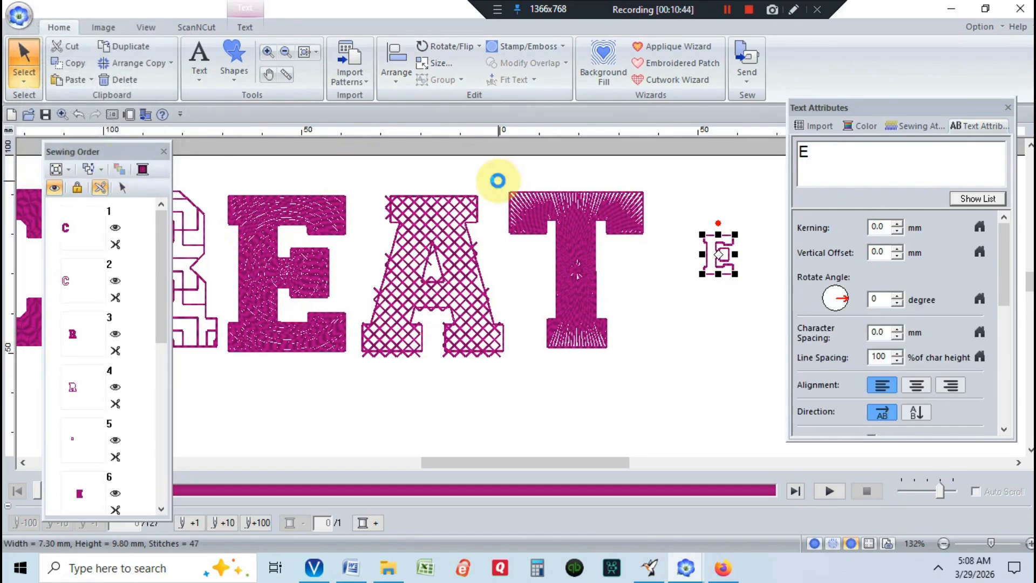
left_click_drag(668, 264, 655, 283)
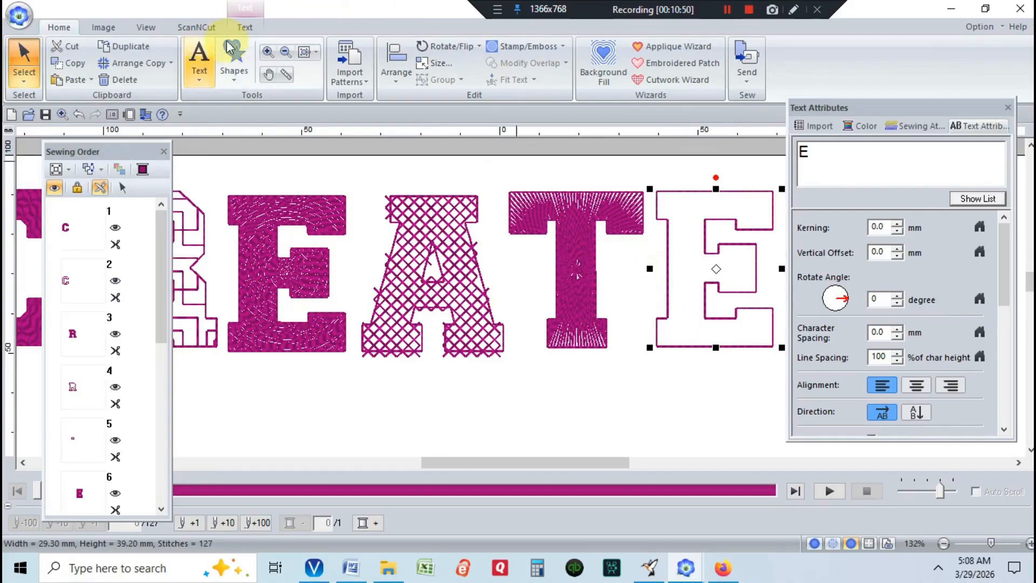
Convert the last letter E from text to blocks
left_click(244, 26)
left_click(531, 46)
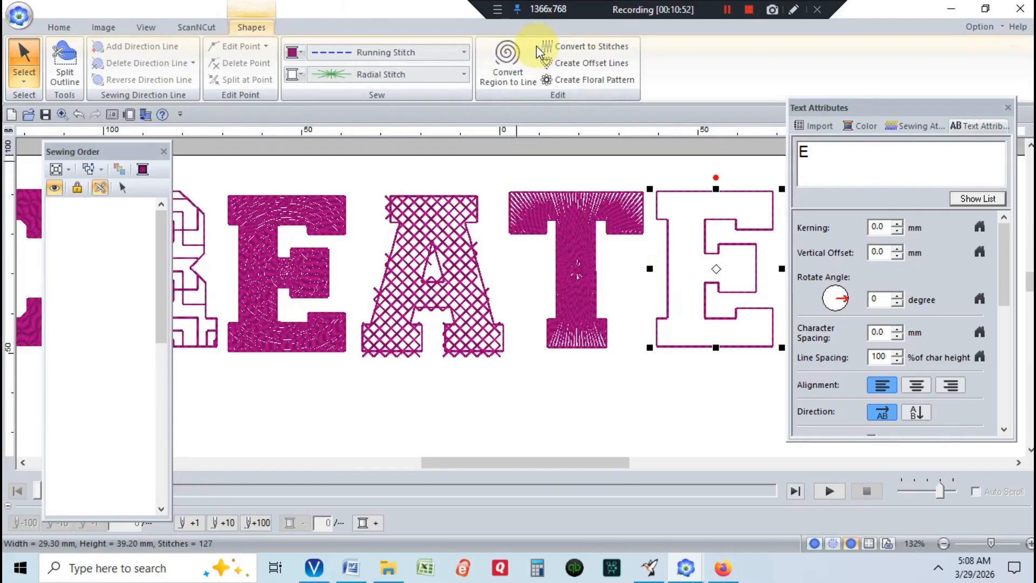
left_click(509, 62)
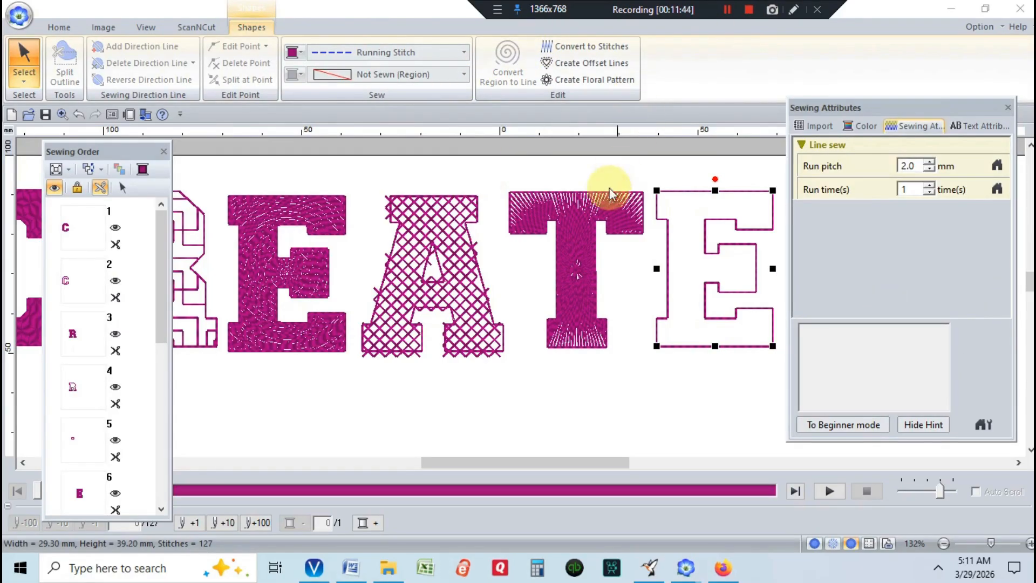
Set the last E's region sewing to Stippling Stitch with a spacing of 2.0 mm
left_click(468, 78)
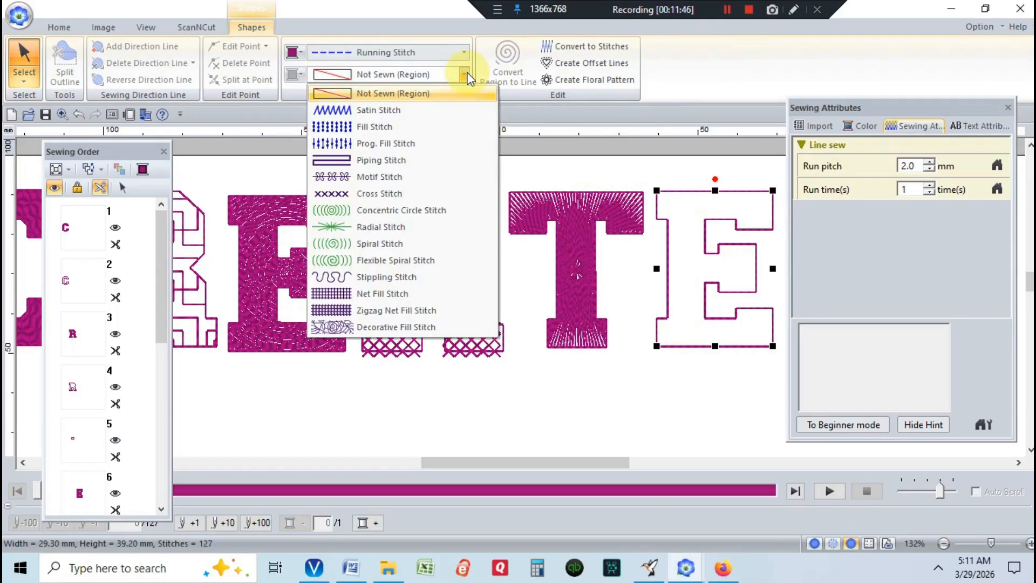
left_click(417, 278)
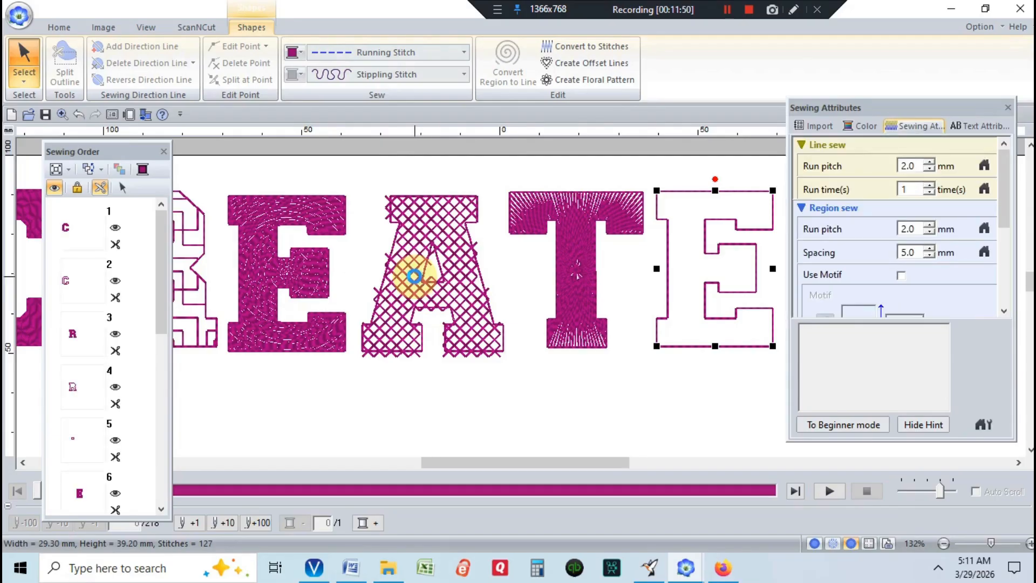
left_click(928, 257)
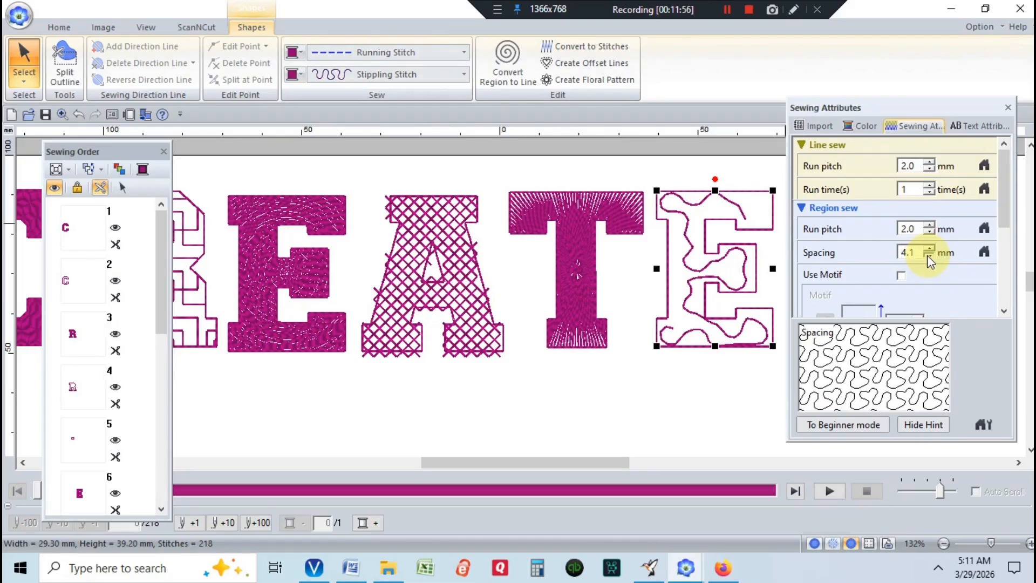
left_click(929, 257)
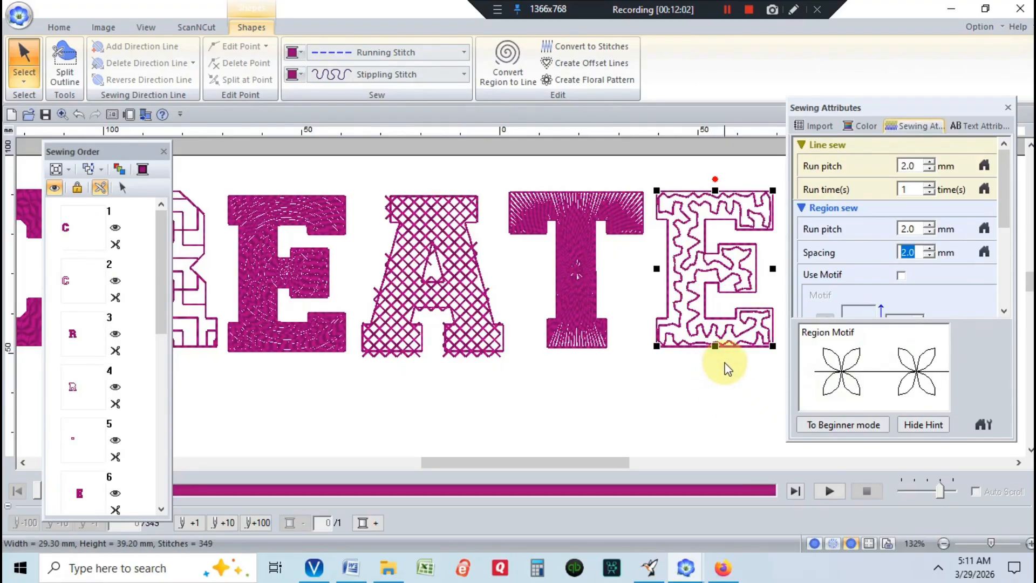
Add the text letter F in the Los Angeles font in a new row below the C
left_click_drag(574, 462, 526, 462)
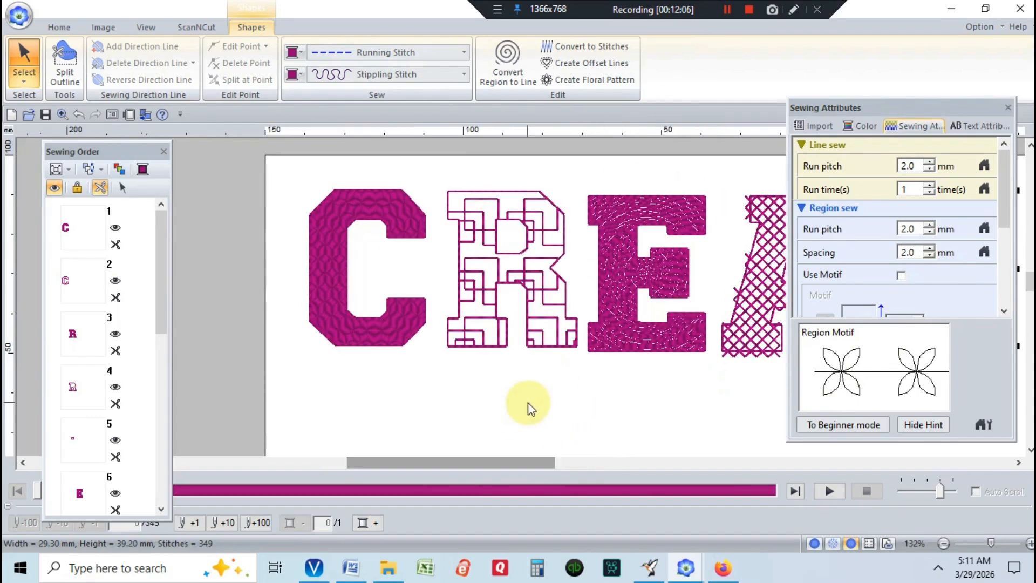
scroll(508, 407, "down", 2)
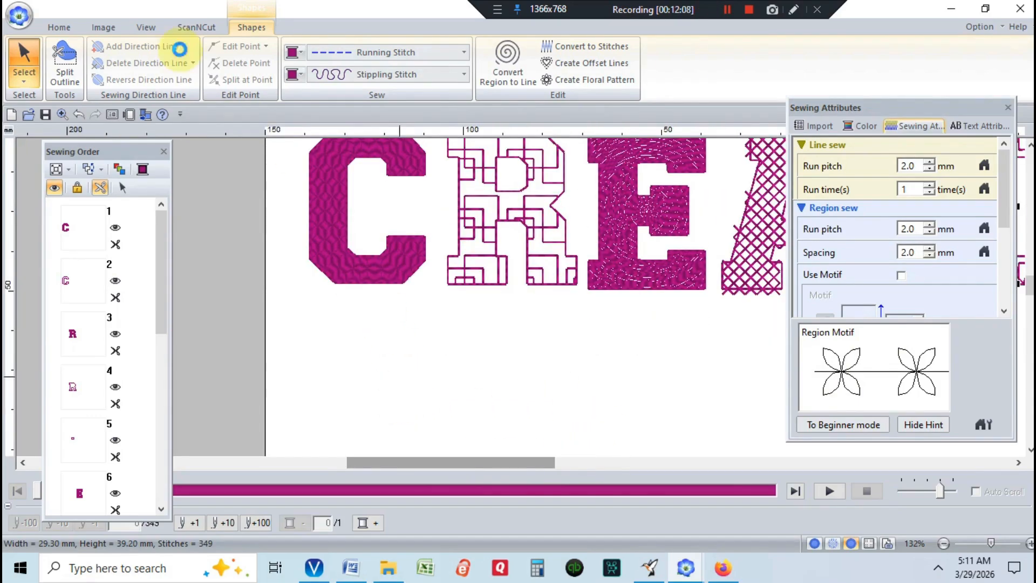
left_click(48, 30)
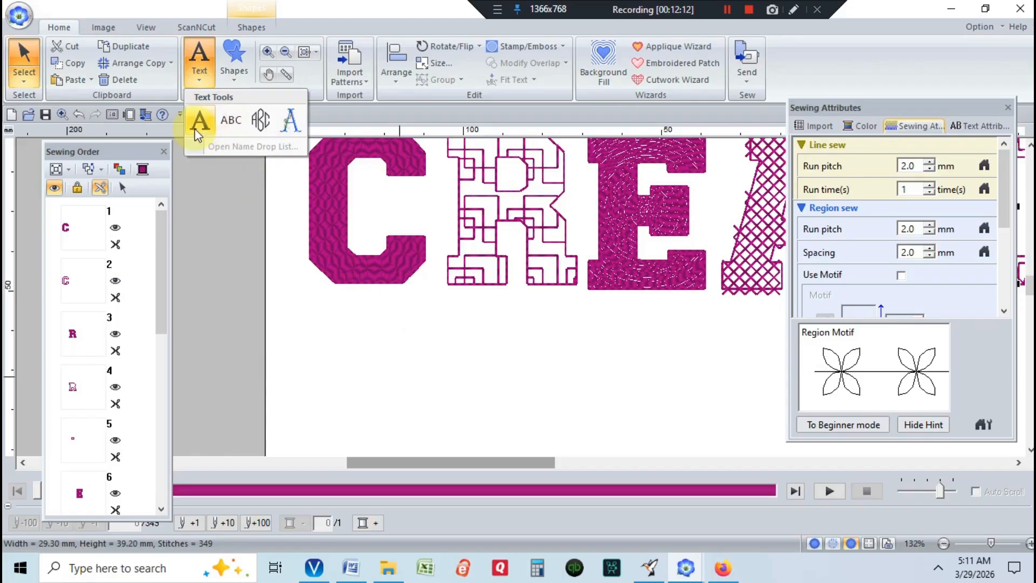
left_click(200, 127)
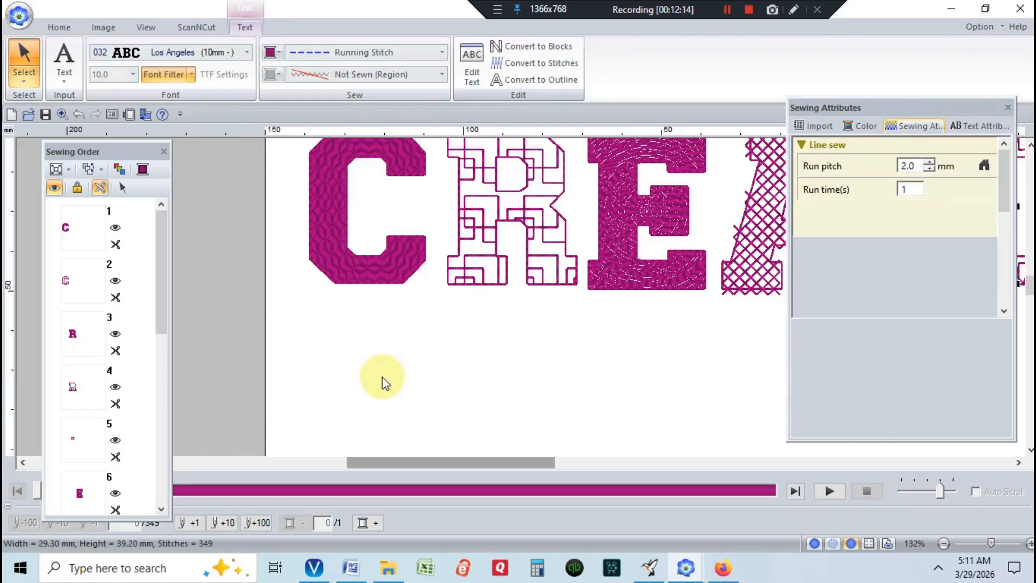
left_click(384, 378)
type("F")
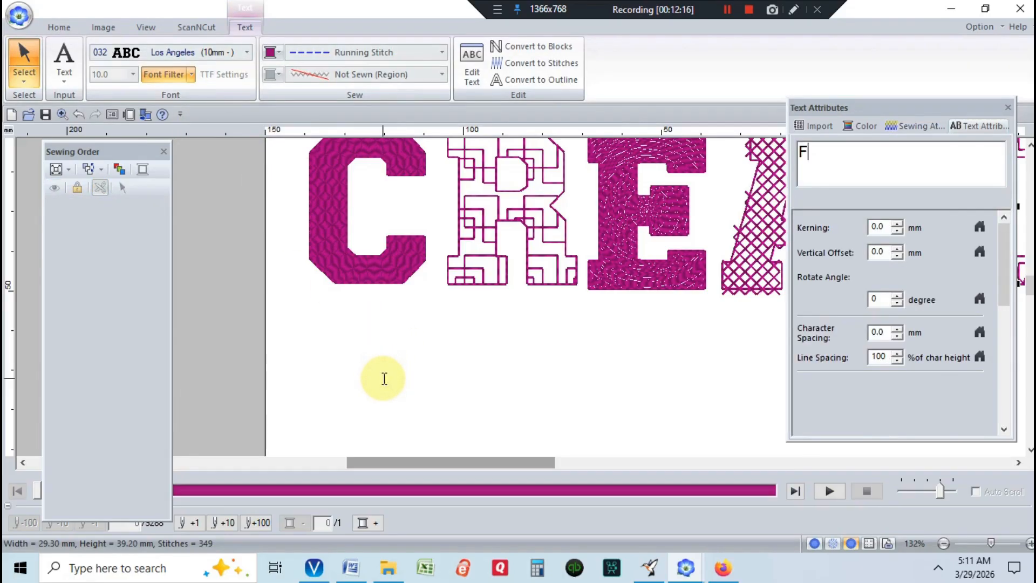
left_click(381, 377)
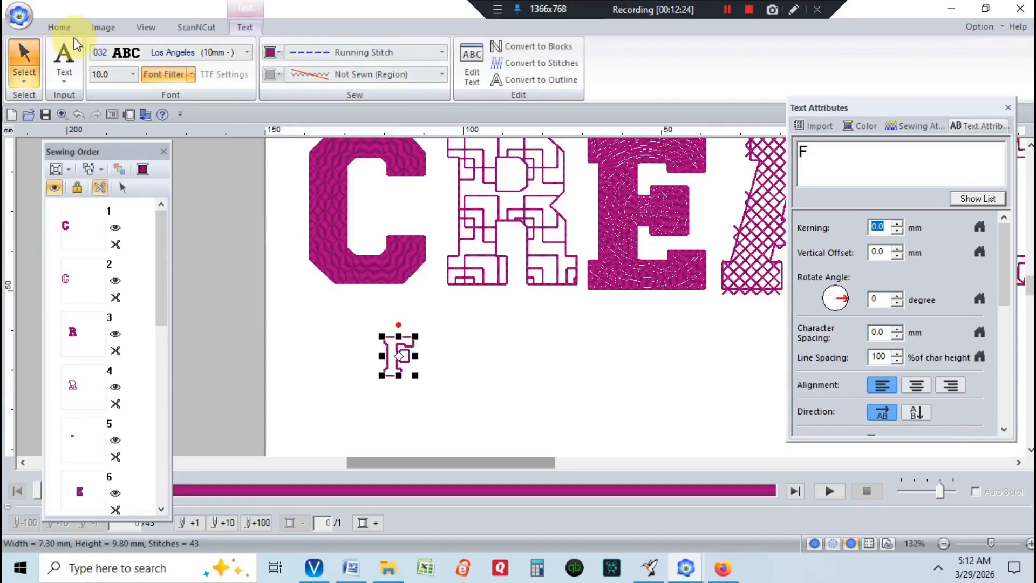
Resize the letter F to 40 mm high with its aspect ratio maintained and place it clear below the C
left_click(58, 28)
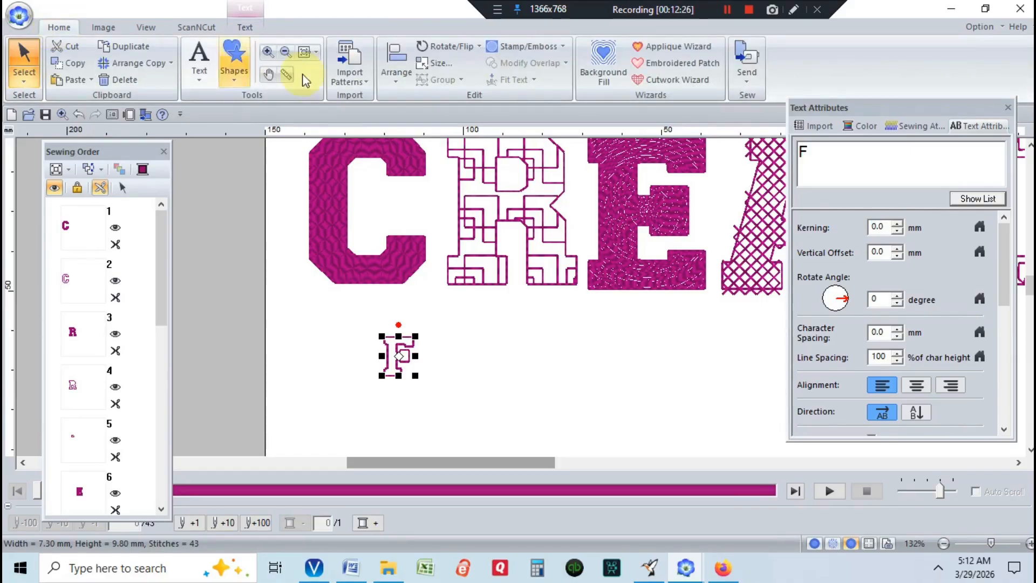
left_click(425, 64)
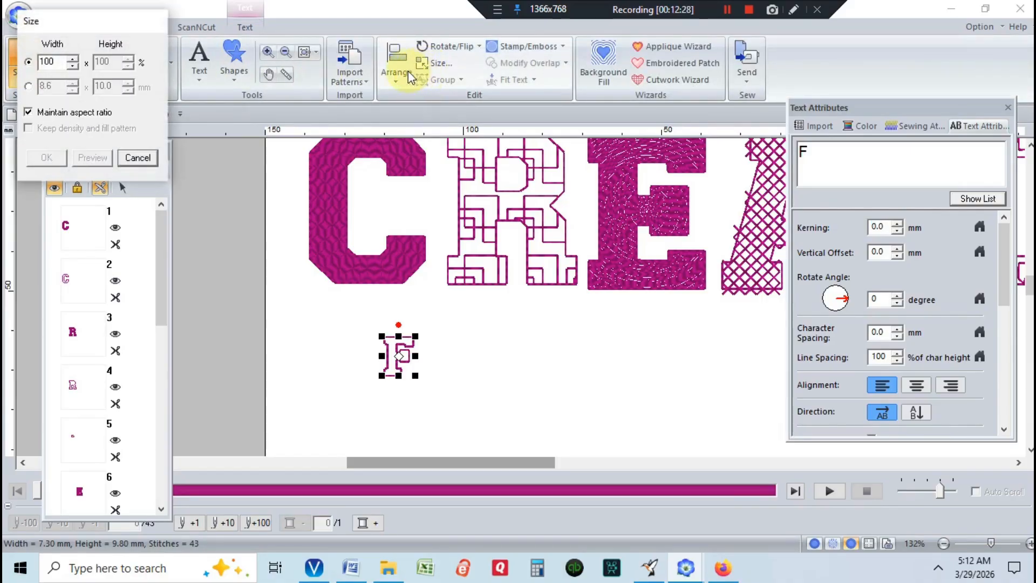
left_click(28, 87)
left_click_drag(117, 86, 62, 86)
type("40")
left_click(43, 157)
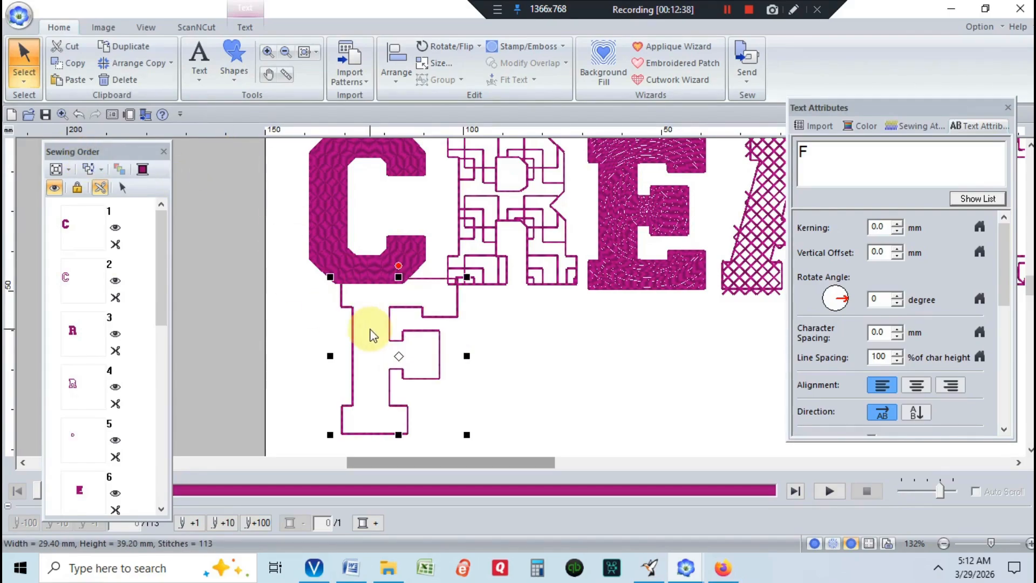
scroll(369, 329, "down", 2)
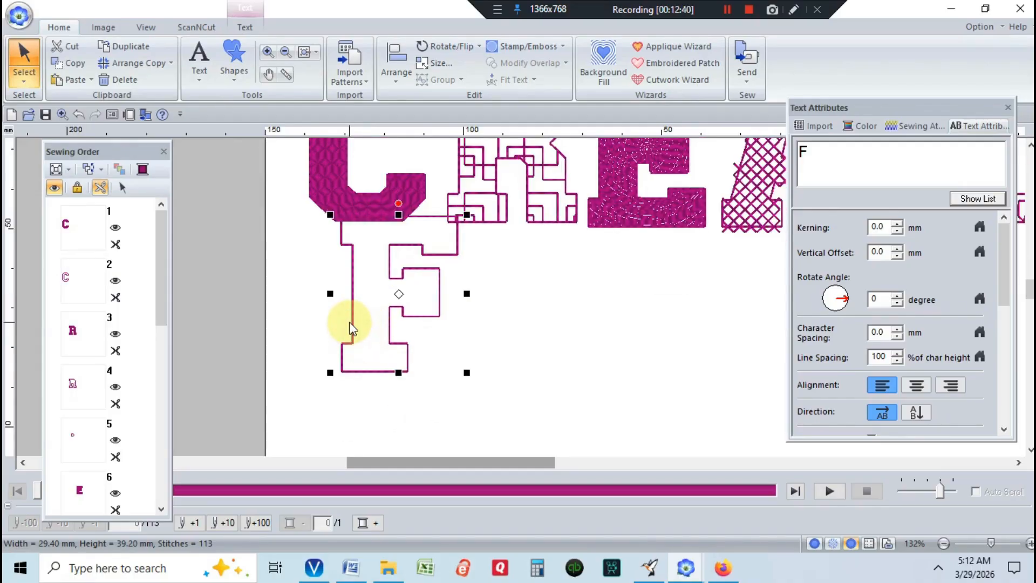
left_click_drag(351, 322, 345, 367)
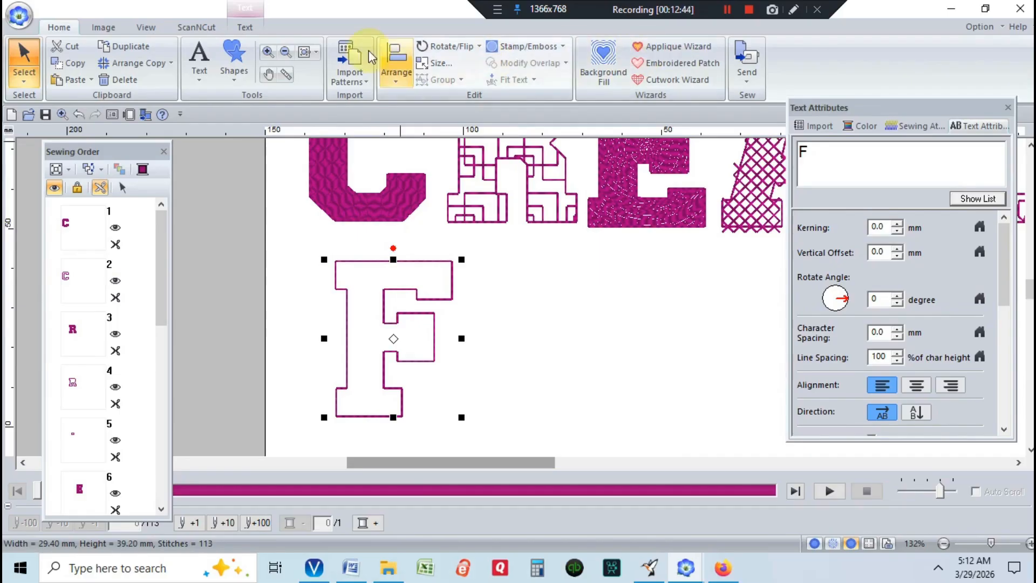
Convert the letter F to blocks and set its region sewing to Net Fill Stitch
left_click(248, 27)
left_click(526, 46)
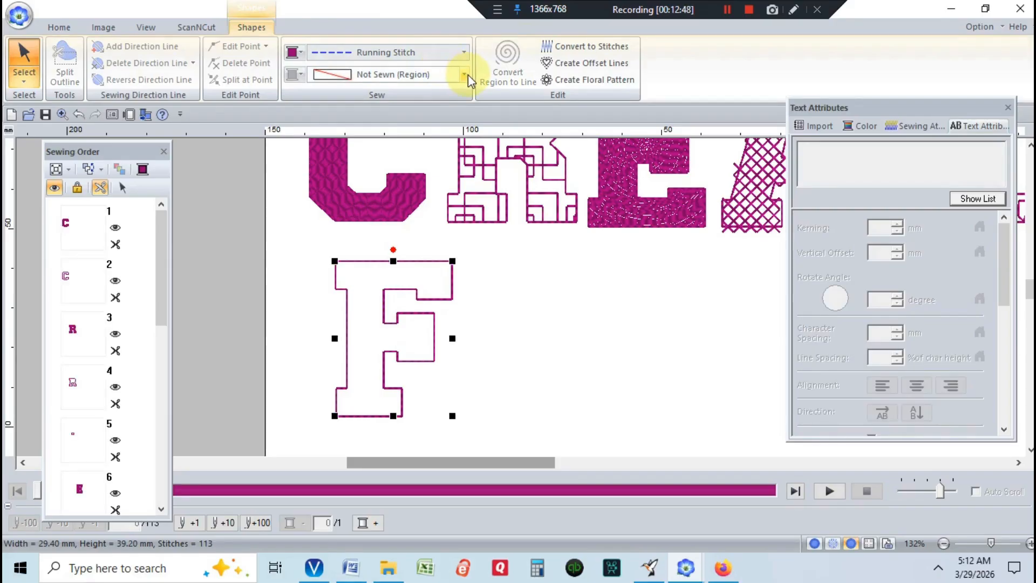
left_click(465, 75)
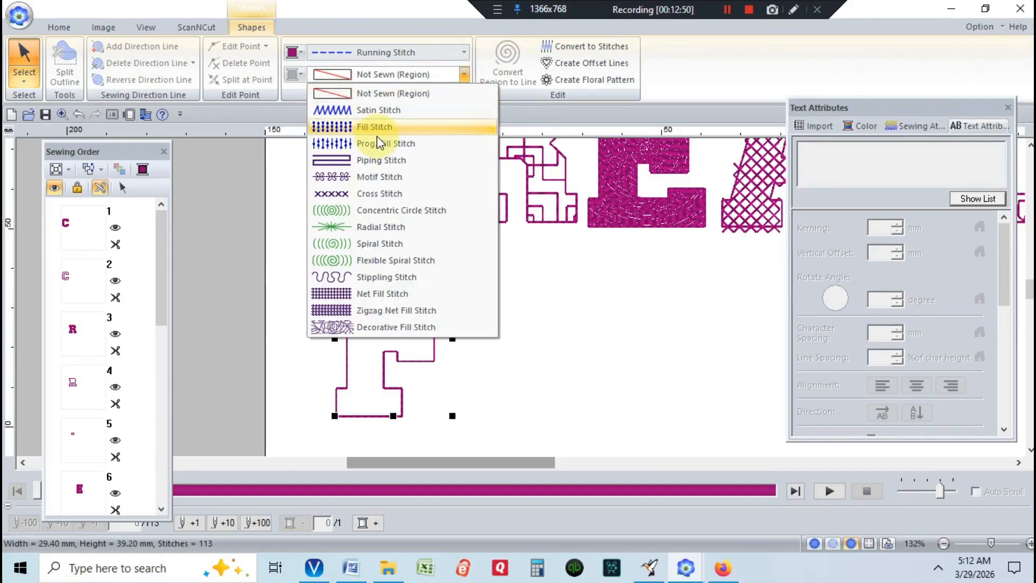
left_click(399, 294)
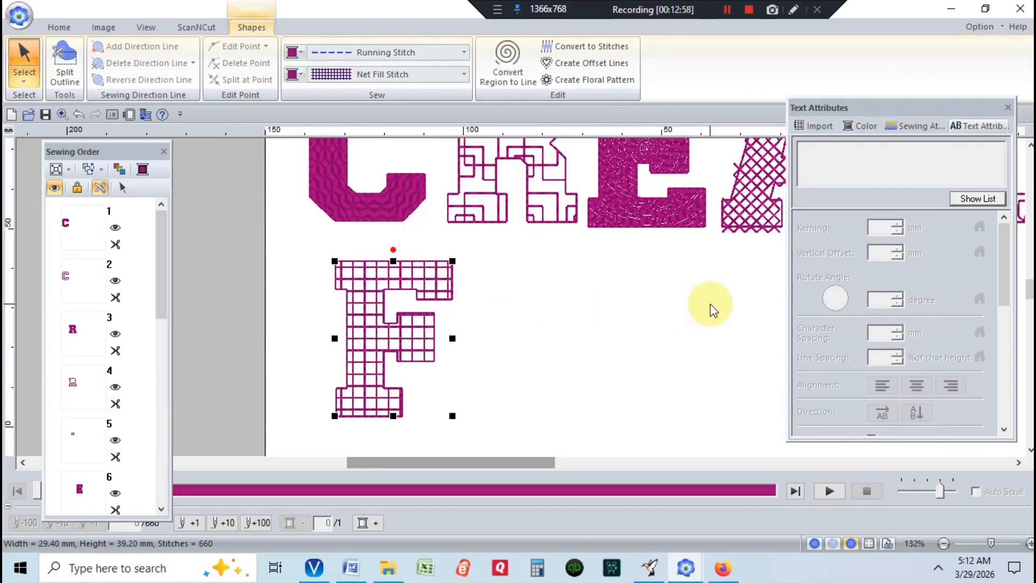
Give the F's net fill the crossed-square pattern with 3.9 mm spacing and a direction of 29 degrees
left_click(904, 127)
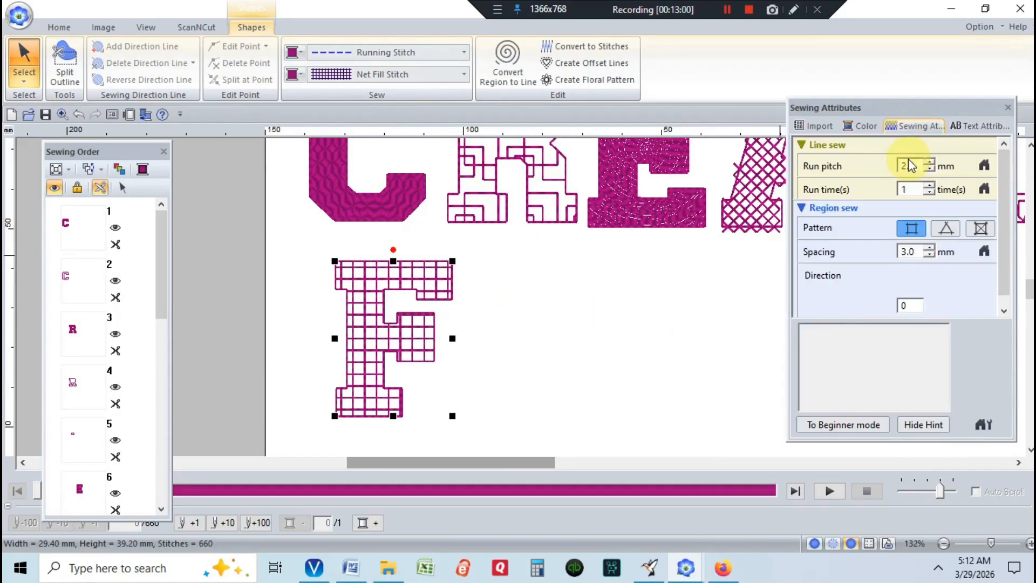
left_click(981, 229)
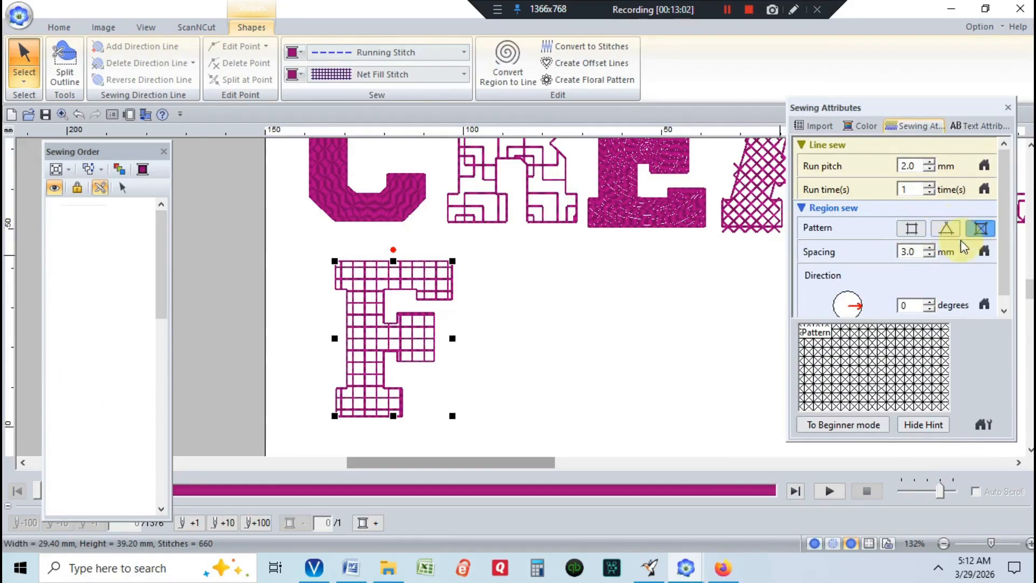
left_click(930, 247)
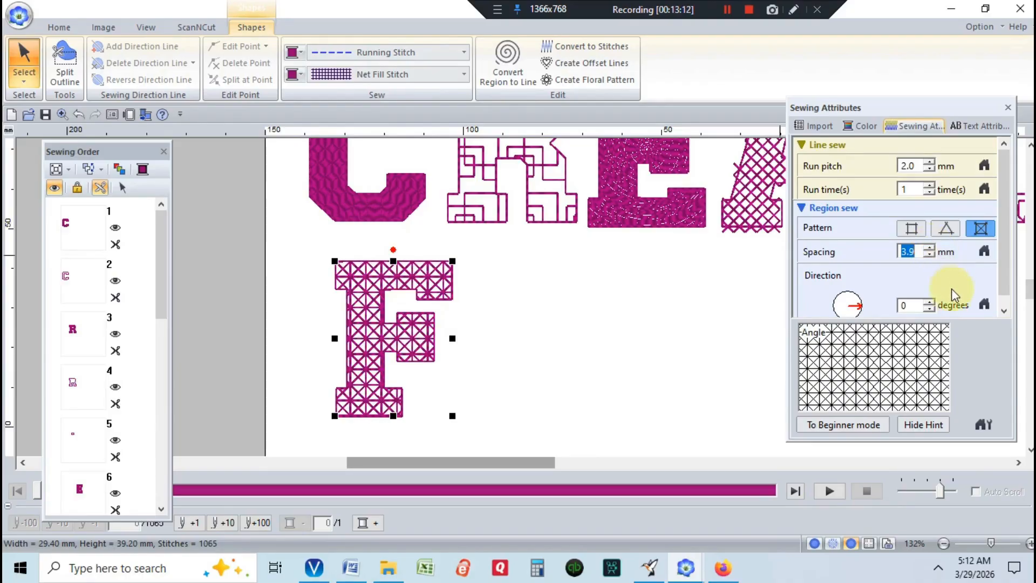
left_click_drag(858, 307, 857, 296)
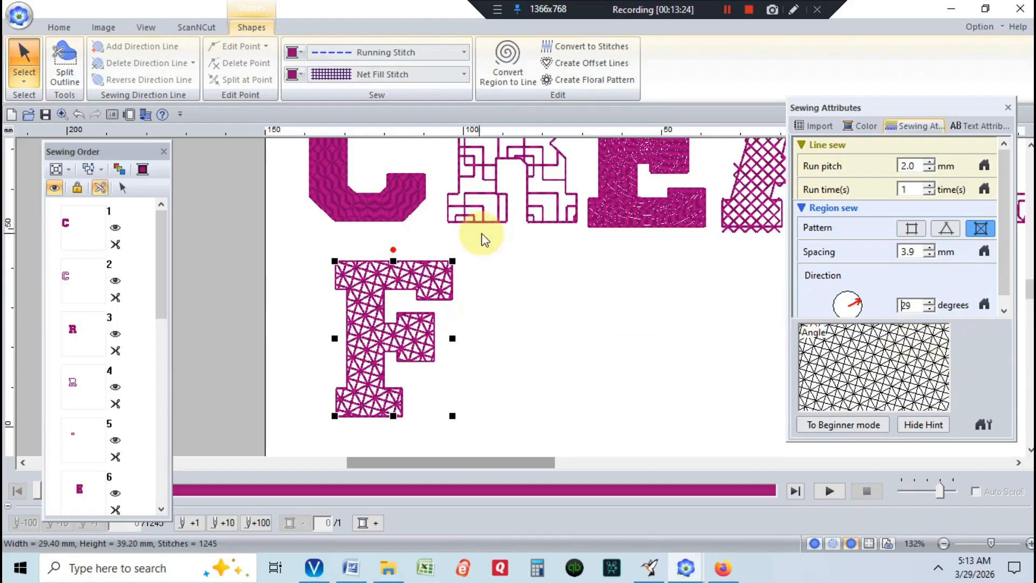
Add the text letter O in the Los Angeles font beside the F
left_click(58, 28)
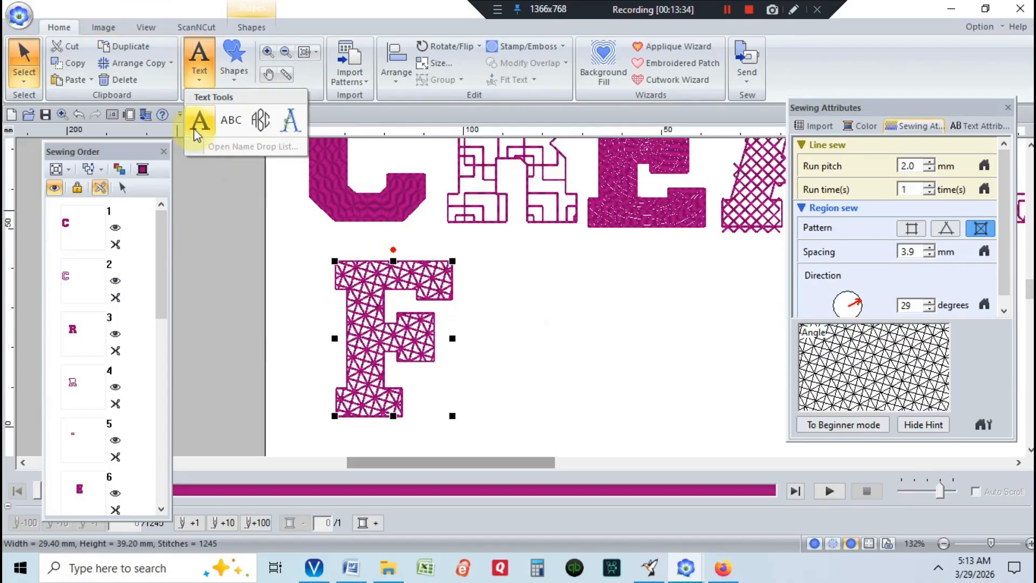
left_click(194, 128)
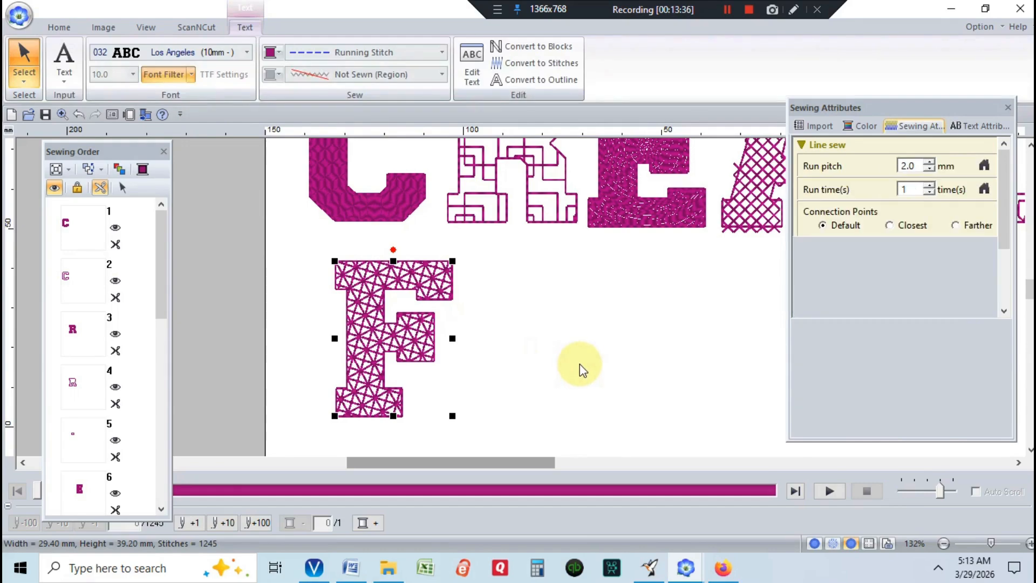
left_click(601, 345)
type("O")
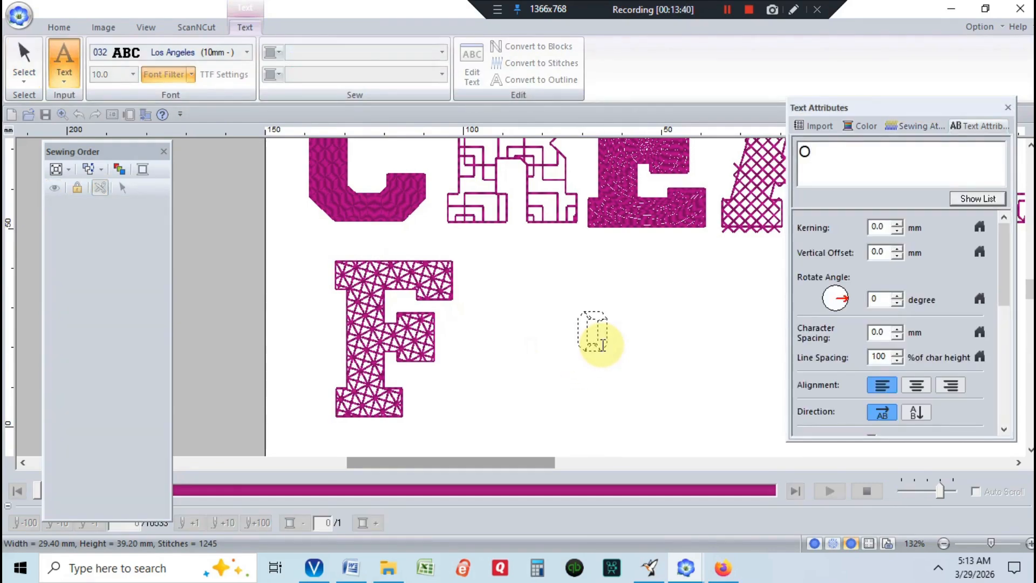
left_click(616, 349)
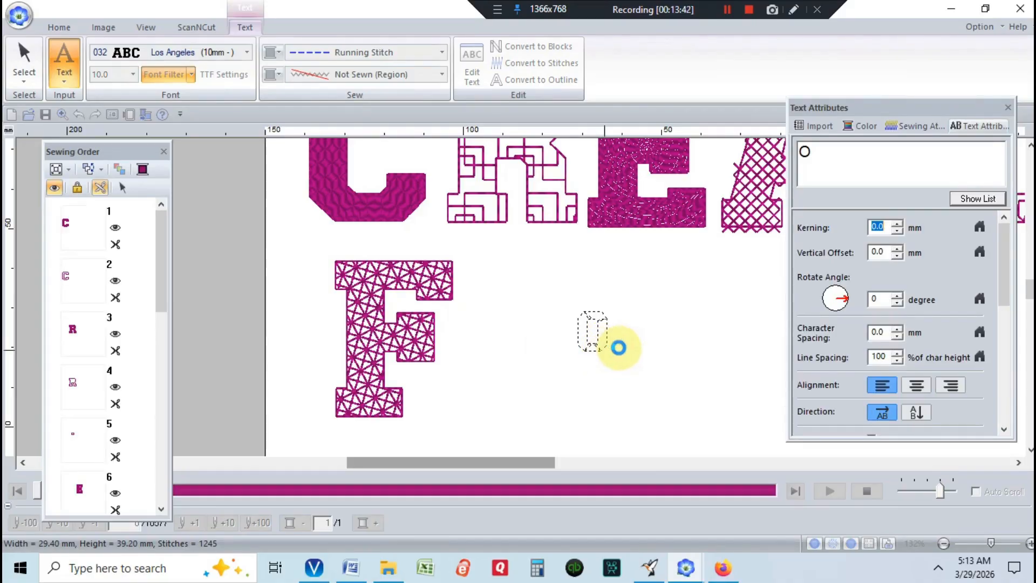
Resize the letter O to 40 mm high with its aspect ratio maintained and place it beside the F
left_click(58, 27)
left_click(434, 62)
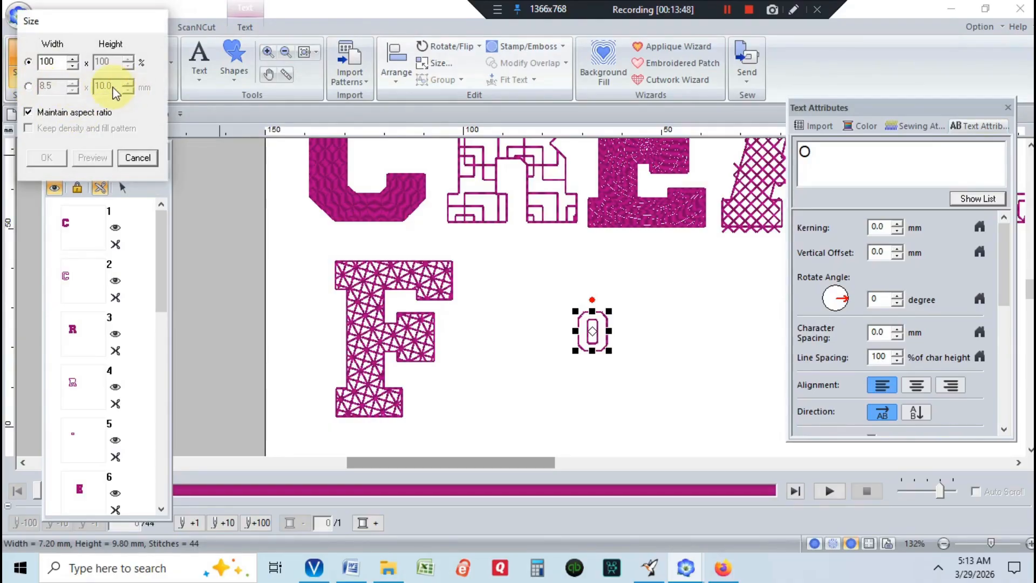
left_click(29, 87)
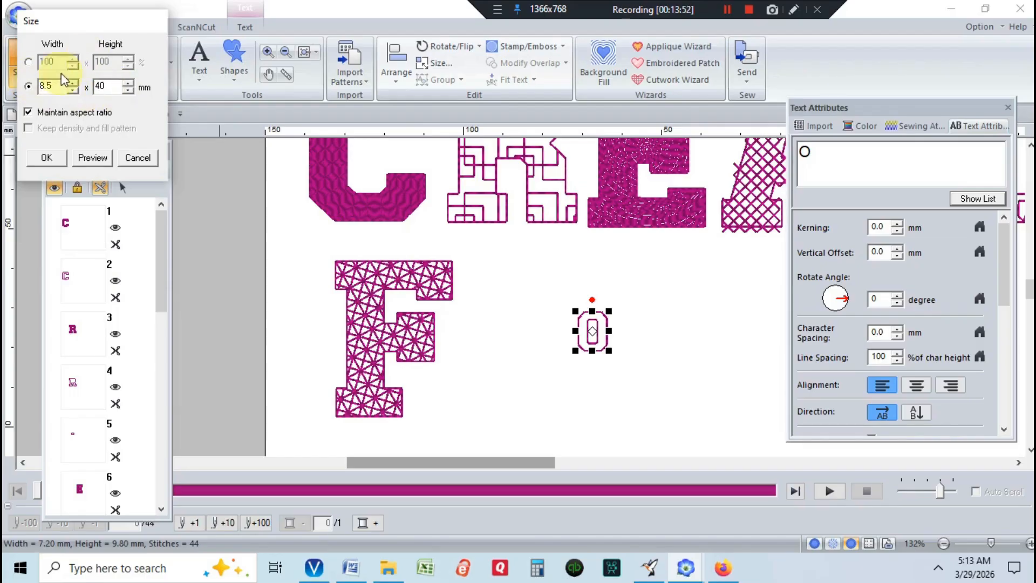
left_click(46, 159)
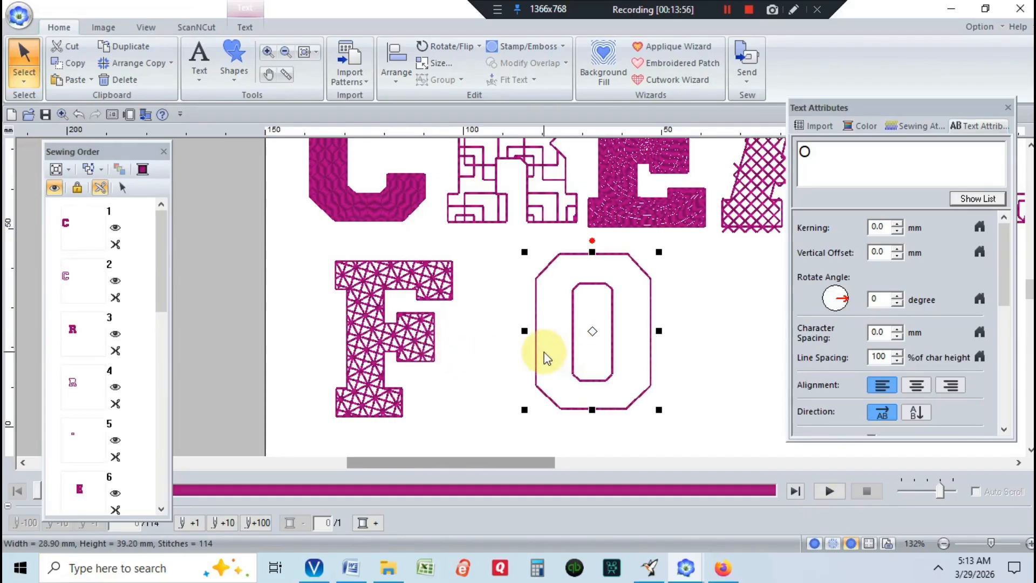
left_click_drag(533, 359, 475, 370)
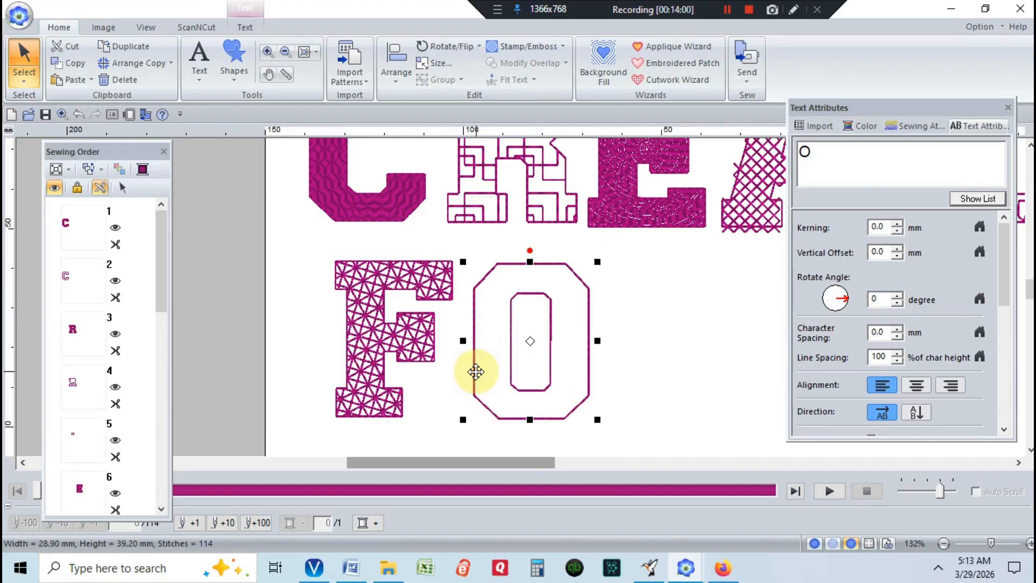
Convert the letter O to outlines and set its region sewing to Decorative Fill Stitch, with its sewing attributes shown
left_click(244, 27)
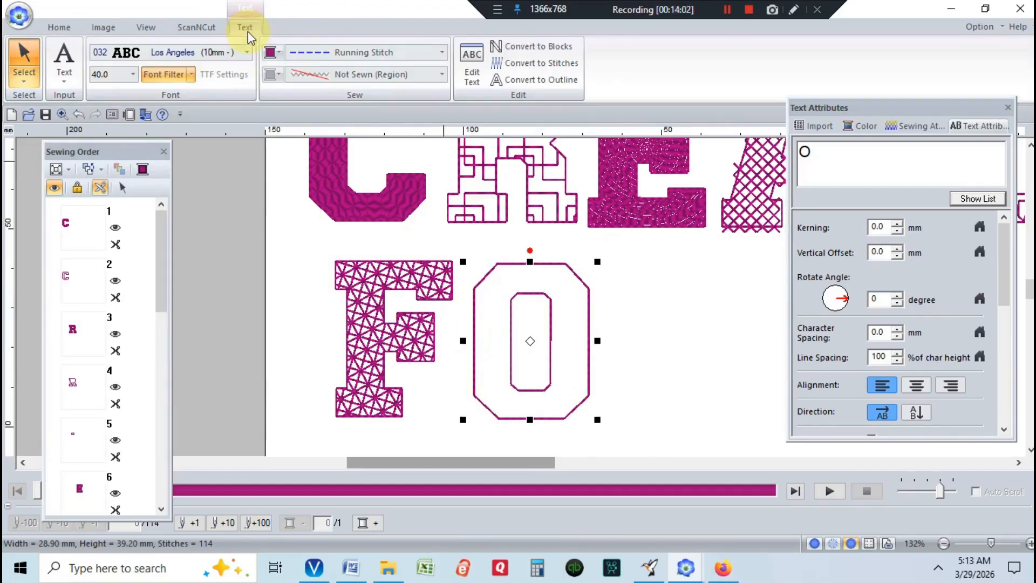
left_click(529, 78)
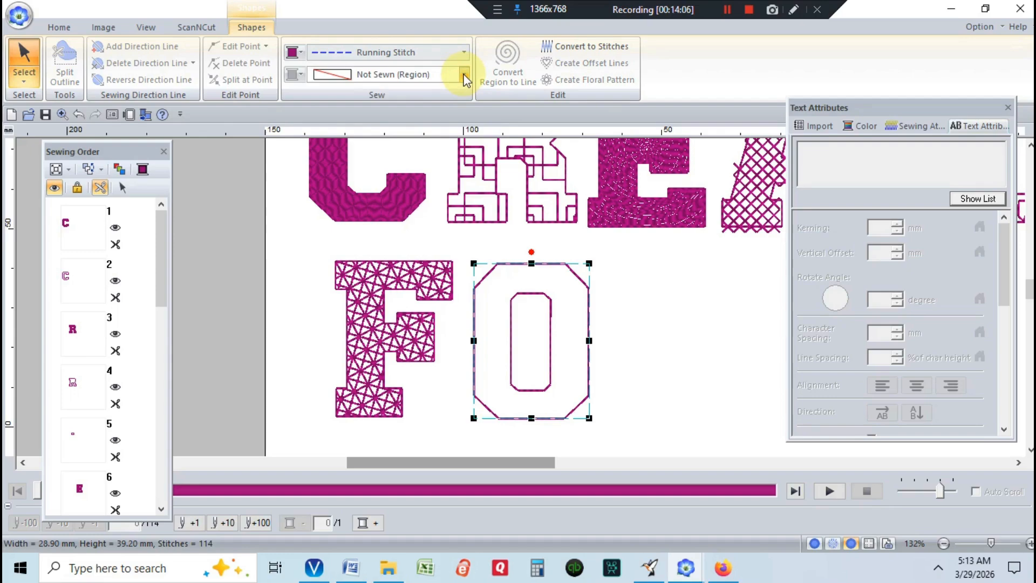
left_click(464, 75)
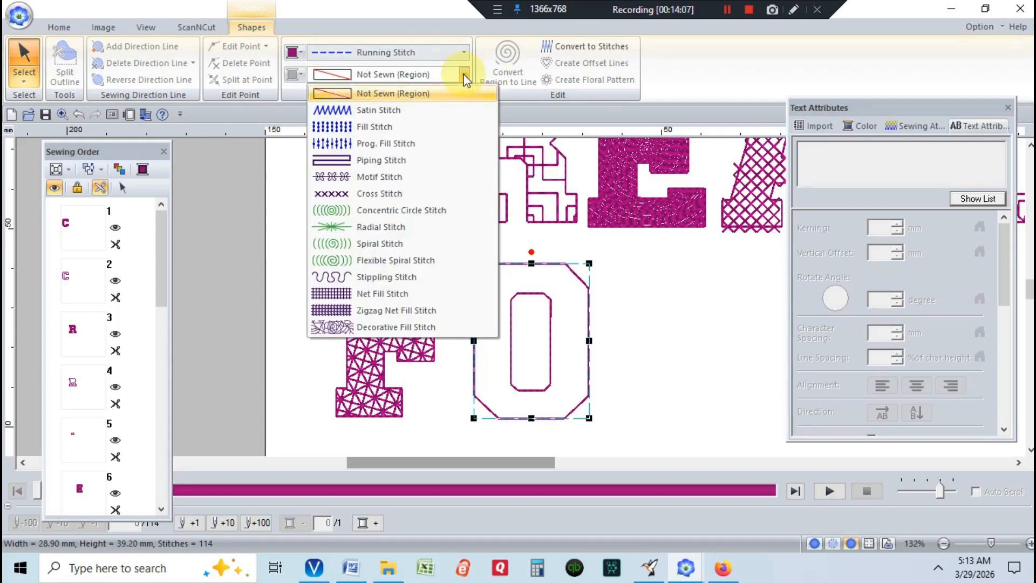
left_click(429, 321)
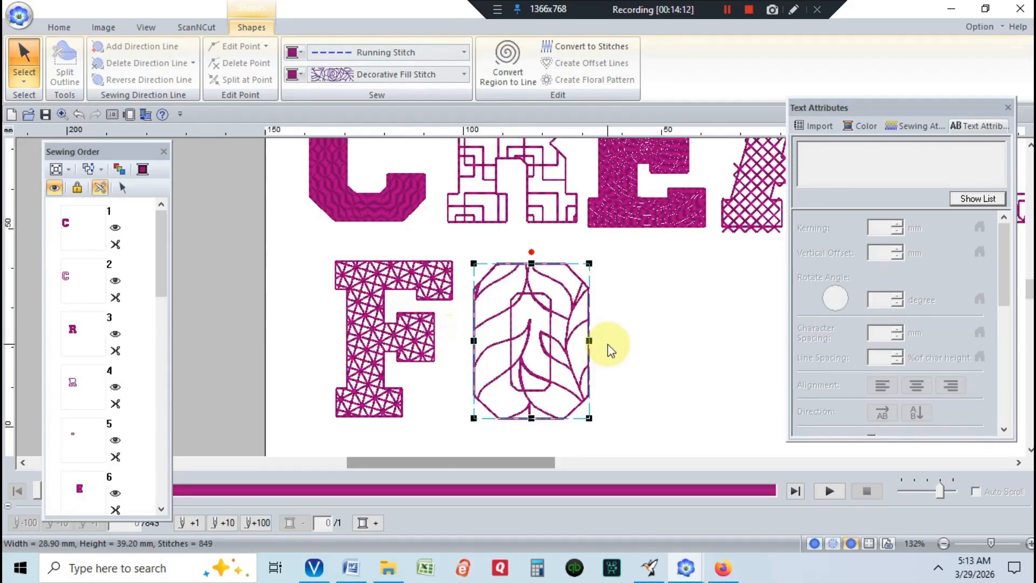
left_click(910, 128)
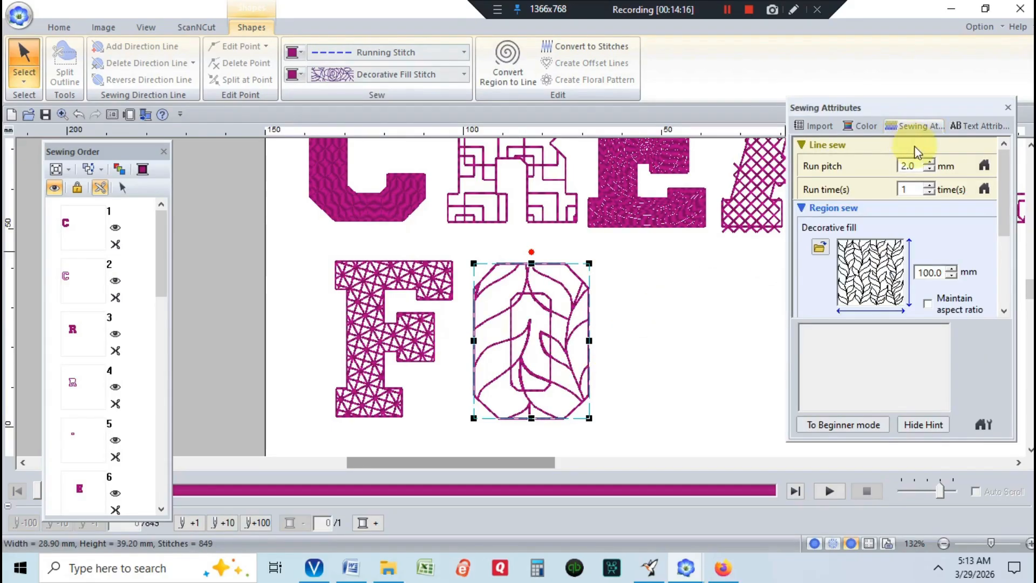
Apply the decorative fill pattern df_pat038 to the O
mouse_move(855, 263)
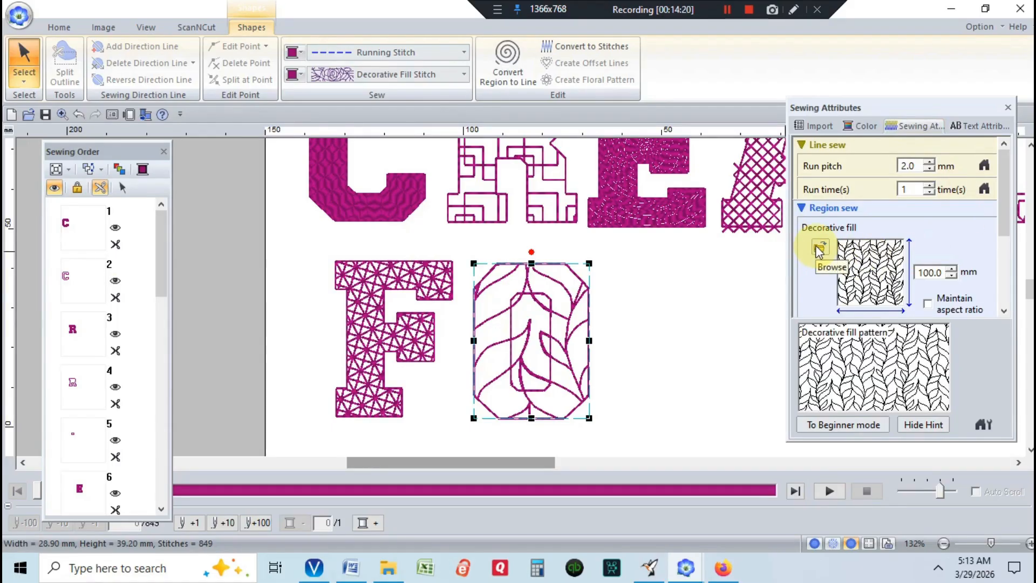
left_click(879, 272)
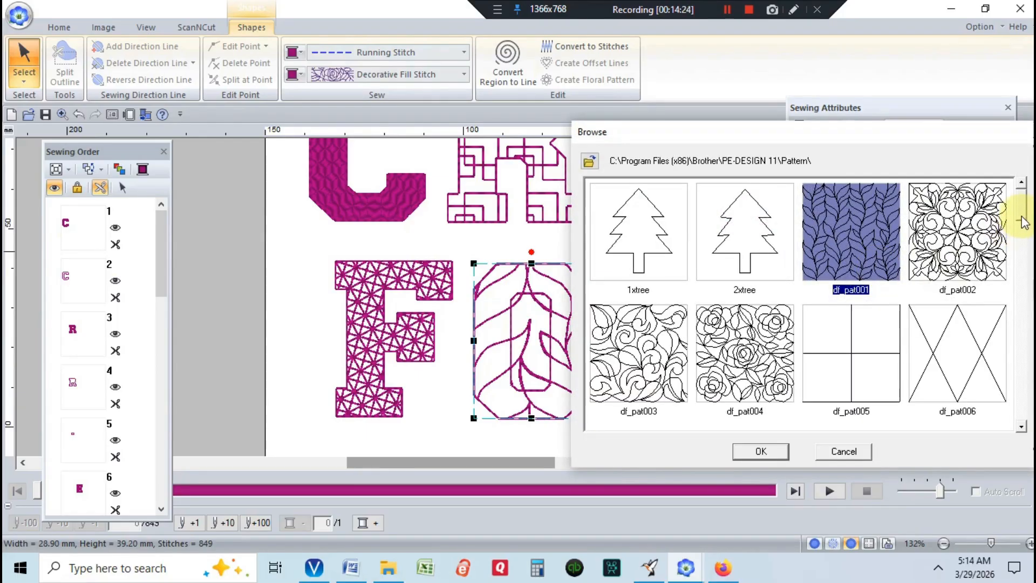
left_click(1021, 428)
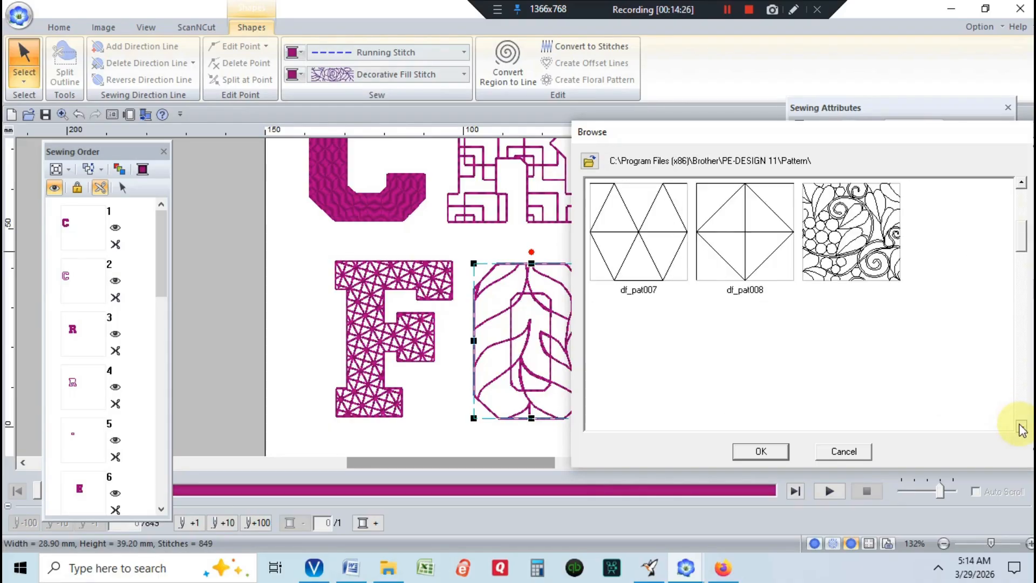
scroll(813, 342, "down", 1)
scroll(849, 350, "down", 1)
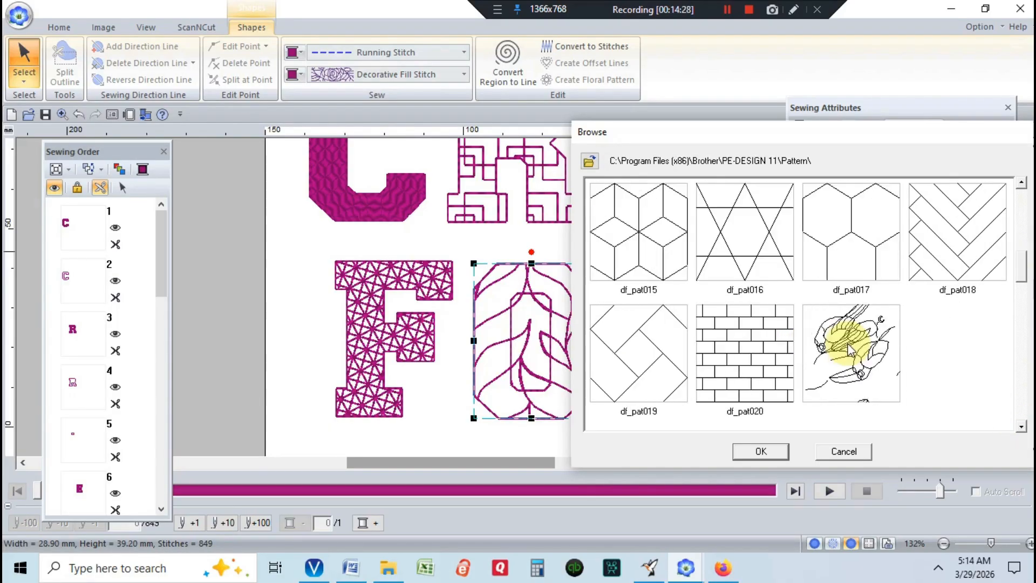
scroll(869, 350, "down", 1)
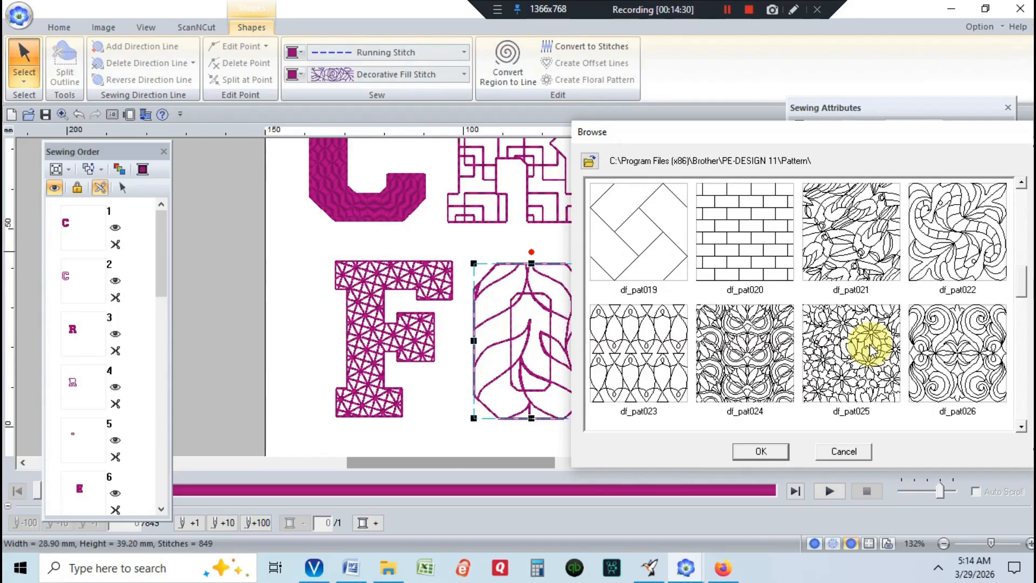
scroll(871, 350, "down", 1)
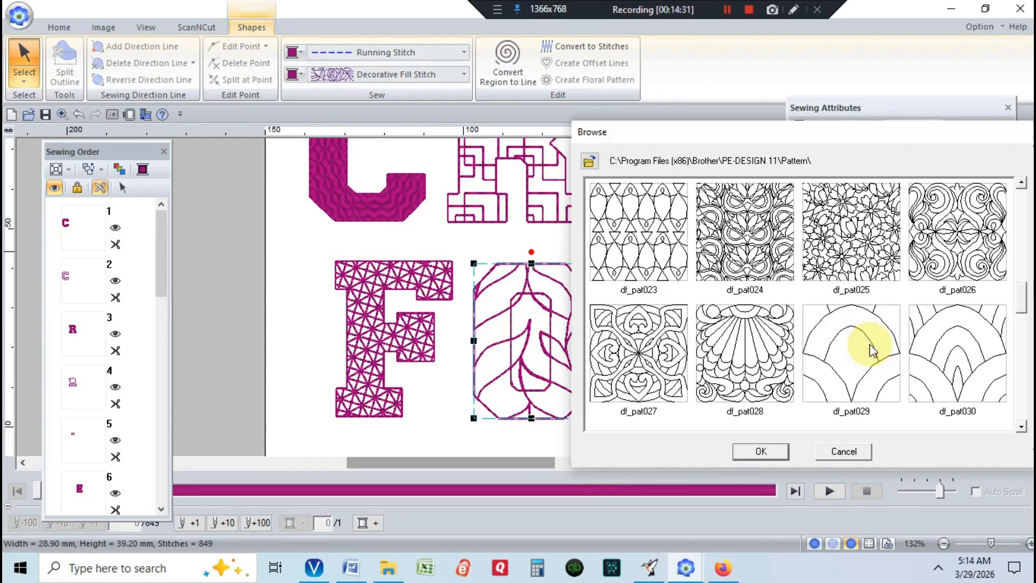
scroll(871, 349, "down", 1)
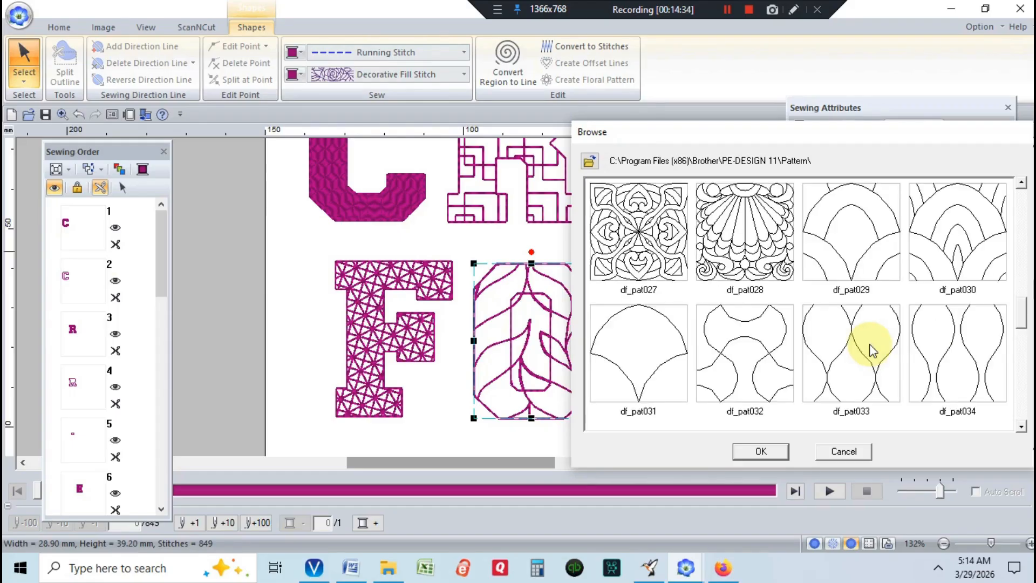
scroll(871, 350, "down", 1)
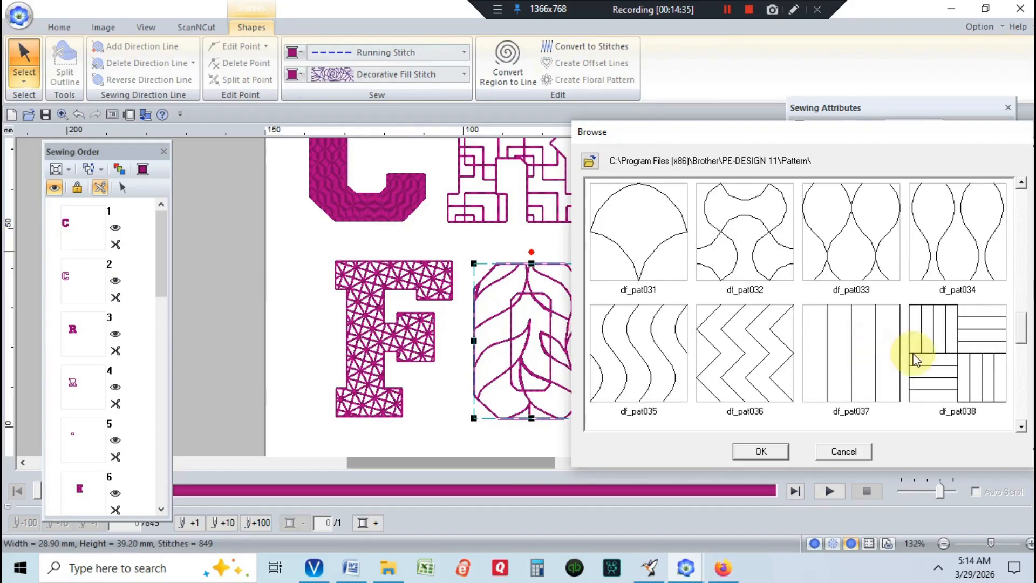
left_click(975, 370)
left_click(760, 451)
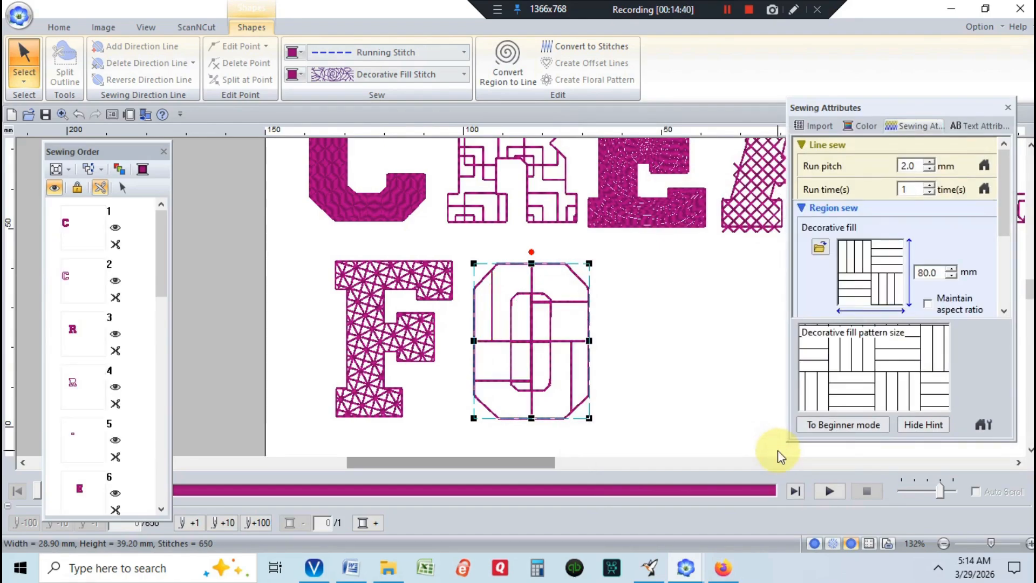
Set the O's decorative fill pattern to df_pat023
left_click(882, 272)
scroll(751, 361, "down", 1)
scroll(841, 372, "down", 1)
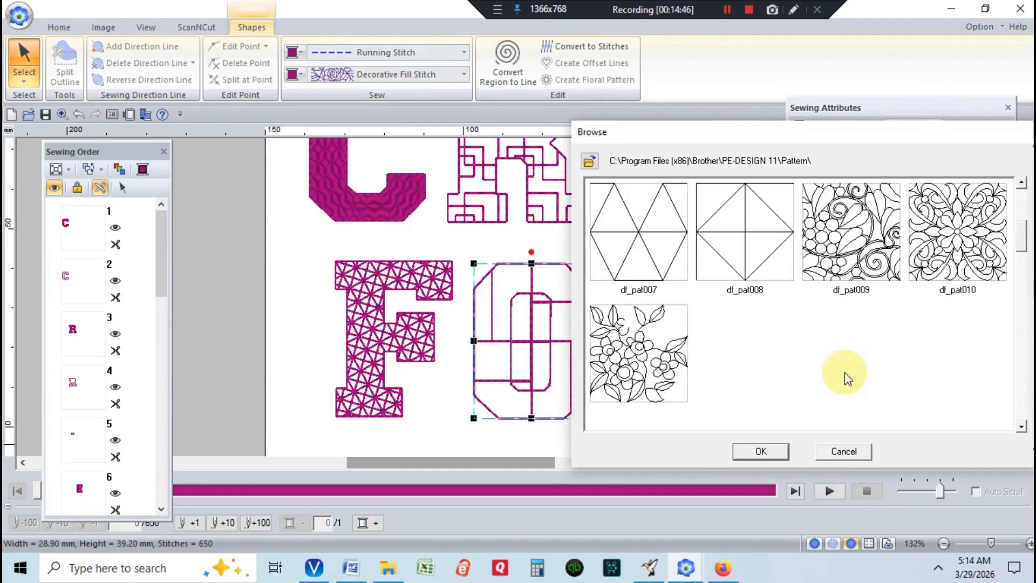
scroll(846, 378, "down", 1)
scroll(655, 330, "down", 2)
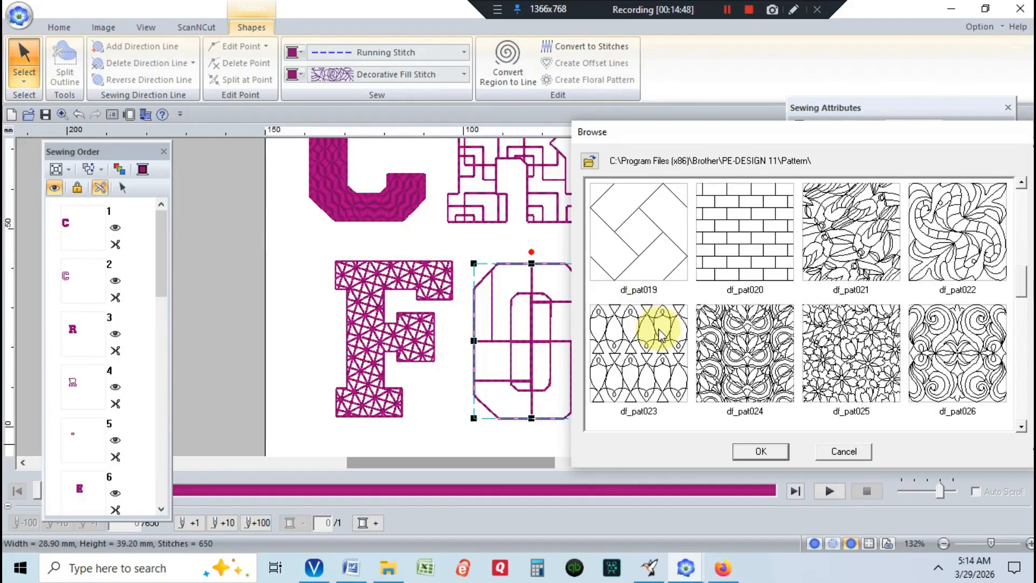
left_click(658, 361)
left_click(755, 451)
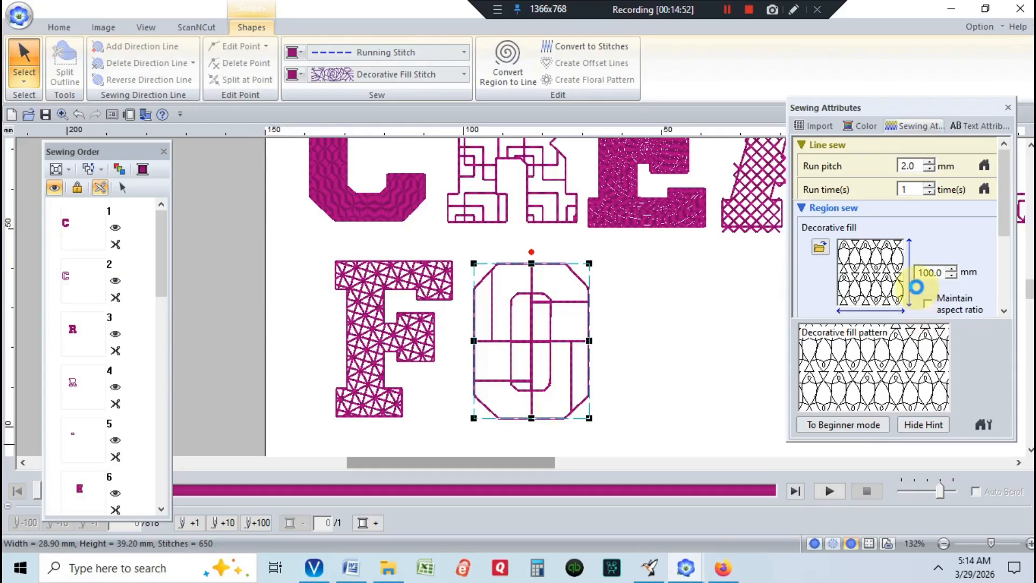
Maintain the aspect ratio of the O's decorative pattern and set its size to 20 mm
left_click(928, 305)
left_click(868, 275)
type("20")
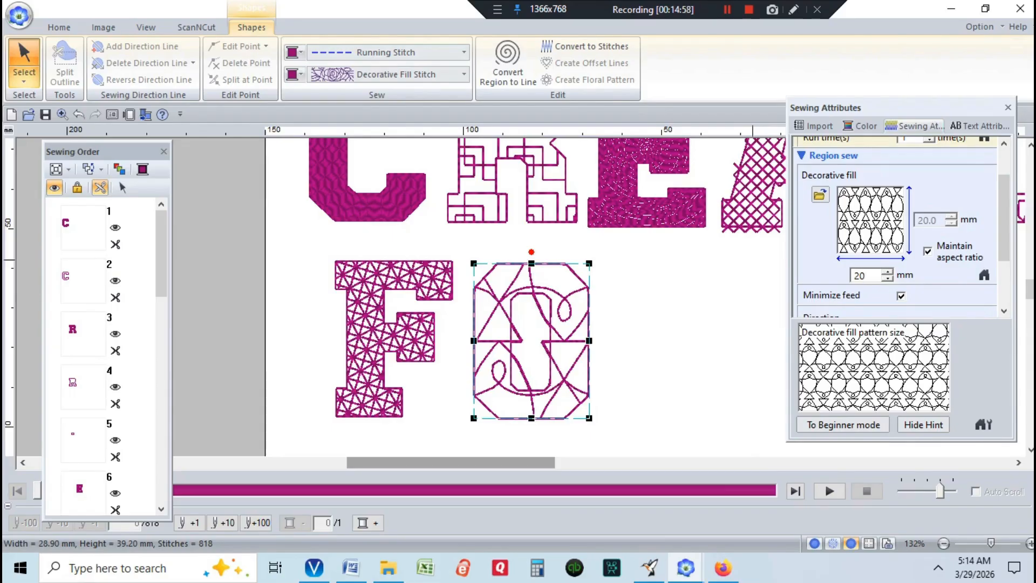
key("Return")
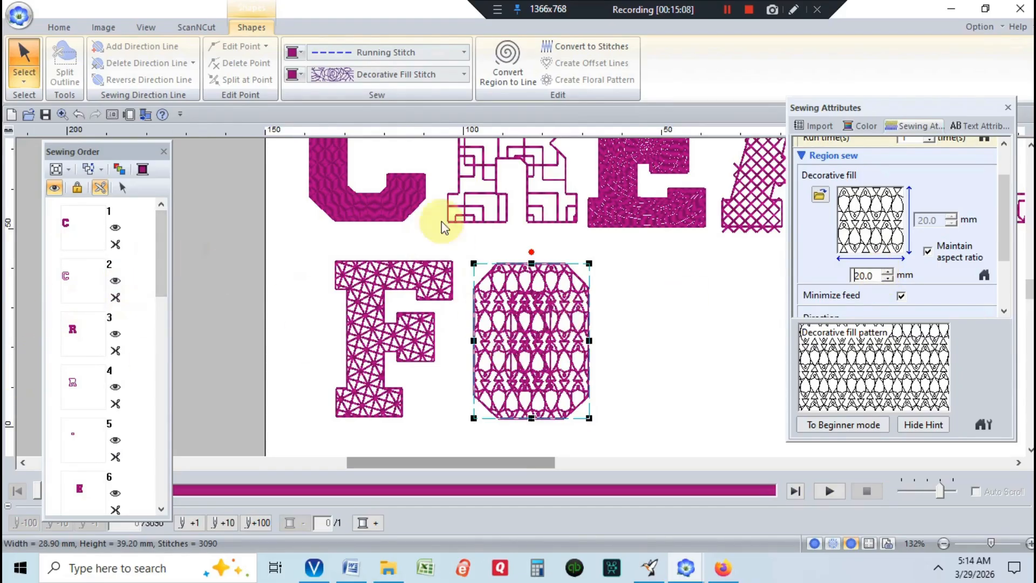
Use Modify Overlap on the O so its outer fill is no longer sewn beneath the inner shape
left_click(52, 31)
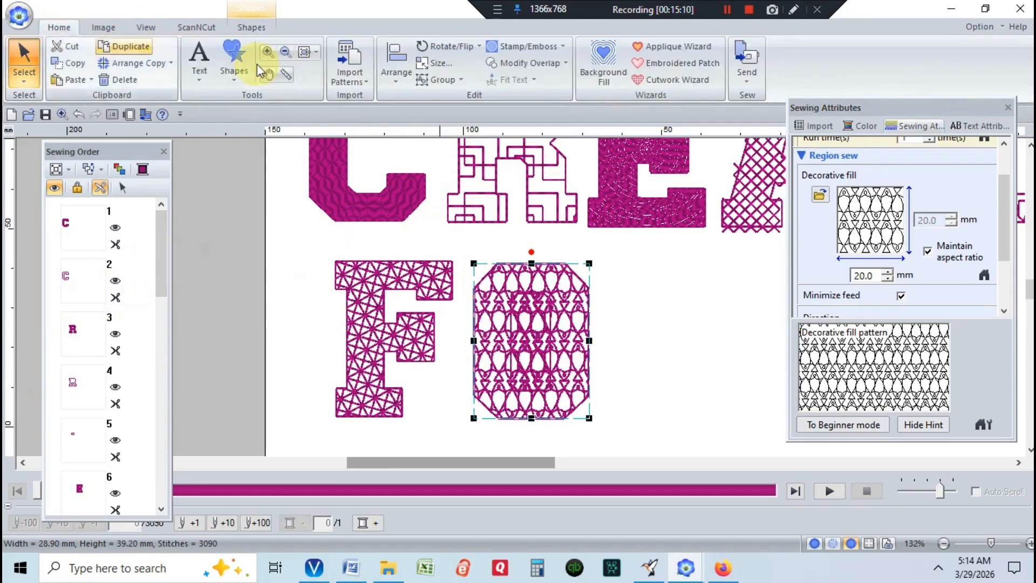
left_click(520, 64)
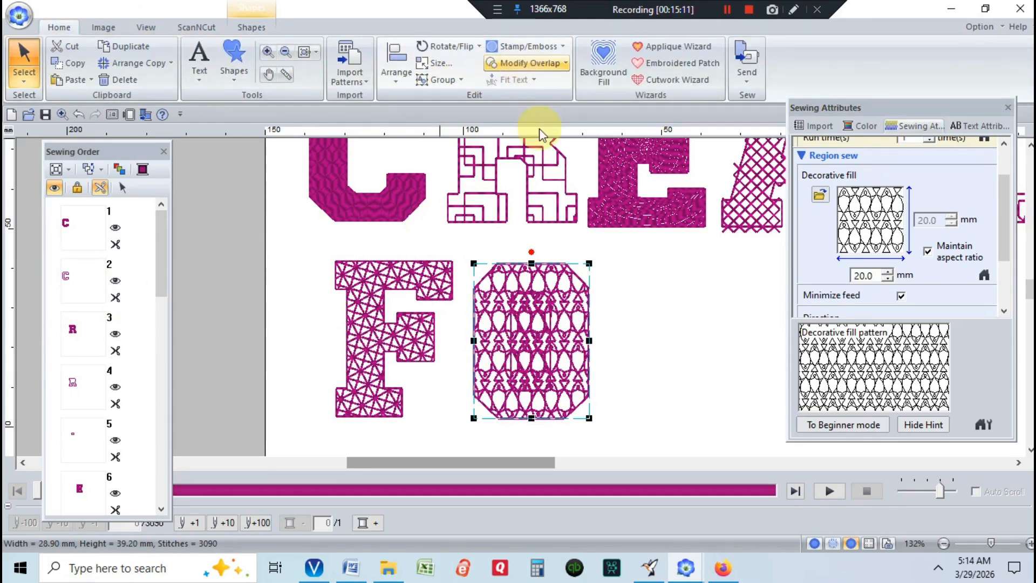
left_click(532, 144)
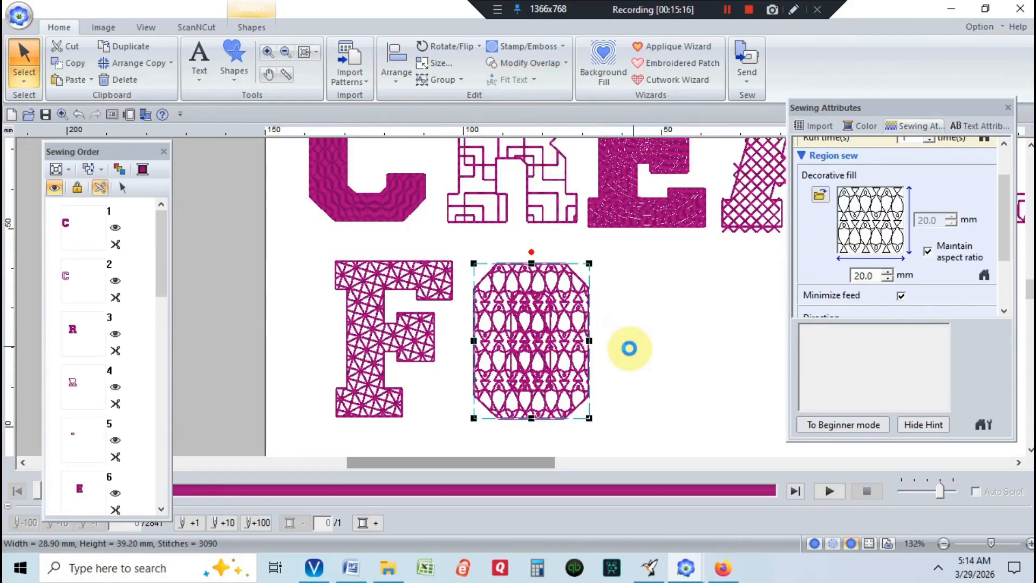
Select the O's inner shape in the sewing order and set its region sewing to Not Sewn
scroll(165, 314, "down", 1)
left_click_drag(165, 314, 157, 493)
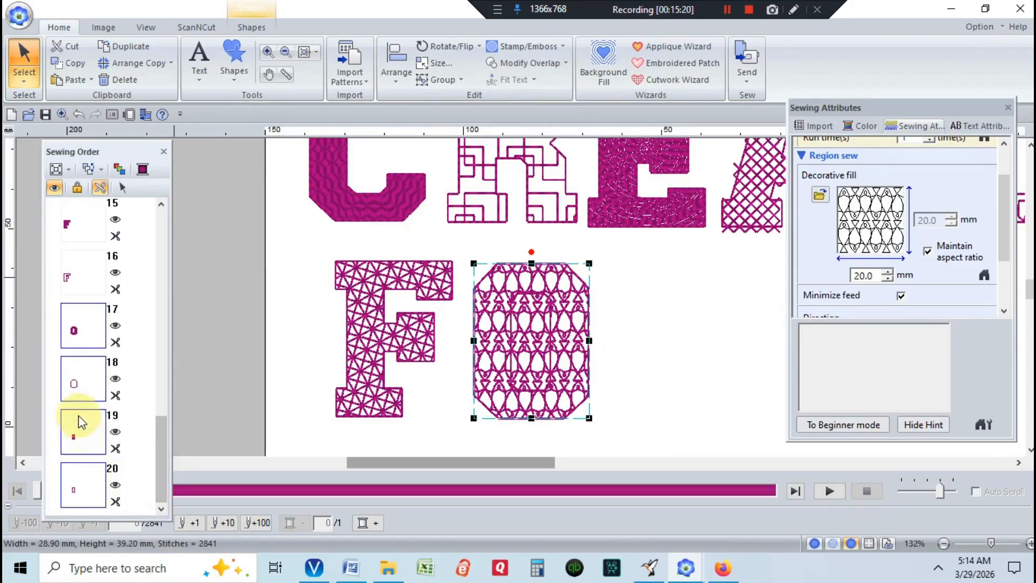
left_click(123, 431)
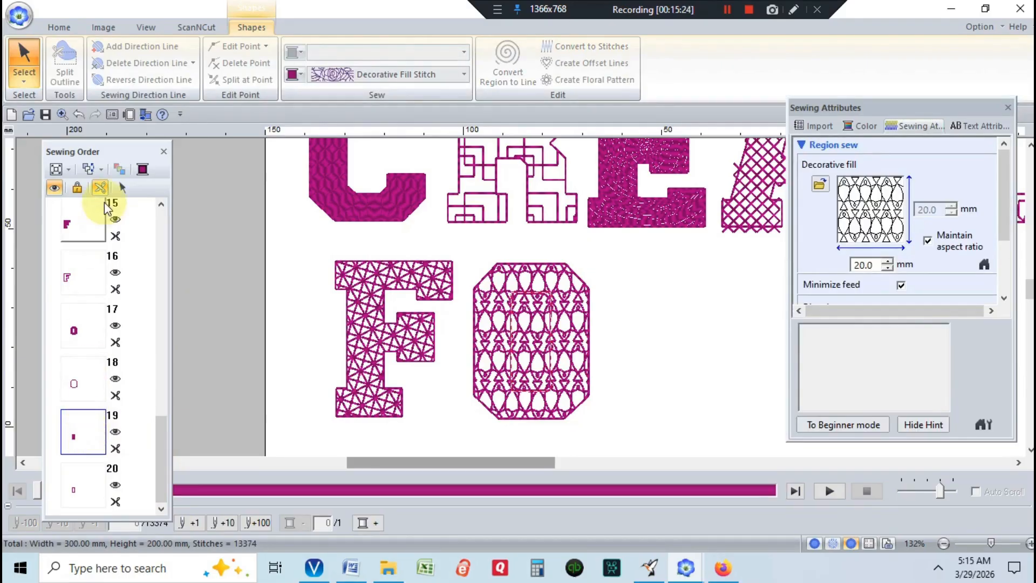
left_click(122, 187)
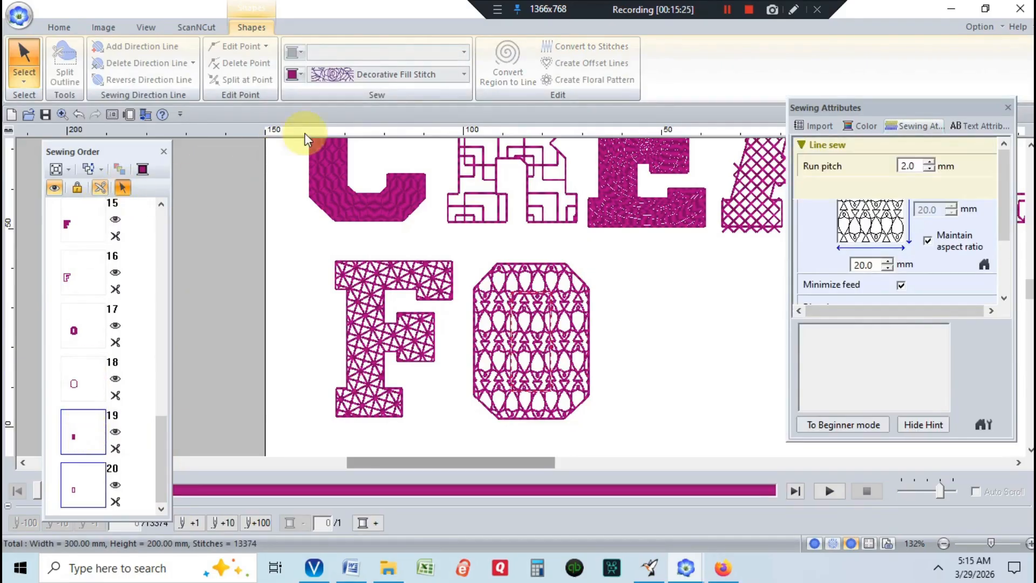
left_click(465, 73)
left_click(445, 91)
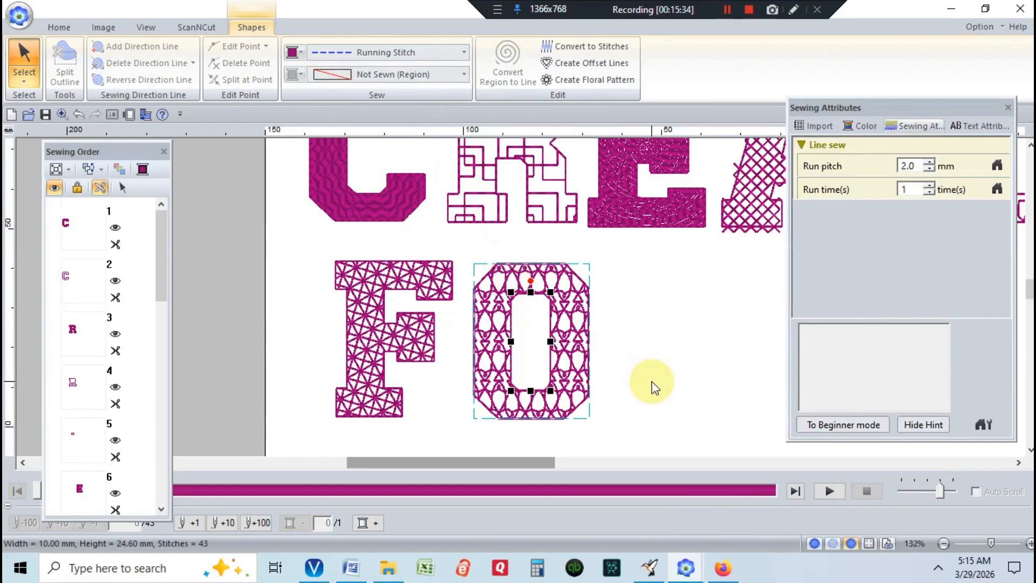
Start adding another text letter in the empty space beside the O
left_click_drag(469, 463, 523, 463)
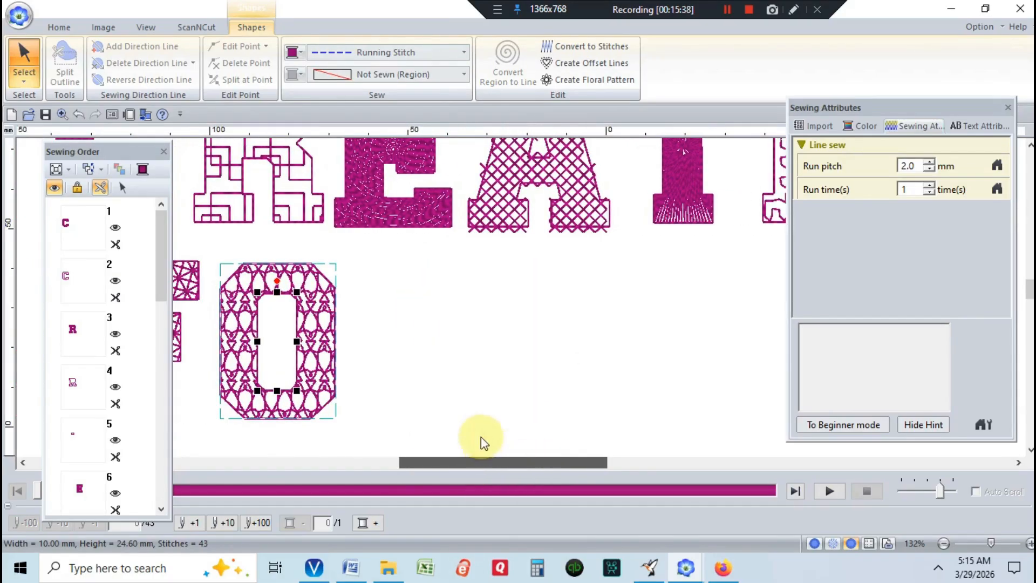
left_click(57, 27)
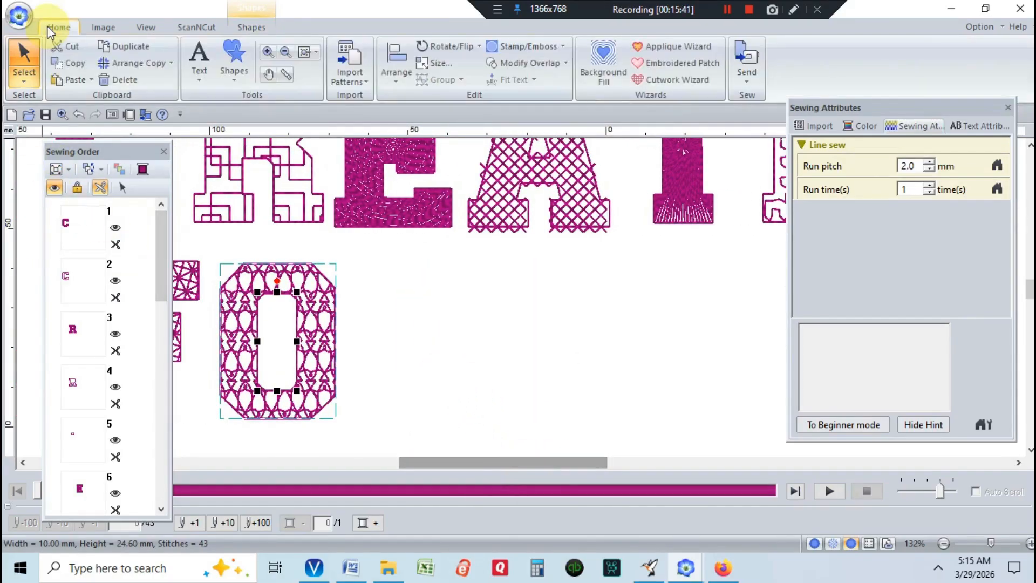
left_click(200, 73)
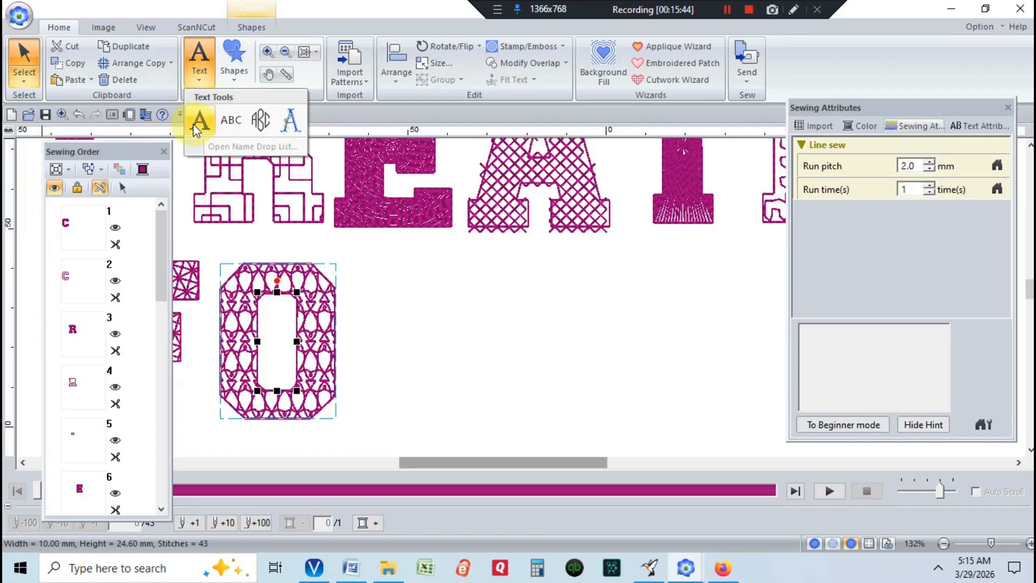
Add the letter N in the Los Angeles font beside the O and resize it proportionally to 40 mm high
left_click(205, 117)
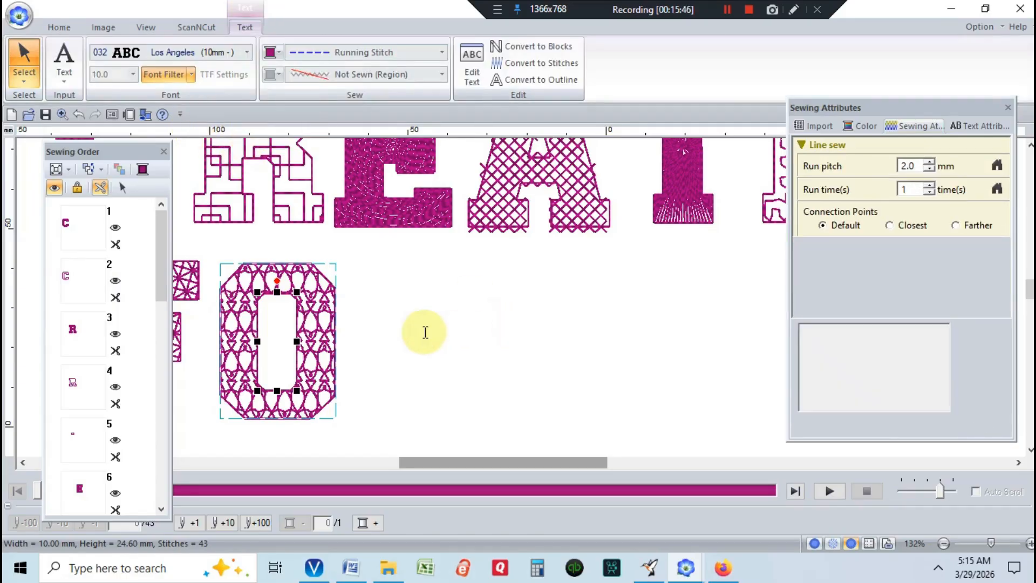
left_click(435, 325)
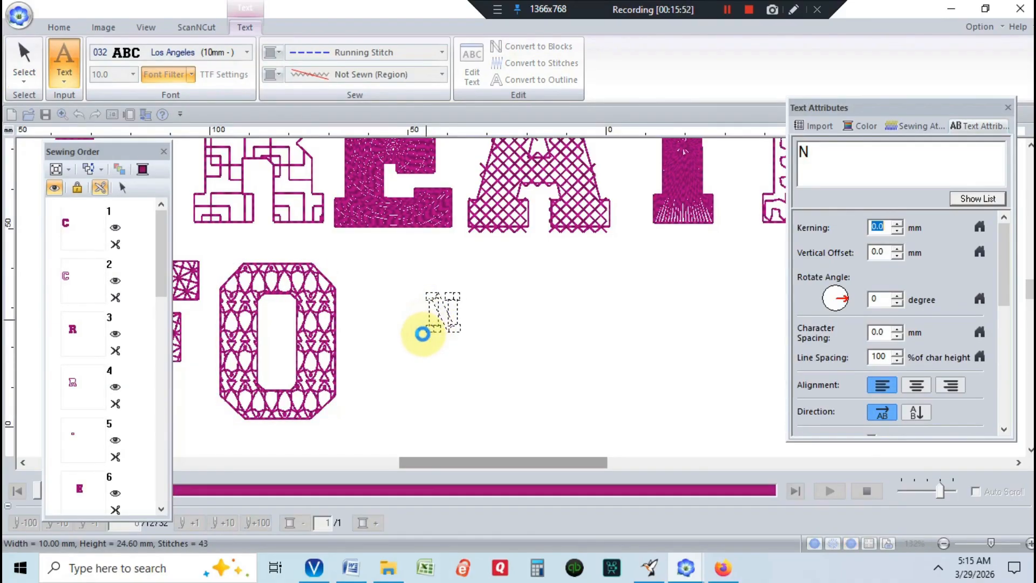
left_click_drag(420, 332, 369, 388)
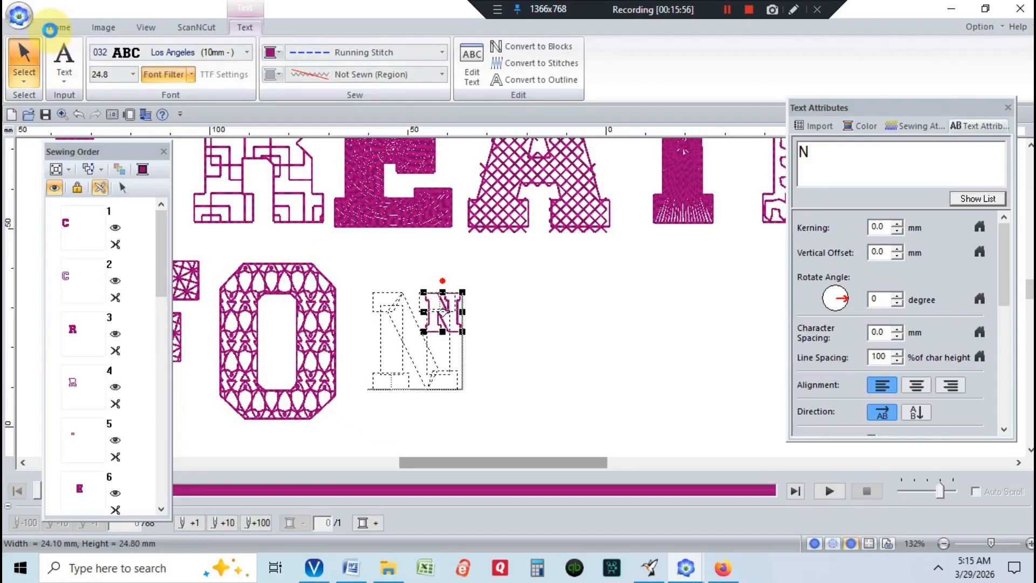
left_click(51, 28)
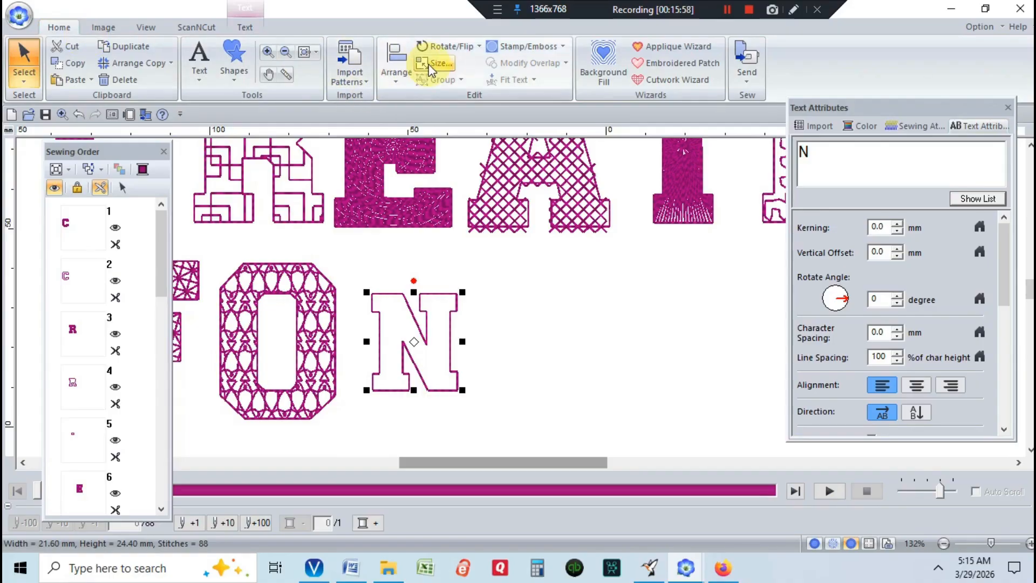
left_click(29, 86)
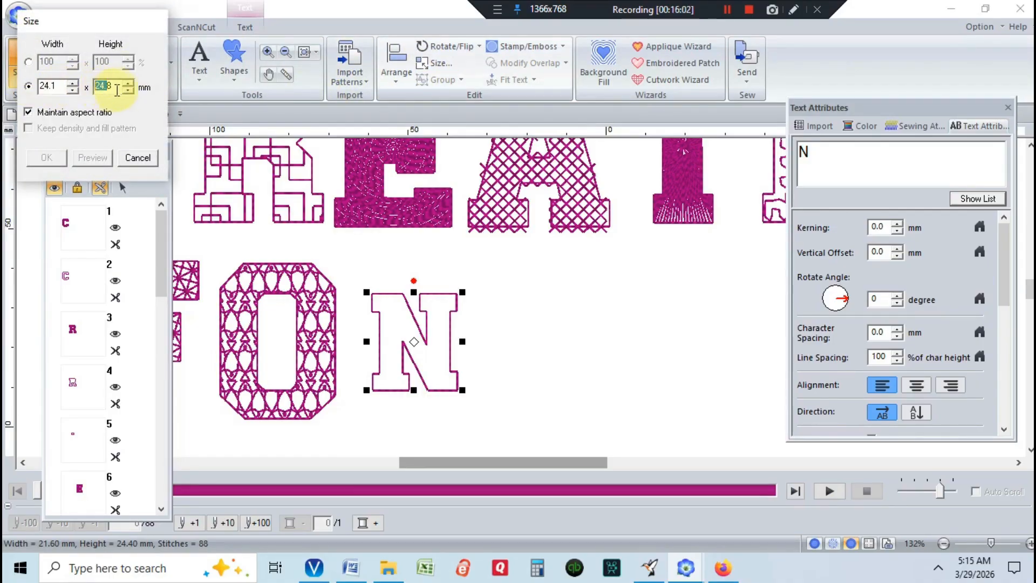
type("40")
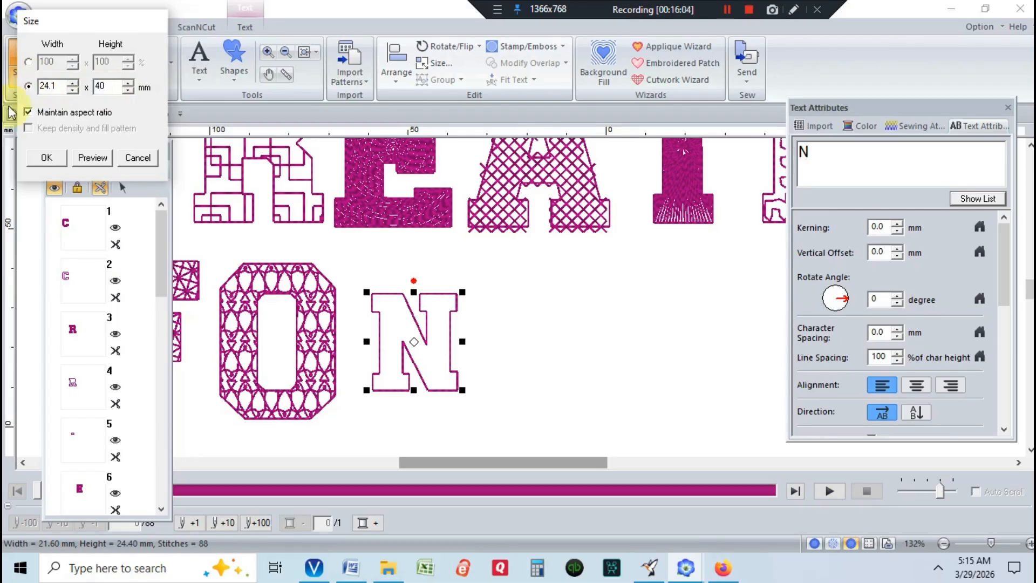
left_click(47, 157)
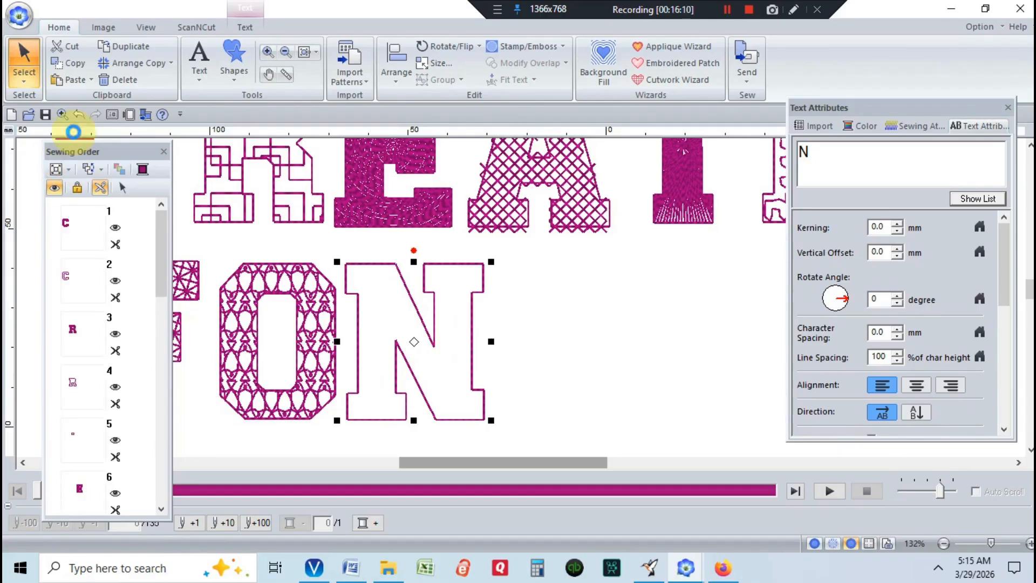
Paste a copy of the N over the original and apply a Fill Stitch region to the earlier N in the sewing order
left_click(71, 81)
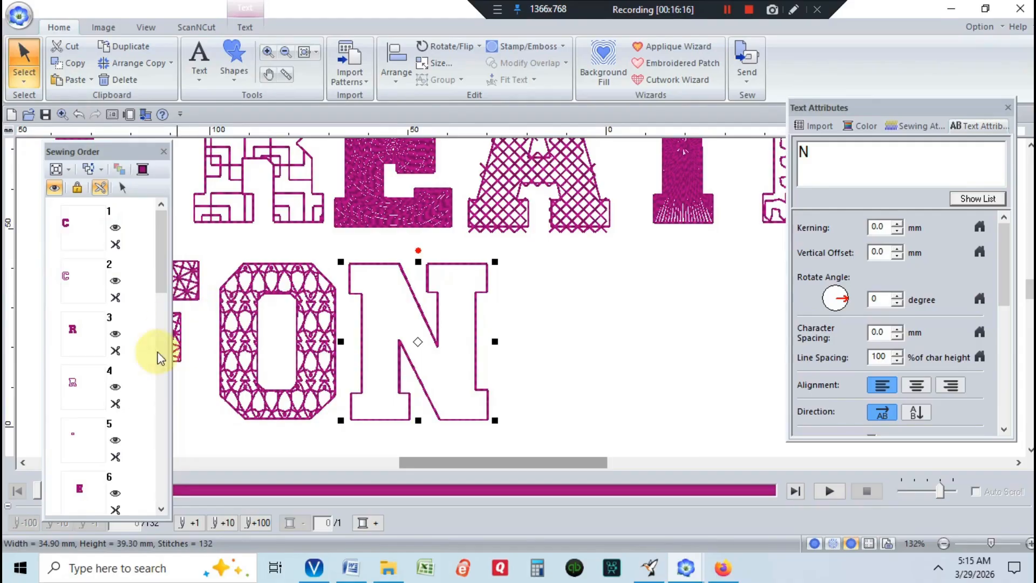
left_click_drag(157, 275, 167, 519)
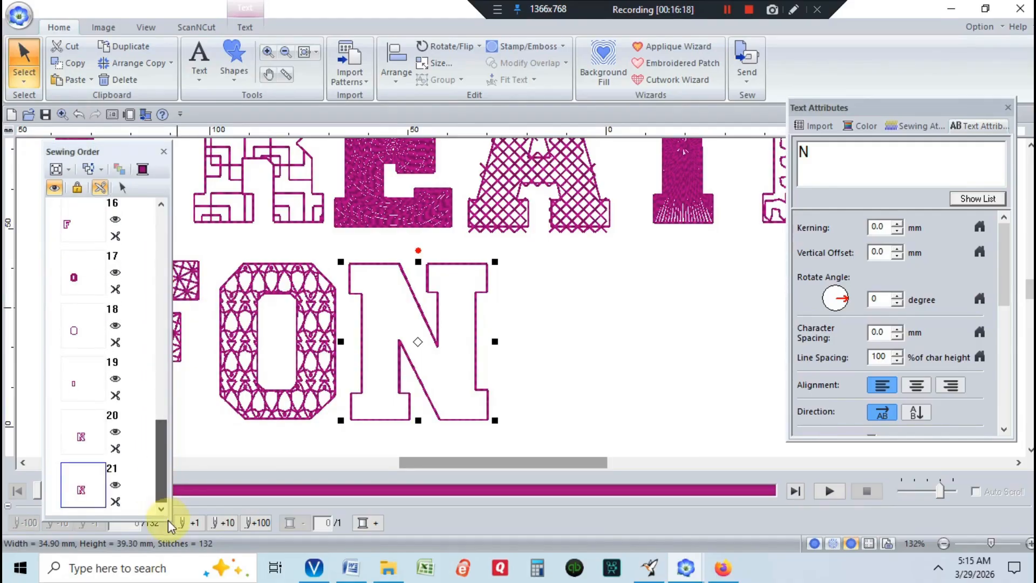
left_click(93, 447)
left_click(82, 441)
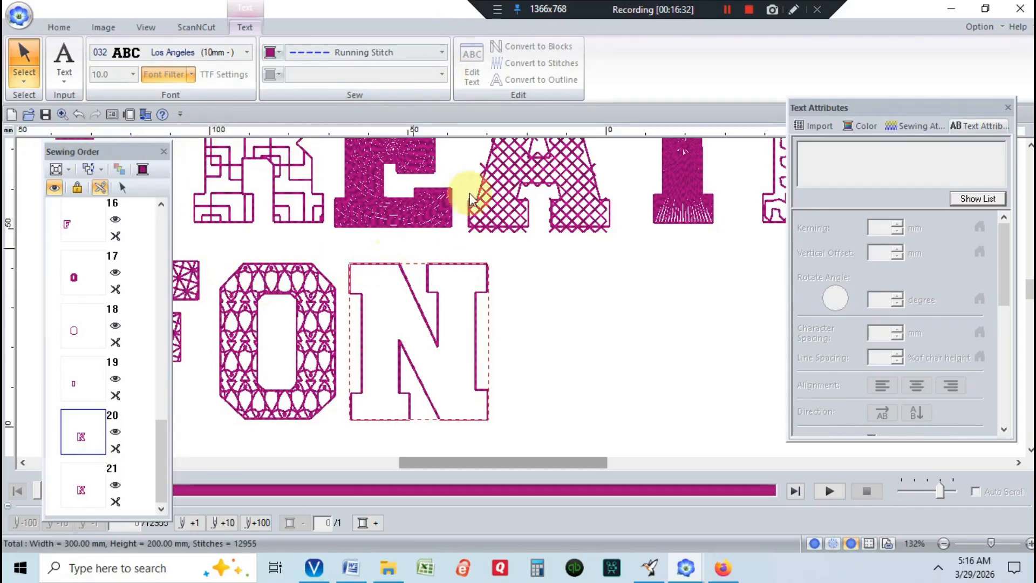
left_click(127, 189)
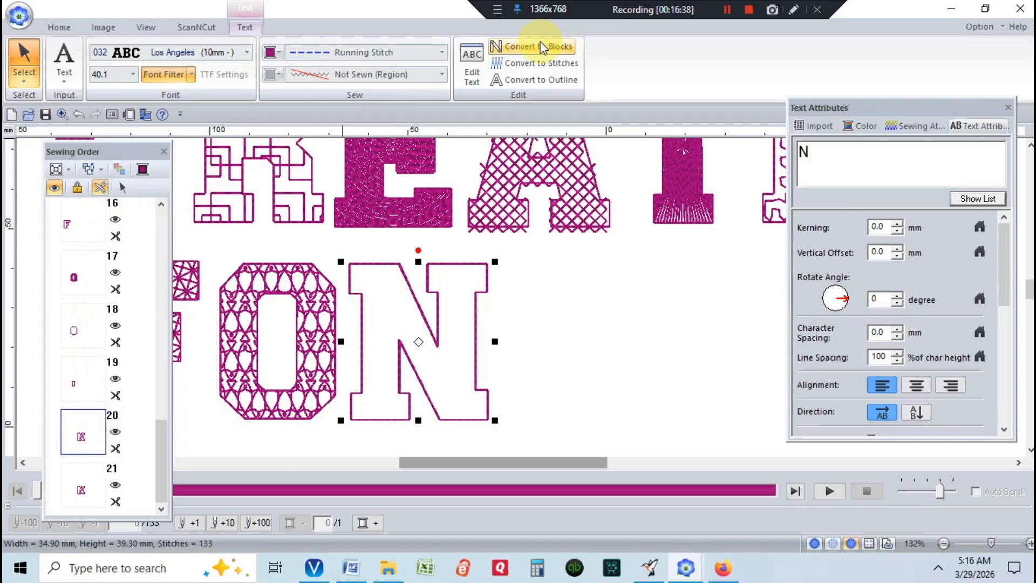
left_click(442, 75)
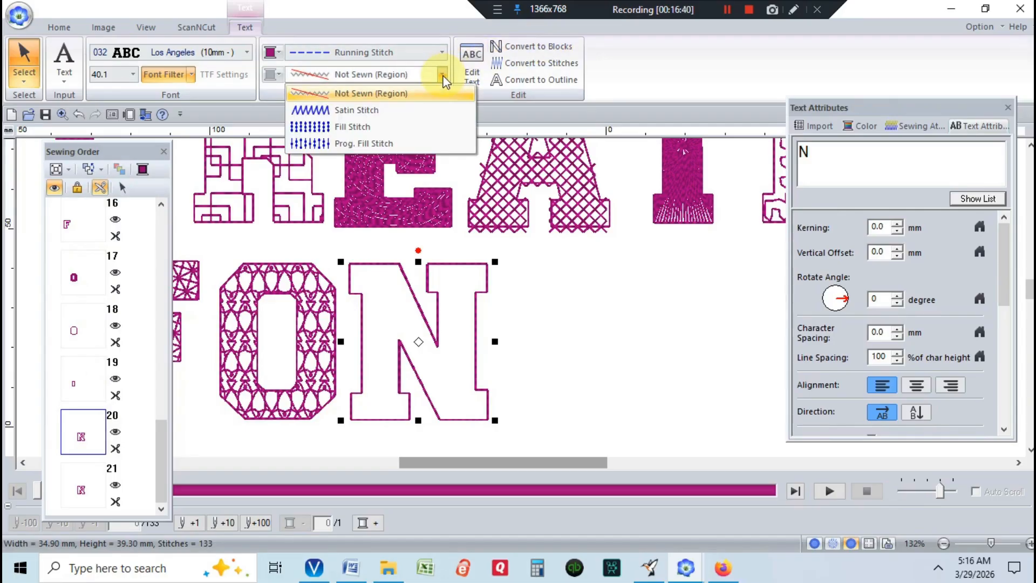
left_click(408, 127)
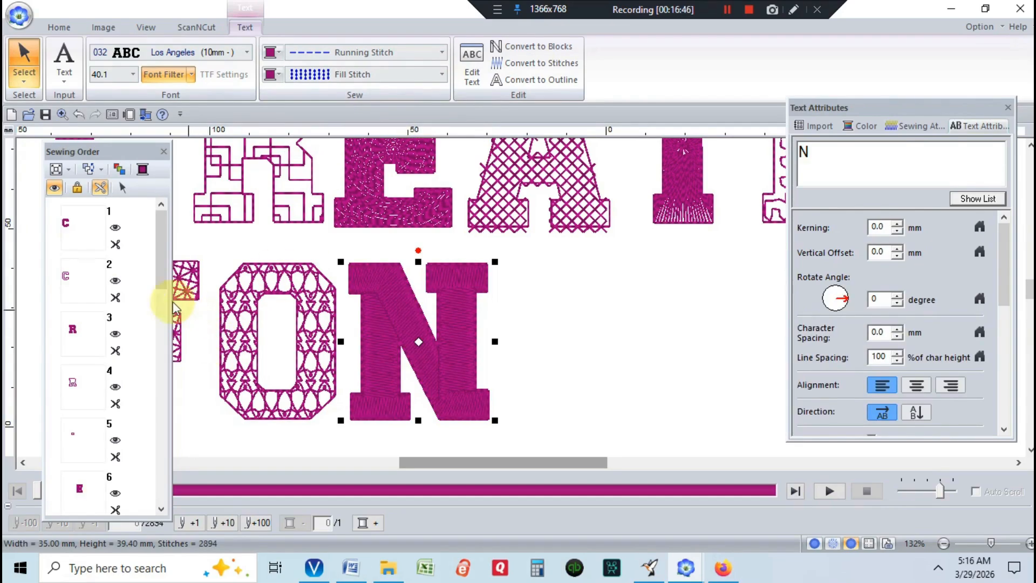
Convert the last N in the sewing order to blocks and set its region sewing to Decorative Fill Stitch
left_click_drag(159, 271, 149, 504)
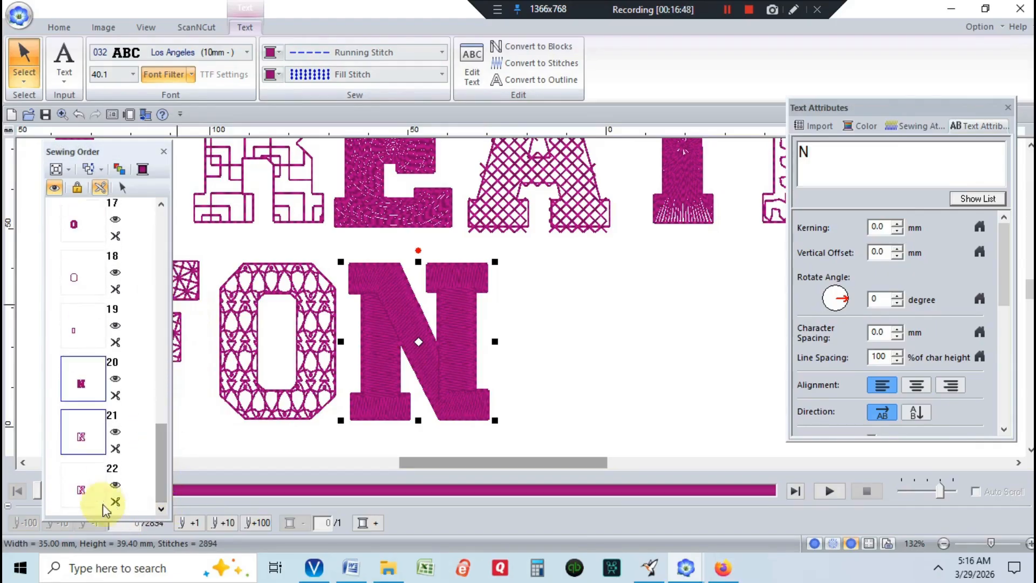
left_click(78, 492)
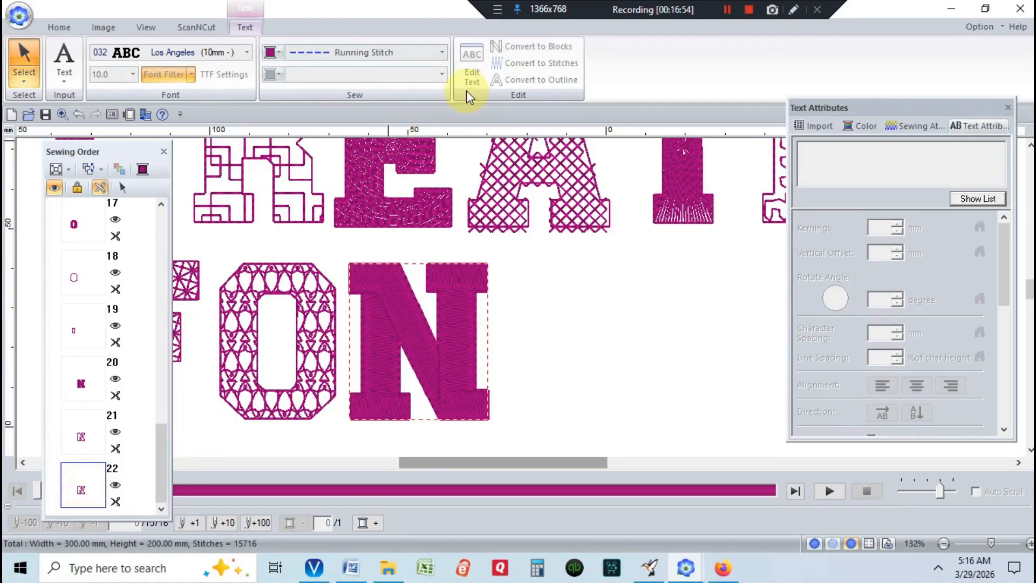
left_click(123, 189)
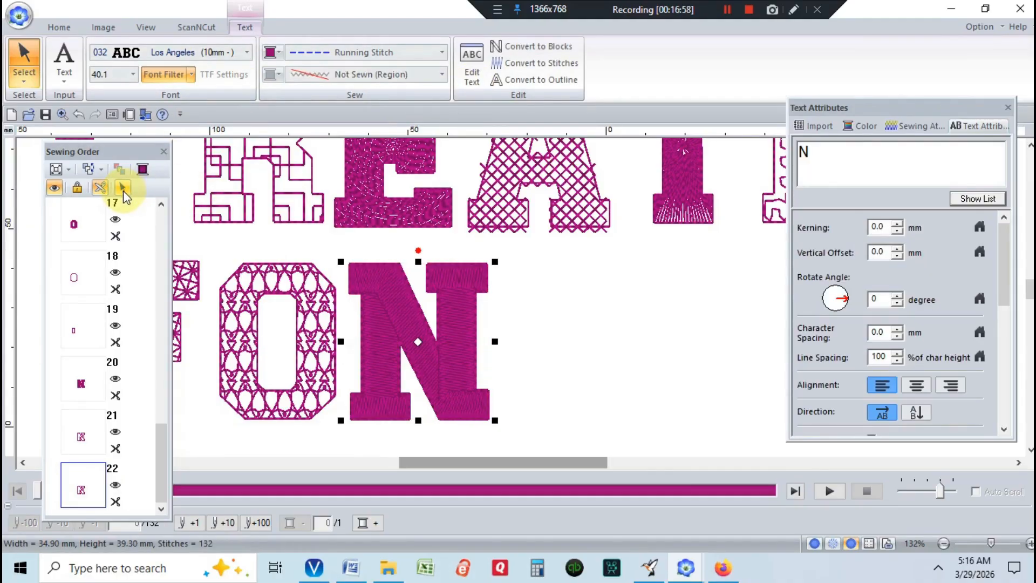
left_click(502, 48)
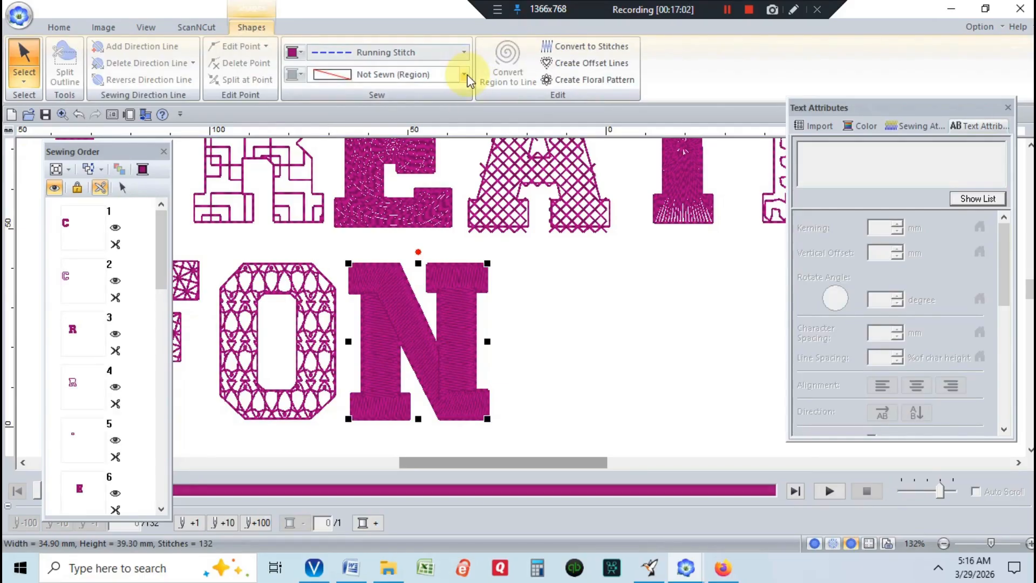
left_click(464, 75)
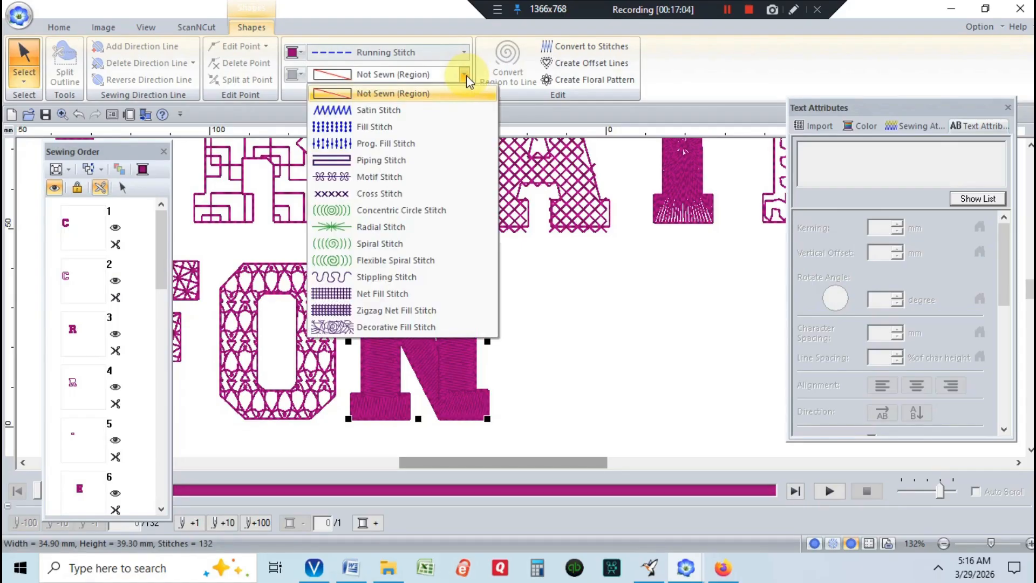
left_click(432, 326)
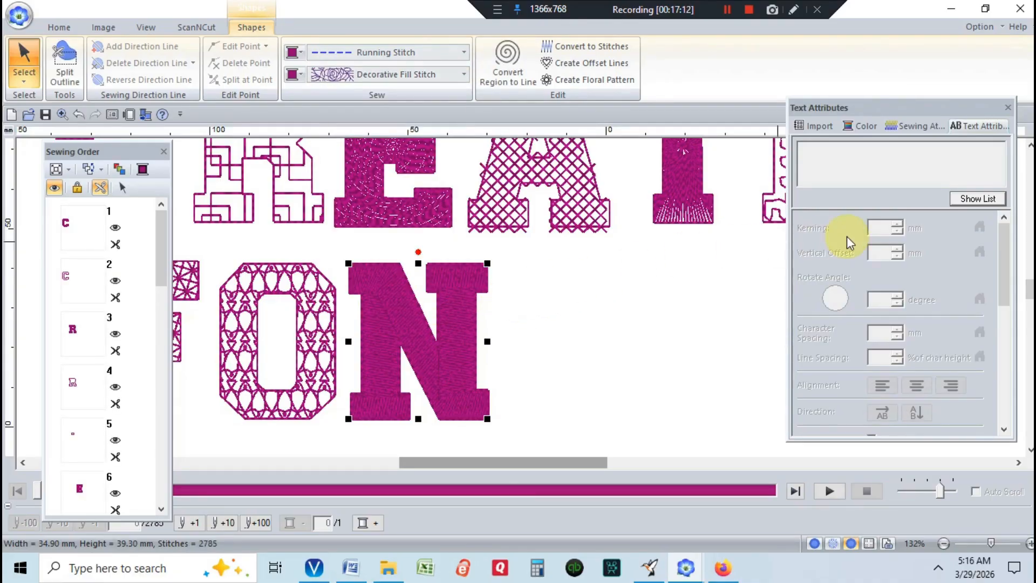
Apply the brick pattern df_pat020 as the decorative fill of the converted N
left_click(889, 125)
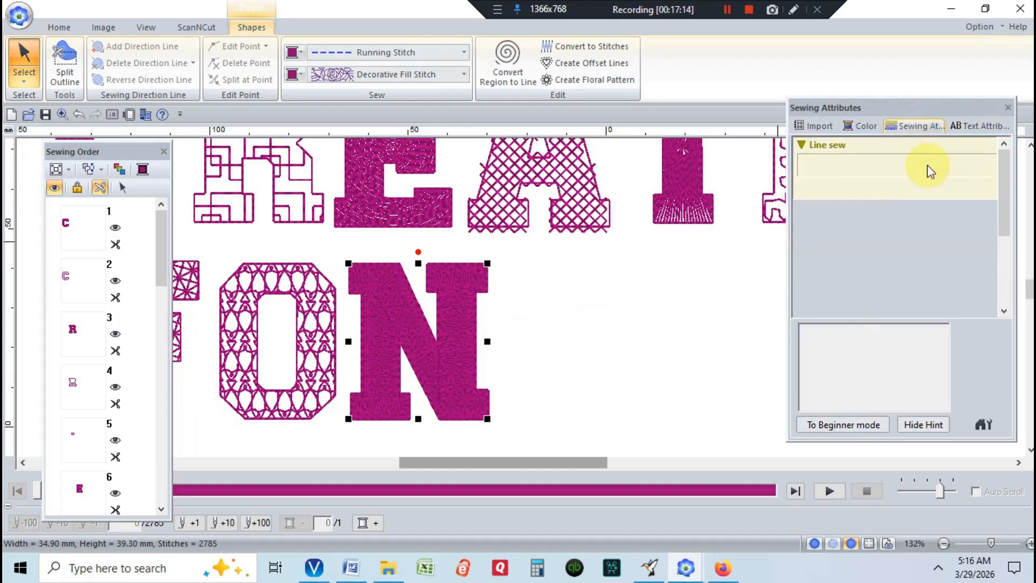
left_click(888, 280)
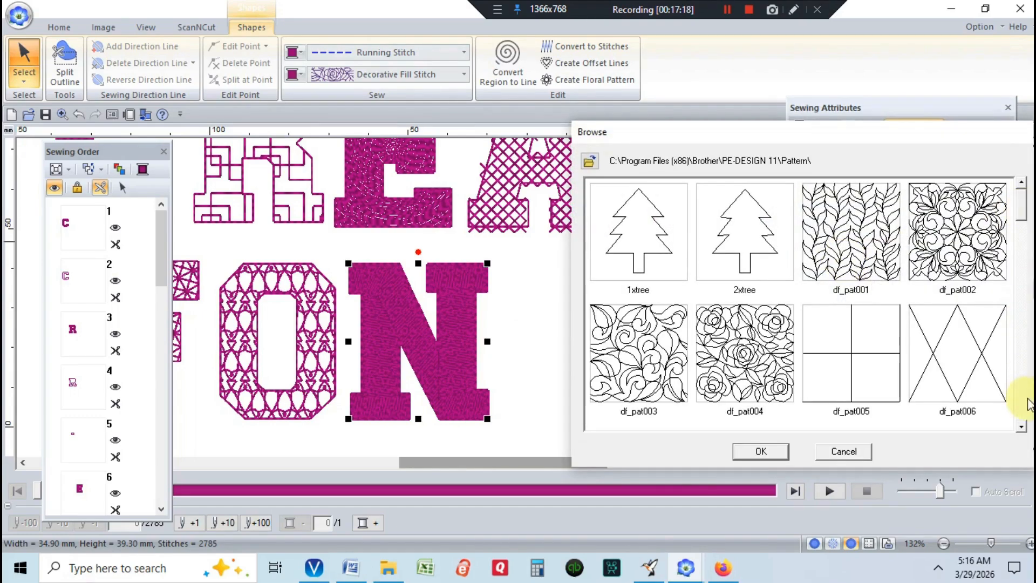
left_click(1021, 429)
scroll(867, 347, "down", 2)
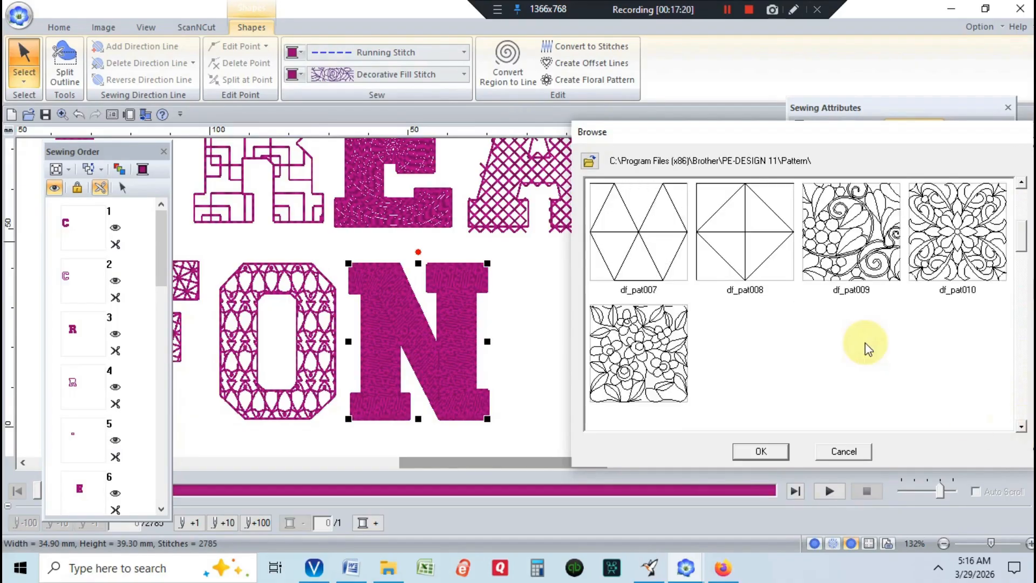
scroll(753, 299, "down", 1)
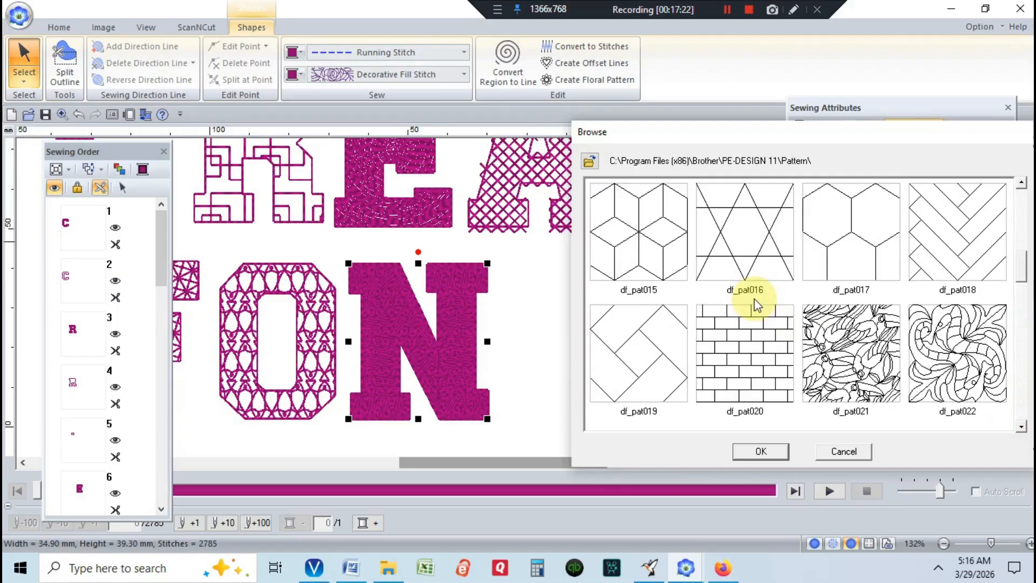
left_click(751, 347)
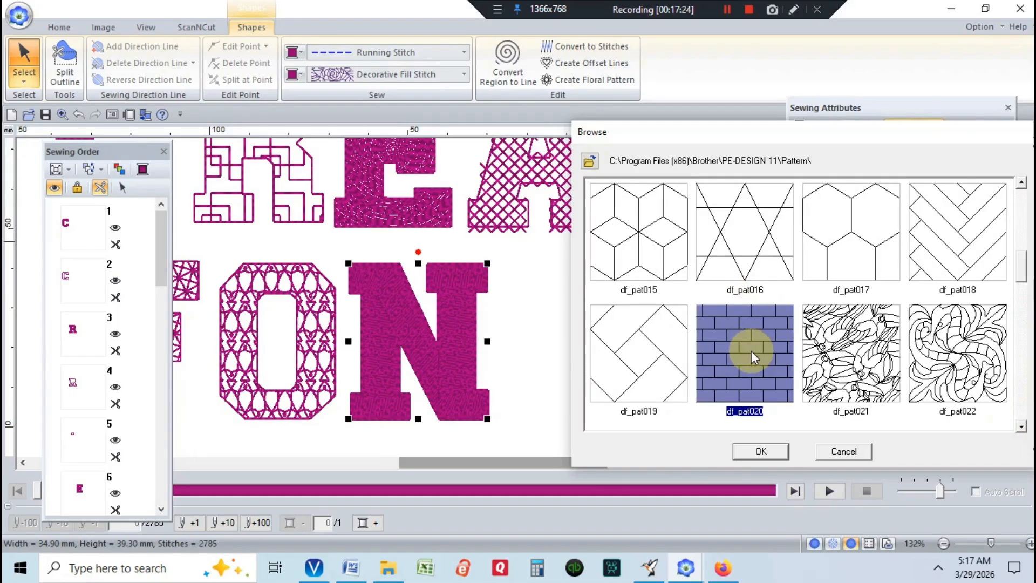
left_click(768, 456)
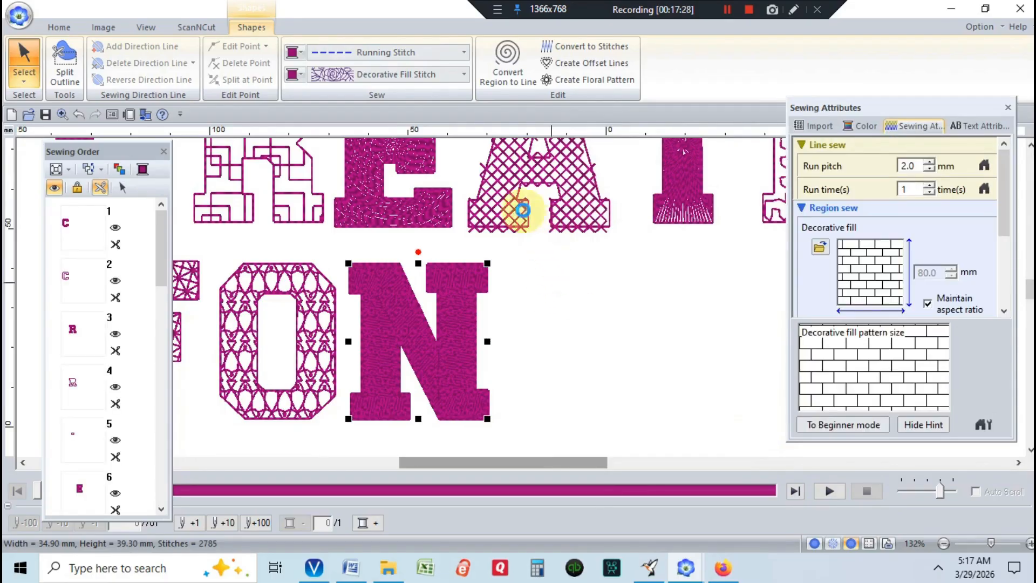
Set the thread colour of the N's decorative fill to dark brown, keeping its outline colour
left_click(294, 76)
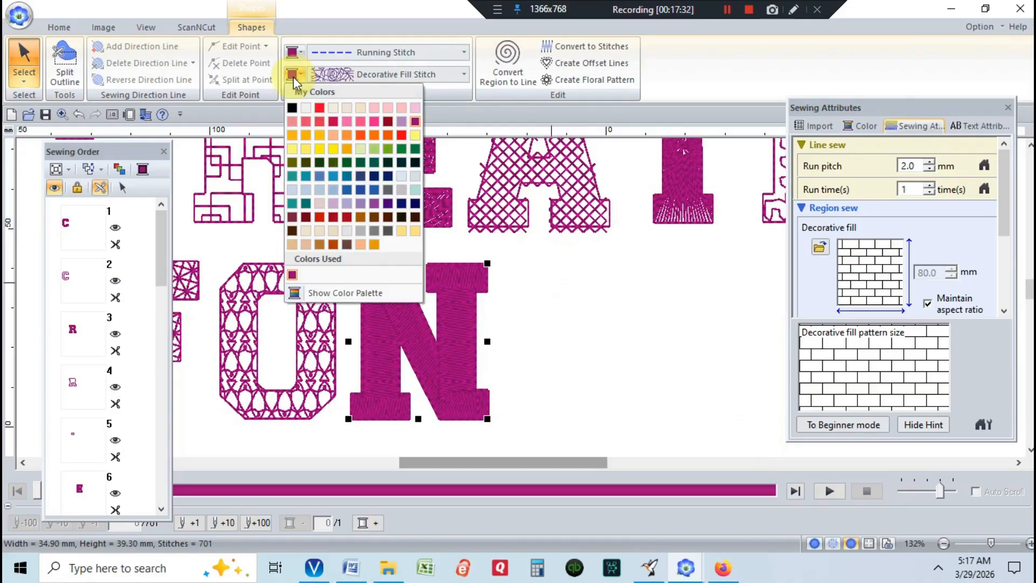
left_click(293, 233)
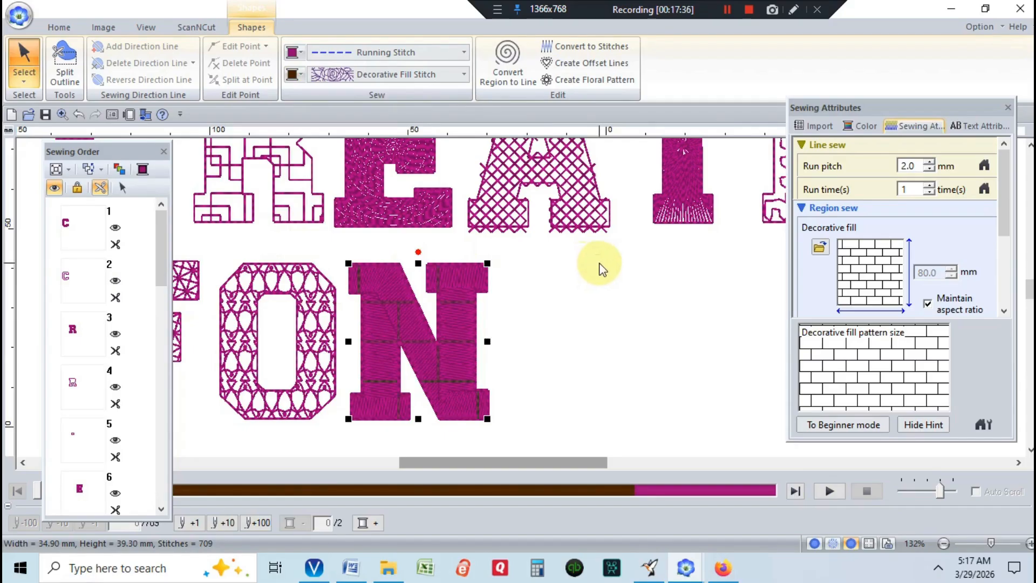
left_click(289, 57)
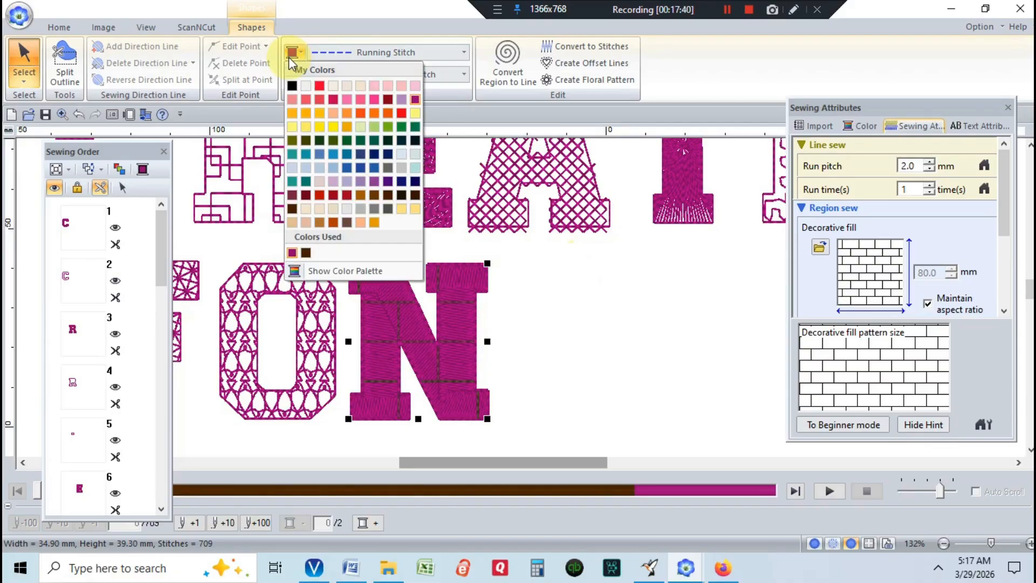
left_click(555, 293)
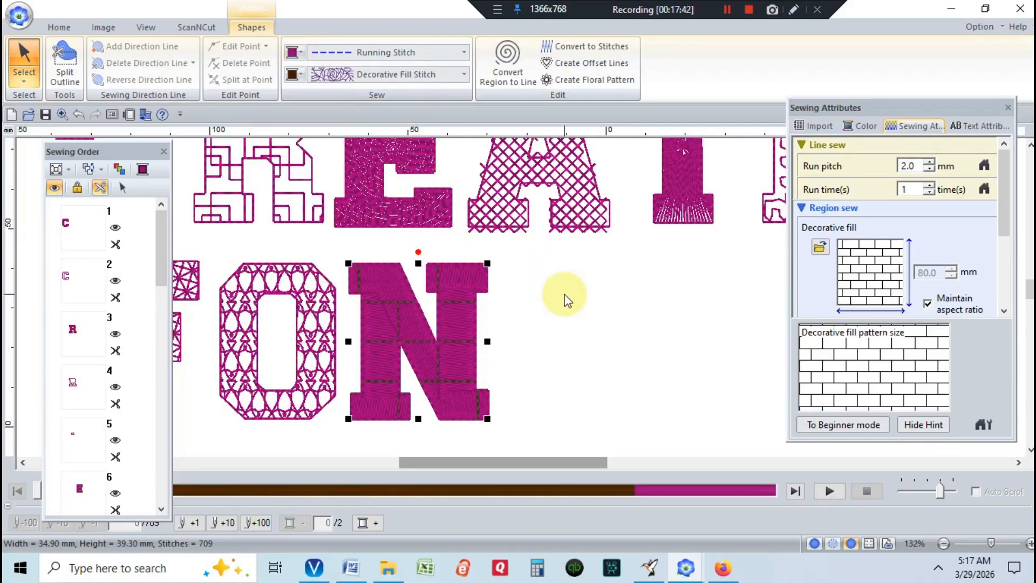
left_click(409, 335)
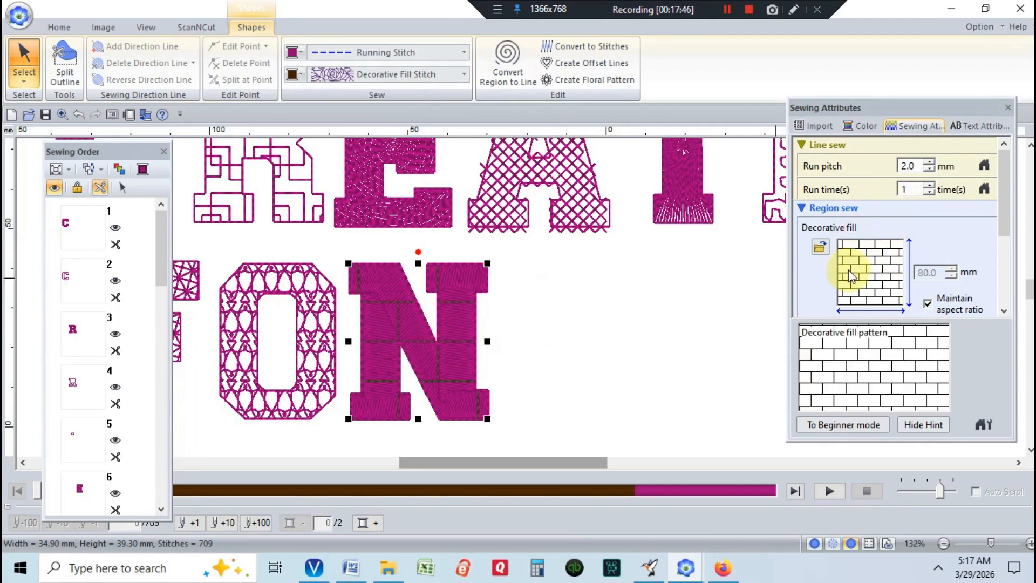
Set the N's decorative fill pattern size to 40 mm with the aspect ratio maintained
scroll(898, 282, "down", 2)
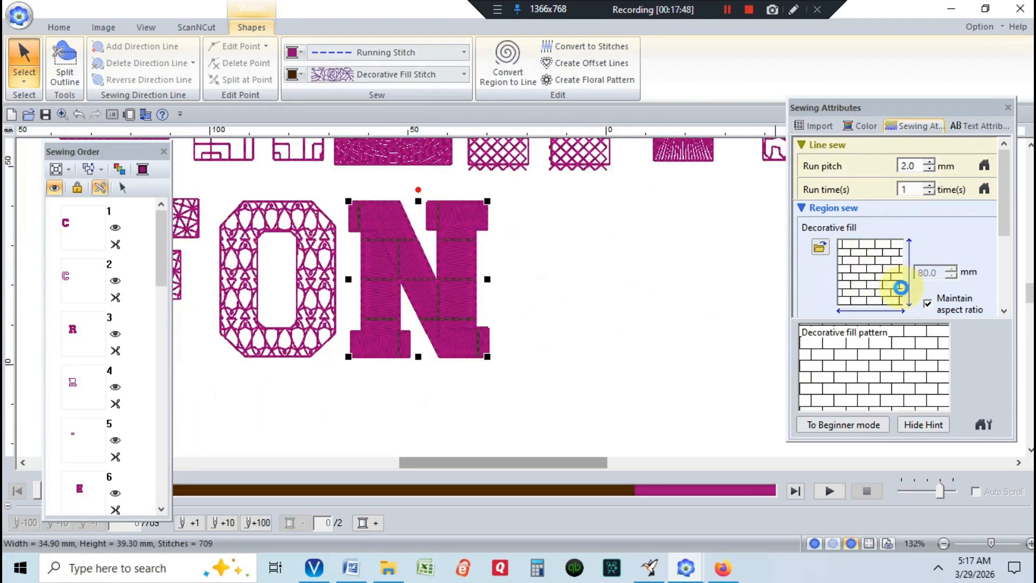
left_click_drag(1009, 220, 1011, 270)
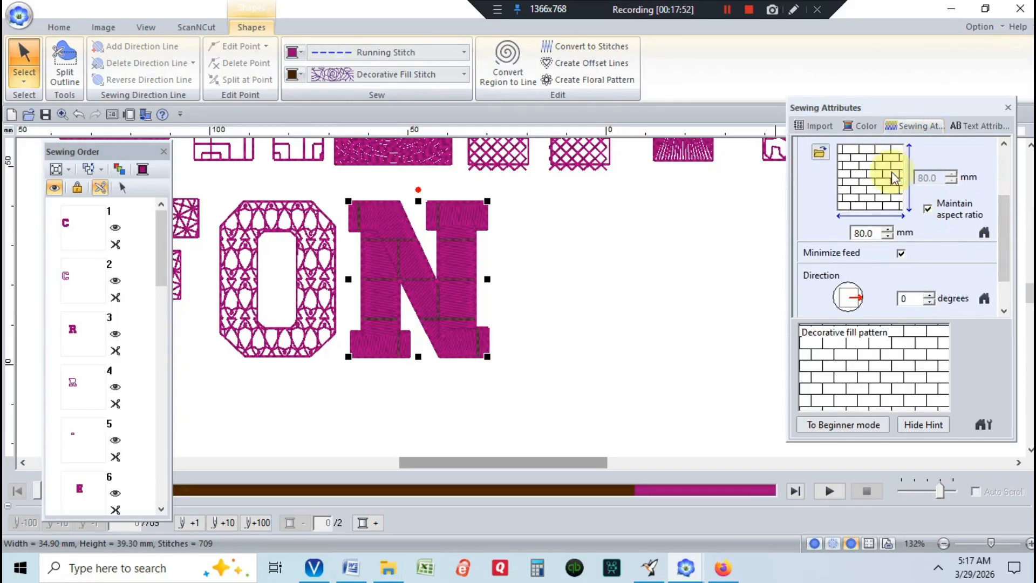
left_click_drag(875, 233, 823, 233)
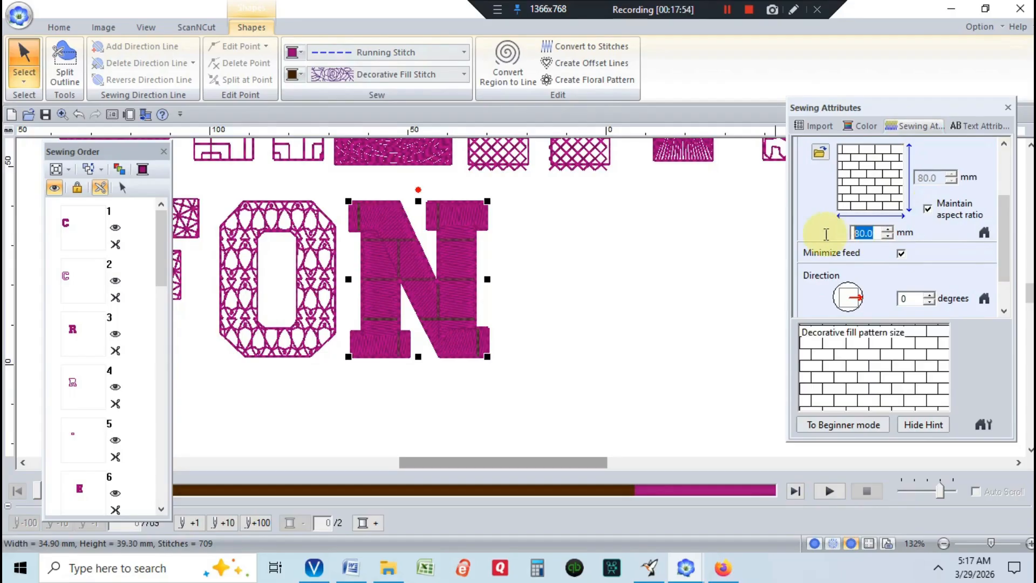
type("40")
key("Return")
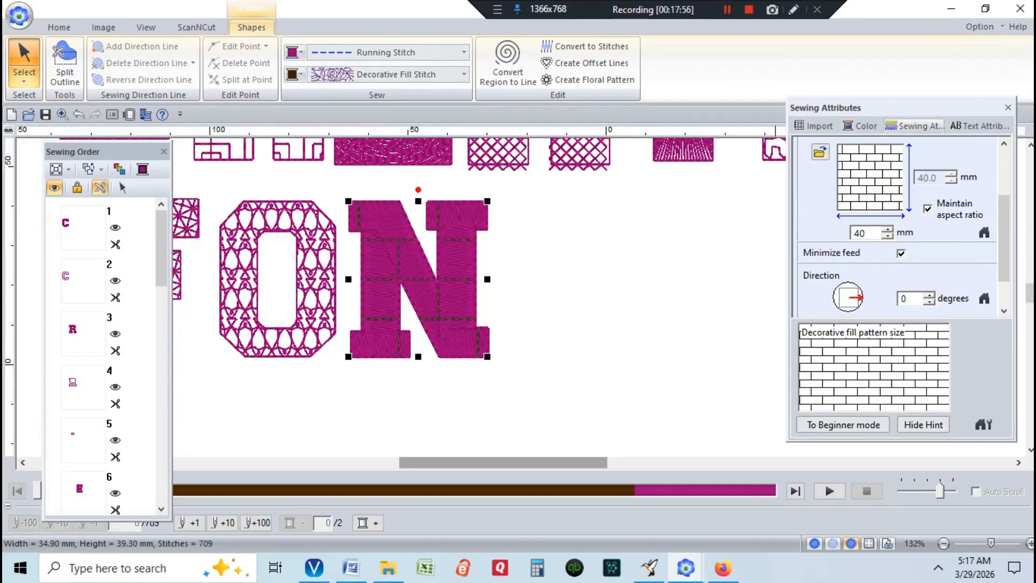
left_click(881, 253)
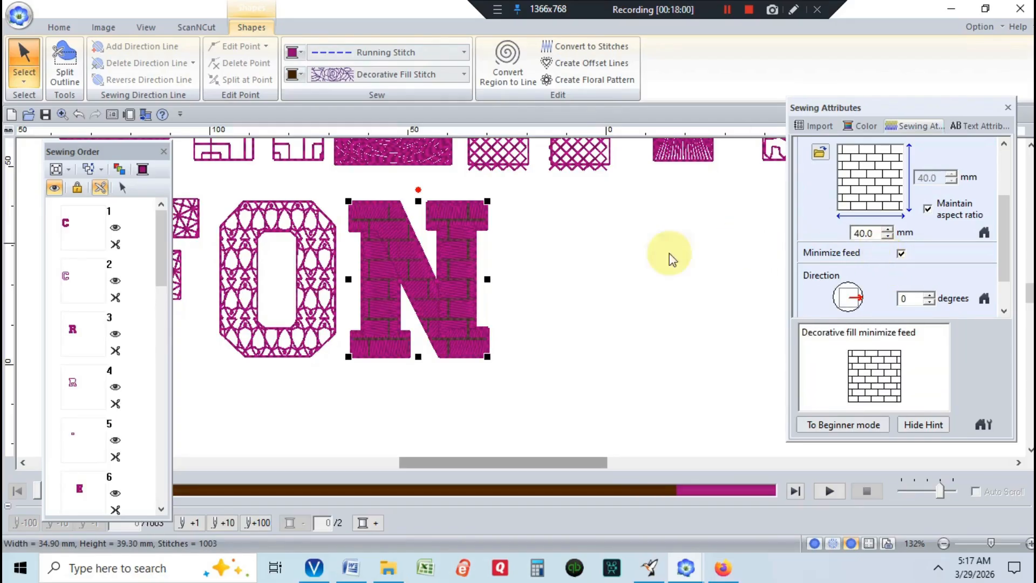
Set both the outline and fill thread colours of the solid-fill N beneath the brick pattern to light purple
left_click_drag(161, 254, 166, 510)
left_click(85, 338)
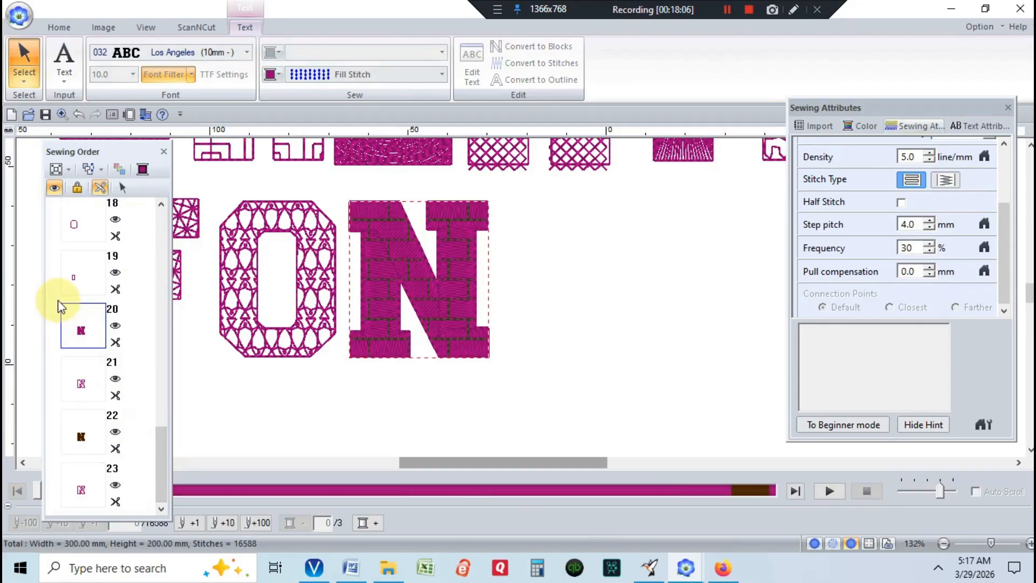
left_click(120, 387, "ctrl")
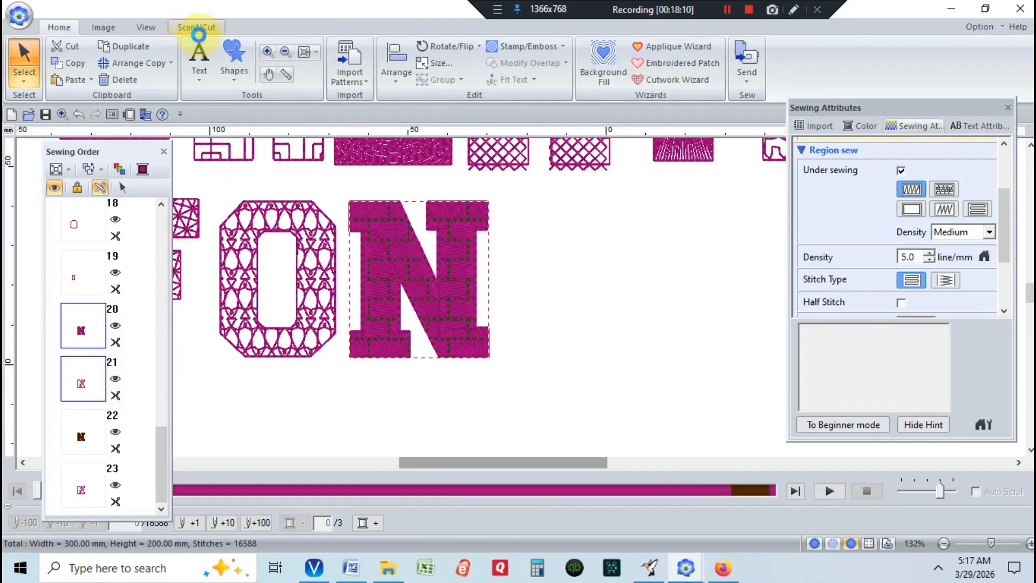
left_click(123, 187)
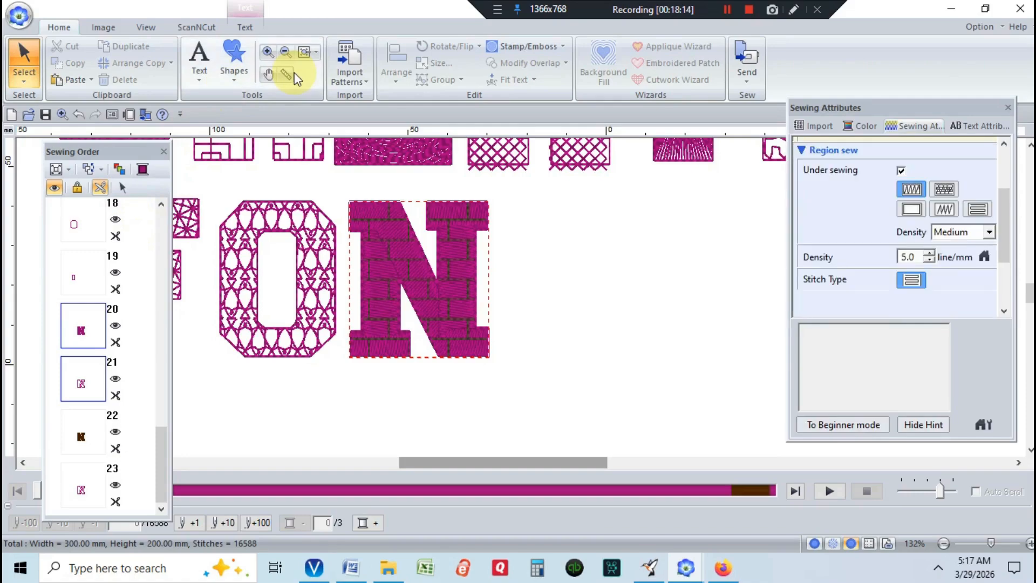
left_click(245, 27)
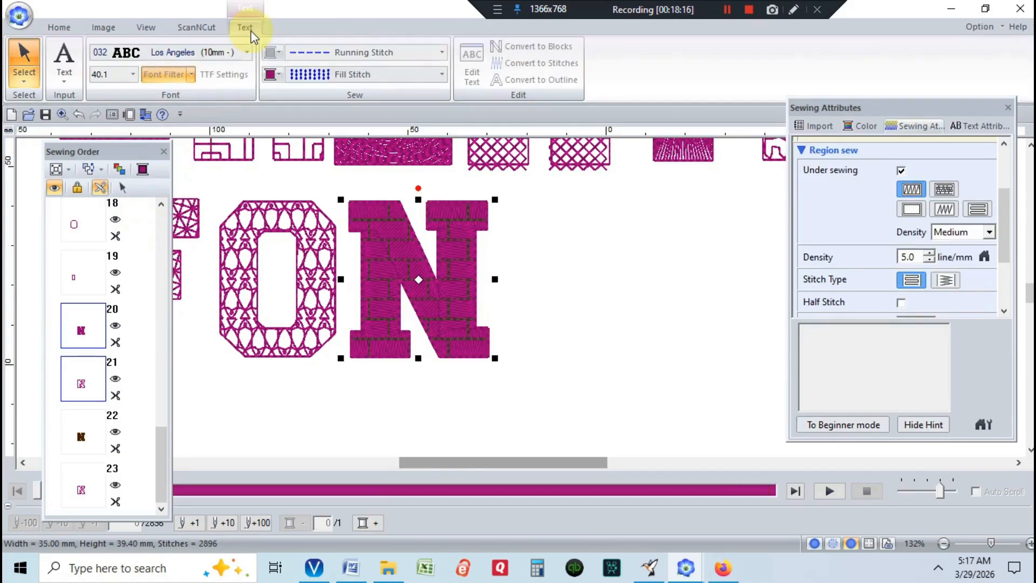
left_click(269, 52)
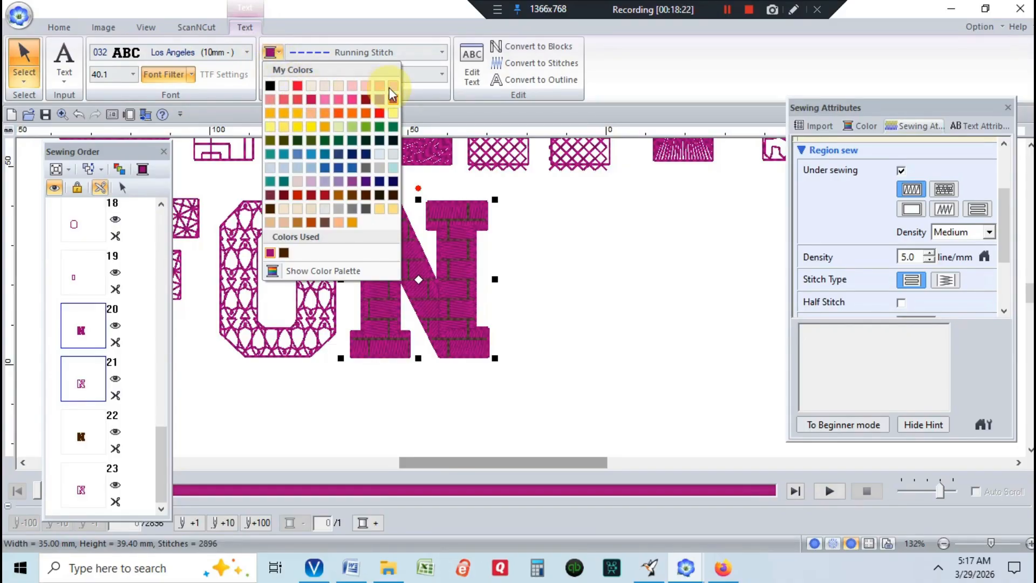
left_click(337, 186)
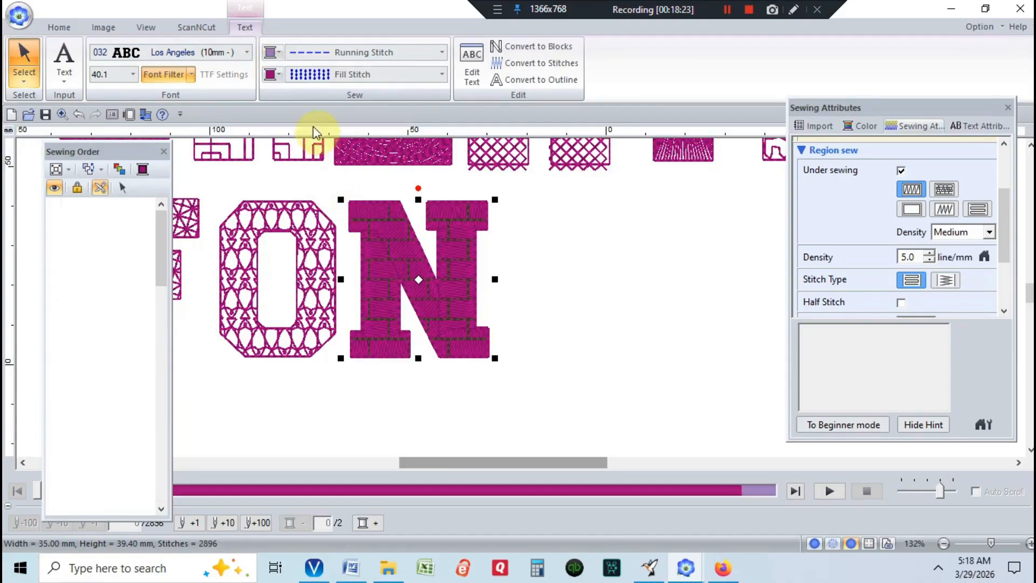
left_click(269, 77)
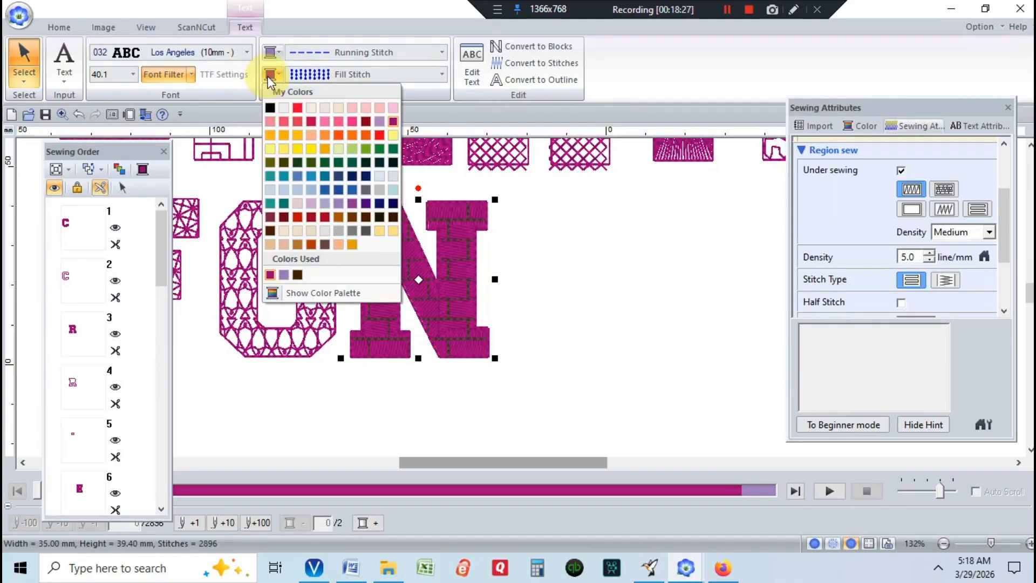
left_click(284, 275)
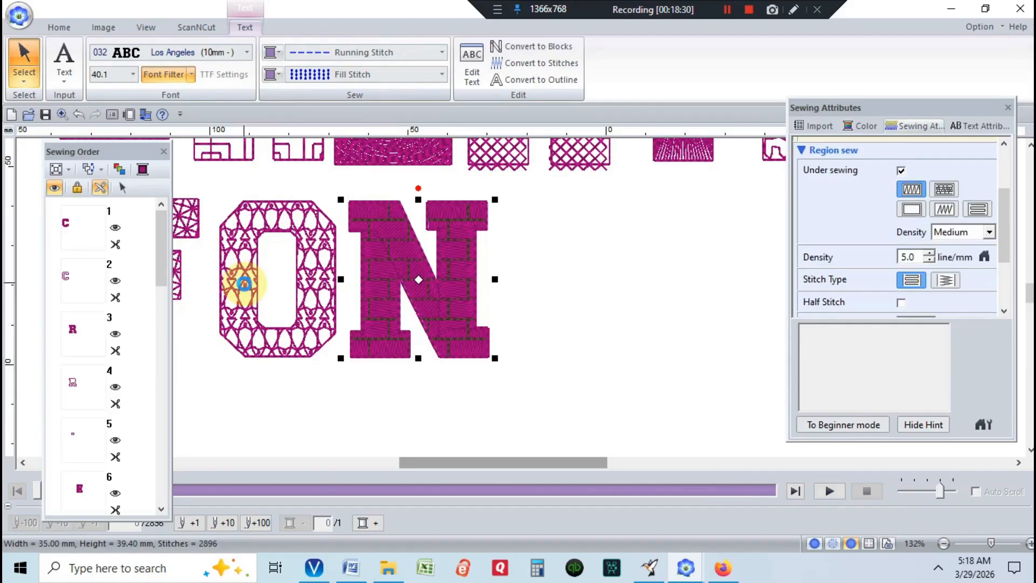
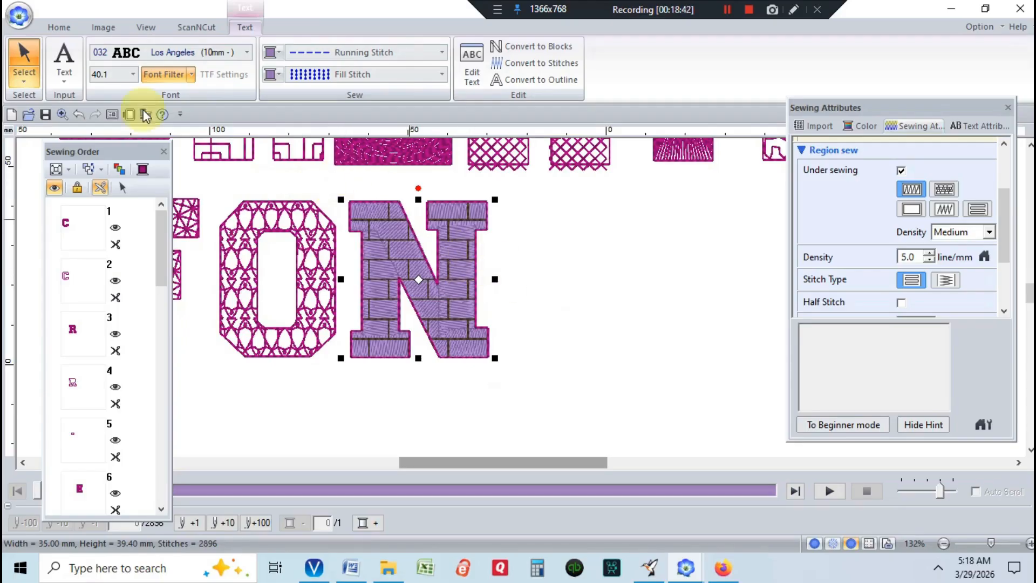
Add the letter T as new text in the Los Angeles font beside the brick-patterned N
left_click(69, 61)
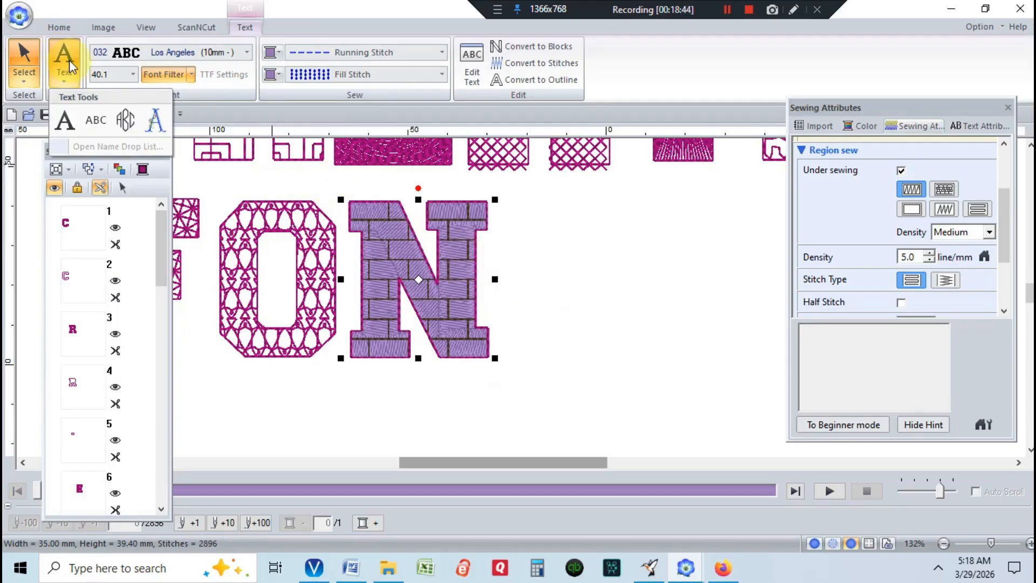
left_click(63, 123)
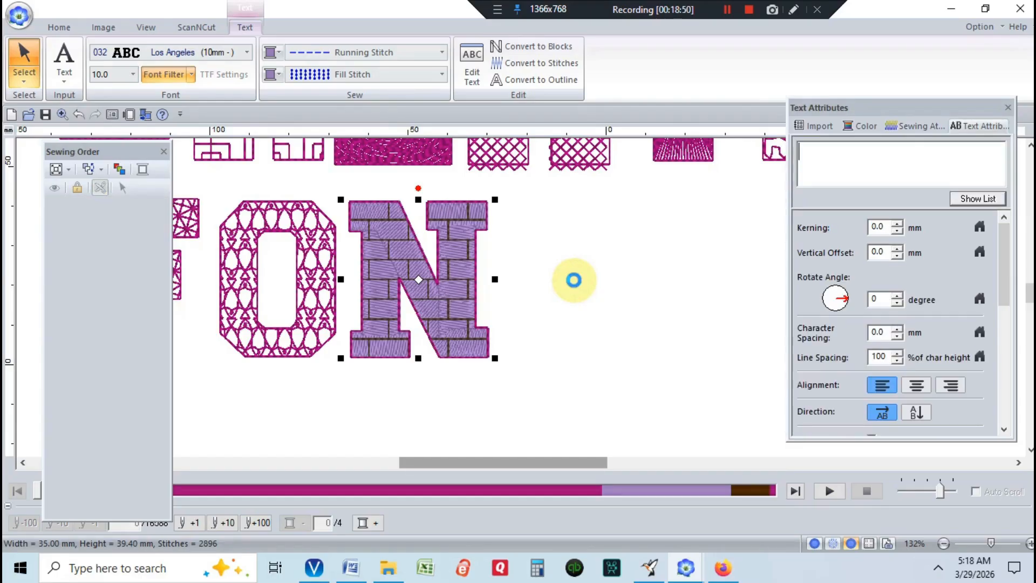
type("T")
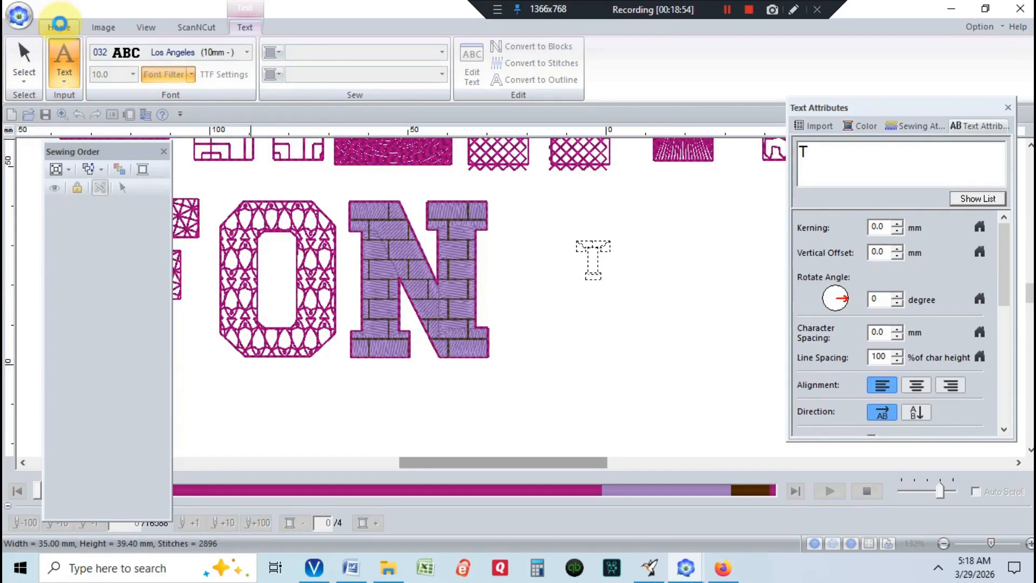
left_click(60, 25)
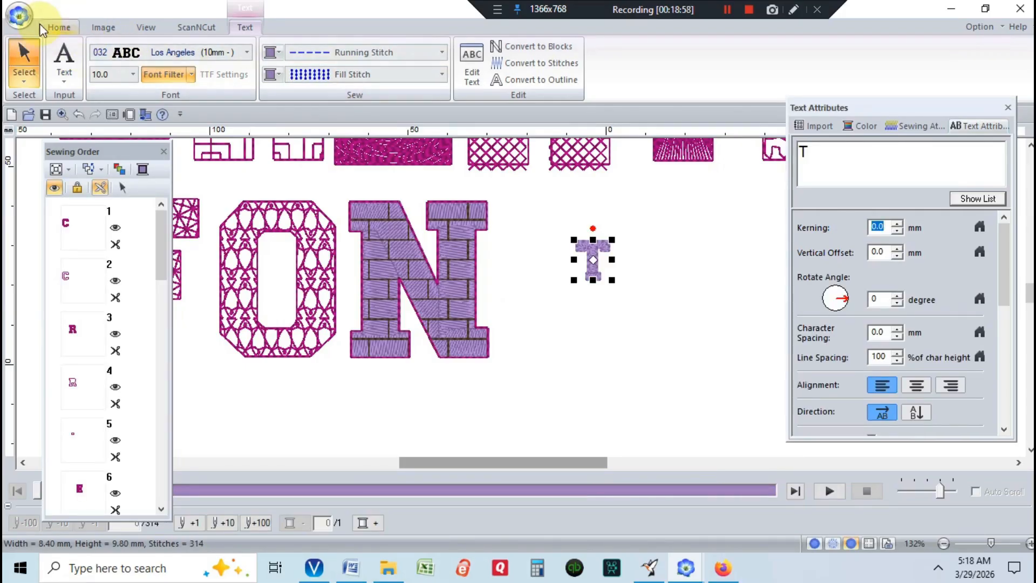
Resize the T to a height of 40 mm with the aspect ratio maintained and align it with the N
left_click(59, 27)
left_click(432, 63)
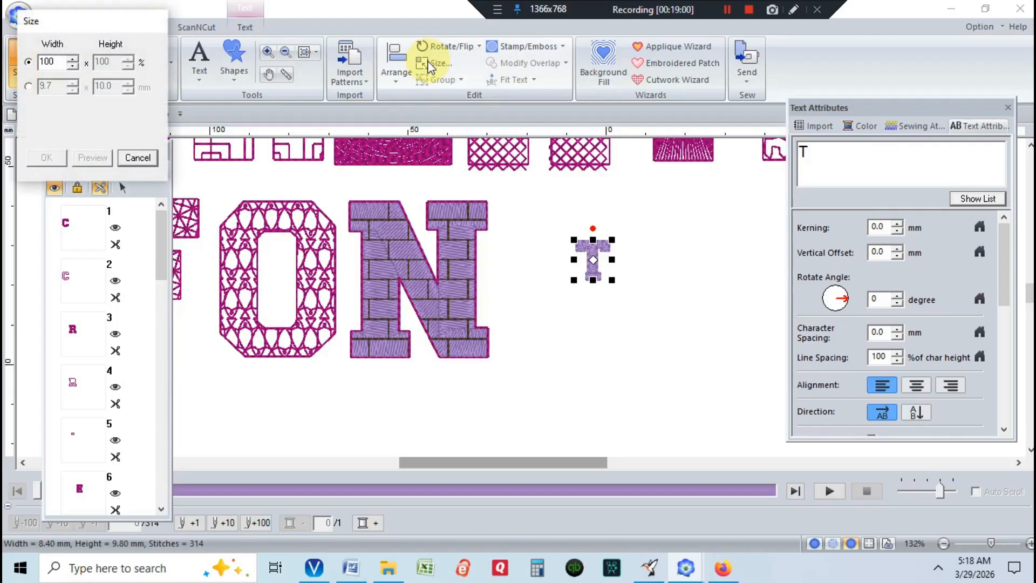
left_click(28, 86)
left_click_drag(116, 87, 82, 89)
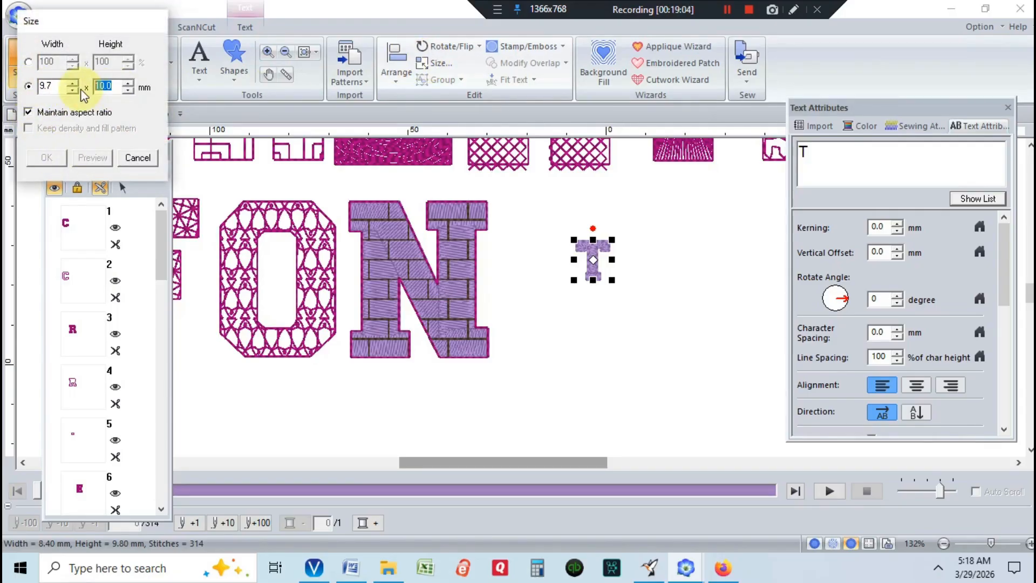
type("40")
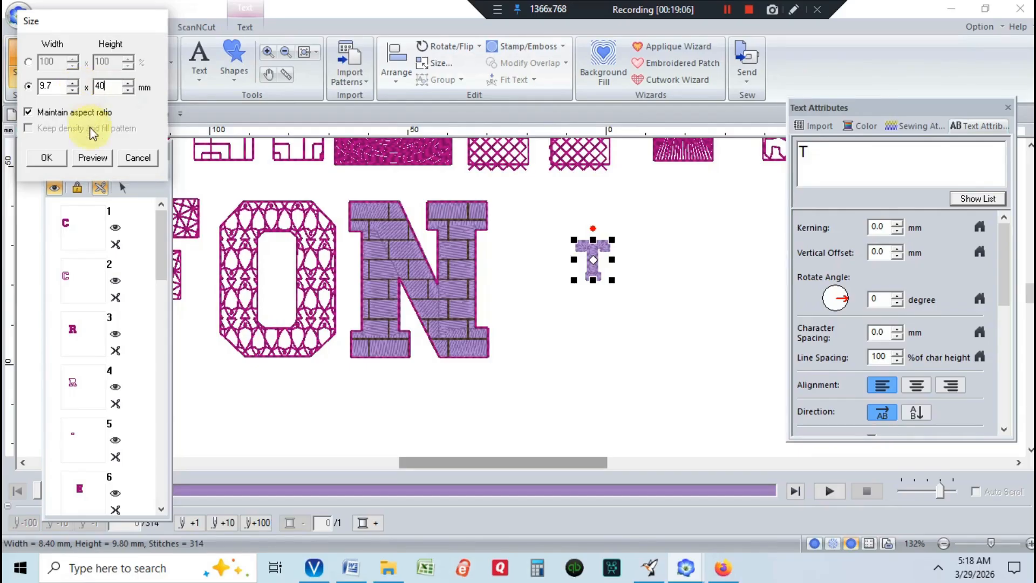
left_click(48, 157)
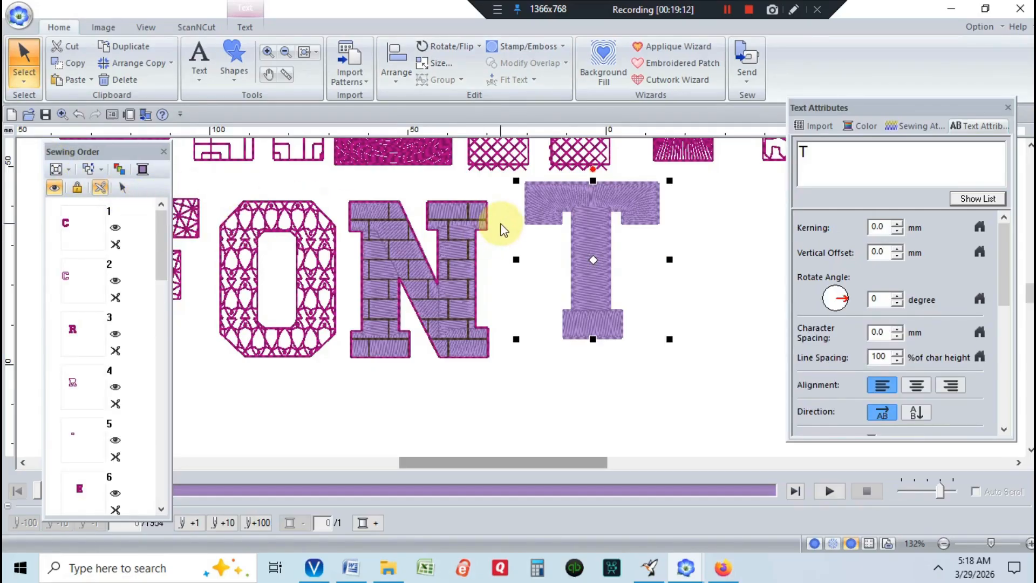
left_click_drag(571, 248, 569, 268)
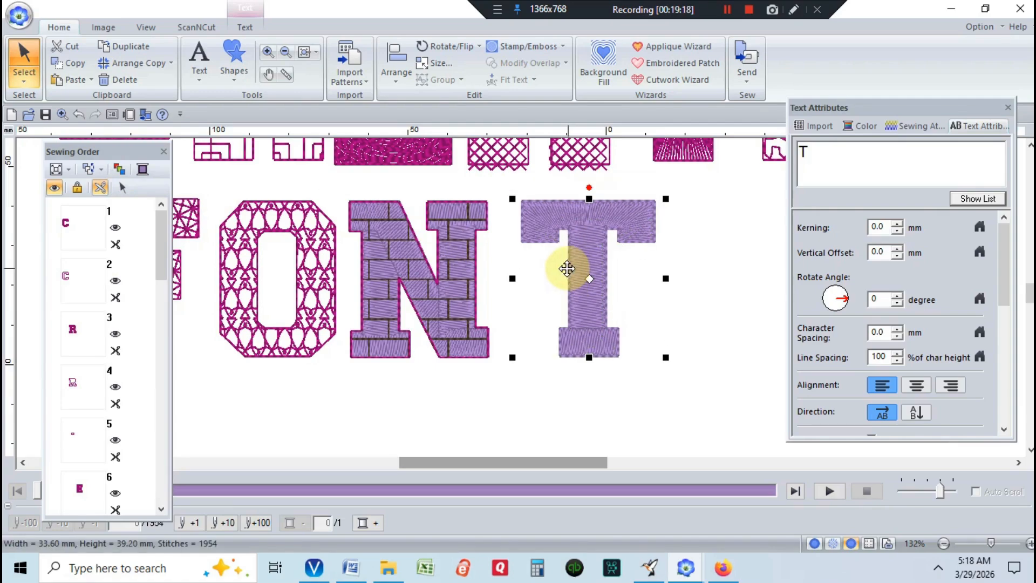
Set the T's region sewing to Not Sewn, keeping its outline, and convert the letter to blocks
left_click(246, 30)
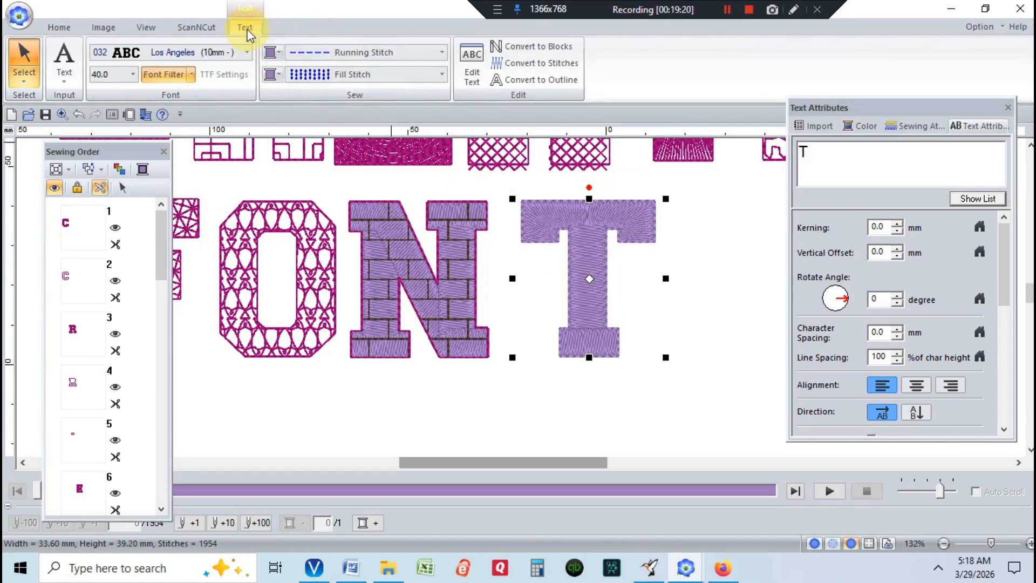
left_click(442, 75)
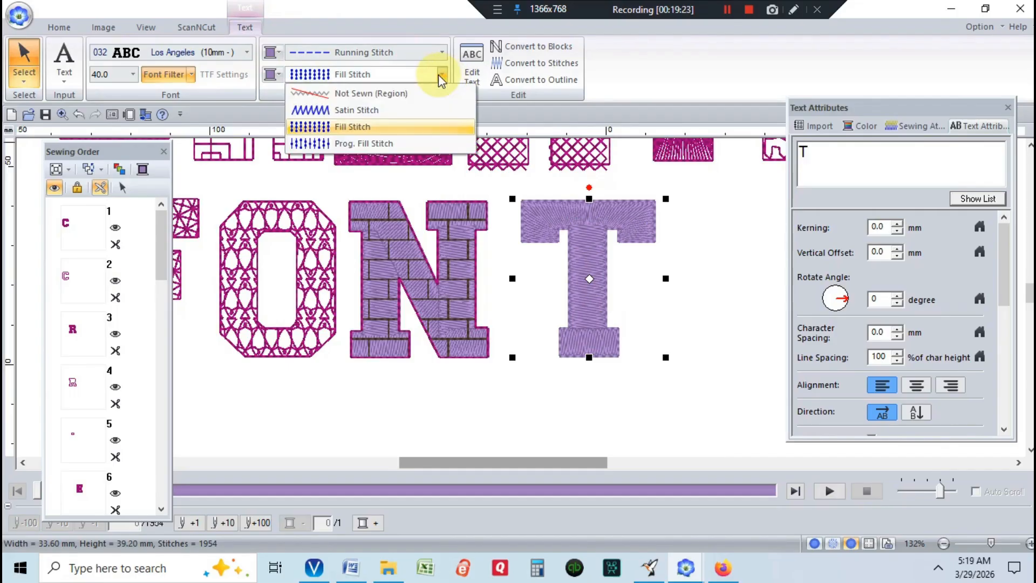
left_click(417, 96)
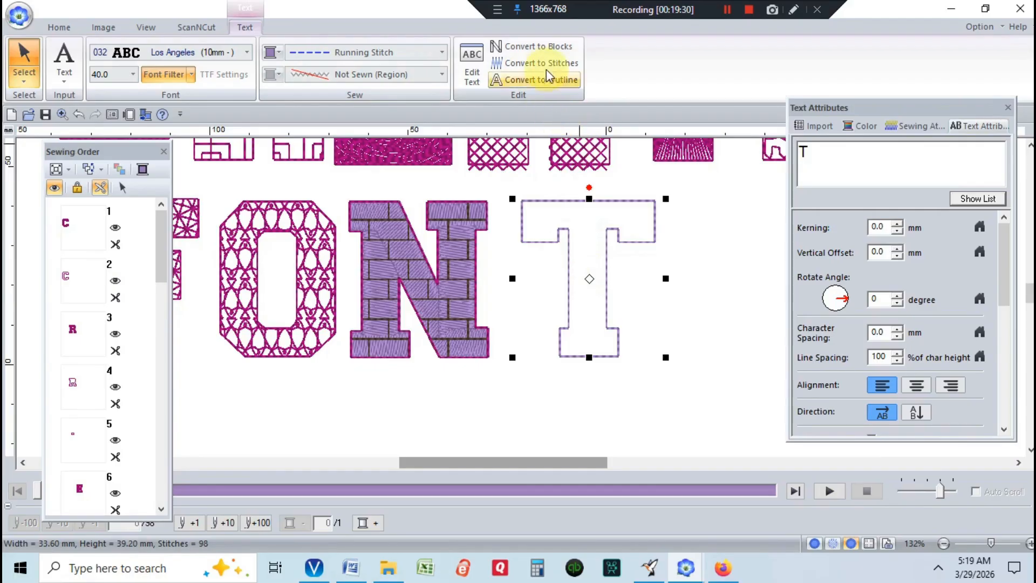
left_click(542, 43)
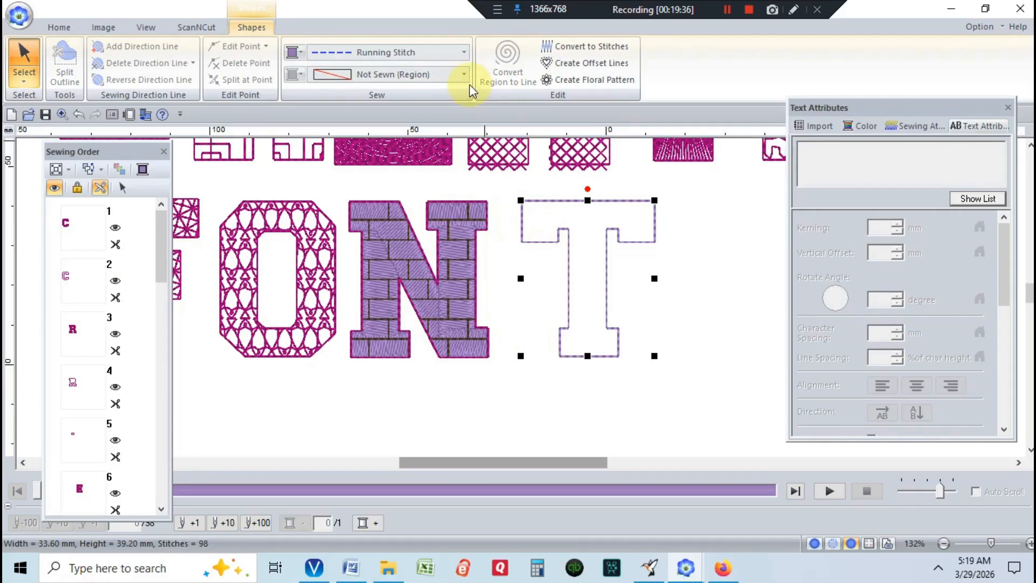
Change the line sewing of the converted T from Running Stitch to Motif Stitch
left_click(463, 52)
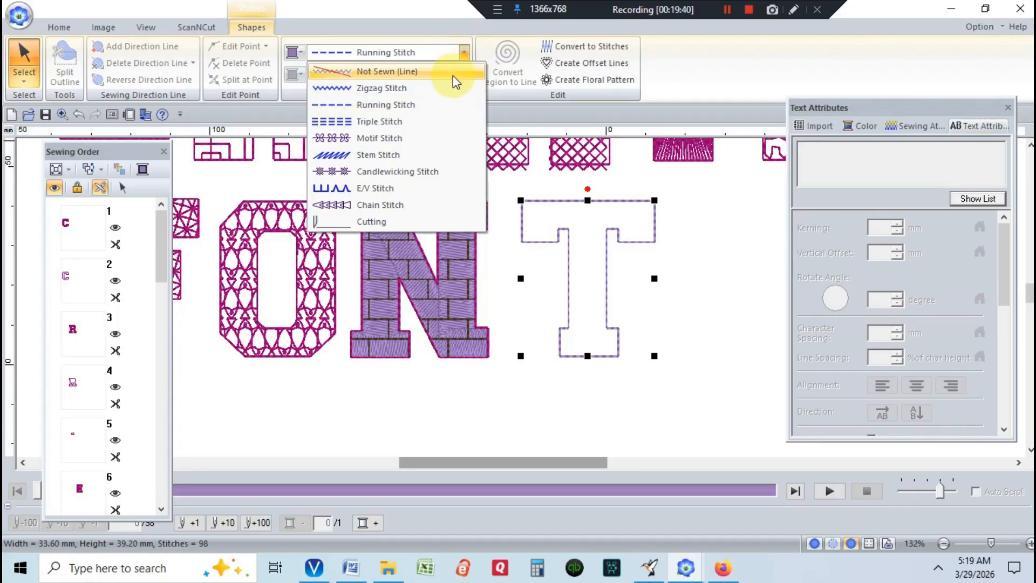
left_click(439, 144)
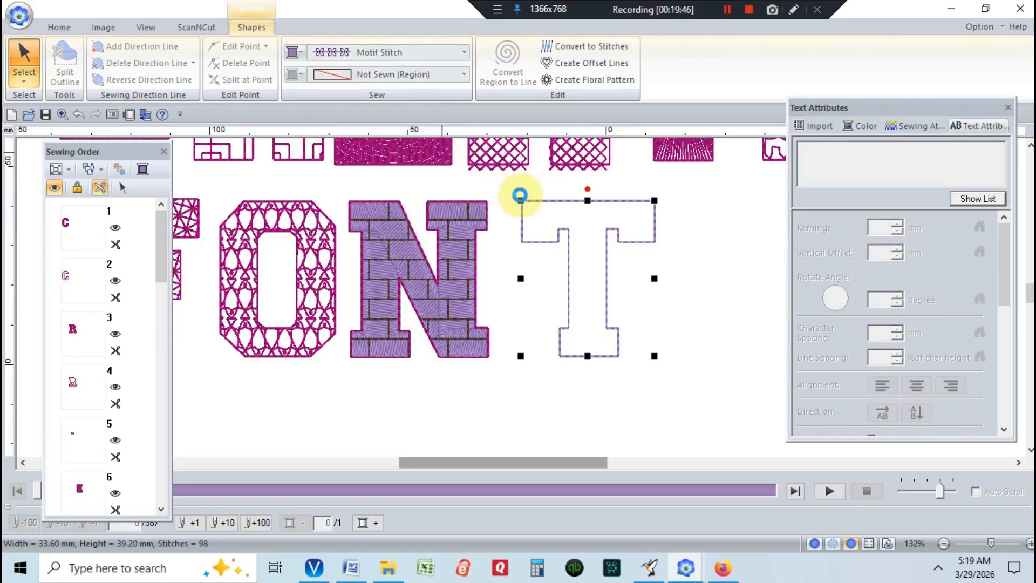
left_click(520, 199)
Browse the motif patterns and apply Heart 1 as the motif of the T's outline
left_click(918, 126)
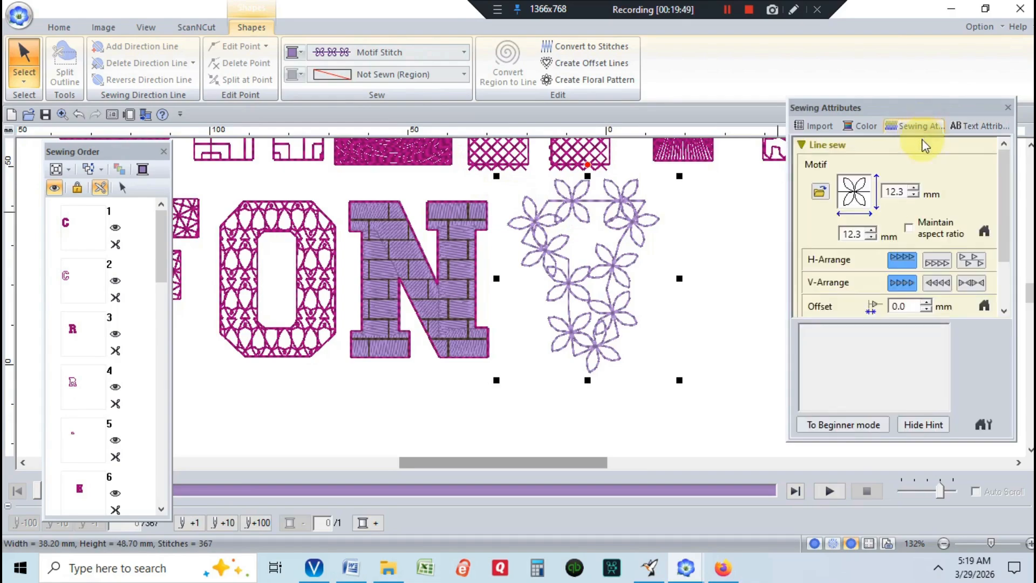
left_click(863, 198)
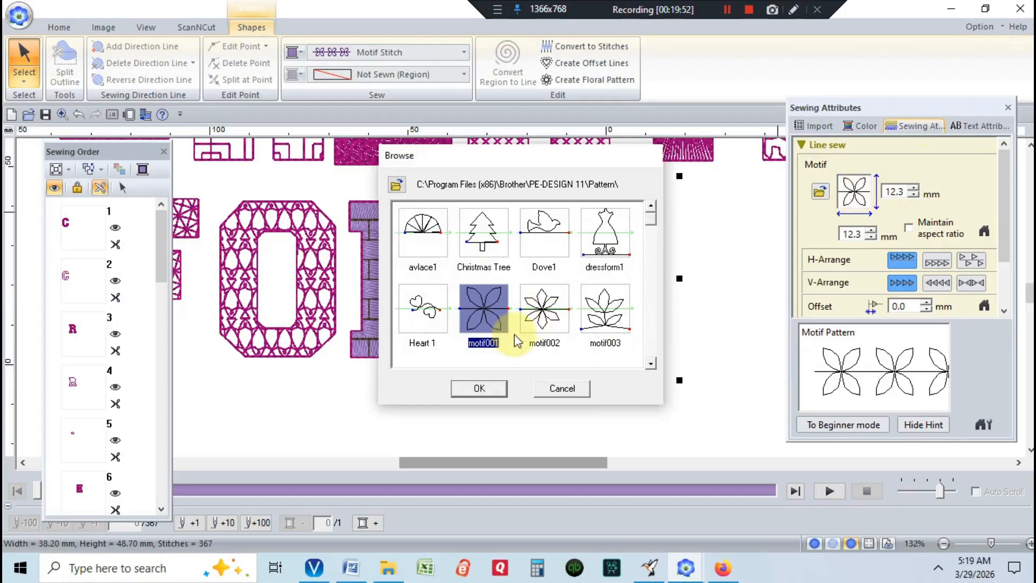
left_click(421, 312)
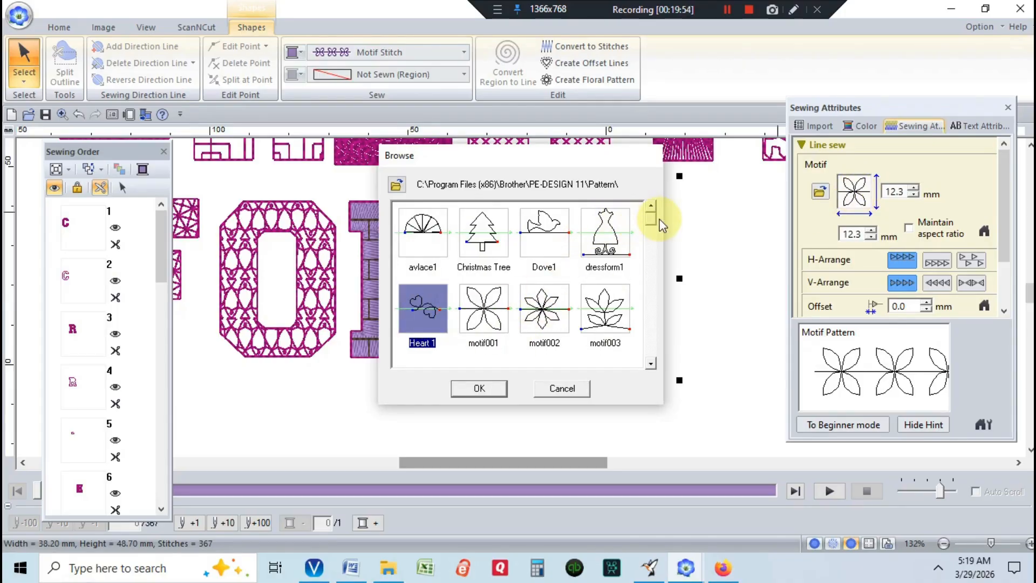
left_click(652, 364)
left_click(651, 364)
left_click(651, 364)
left_click(651, 364)
left_click(651, 364)
left_click(651, 364)
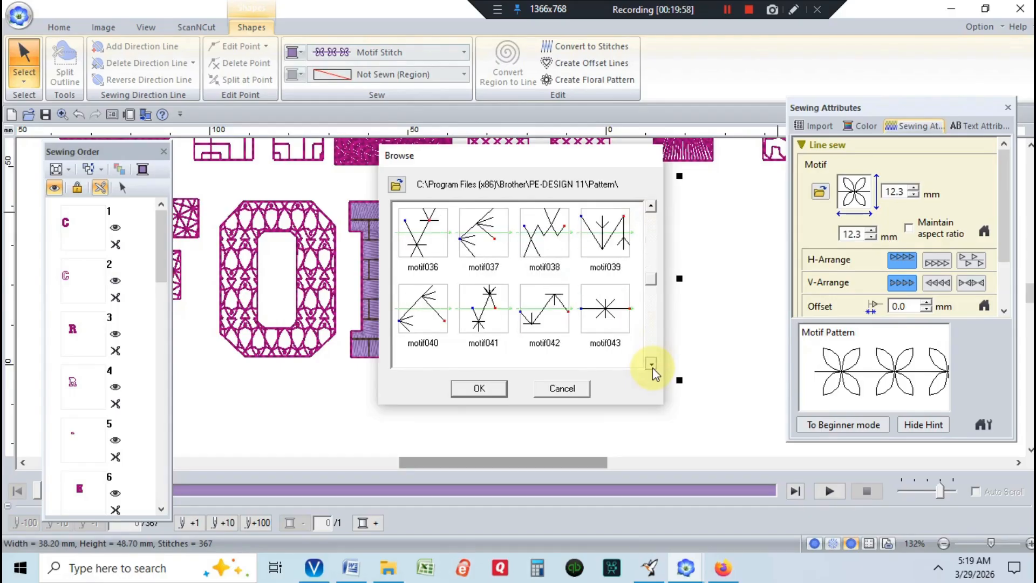
left_click(651, 364)
scroll(590, 306, "down", 3)
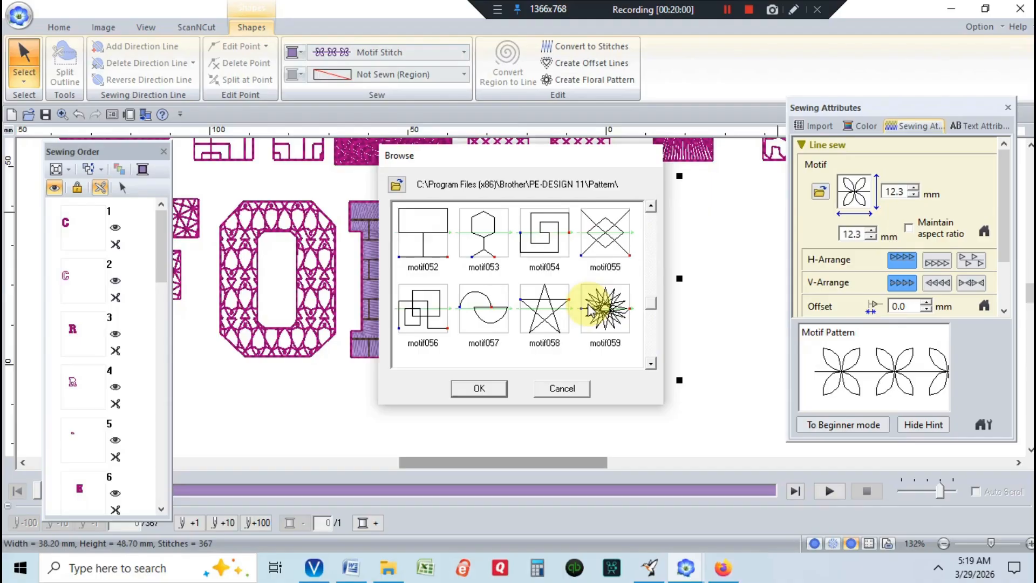
left_click(478, 390)
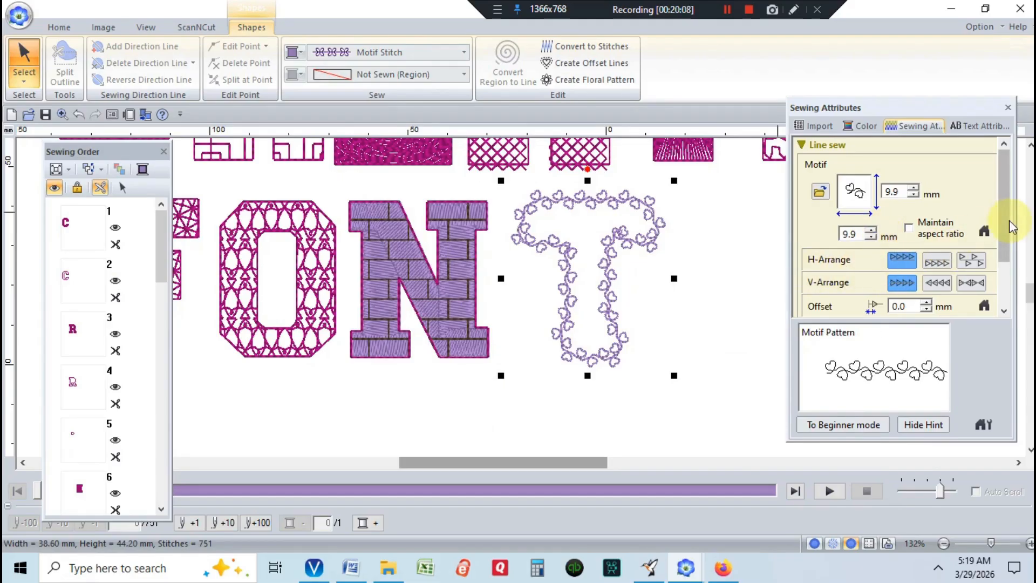
scroll(1003, 231, "down", 1)
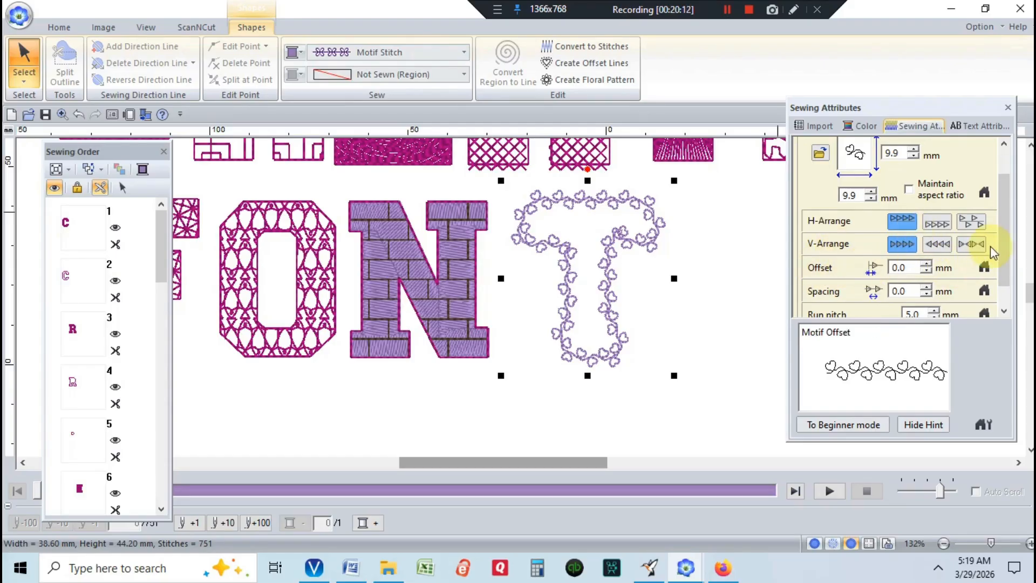
left_click_drag(1001, 239, 998, 277)
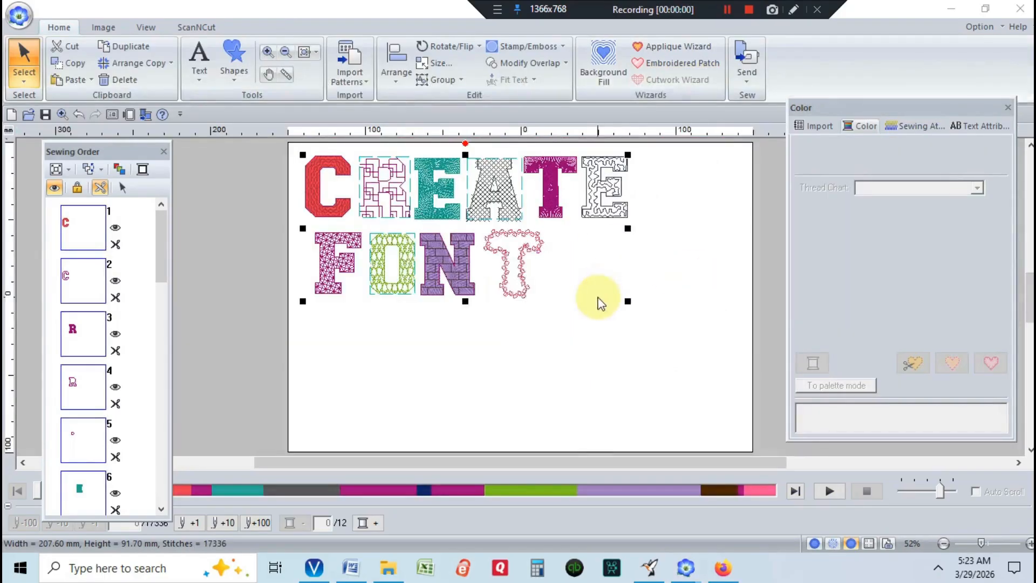
Add the letter S as a new text object after the T in the FONT row
left_click(679, 322)
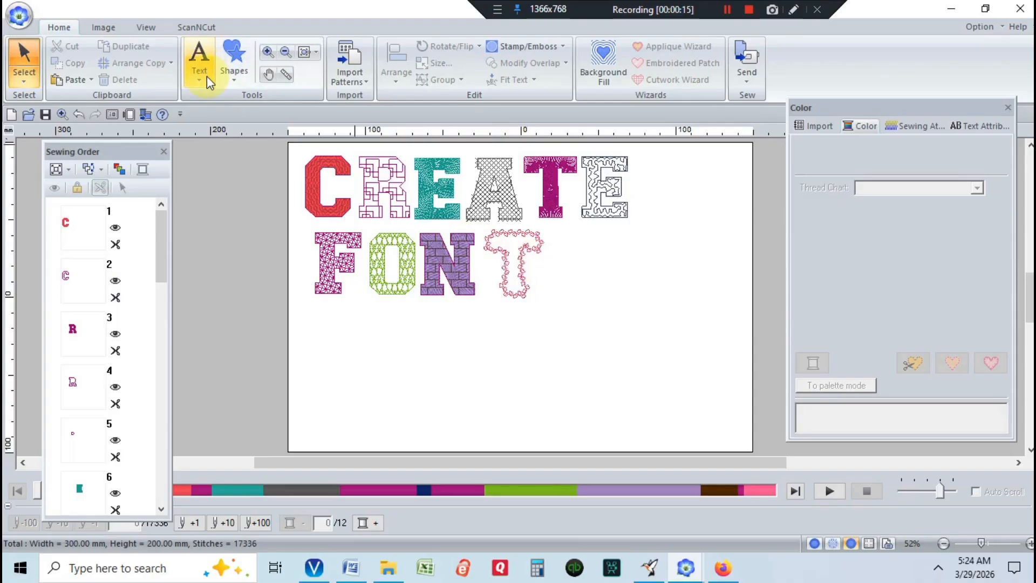
left_click(203, 82)
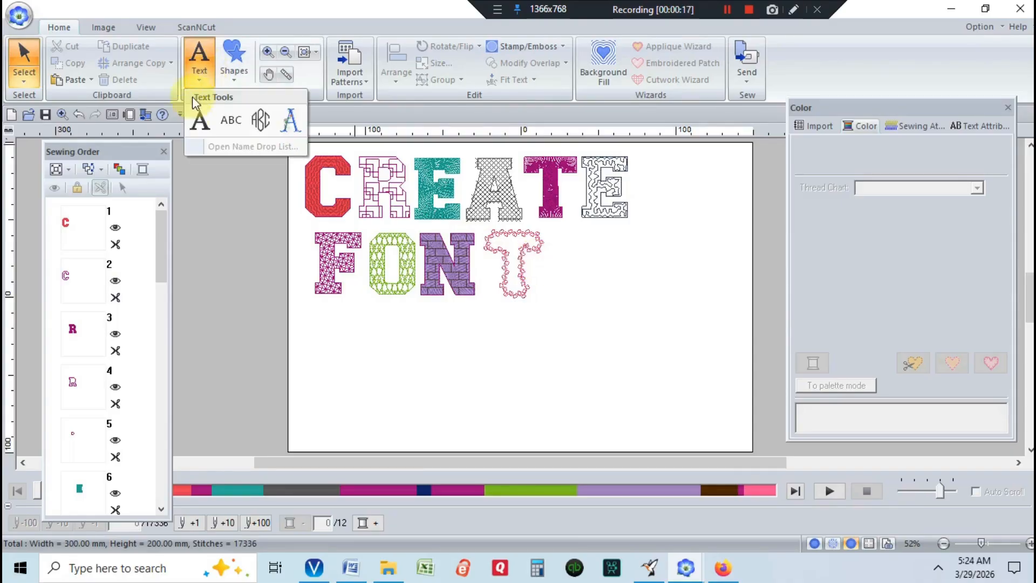
left_click(194, 125)
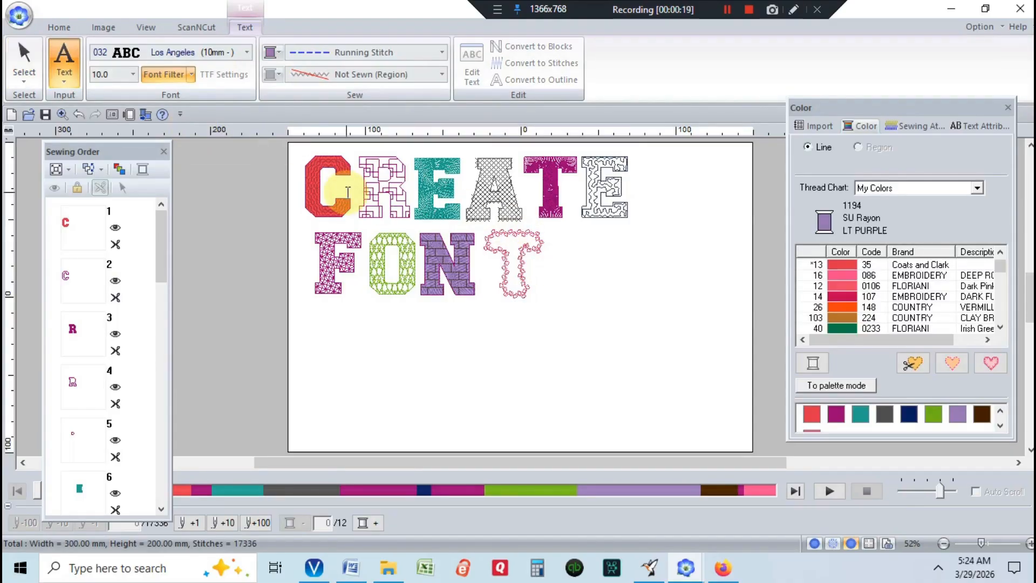
left_click(593, 252)
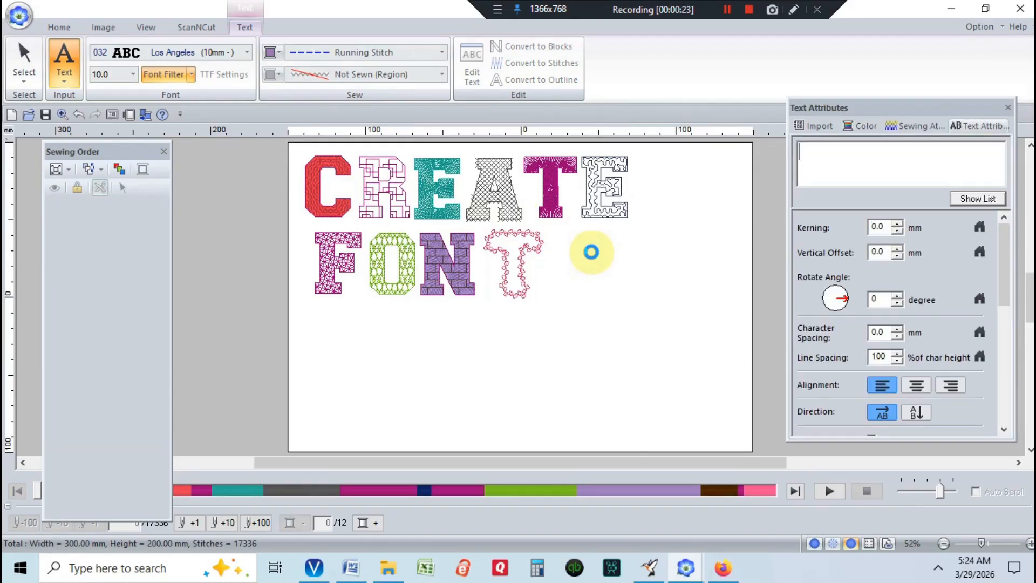
type("S")
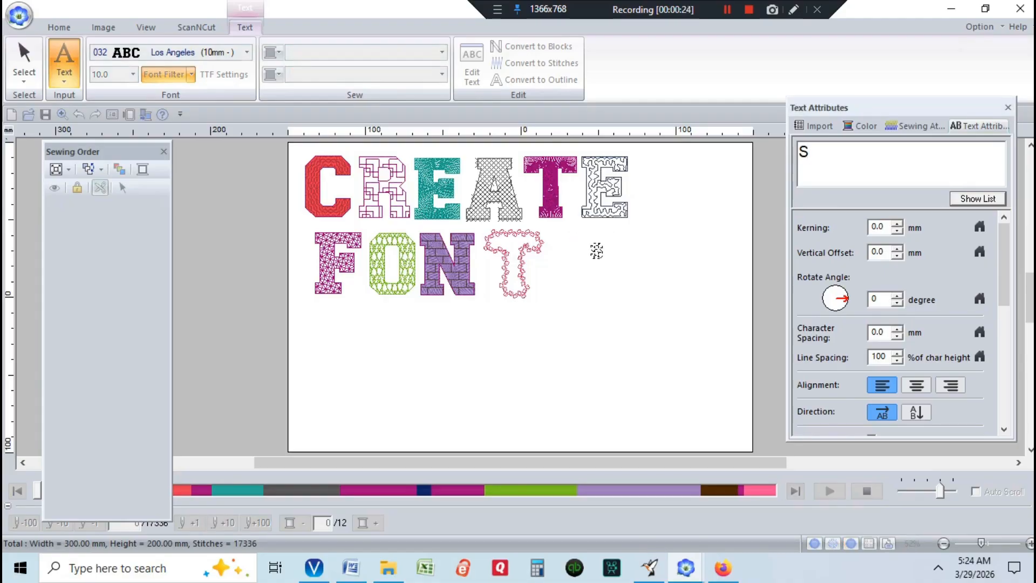
left_click(596, 250)
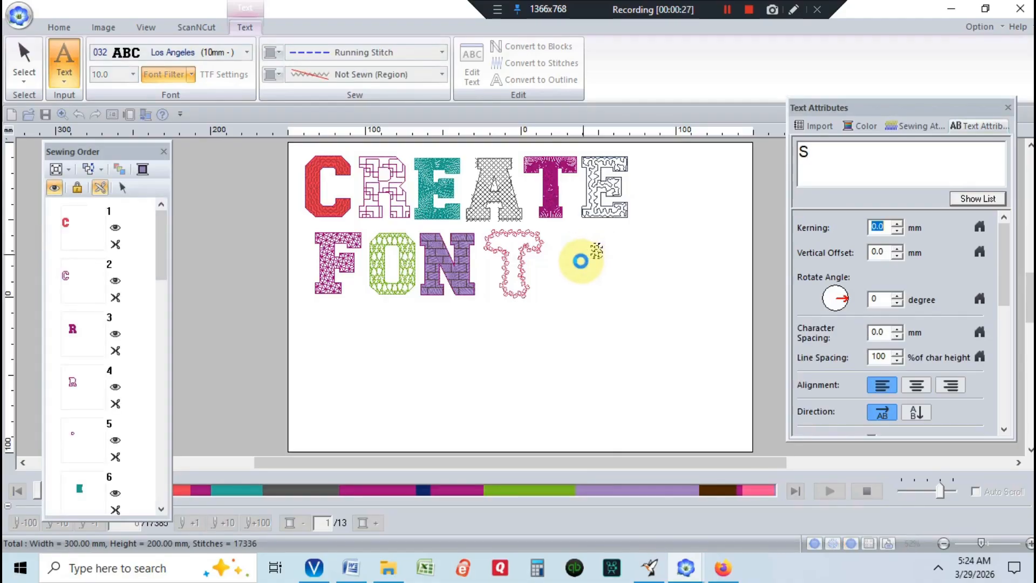
Resize the S to a height of 40 mm with the aspect ratio maintained and align it beside the T
left_click(57, 27)
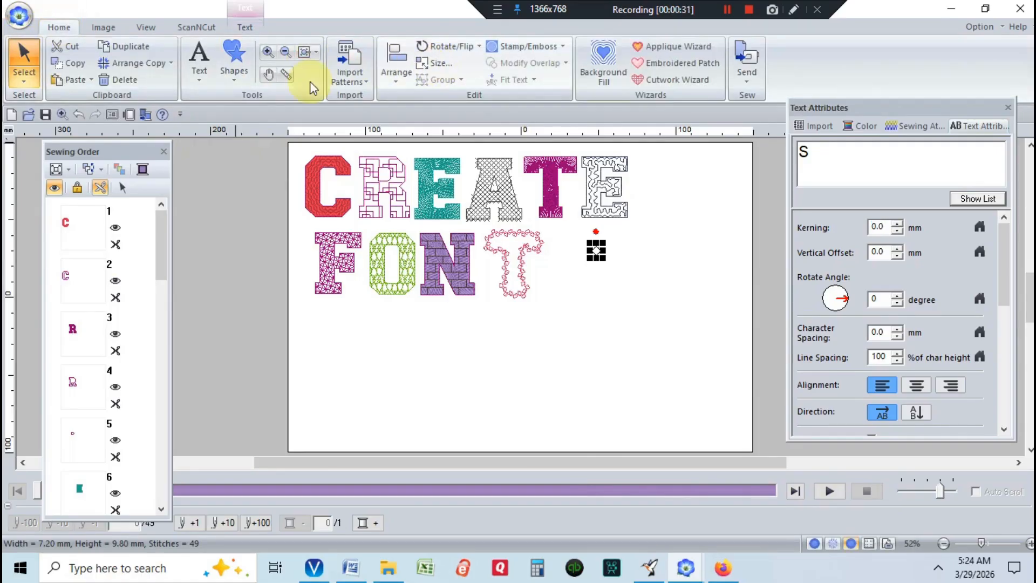
left_click(432, 64)
left_click(29, 87)
double_click(114, 86)
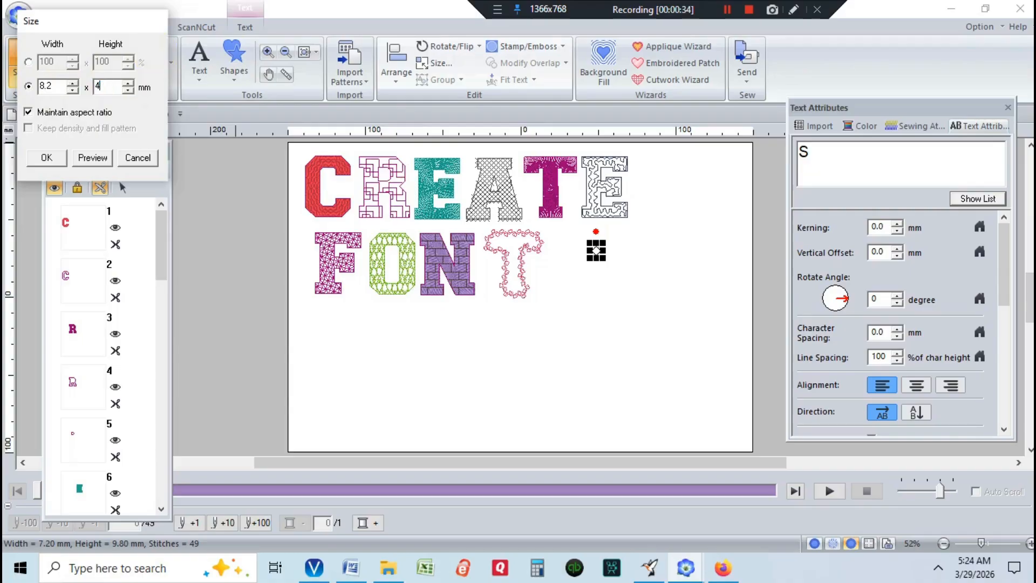
left_click(47, 158)
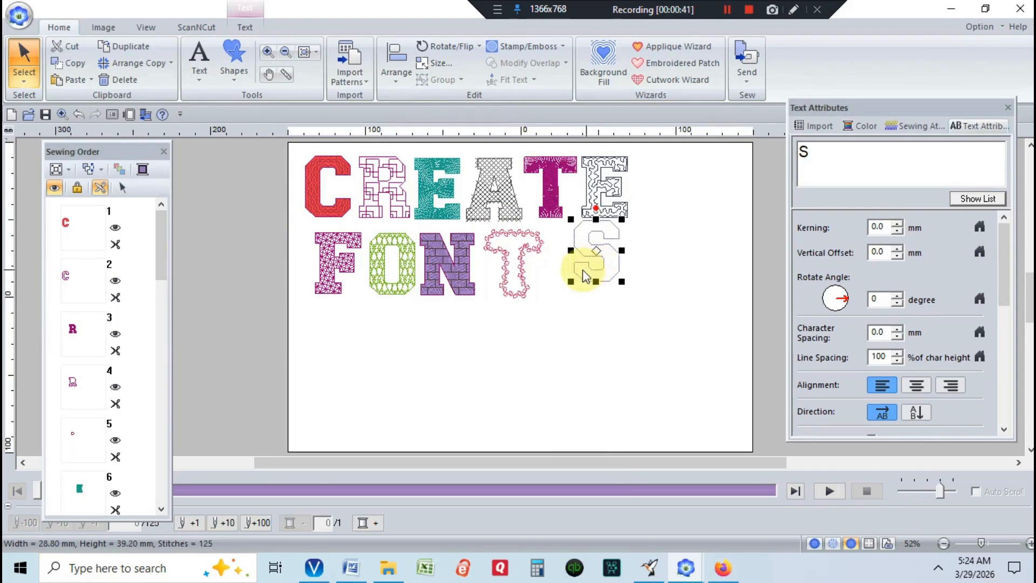
left_click_drag(575, 278, 552, 285)
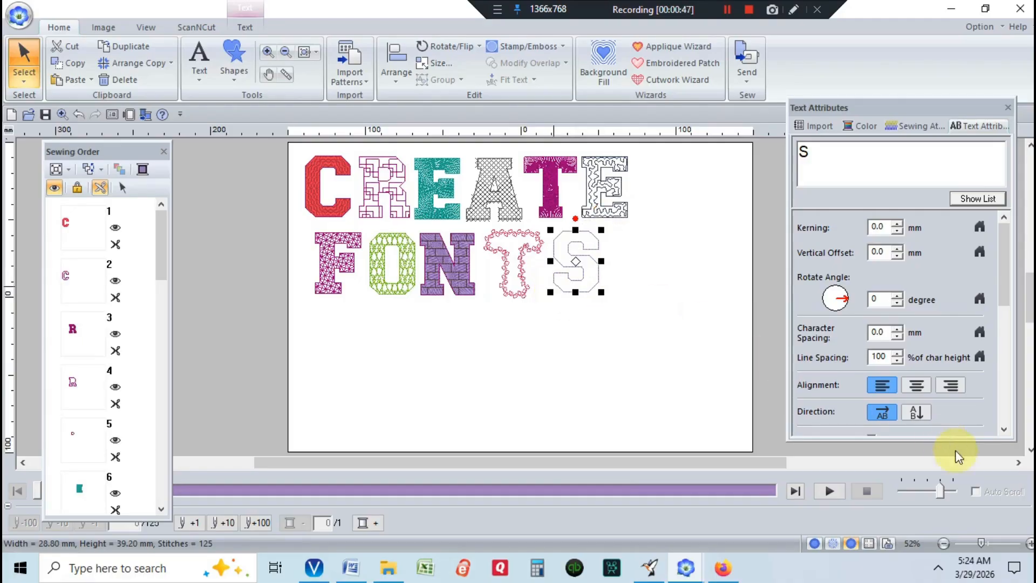
Set the S's region sewing to Fill Stitch, keeping its Running Stitch outline
left_click(1029, 544)
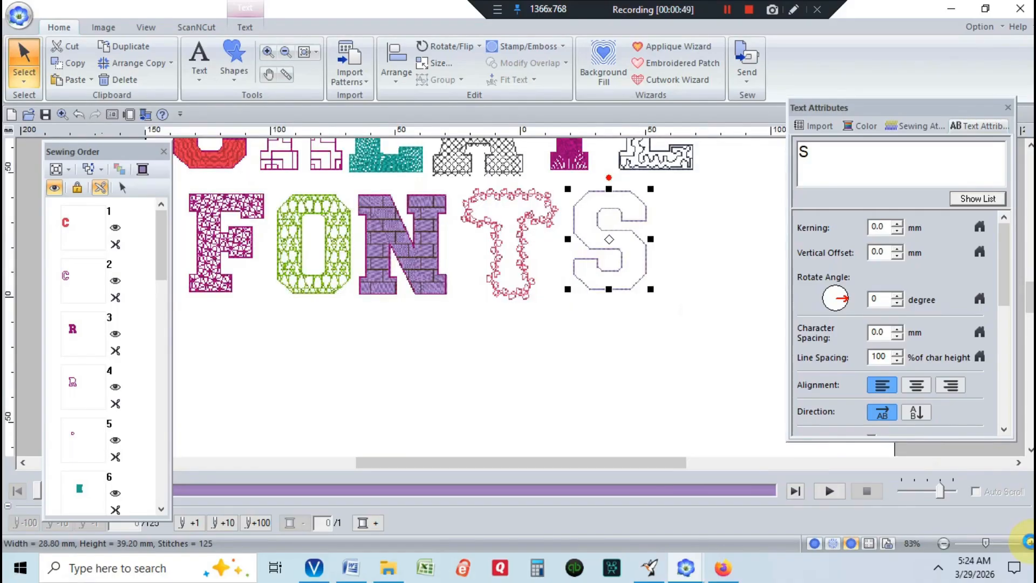
left_click(1029, 543)
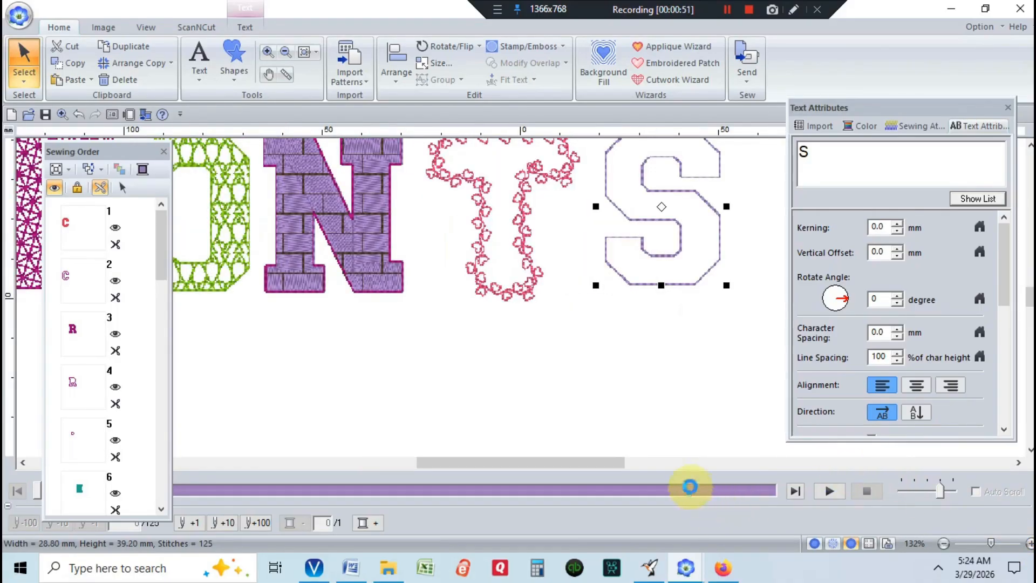
left_click_drag(576, 468, 592, 460)
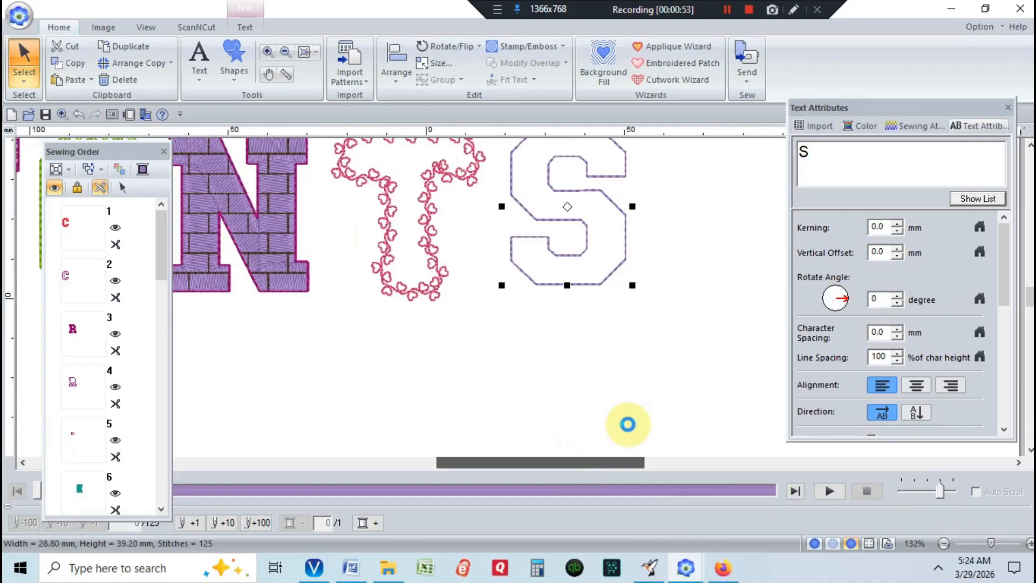
scroll(624, 426, "up", 1)
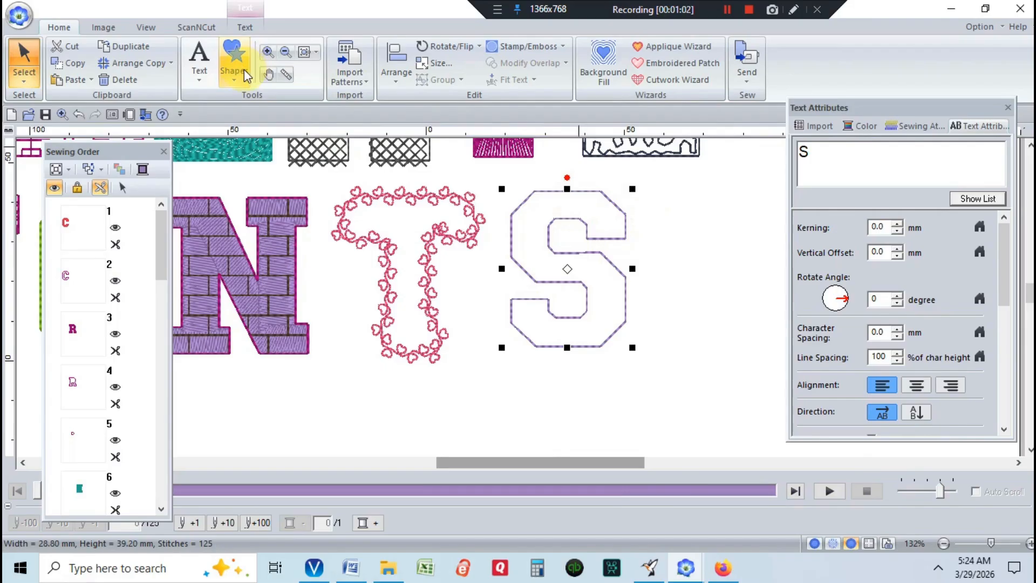
left_click(250, 30)
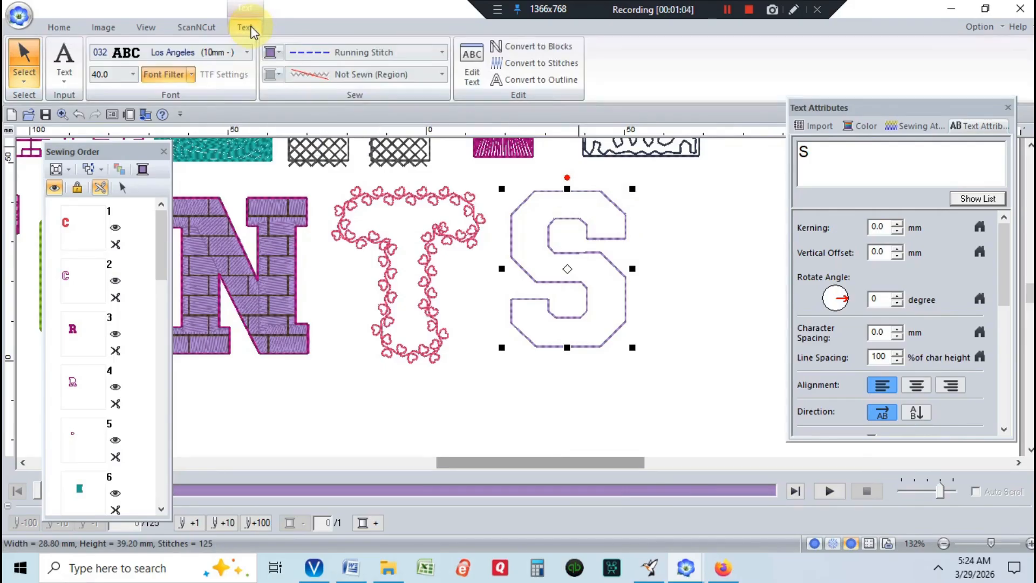
left_click(440, 76)
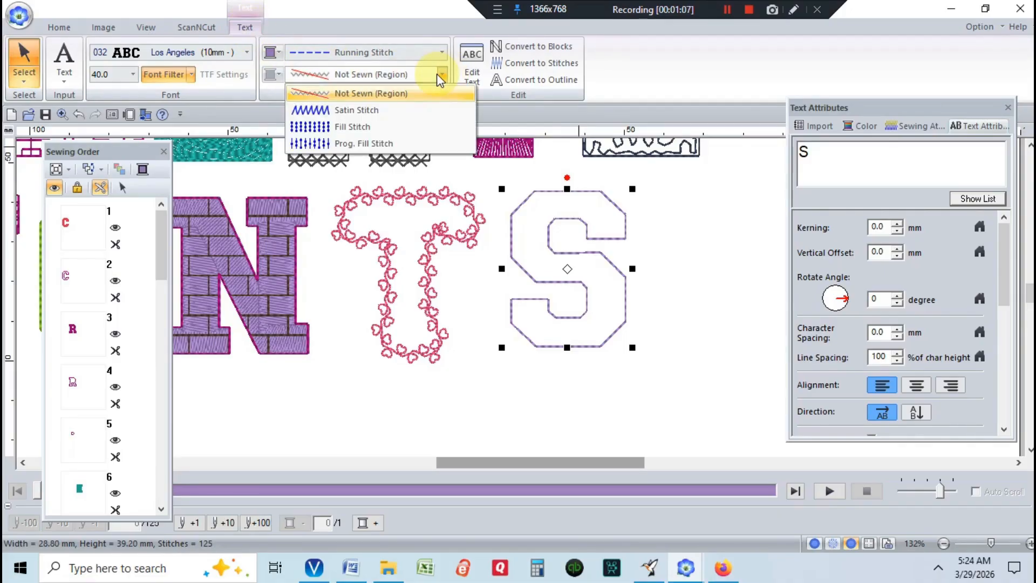
left_click(385, 127)
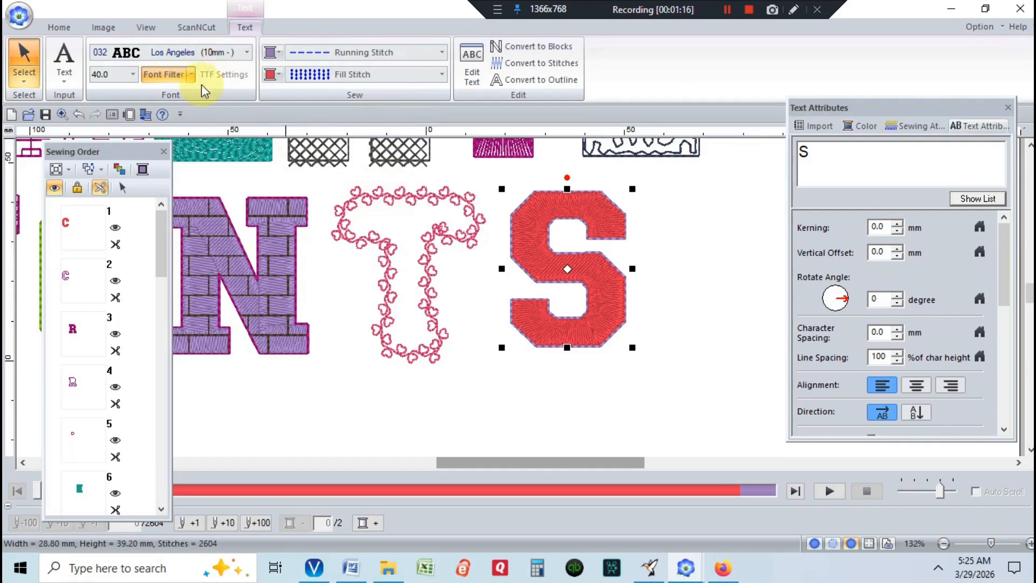
Draw a small circle about 3.6 mm across on the upper-left curve of the S
left_click(58, 28)
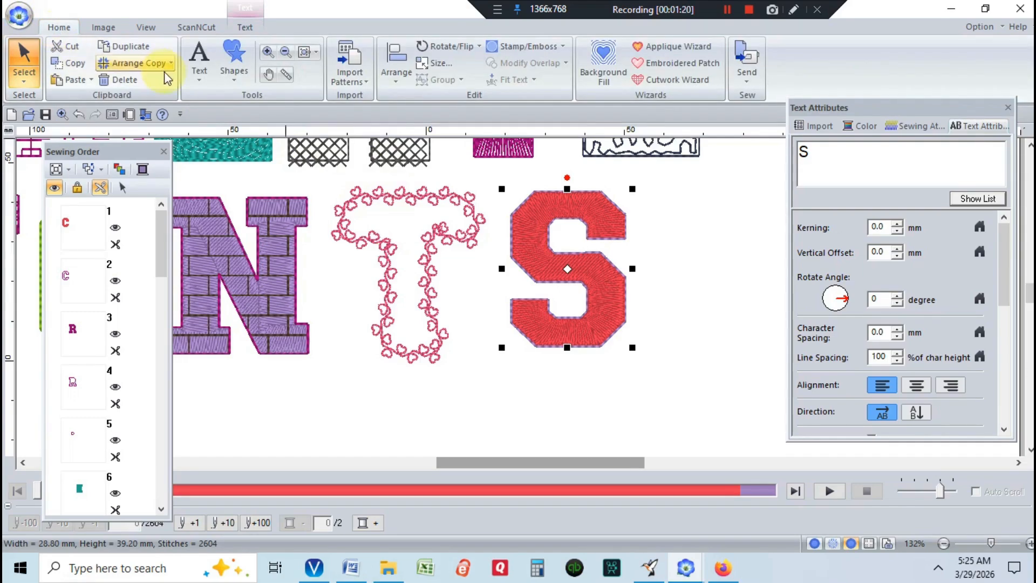
left_click(235, 69)
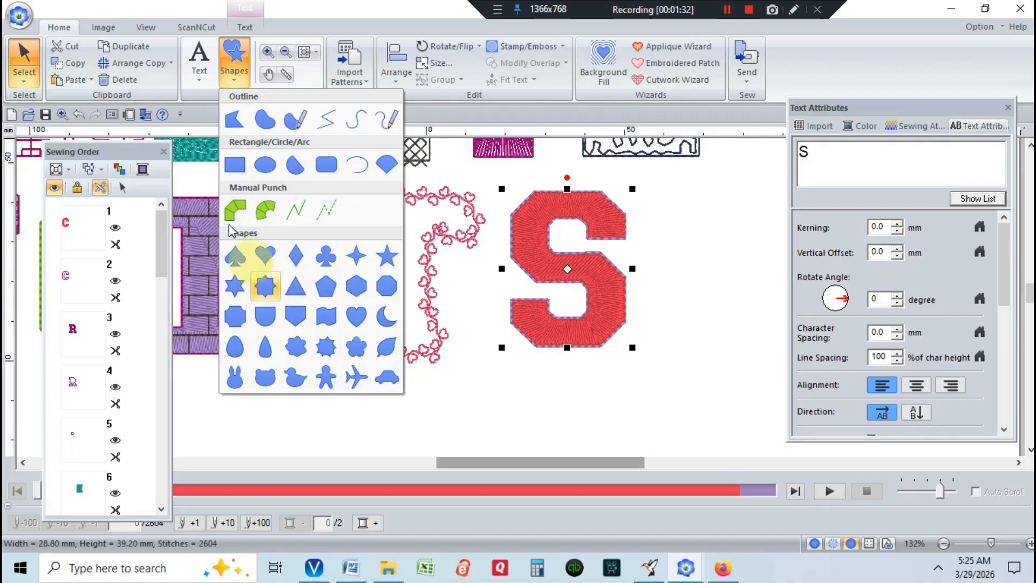
left_click(264, 166)
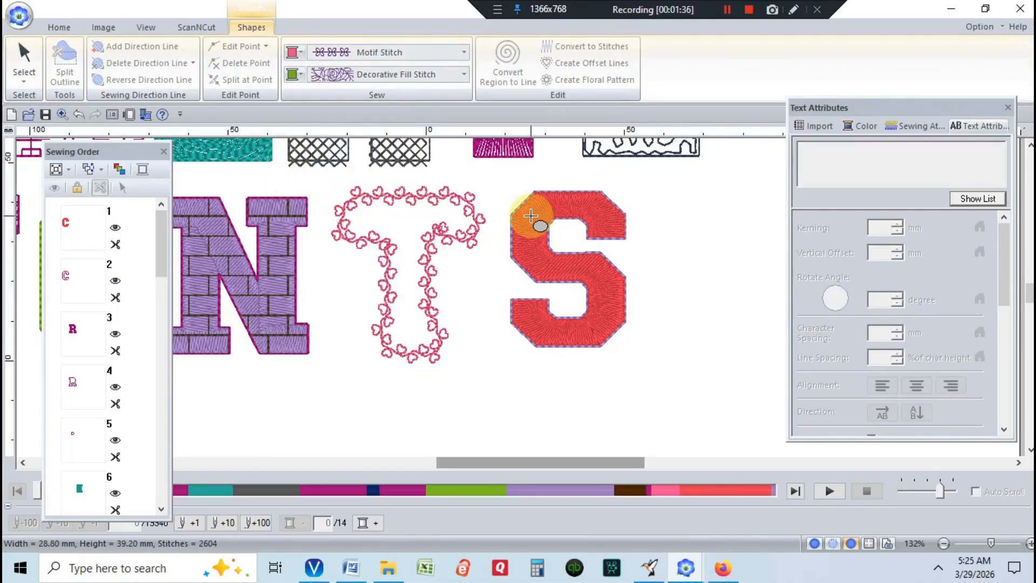
left_click_drag(528, 215, 556, 231)
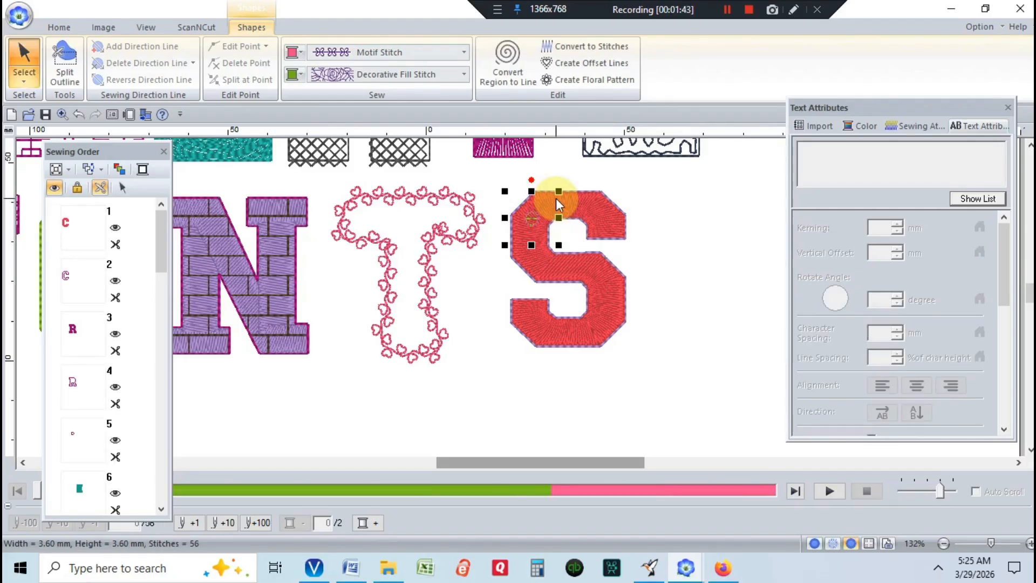
Set the small circle's region sewing to Fill Stitch and its line sewing to Not Sewn
left_click(465, 74)
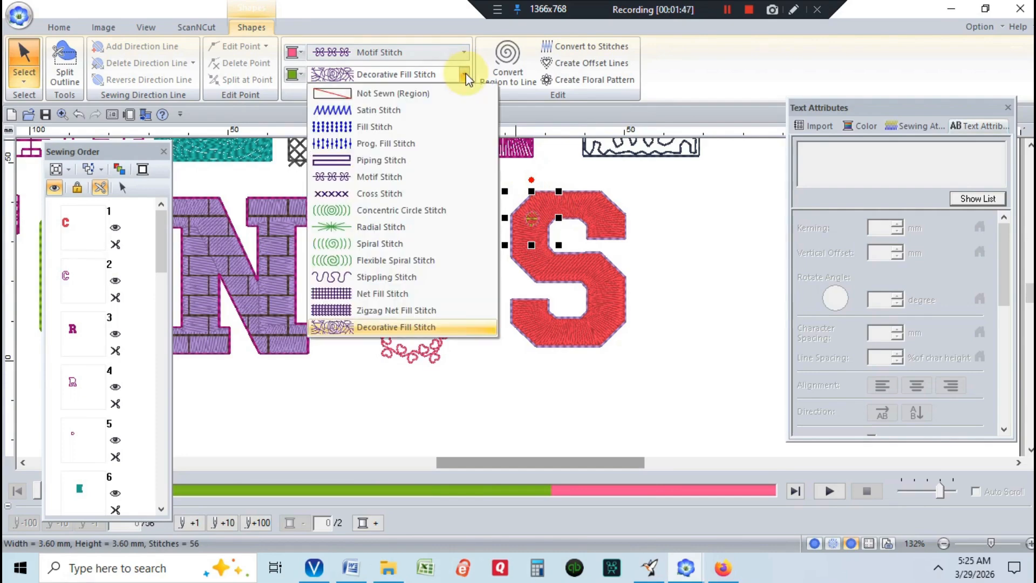
left_click(427, 128)
left_click(548, 215)
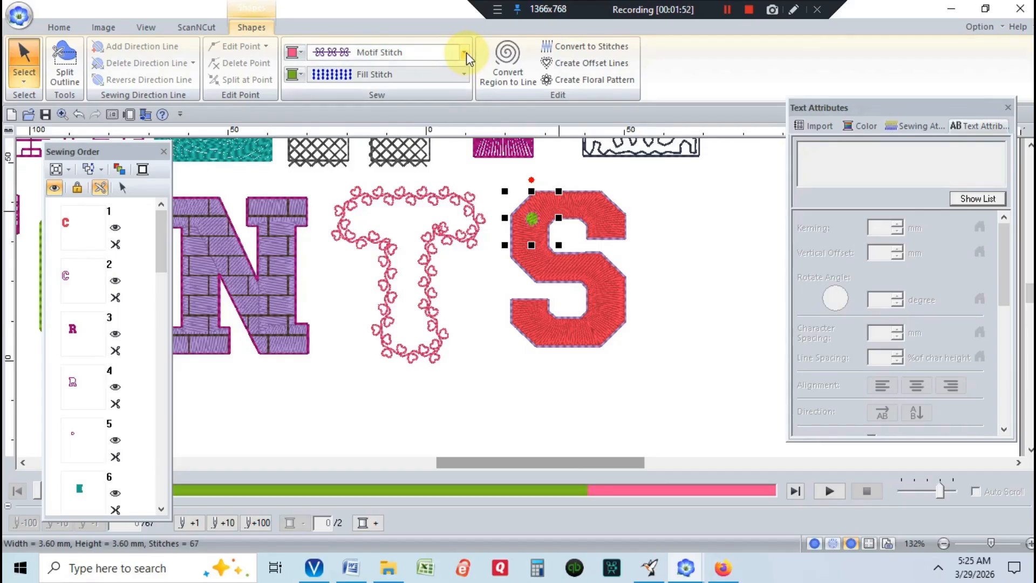
left_click(465, 52)
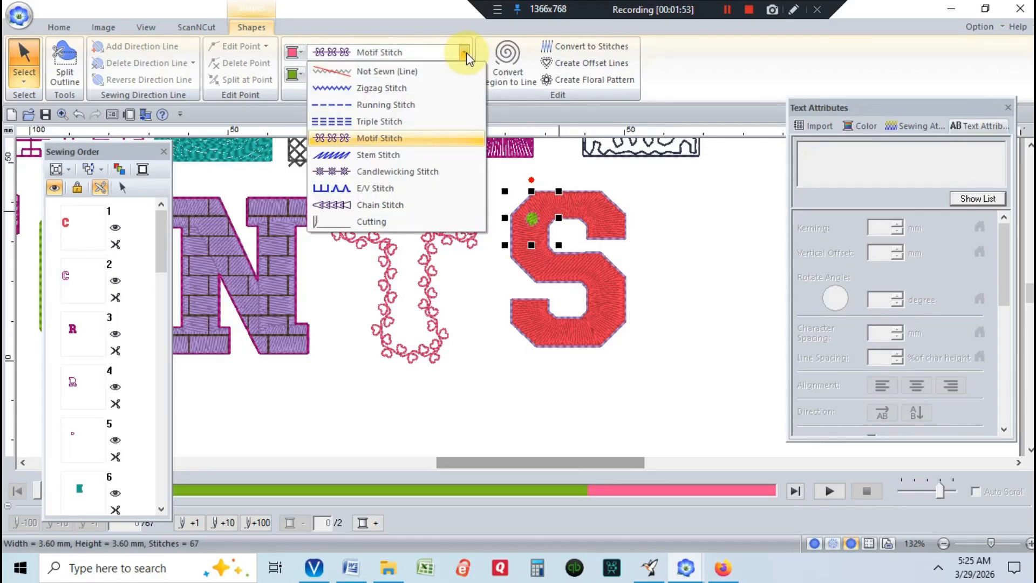
left_click(443, 71)
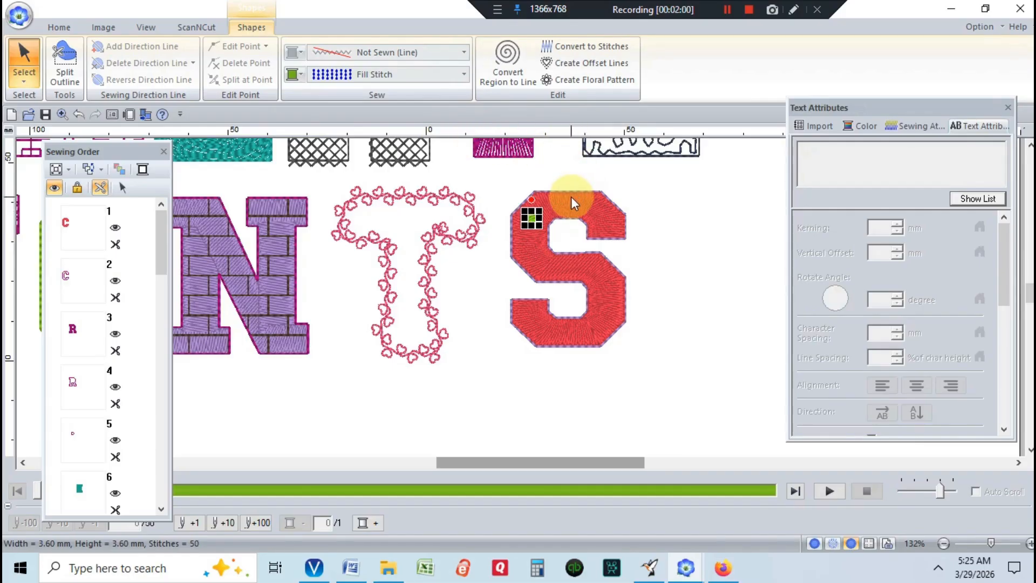
left_click(667, 205)
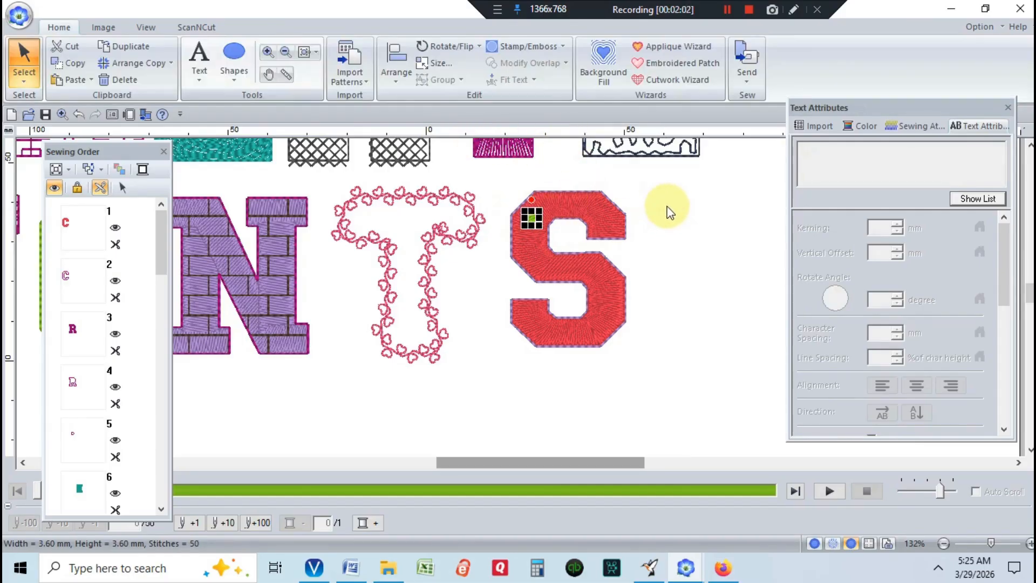
Draw a second filled circle about 3.6 mm across in the middle of the S's top stroke
left_click(231, 83)
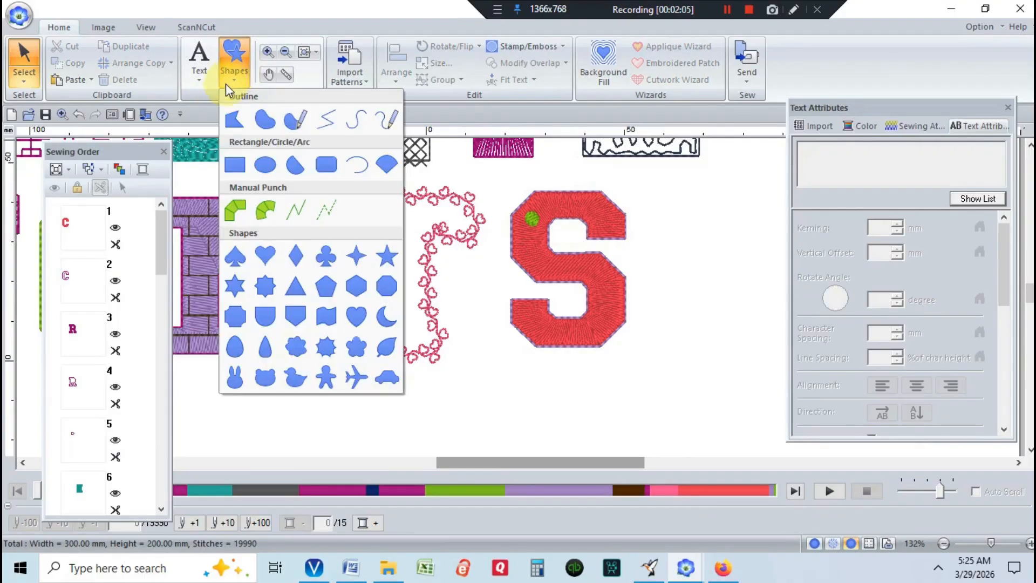
left_click(266, 164)
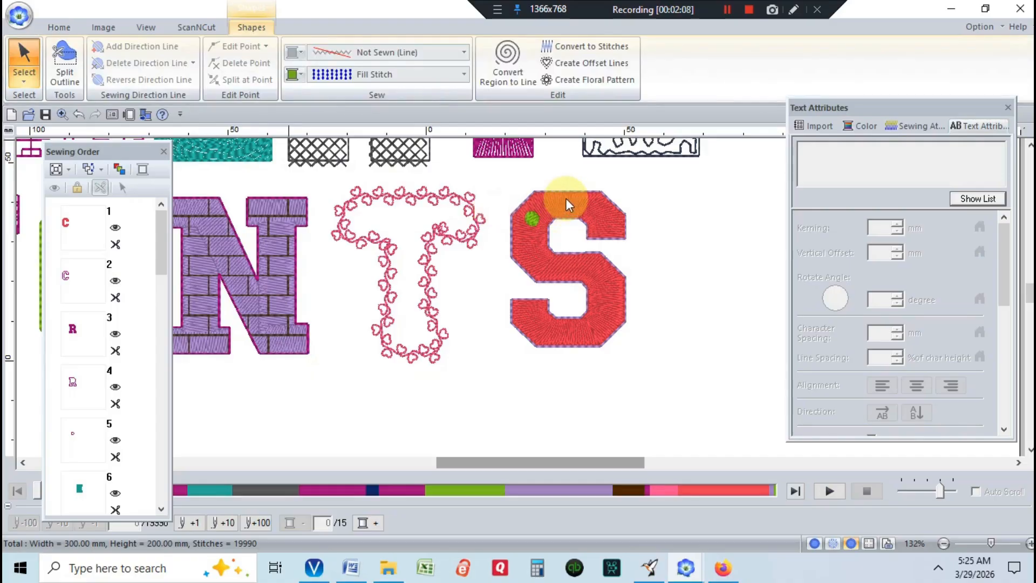
left_click_drag(567, 197, 581, 211)
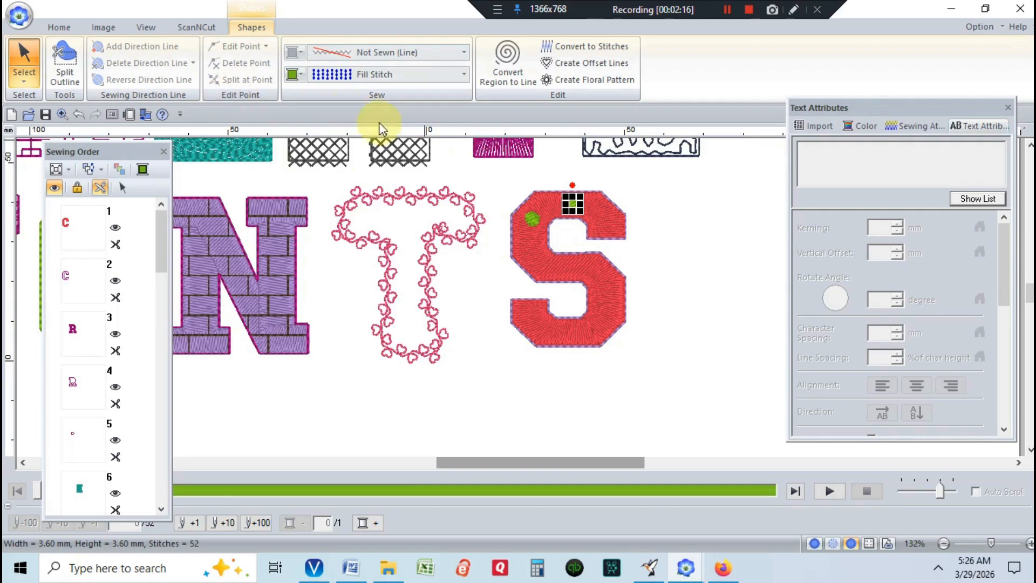
Copy the selected filled dot, paste it, and place the copy on the upper-right end of the S
left_click(61, 27)
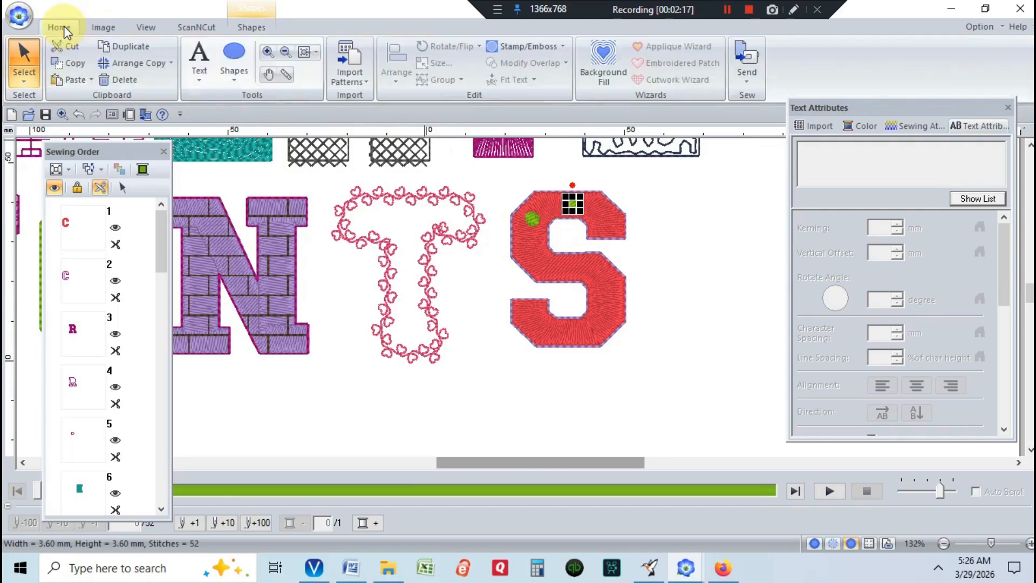
left_click(72, 79)
left_click(72, 79)
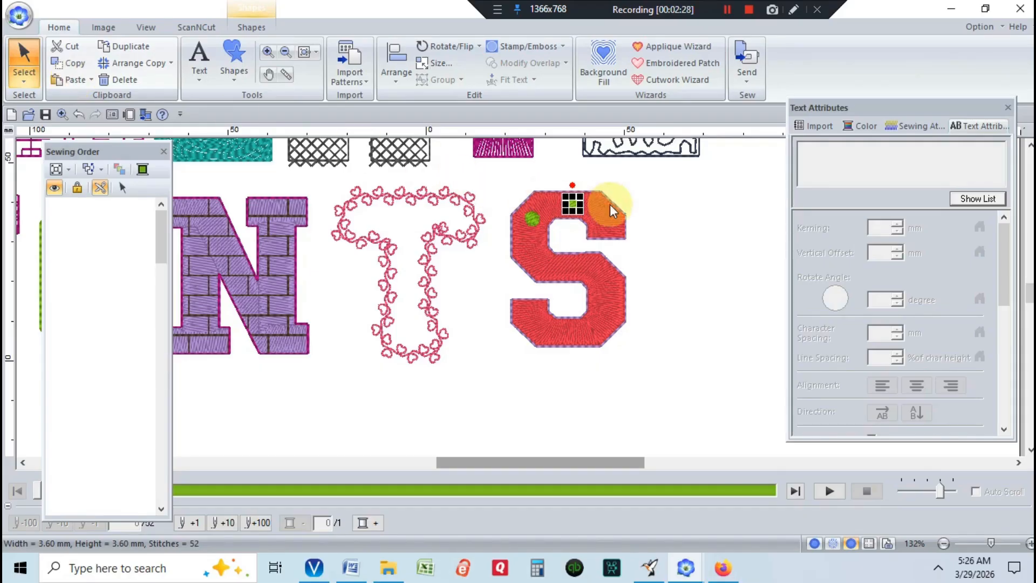
left_click(570, 207)
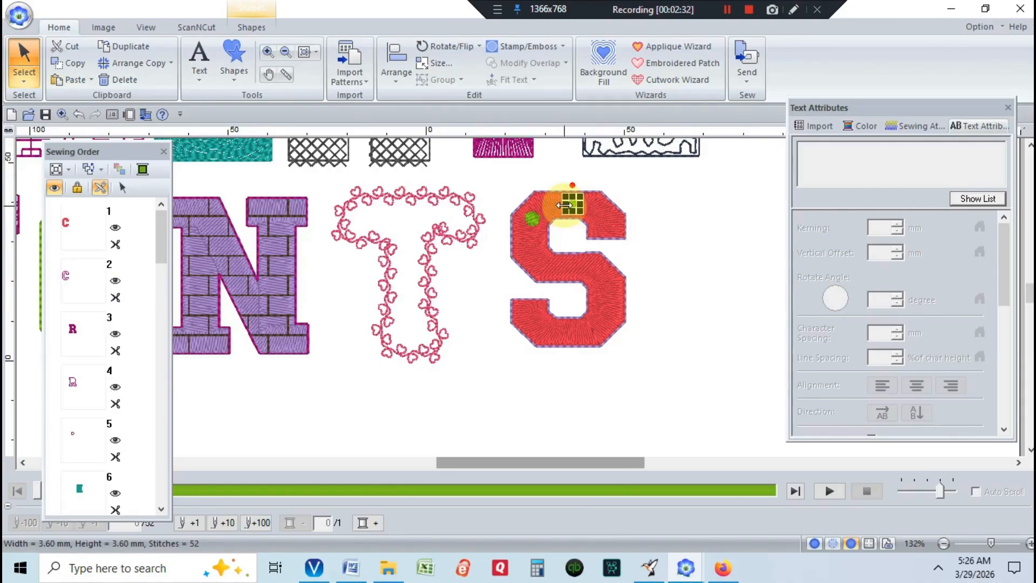
left_click_drag(572, 204, 608, 226)
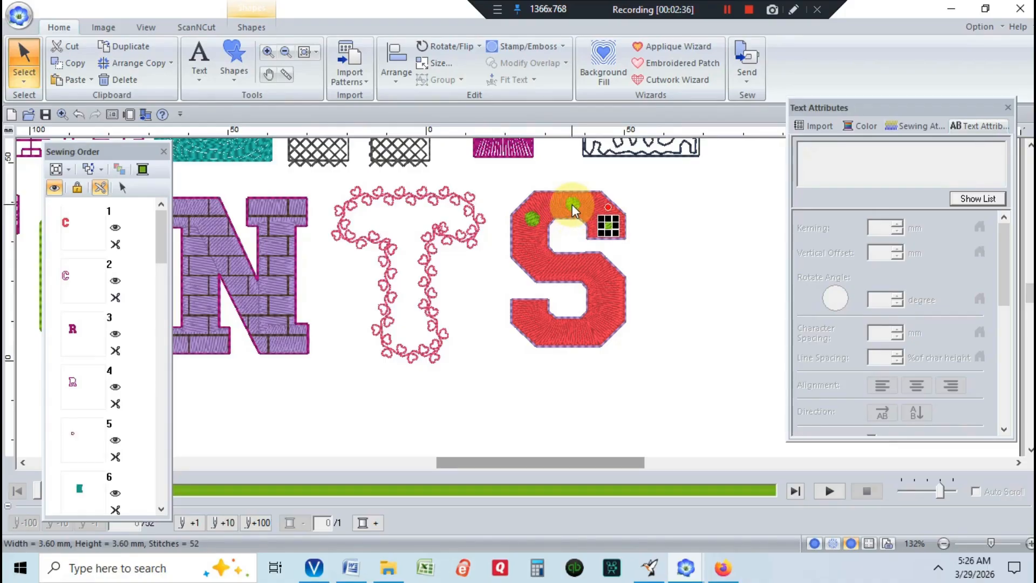
Paste three more filled dots and place them on the S's left curve, middle stroke and lower-right curve
key("ctrl+z")
left_click_drag(575, 204, 532, 250)
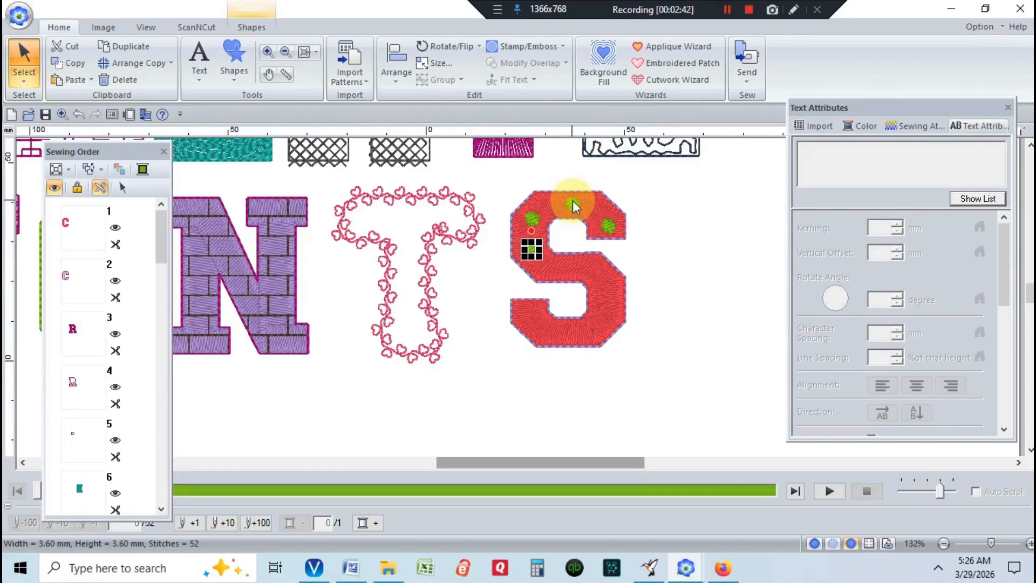
left_click_drag(571, 200, 573, 265)
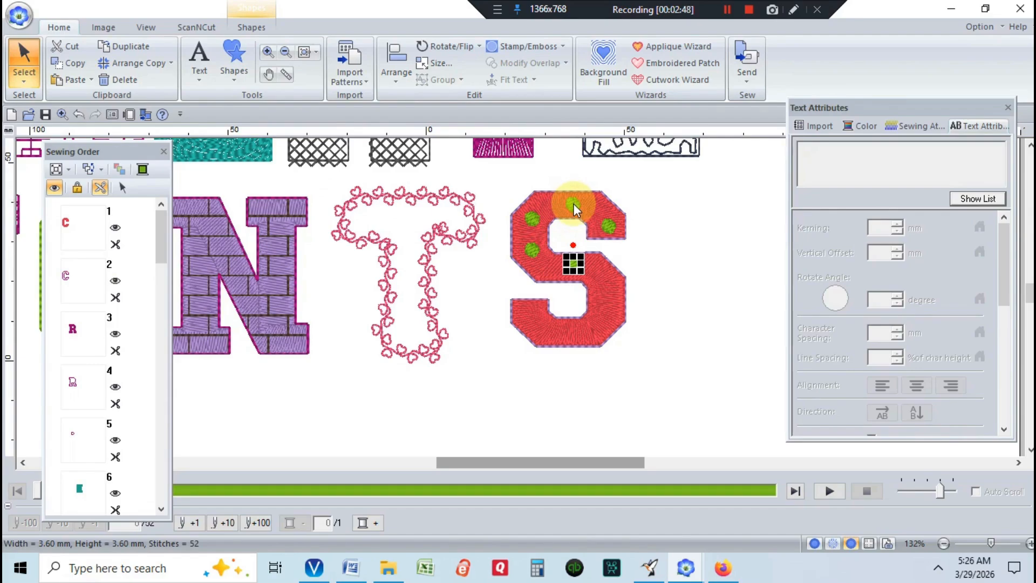
left_click_drag(573, 208, 530, 265)
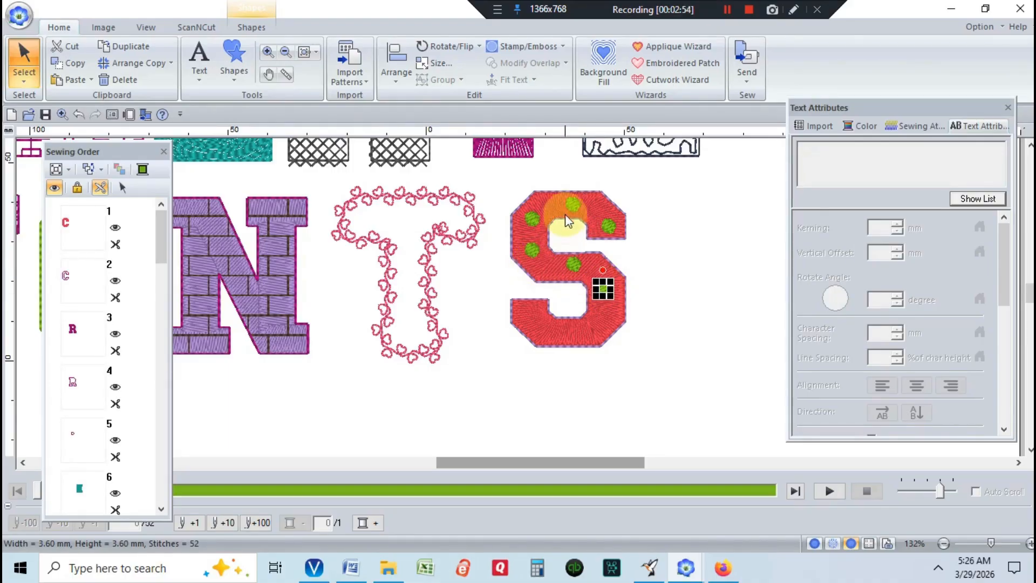
Paste three more filled dots and space them along the bottom stroke and lower-left end of the S, then deselect
left_click(574, 203)
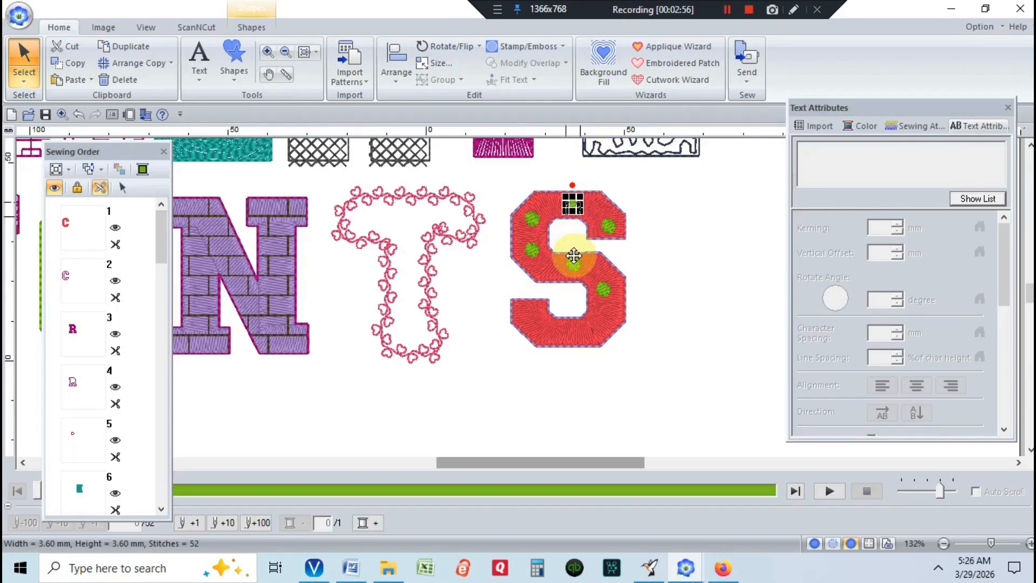
left_click_drag(585, 335, 523, 300)
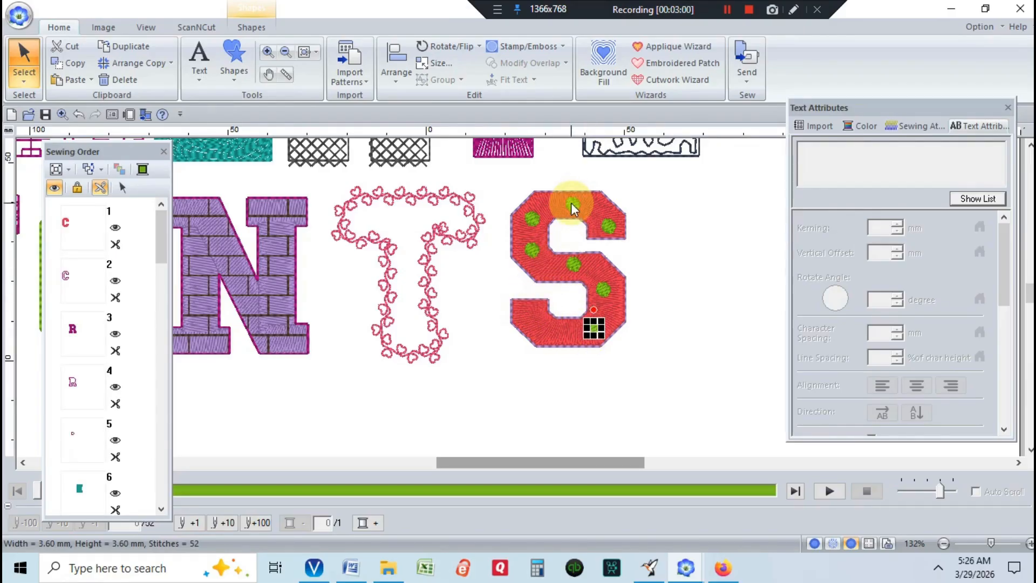
left_click(69, 80)
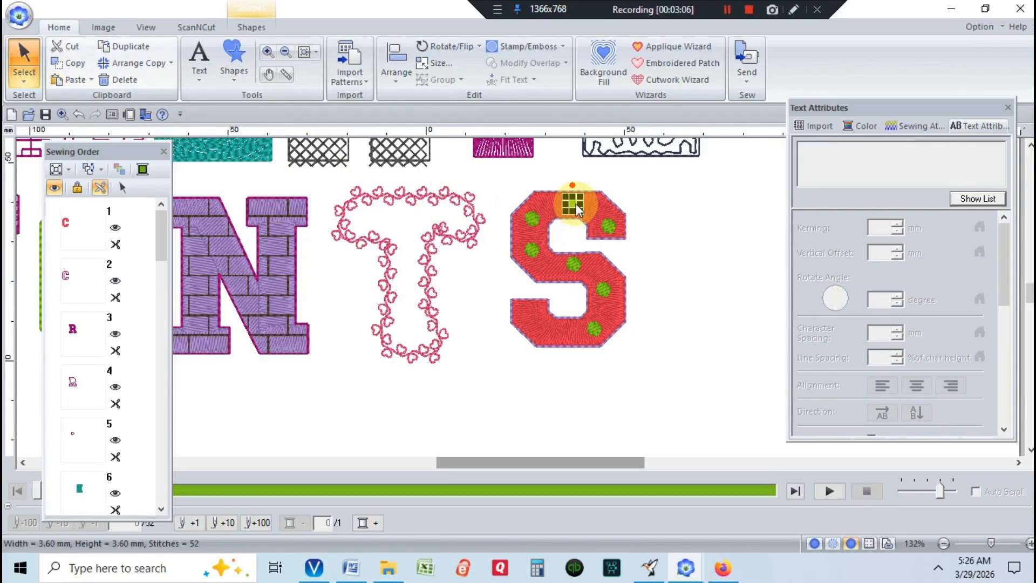
left_click_drag(573, 205, 559, 334)
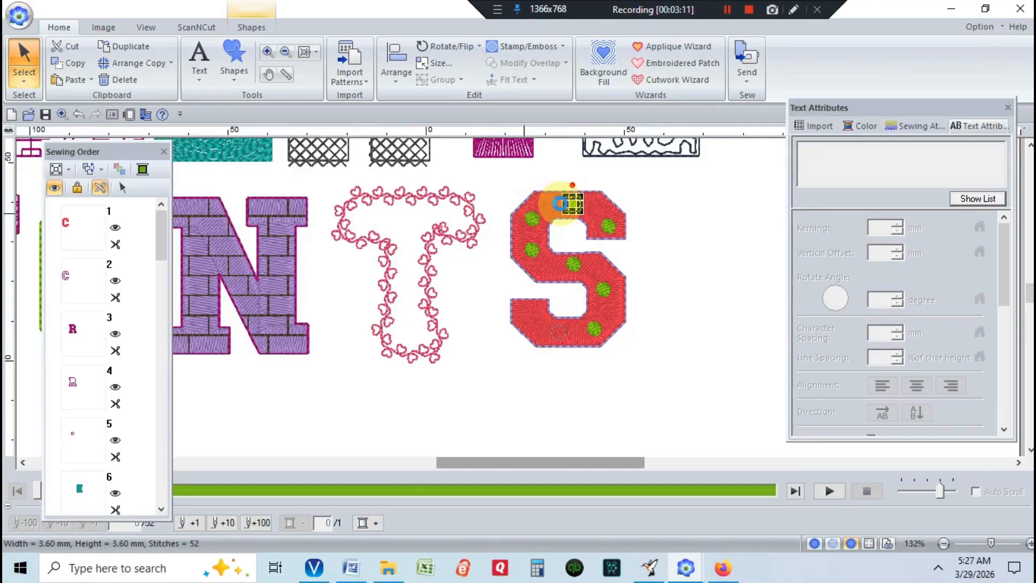
left_click(674, 286)
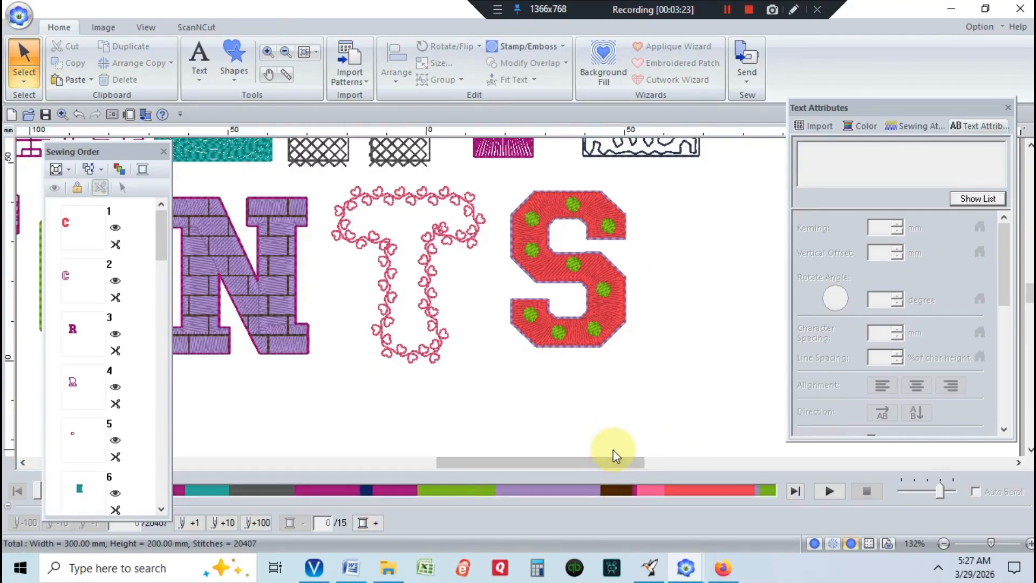
Add the letter A as new text in the empty area below the N, in the Los Angeles font at size 10.0
left_click_drag(603, 464, 642, 464)
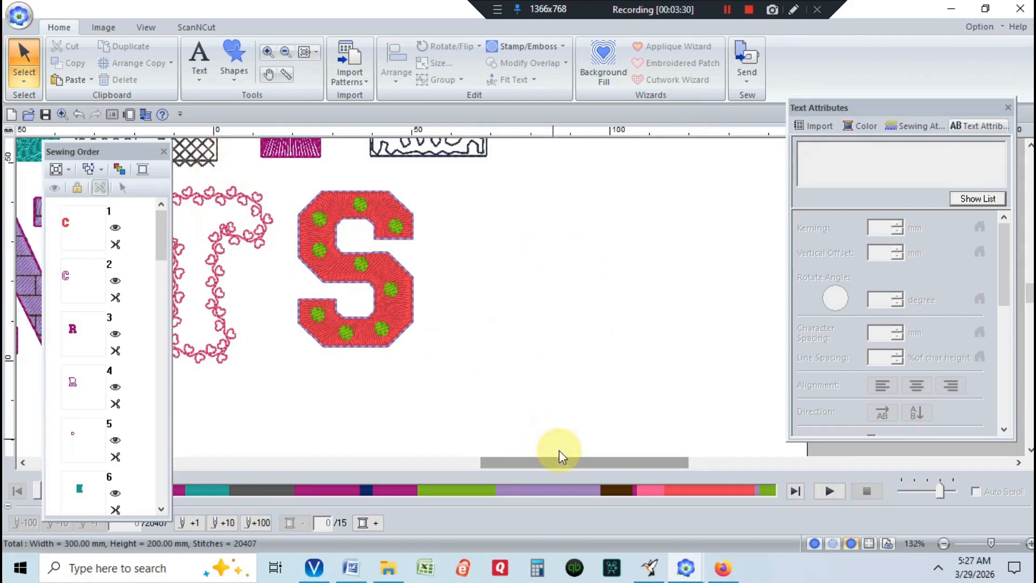
left_click_drag(558, 459, 482, 463)
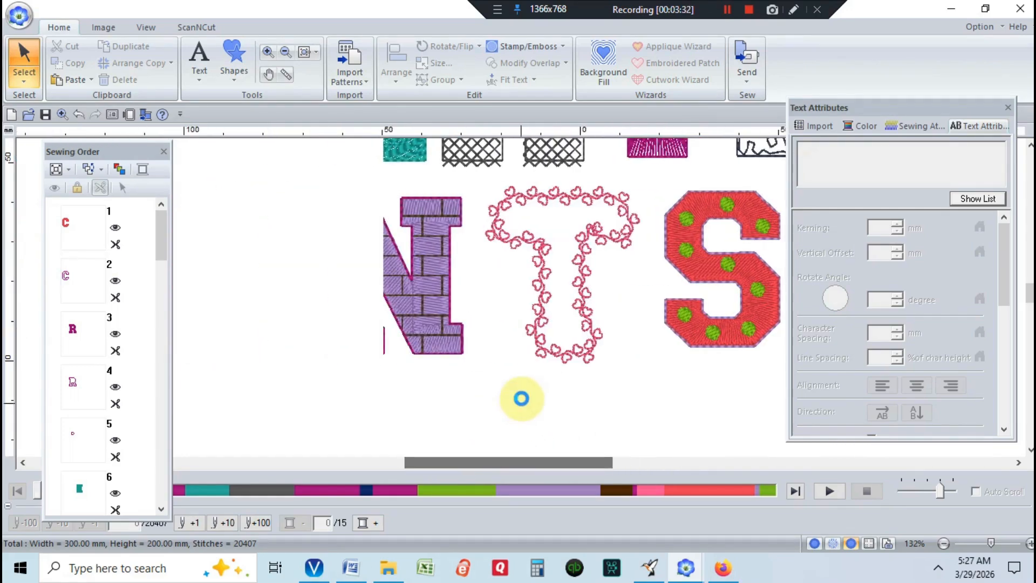
scroll(507, 367, "down", 2)
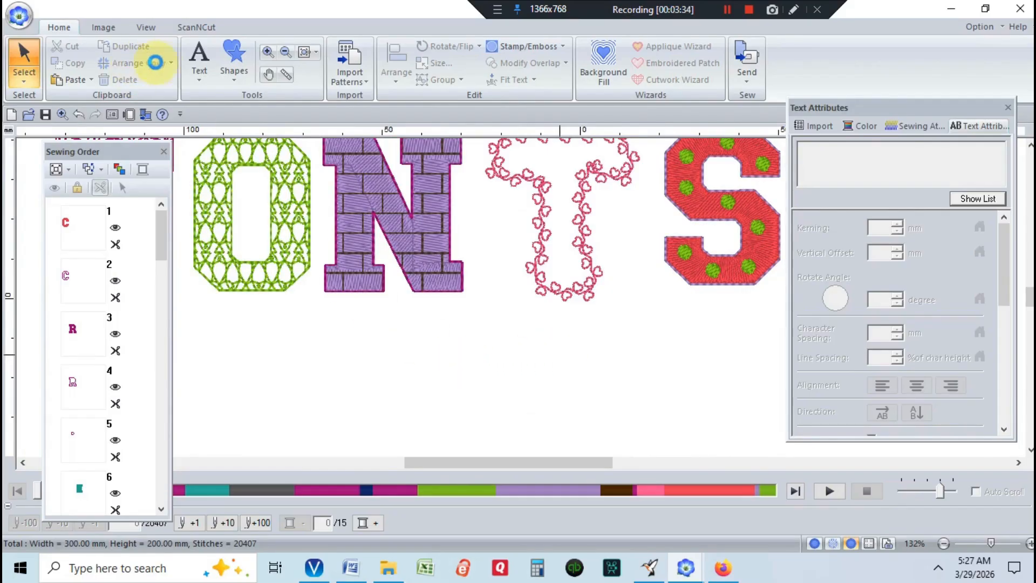
left_click(199, 57)
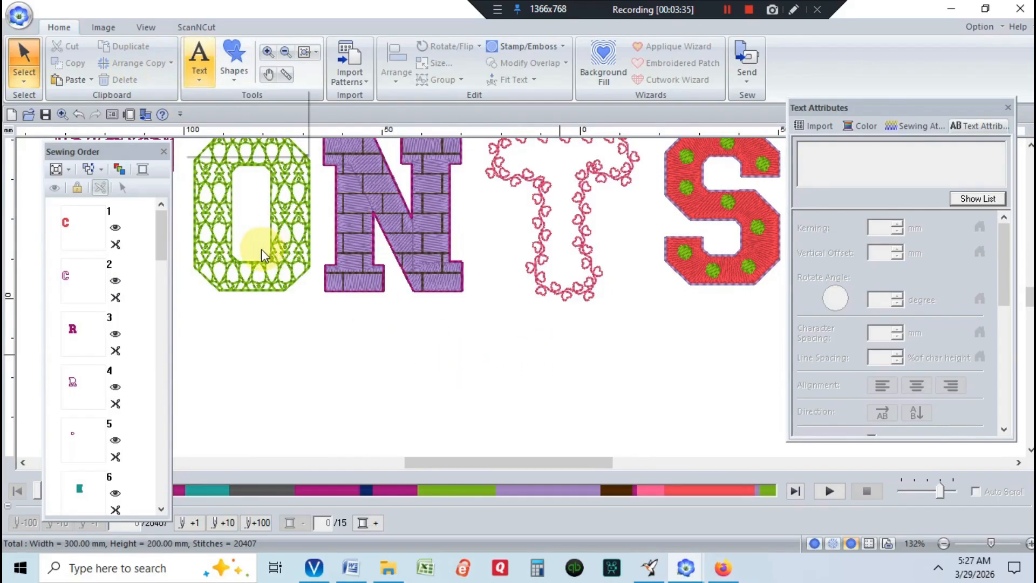
left_click(200, 121)
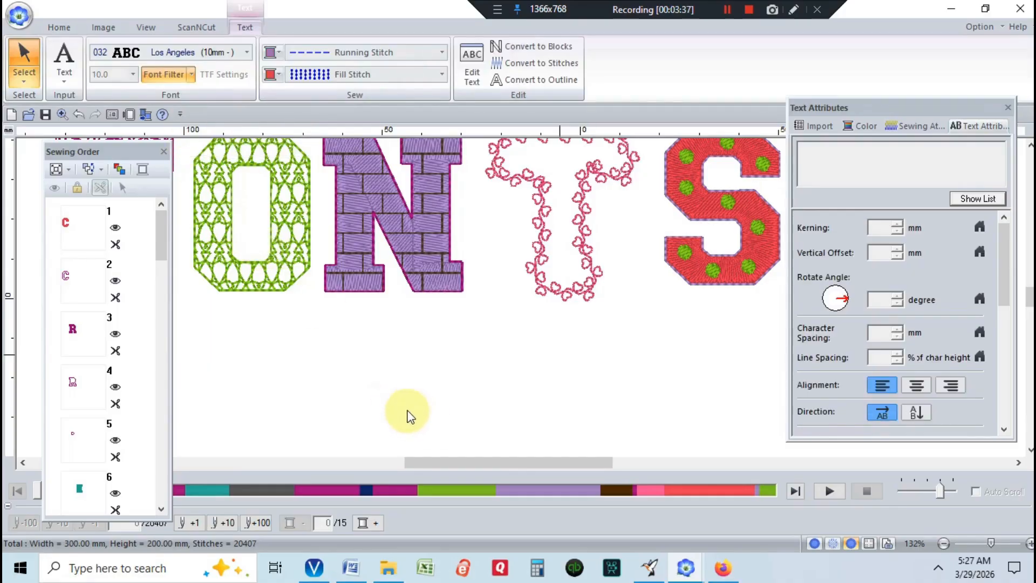
left_click(409, 404)
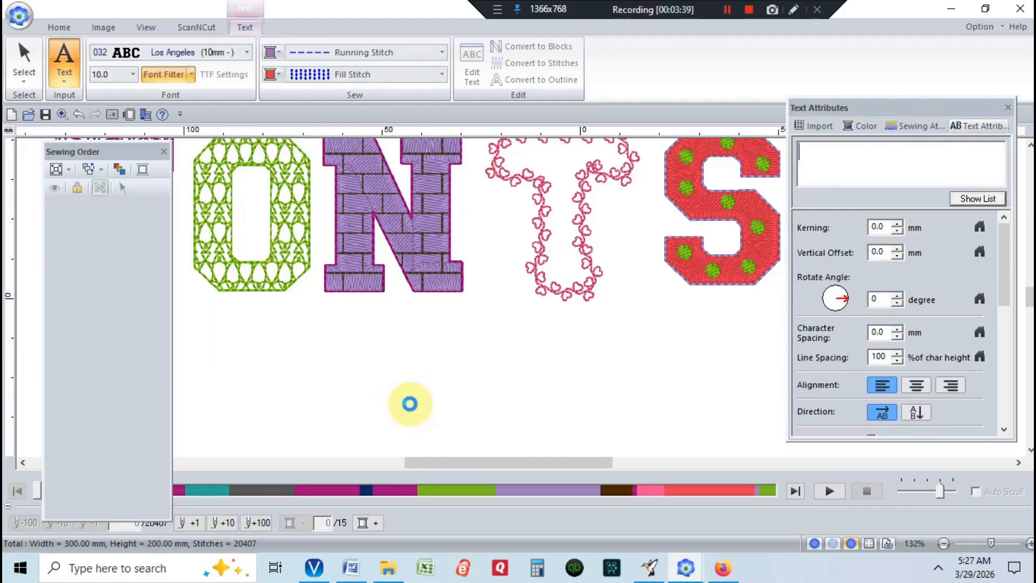
type("A")
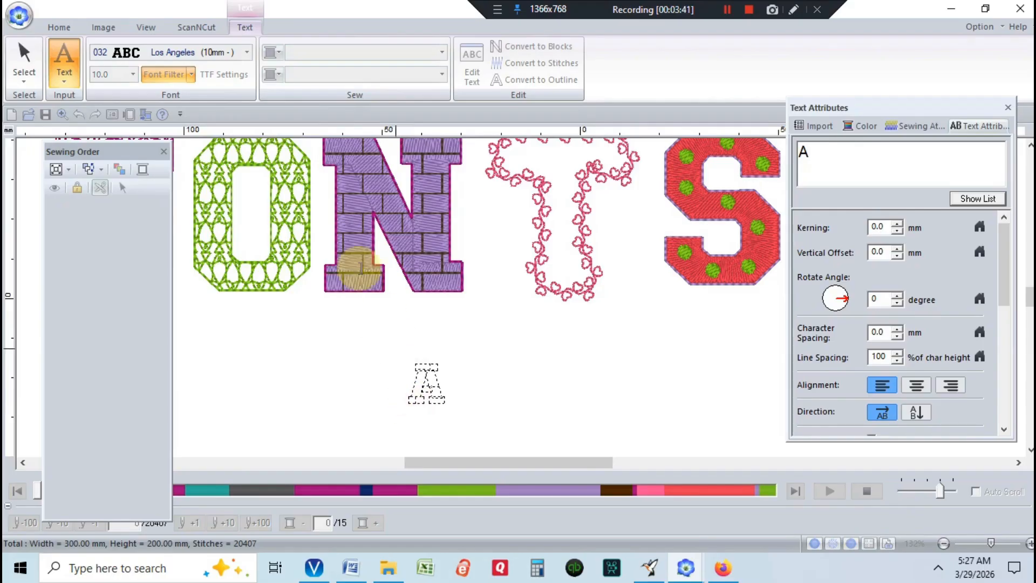
Resize the A to a height of 40 mm with its aspect ratio maintained, and nudge it down clear of the N
left_click(67, 28)
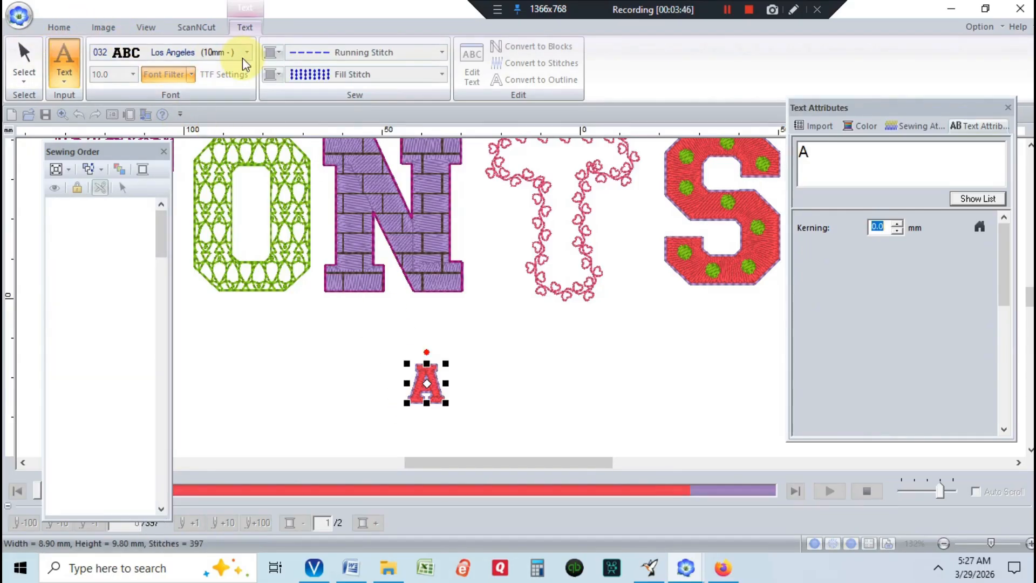
left_click(59, 24)
left_click(422, 60)
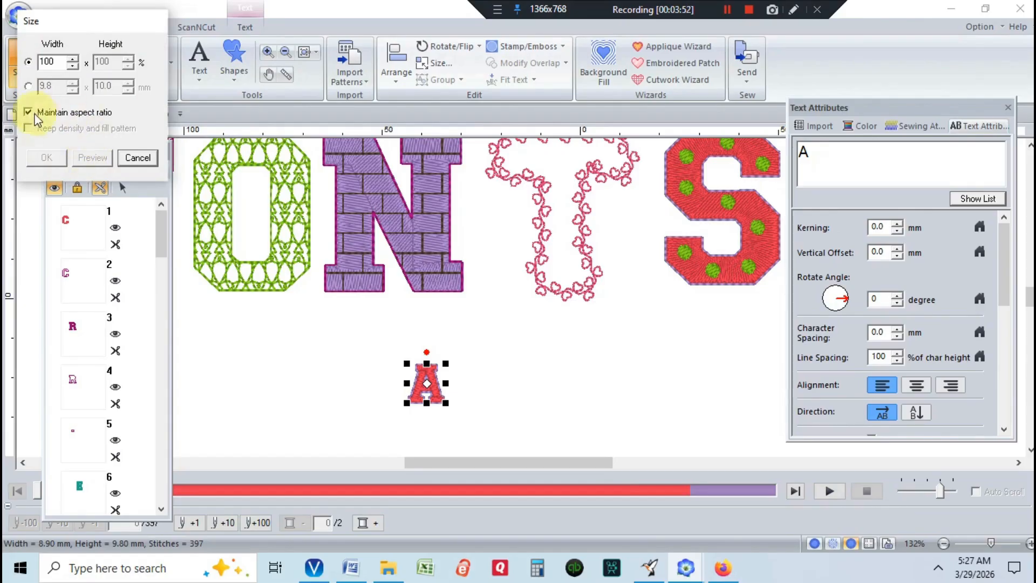
left_click(28, 86)
double_click(112, 86)
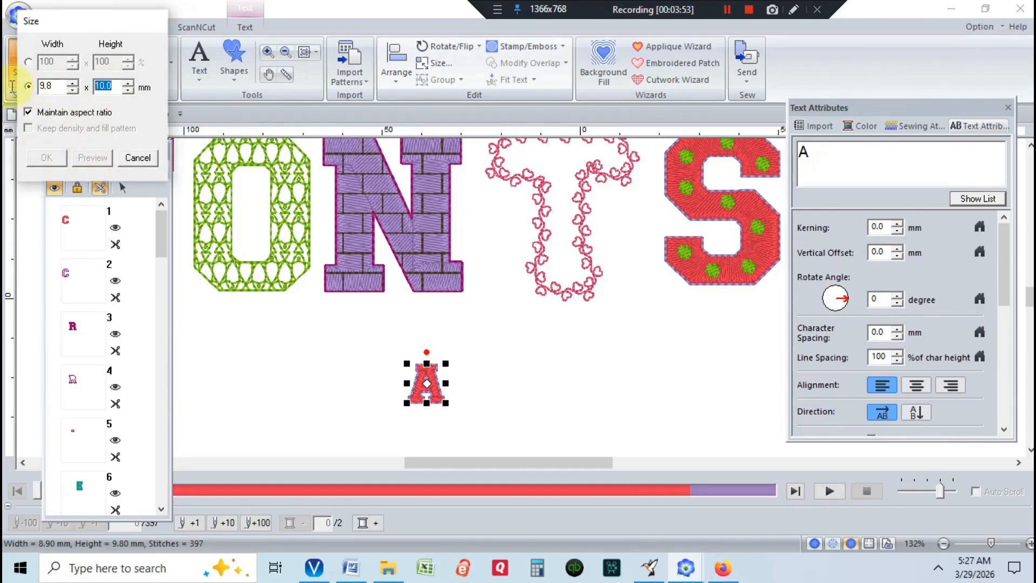
type("40")
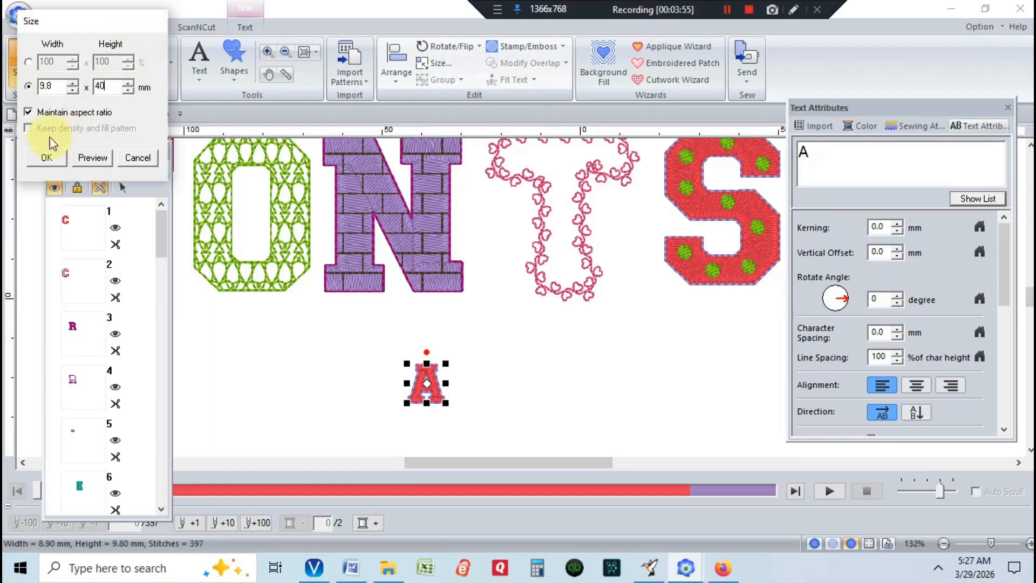
left_click(51, 158)
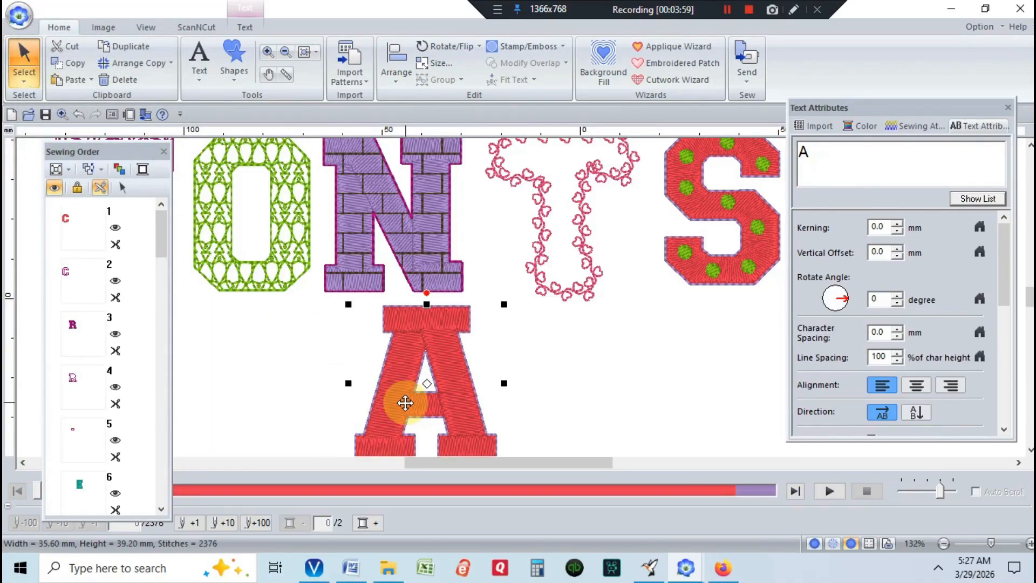
scroll(475, 374, "down", 2)
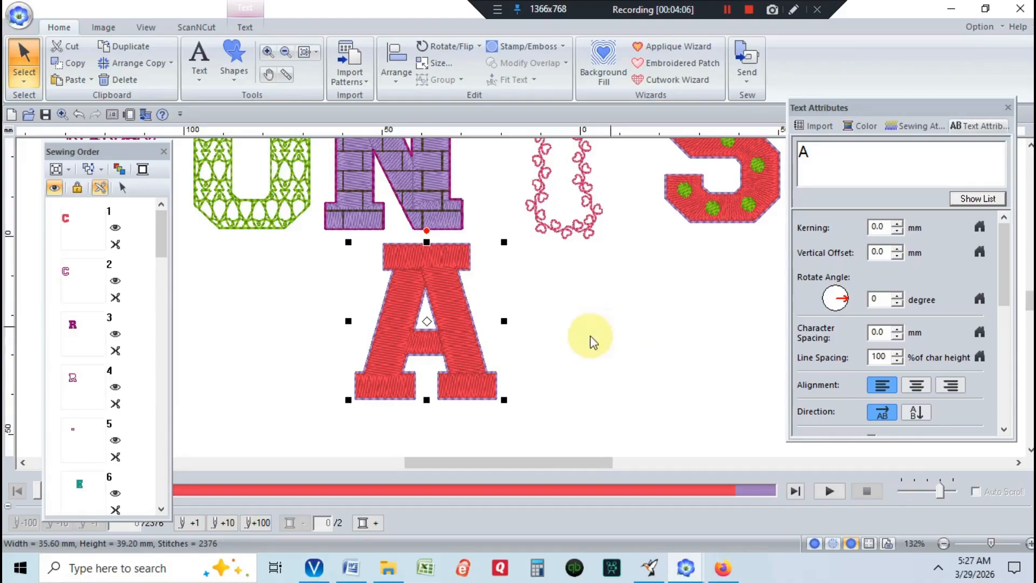
key("Down")
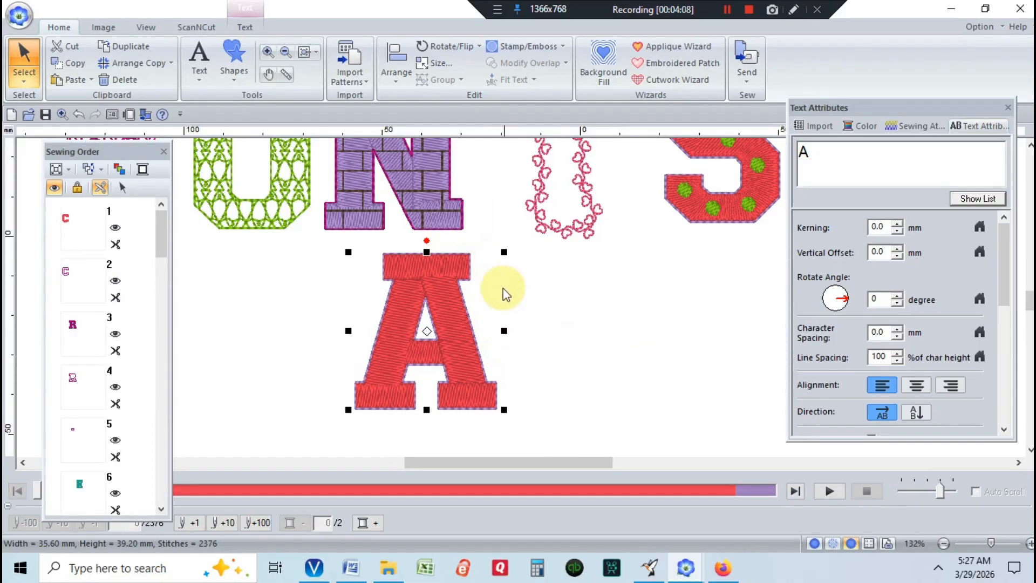
Start the Input Stamp Tool on the A and choose the heart pattern pat12 as the stamp
left_click(530, 50)
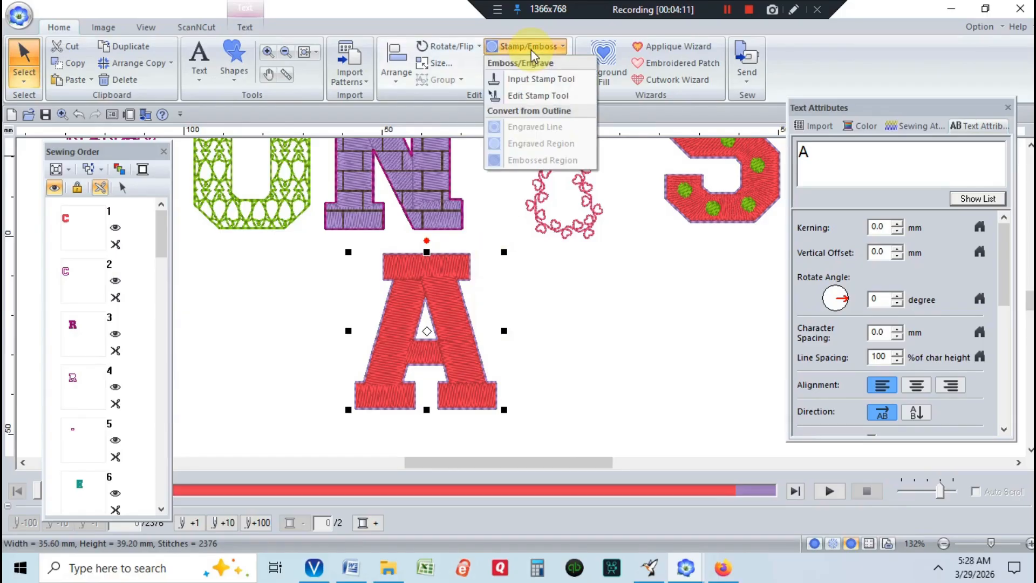
left_click(540, 78)
left_click(429, 286)
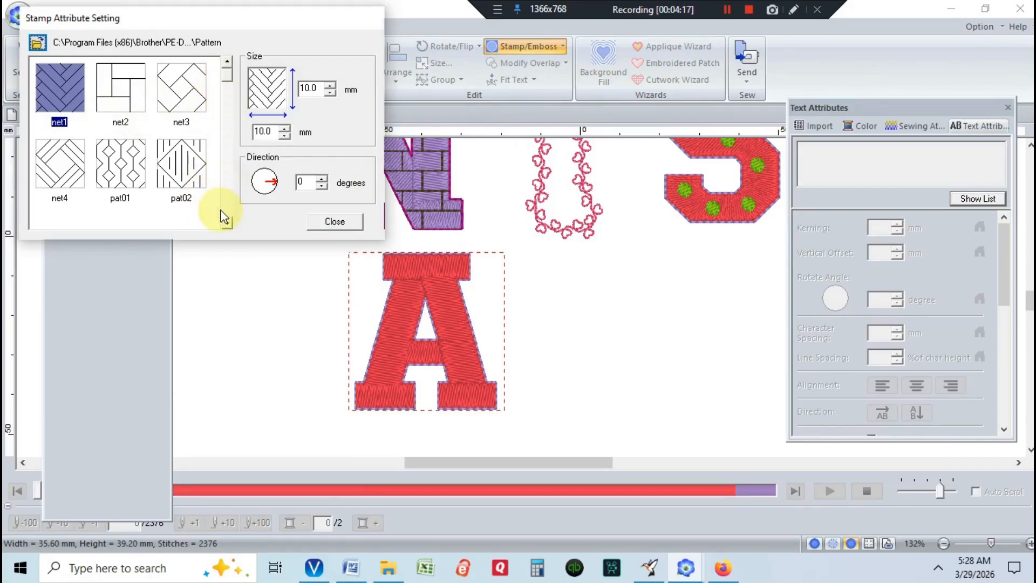
left_click(227, 224)
left_click(227, 224)
left_click(227, 225)
left_click(227, 225)
left_click(227, 225)
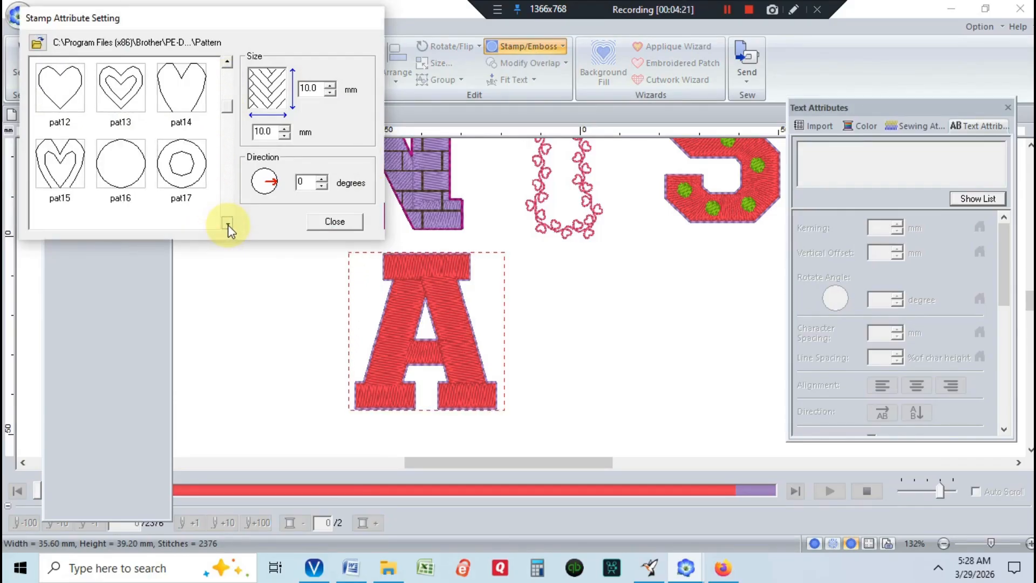
left_click(68, 106)
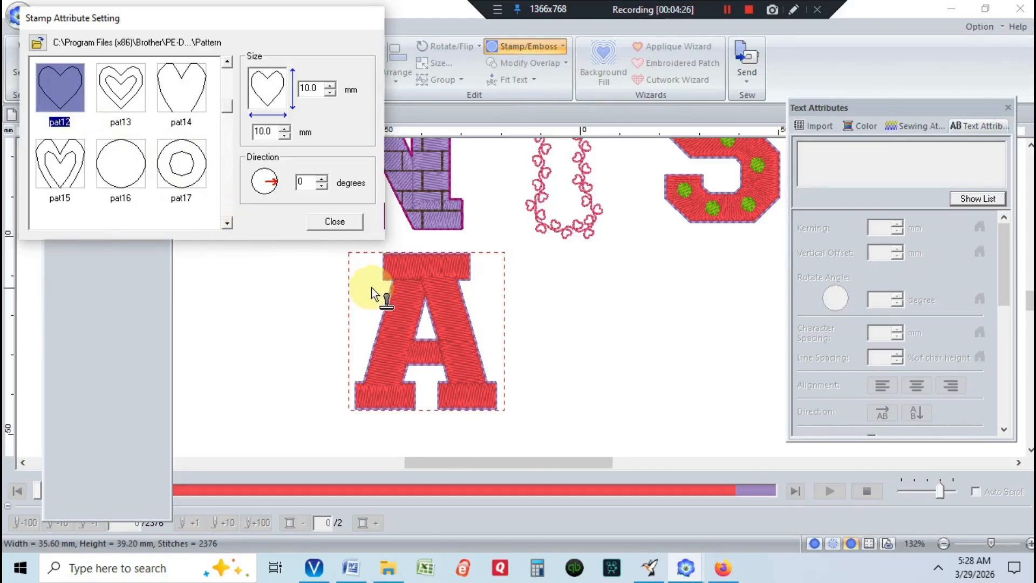
Stamp 10.0 mm hearts across the A's top bar, down both legs and onto its feet
left_click(404, 265)
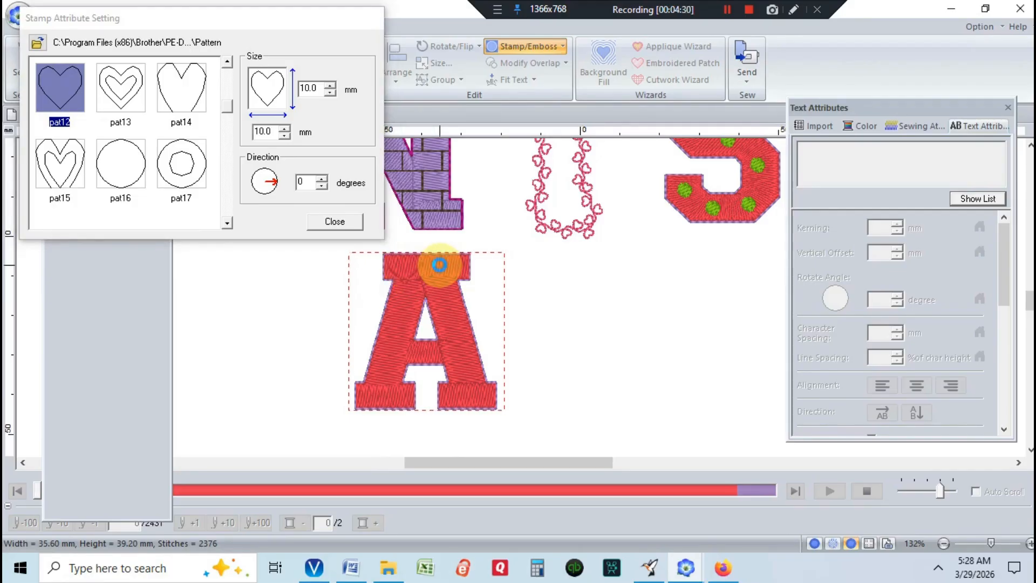
left_click(450, 312)
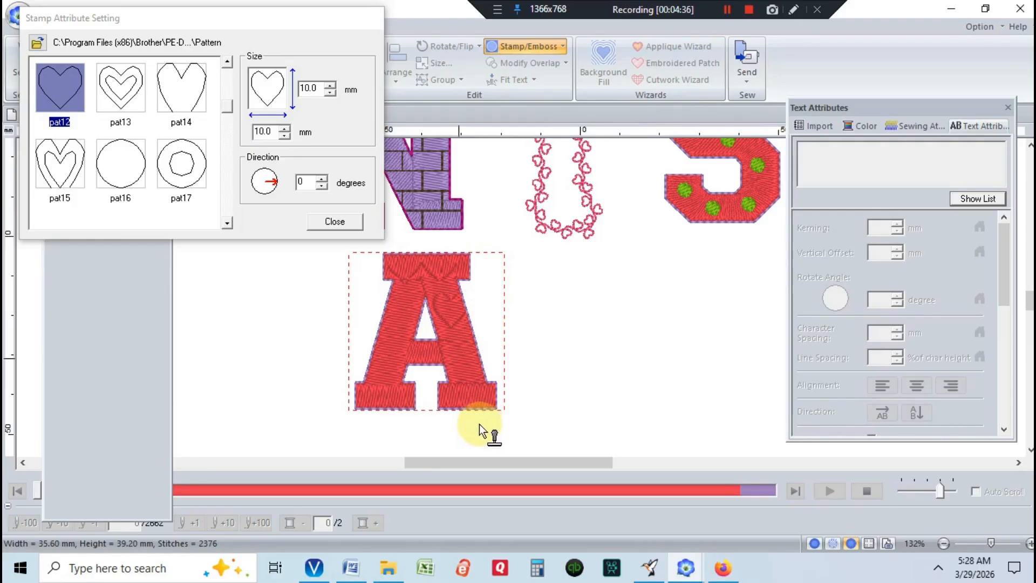
left_click(438, 390)
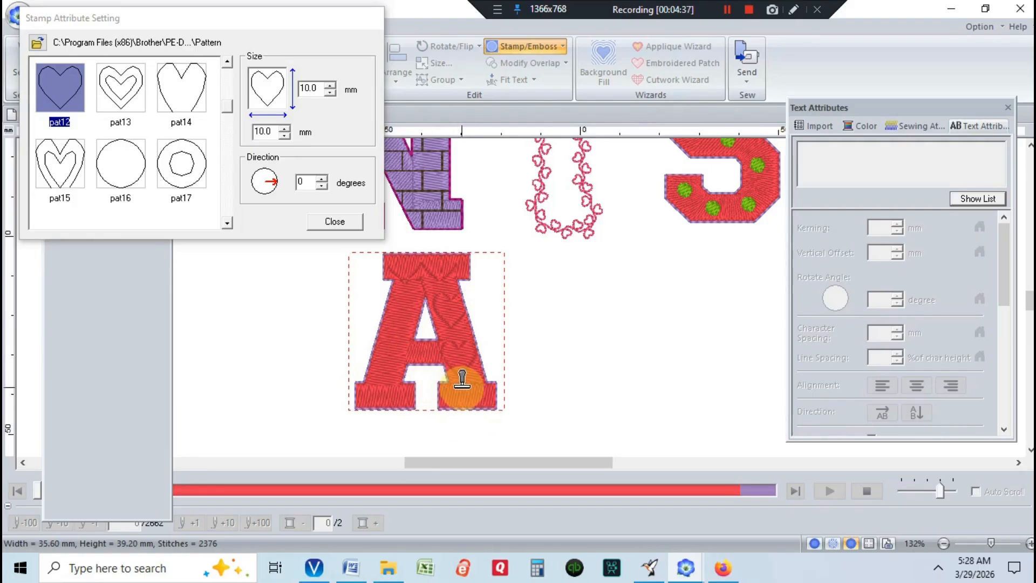
left_click(383, 394)
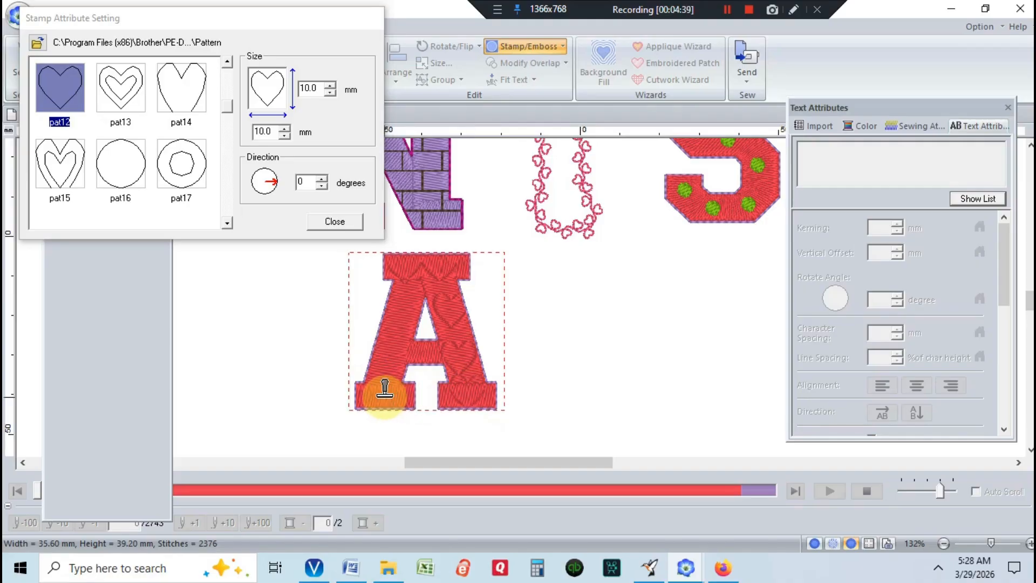
left_click(392, 362)
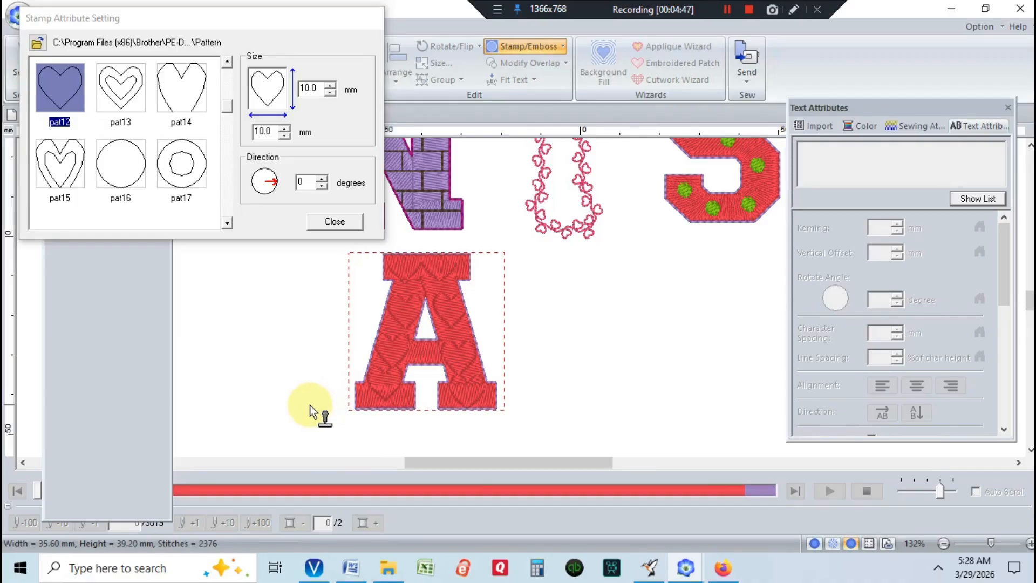
Close the stamp settings, select the stamped A and recolor its fill to light pink
left_click(333, 221)
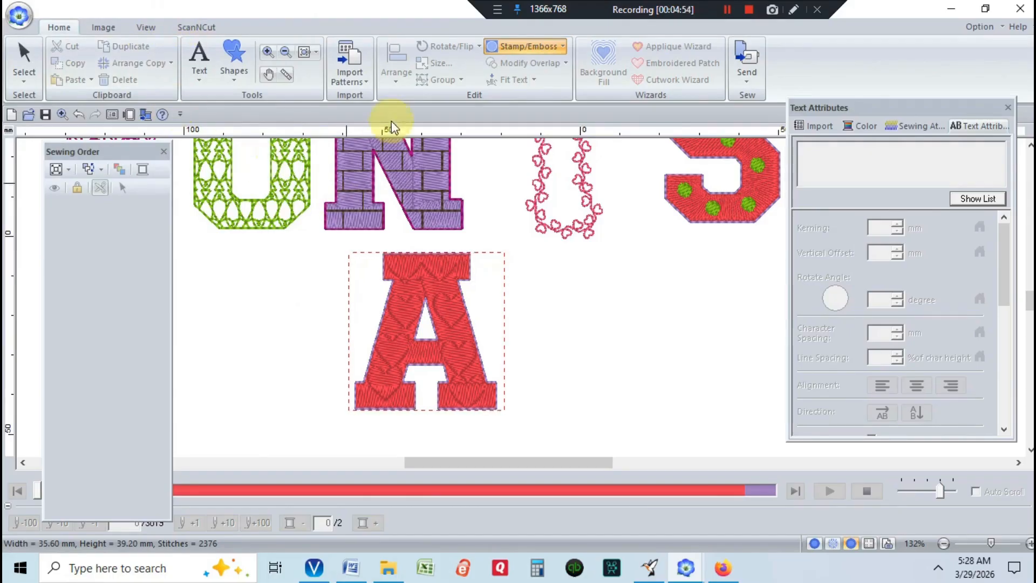
left_click(20, 50)
left_click(121, 184)
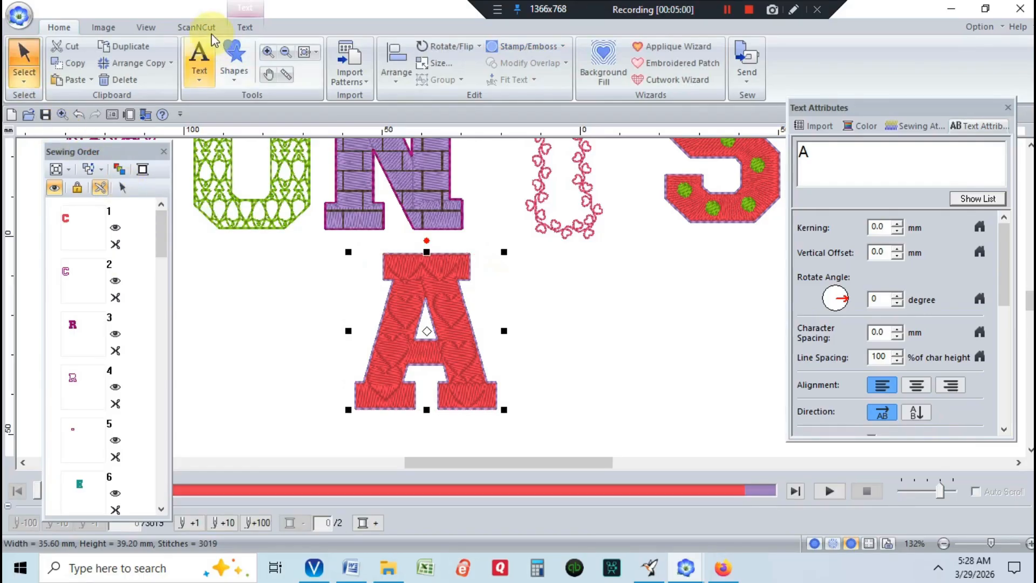
left_click(244, 28)
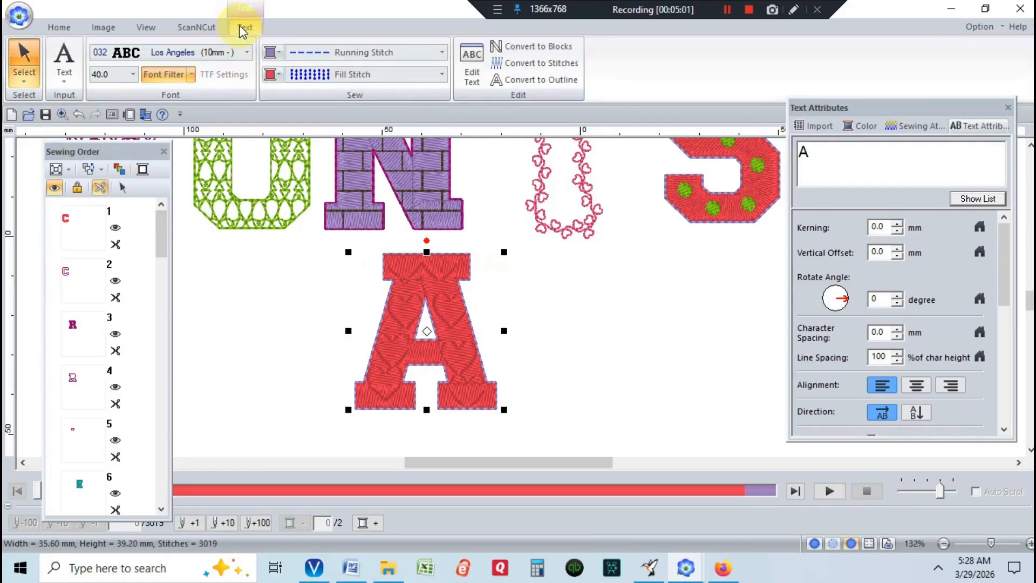
left_click(270, 76)
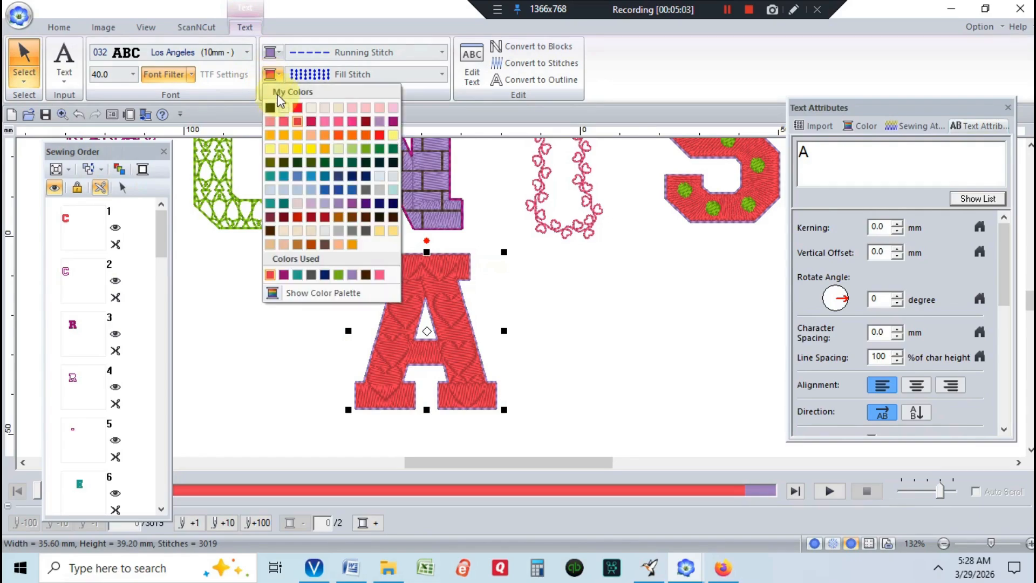
left_click(348, 108)
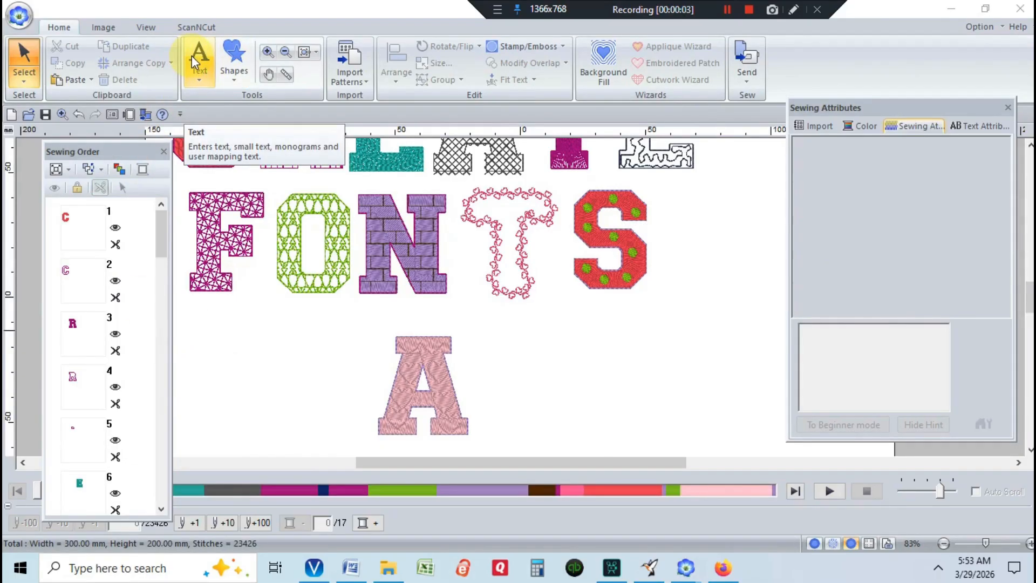
Add the letter M as new text beside the pink A, in the Los Angeles font at size 10.0
left_click(193, 57)
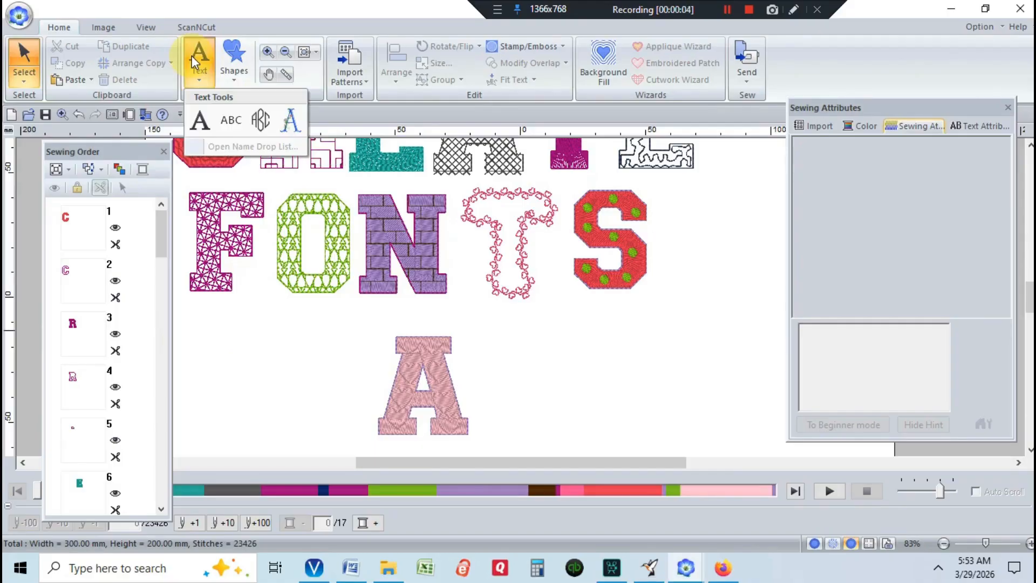
left_click(202, 121)
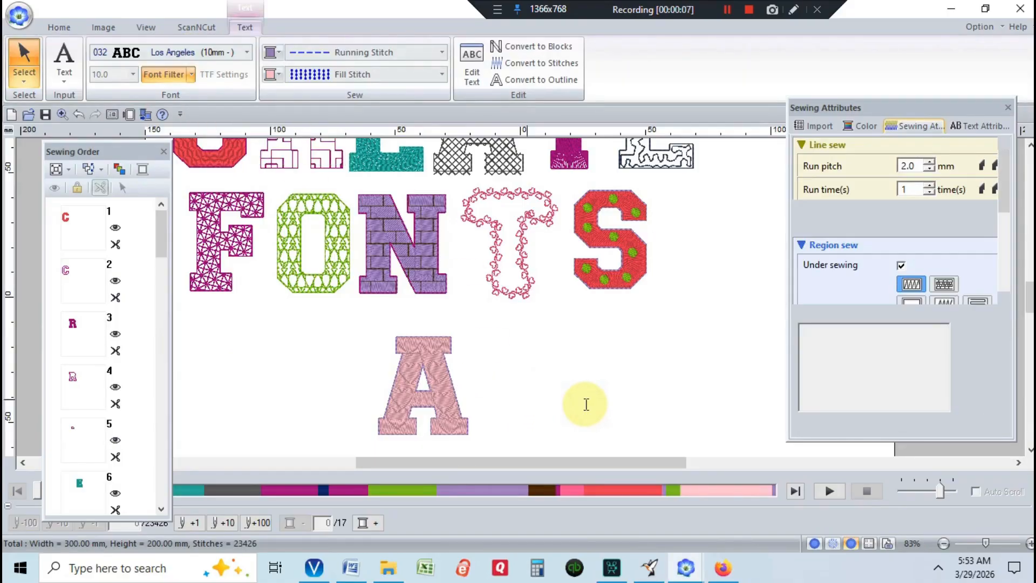
left_click(586, 404)
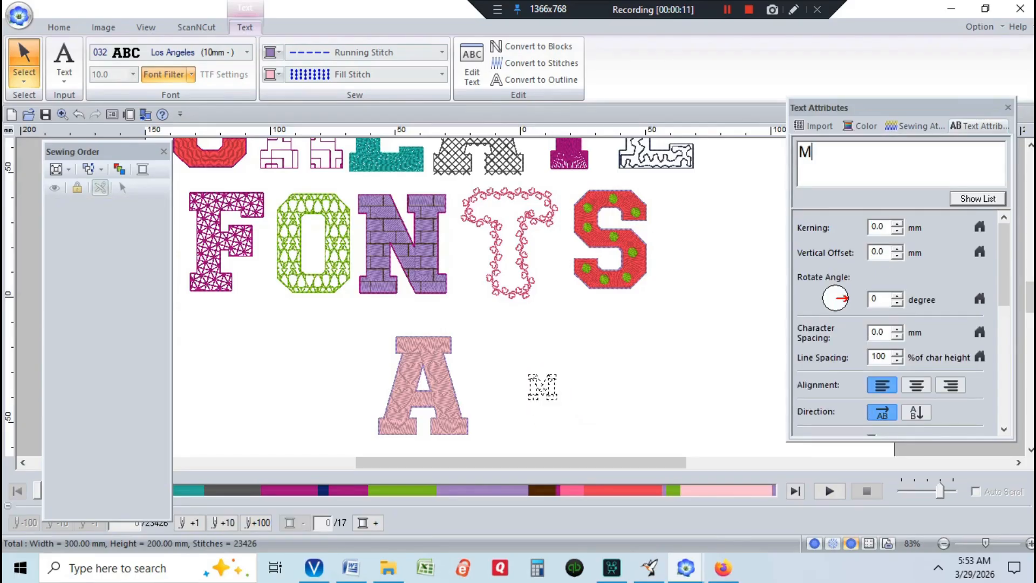
type("M")
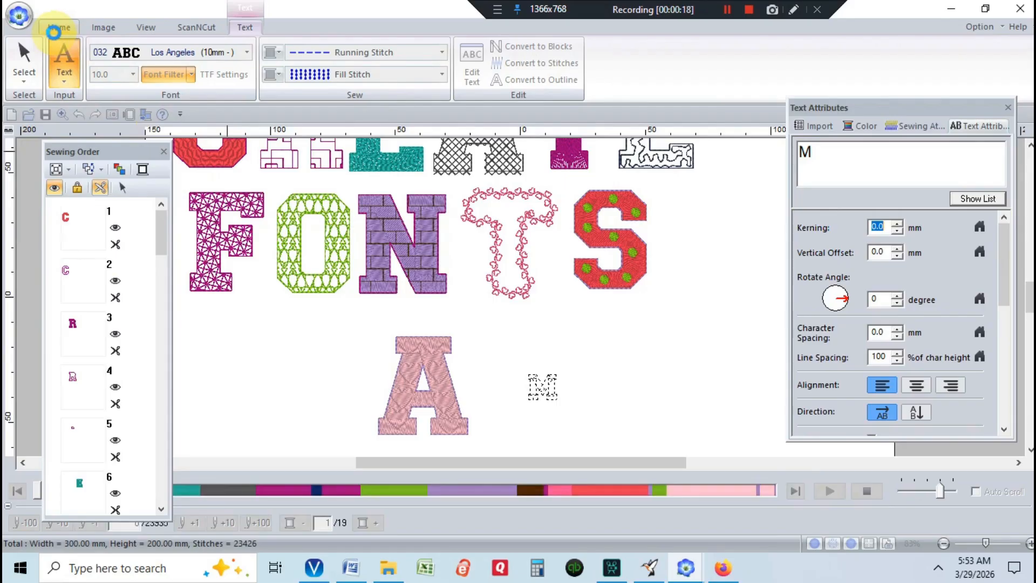
Resize the M to a height of 40 mm with its aspect ratio maintained
left_click(66, 28)
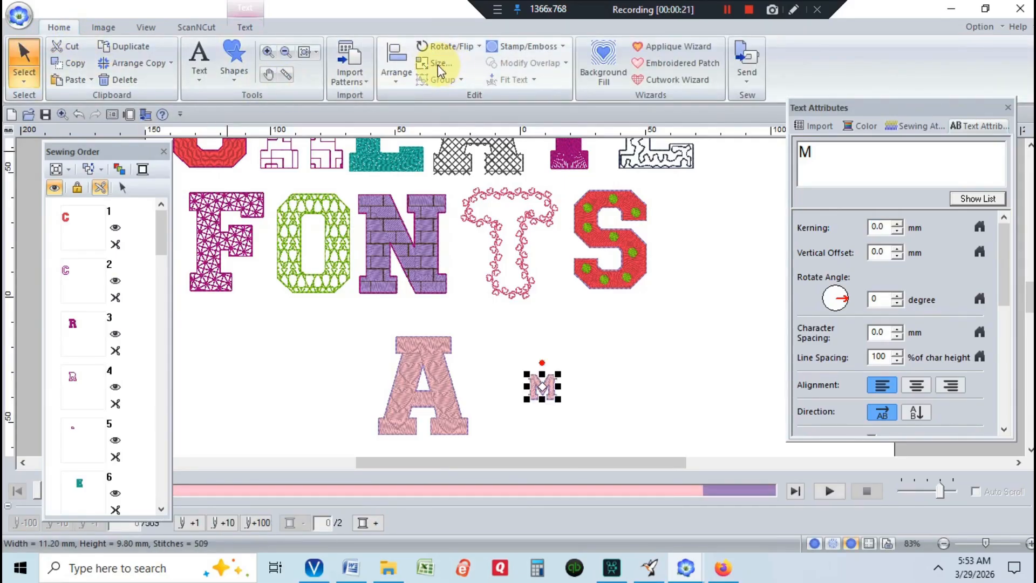
left_click(447, 64)
left_click(29, 86)
type("40")
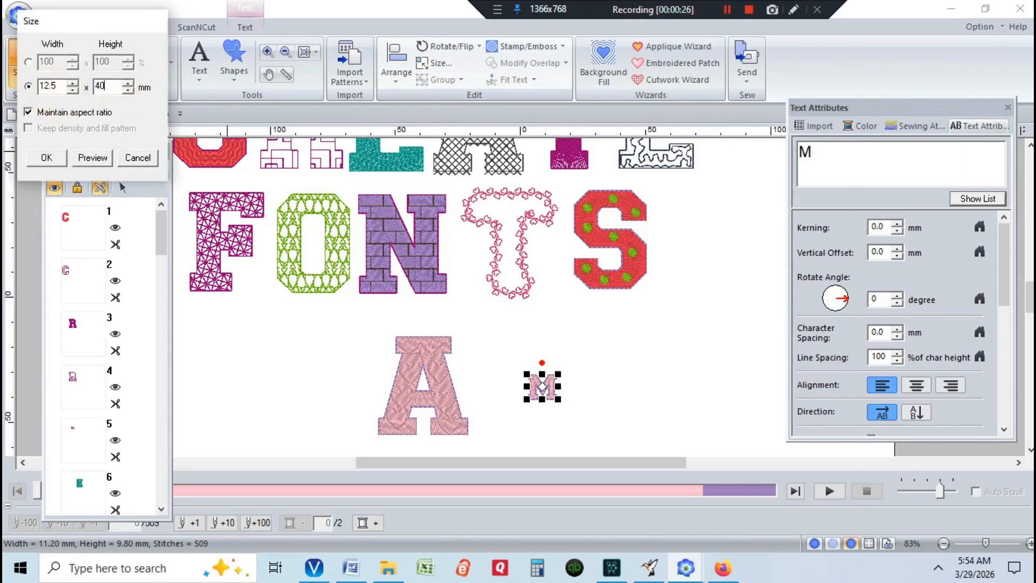
left_click(47, 157)
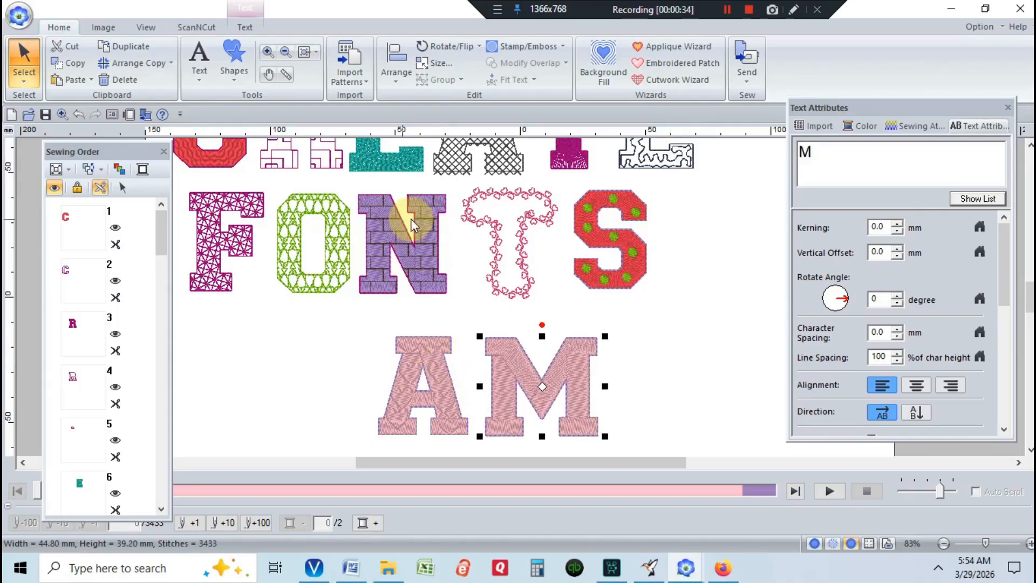
Convert the M to blocks and turn on Gradation in its region sewing attributes
left_click(244, 26)
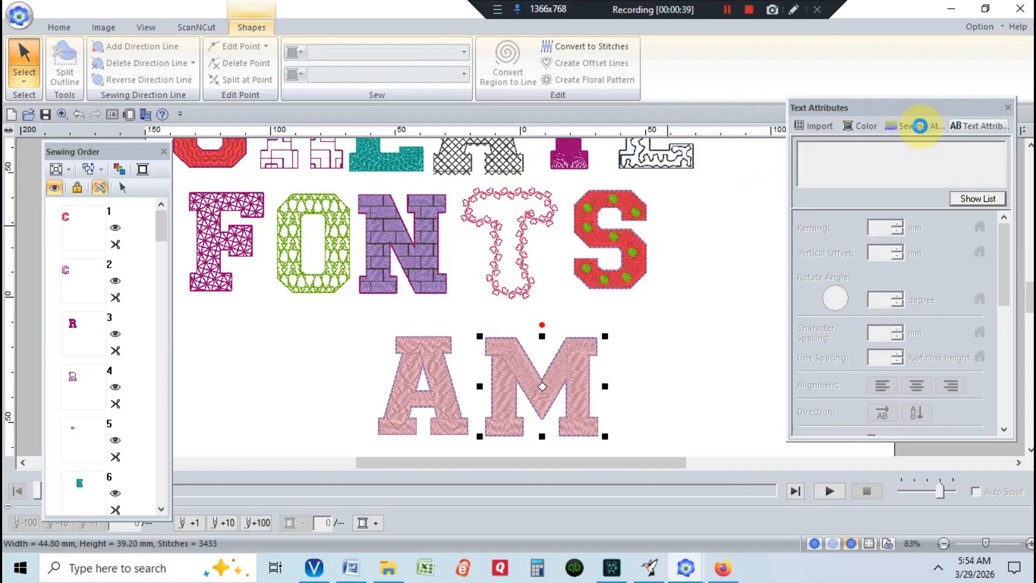
left_click(917, 126)
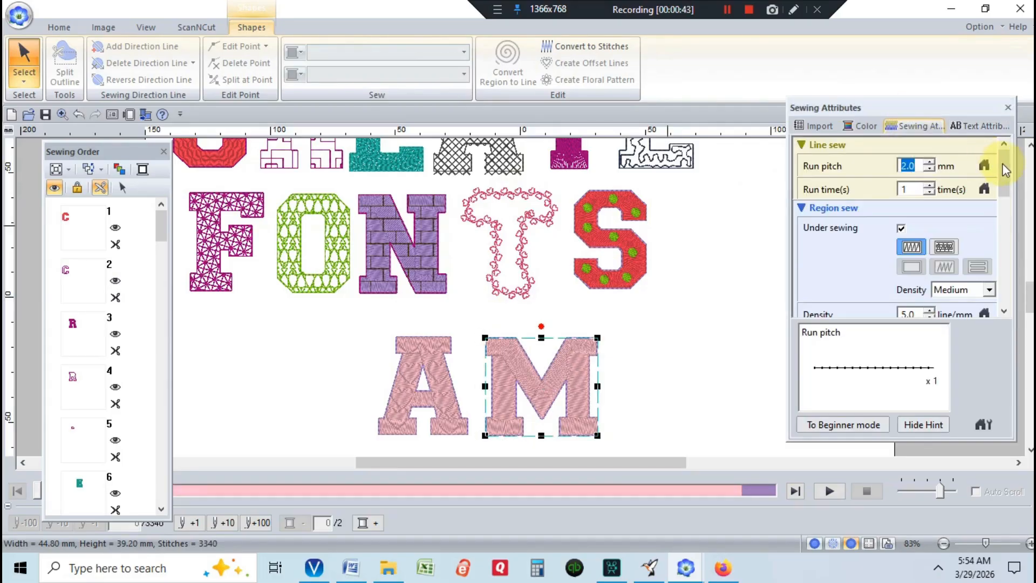
left_click_drag(1003, 164, 1005, 188)
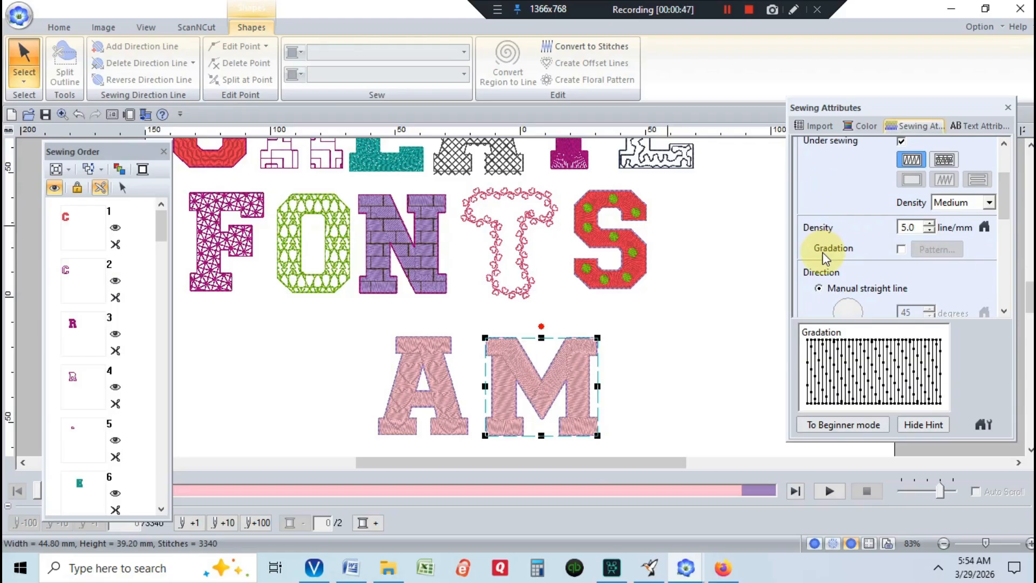
left_click(901, 249)
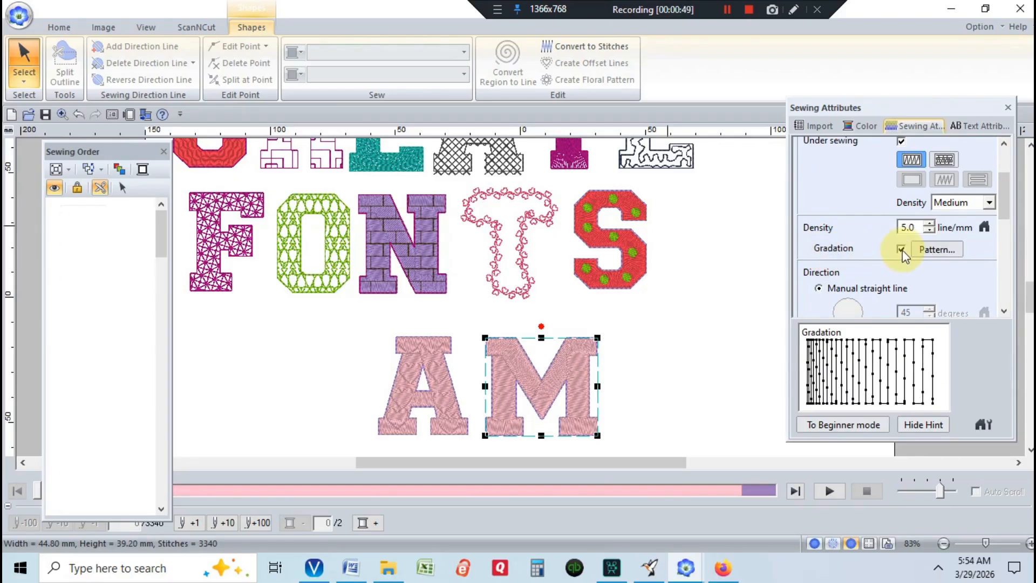
Give the M's gradation the slowly rising curve pattern with Blend on and the second level at 14%, and nudge the letter slightly up
left_click(944, 250)
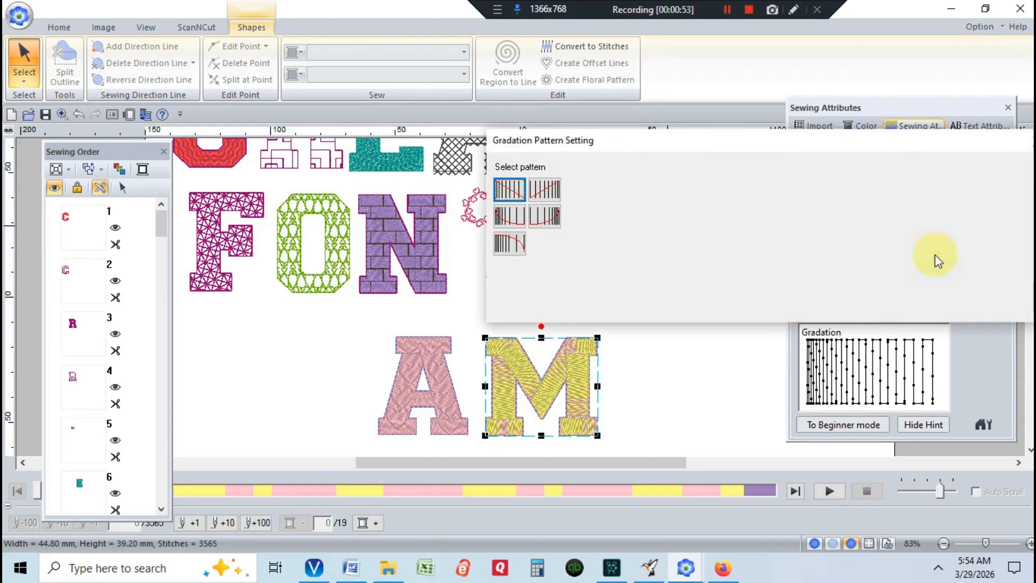
left_click(891, 167)
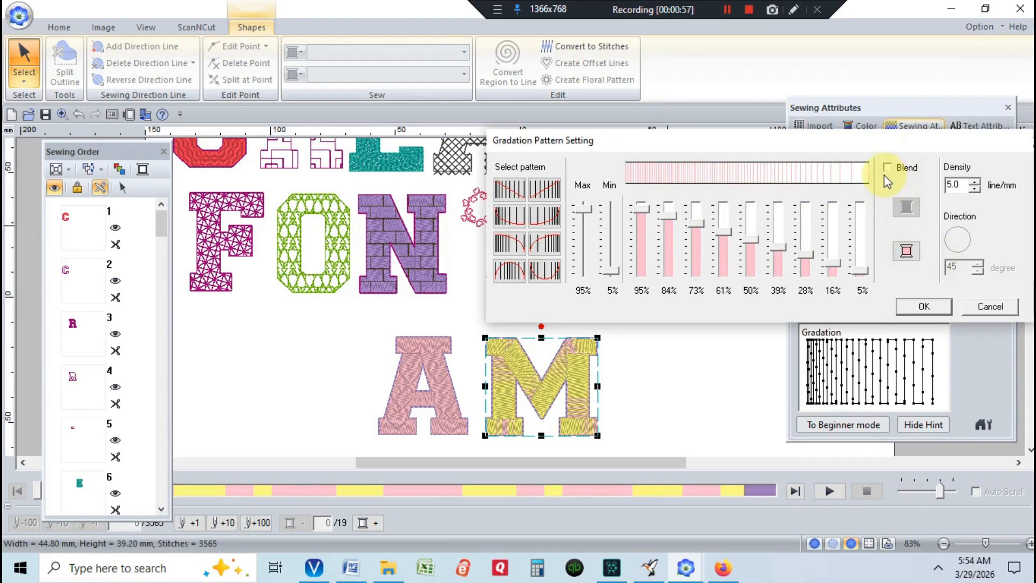
left_click(888, 168)
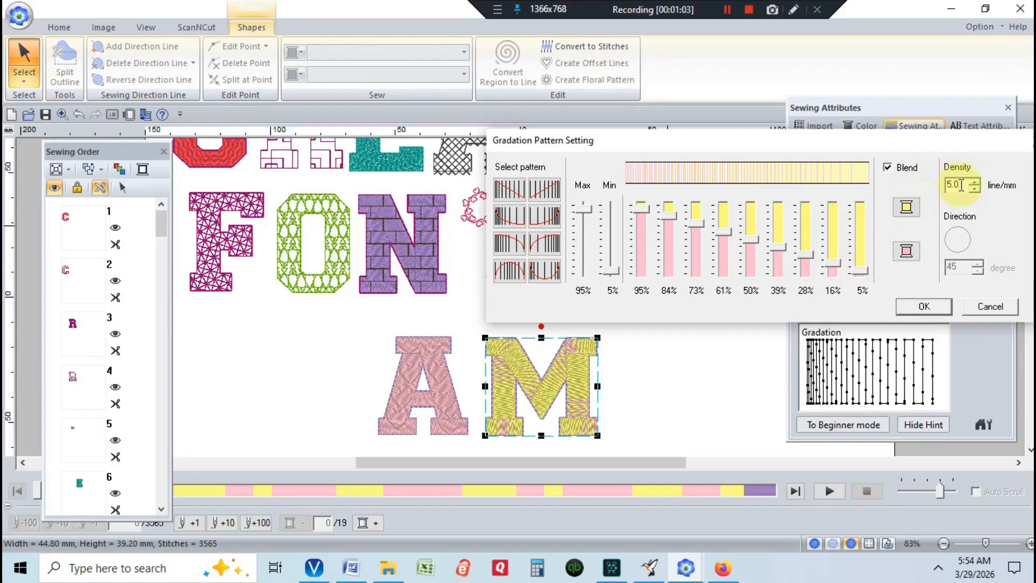
left_click(535, 195)
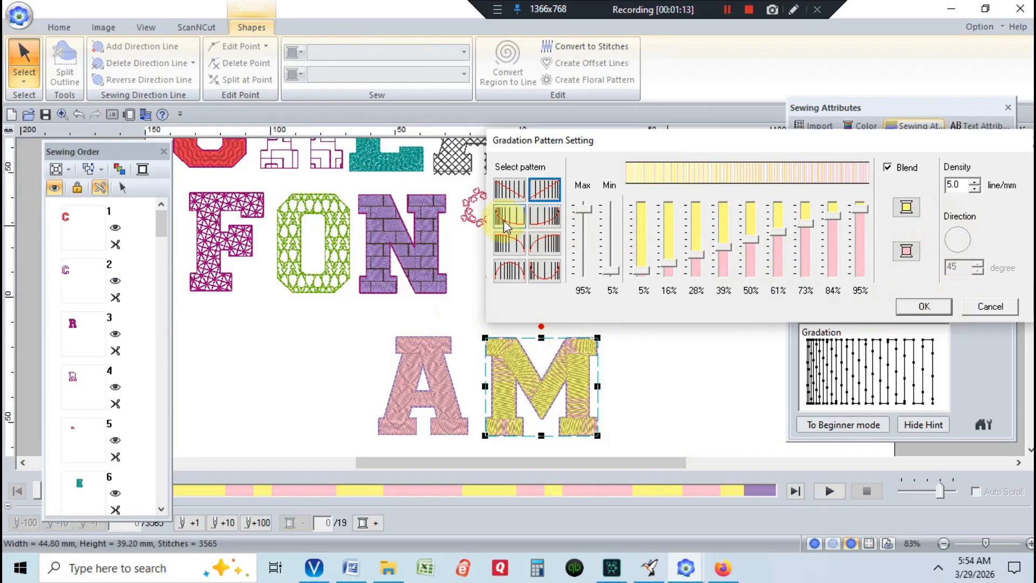
left_click(549, 218)
left_click(550, 221)
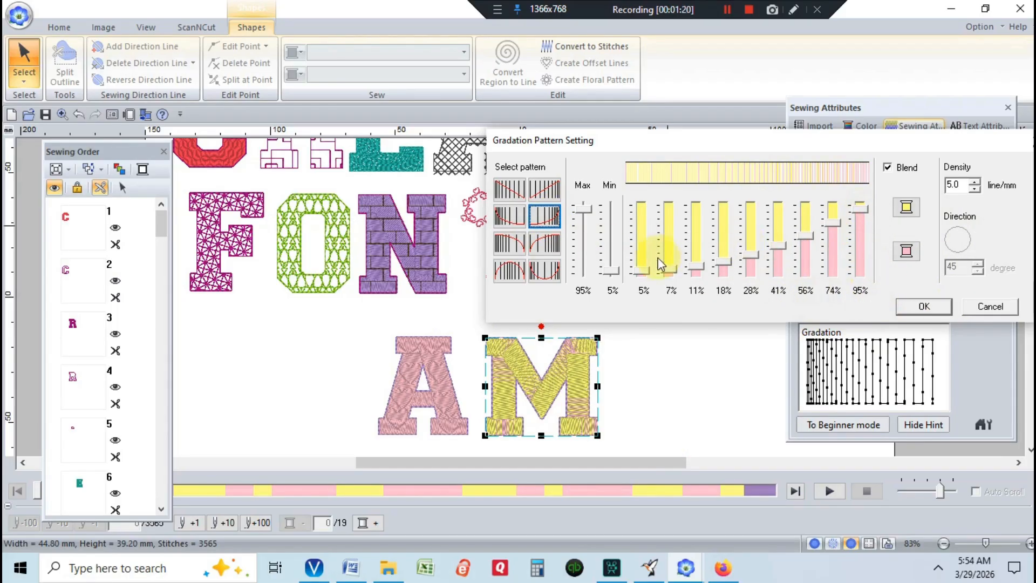
left_click_drag(642, 269, 668, 265)
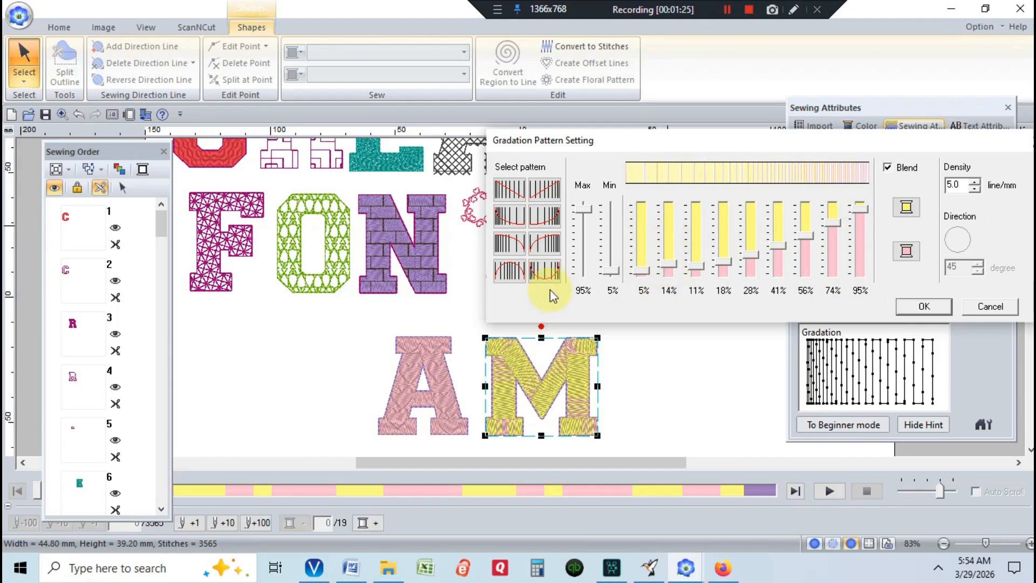
left_click(923, 306)
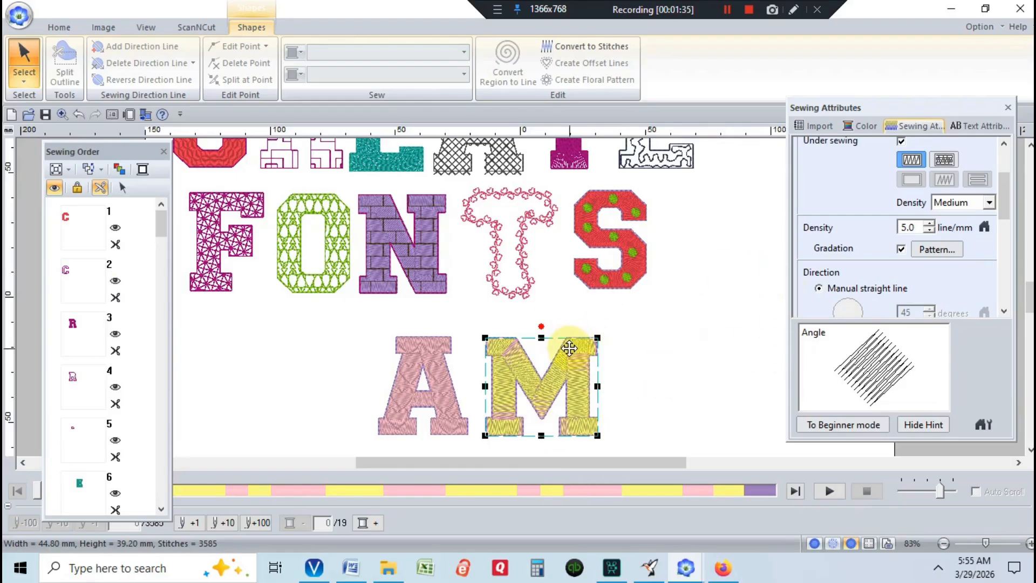
left_click_drag(572, 348, 569, 345)
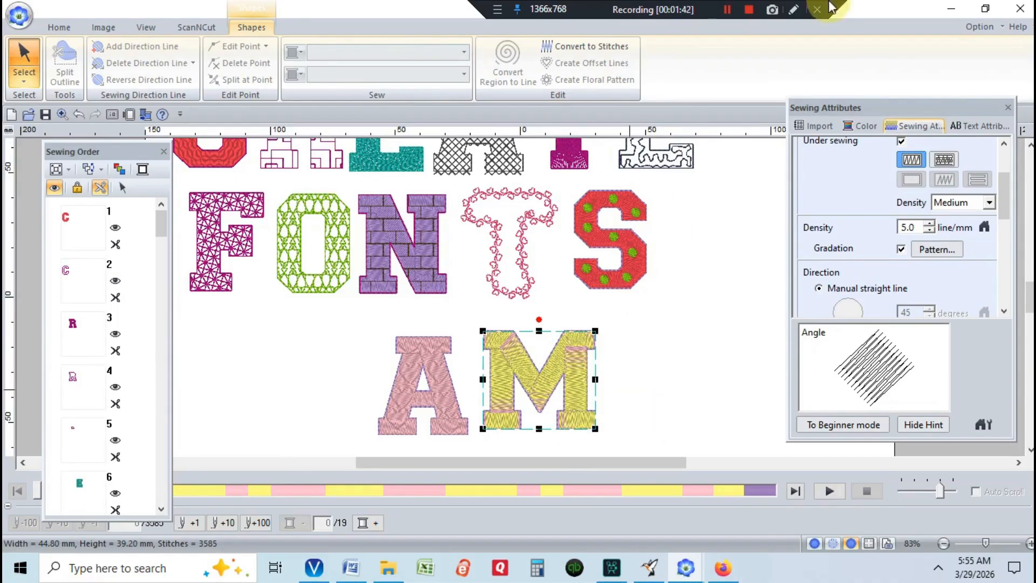
left_click(731, 13)
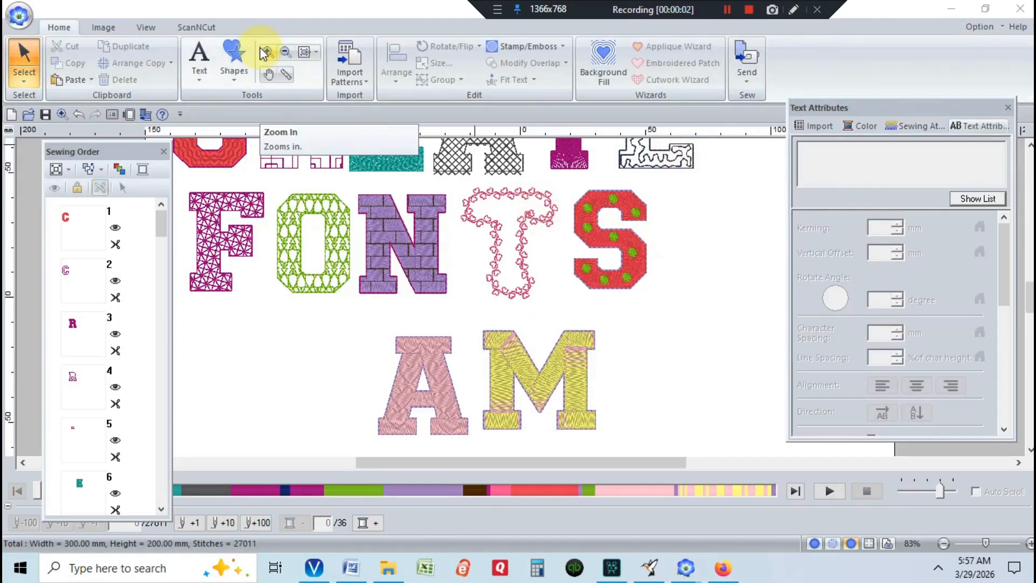
Add the letter Y as new text to the right of the M, in the Los Angeles font at size 10.0
left_click(197, 53)
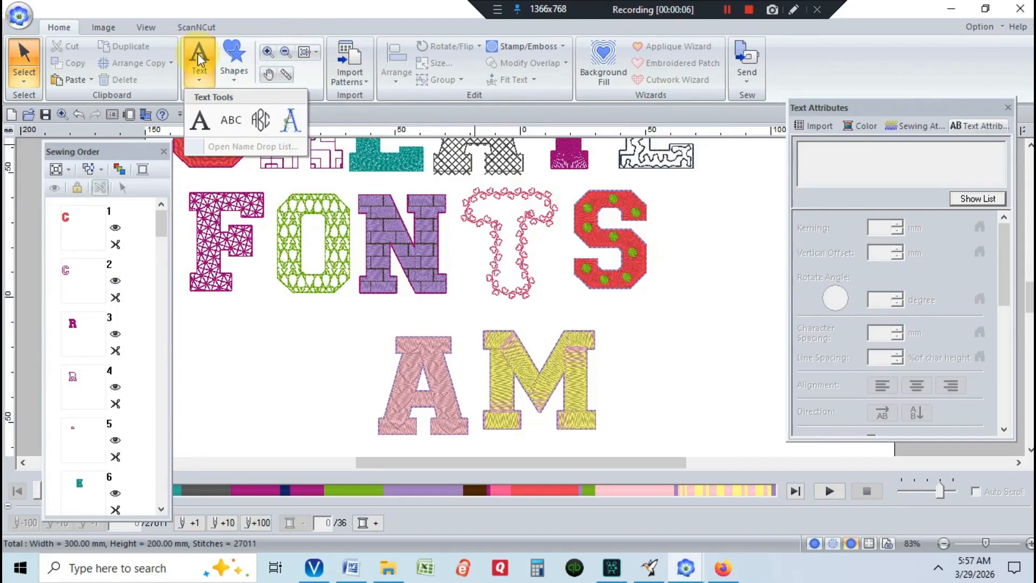
left_click(199, 124)
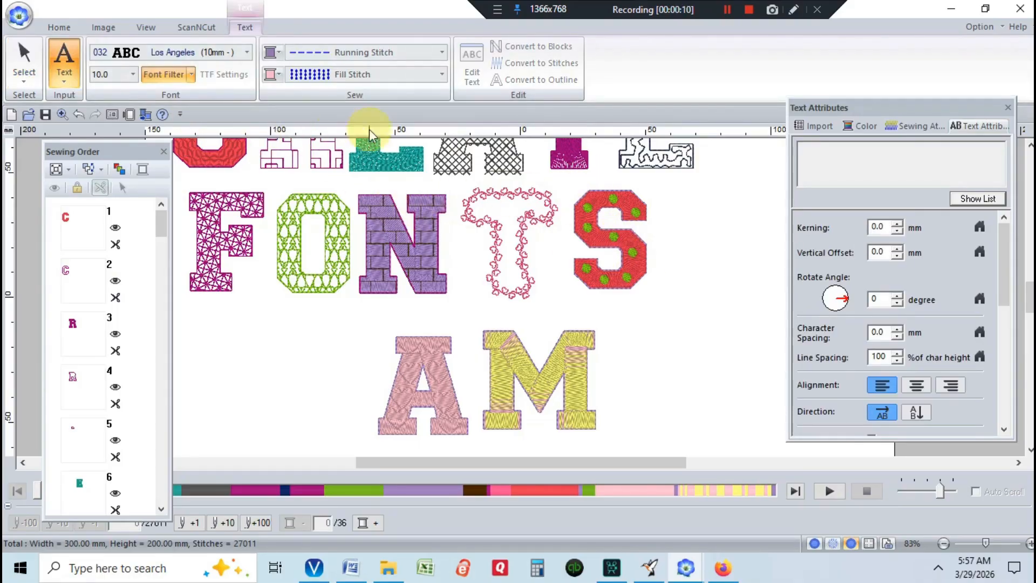
left_click(681, 379)
type("Y")
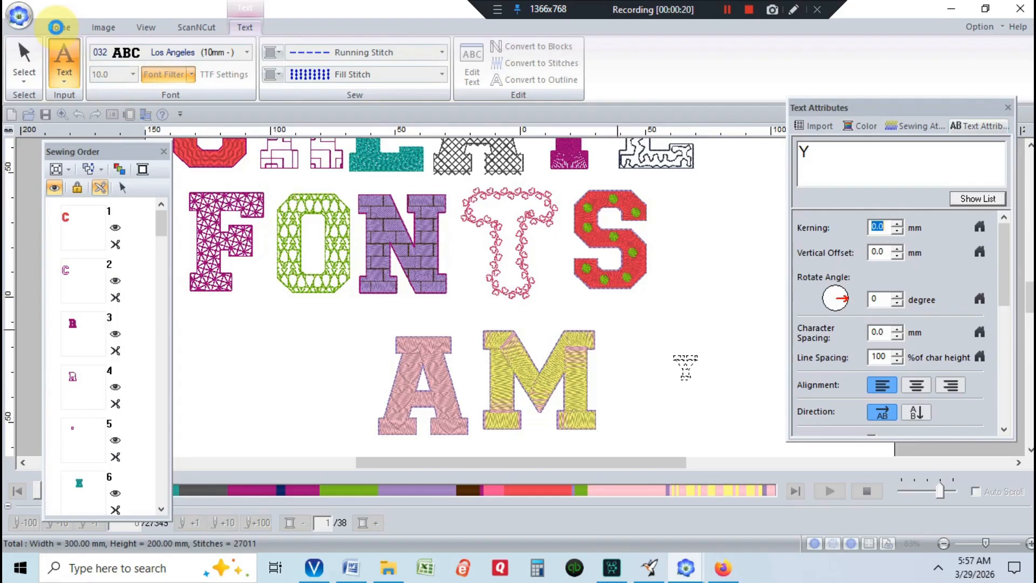
Resize the Y to a height of 40 mm with its aspect ratio maintained, and move it next to the M
left_click(55, 27)
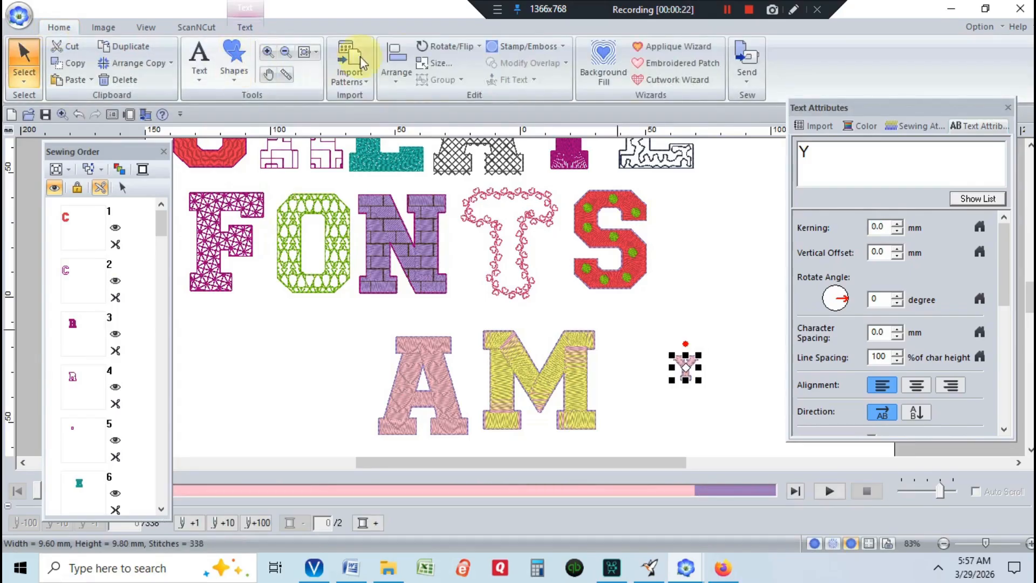
left_click(435, 63)
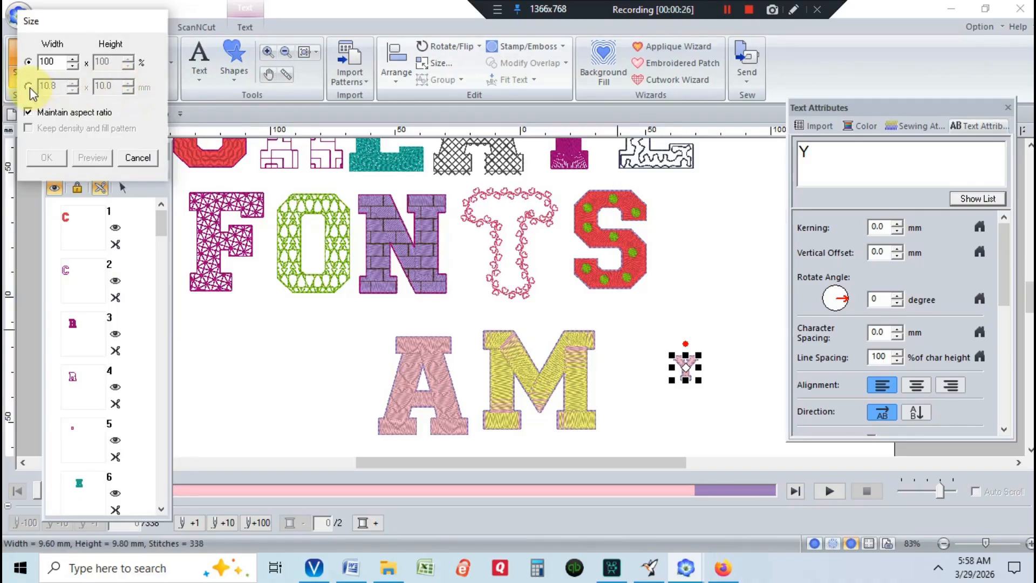
left_click(28, 87)
left_click_drag(119, 87, 95, 84)
type("40")
left_click(46, 157)
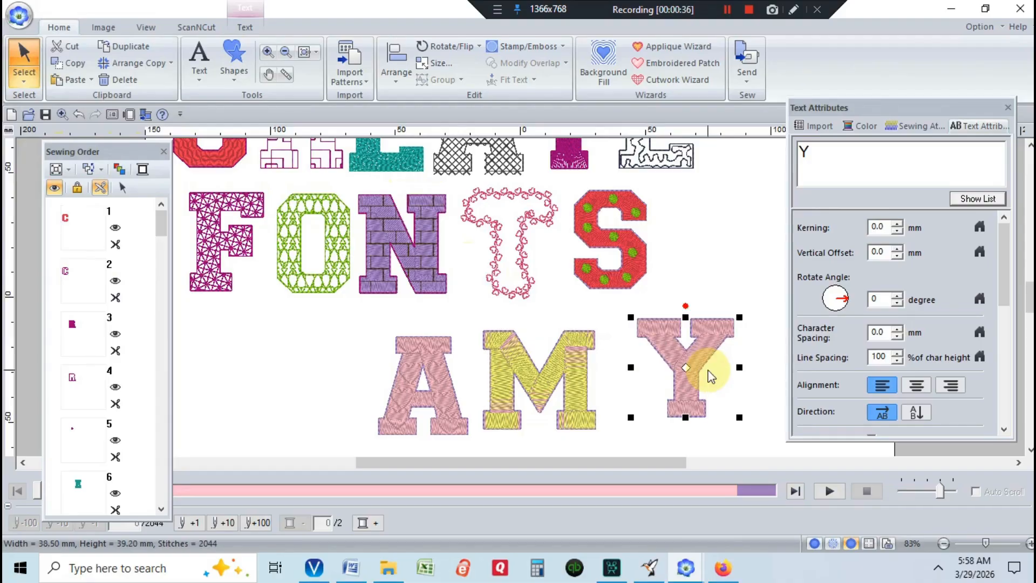
left_click_drag(678, 388, 650, 402)
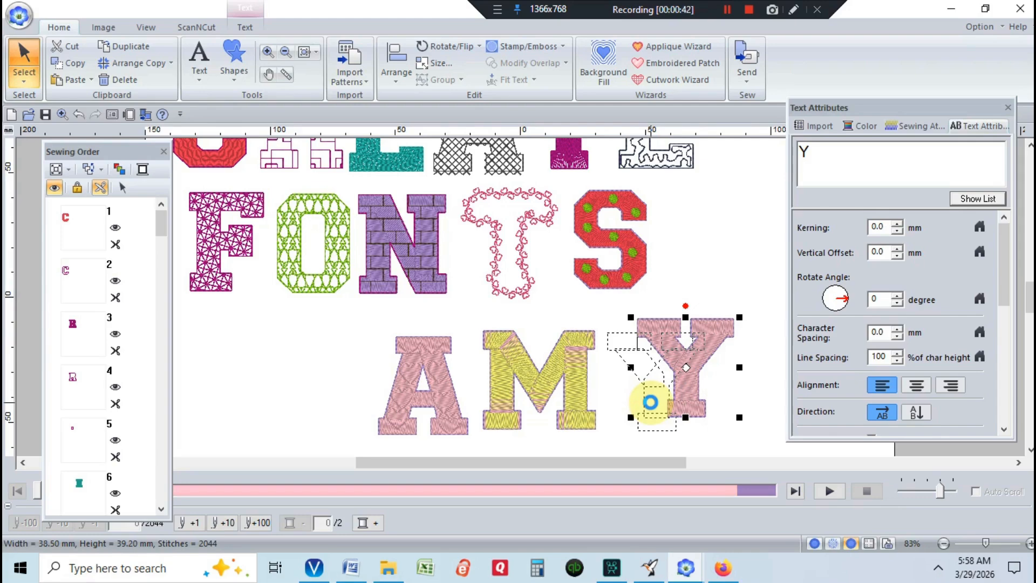
Convert the Y from text to blocks and open the selection tool choices
left_click(252, 28)
left_click(525, 46)
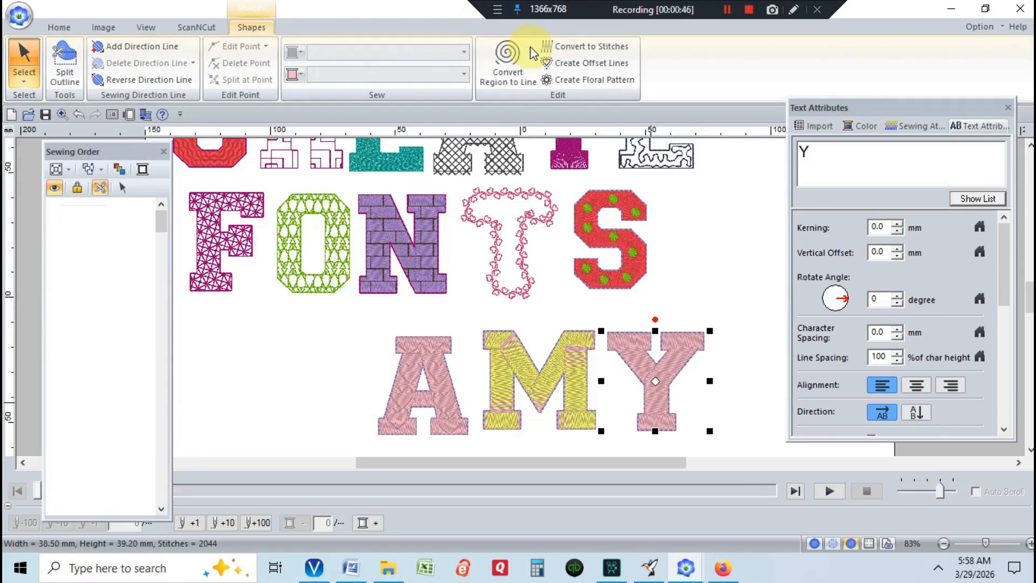
left_click(530, 47)
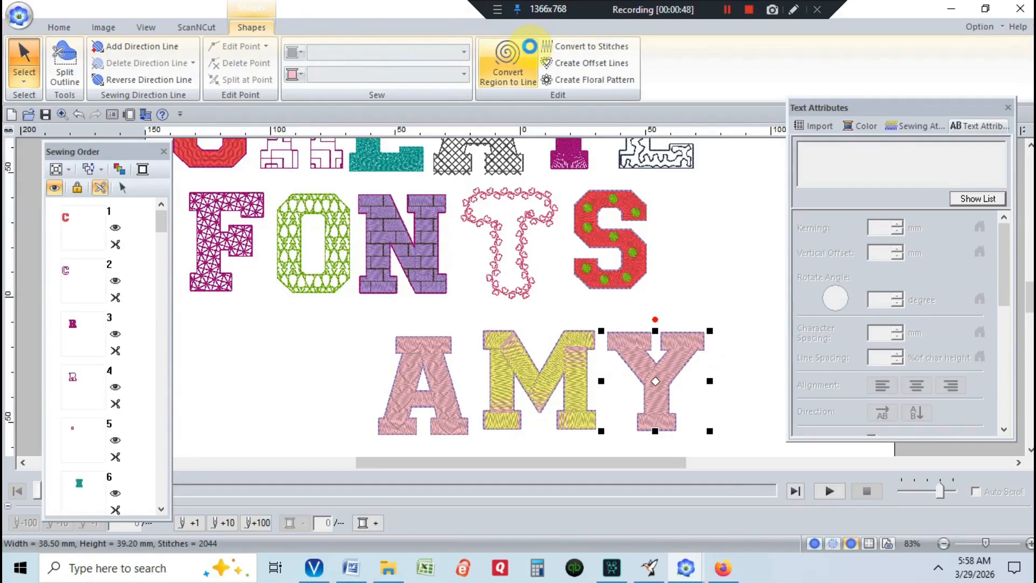
left_click(22, 81)
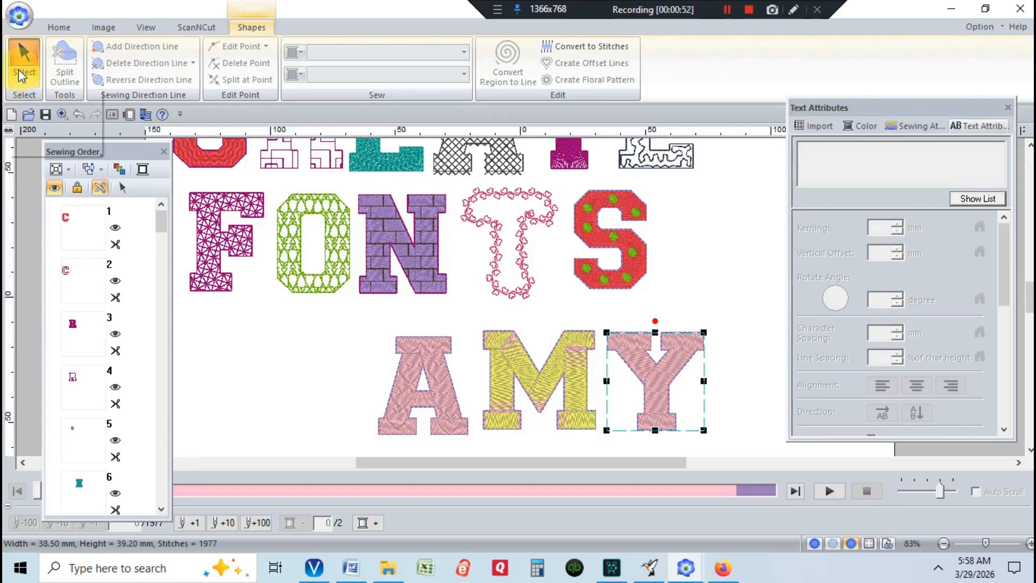
Select the base block of the Y for point editing and recolor its fill purple from the colors already used
left_click(24, 80)
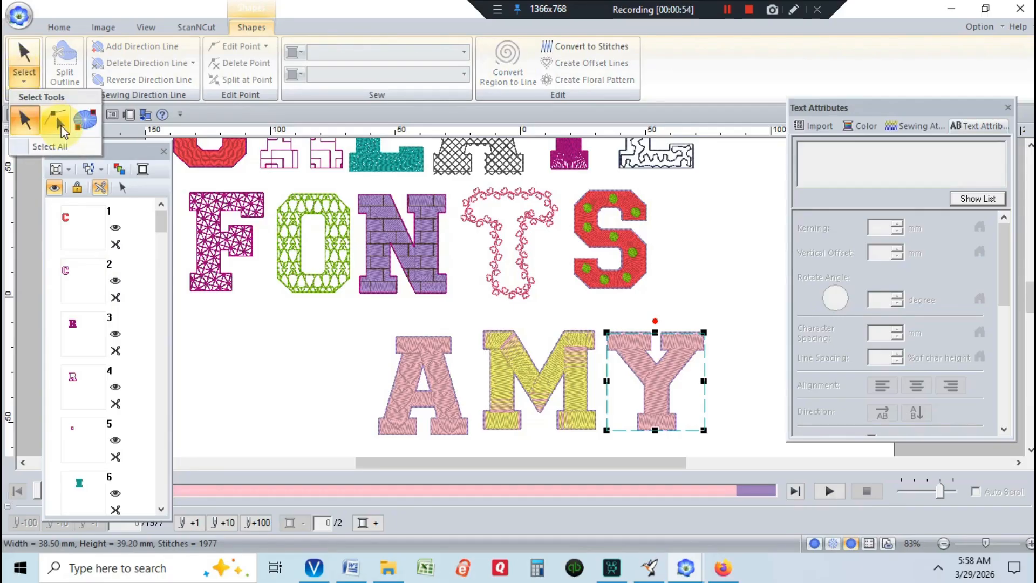
left_click(60, 127)
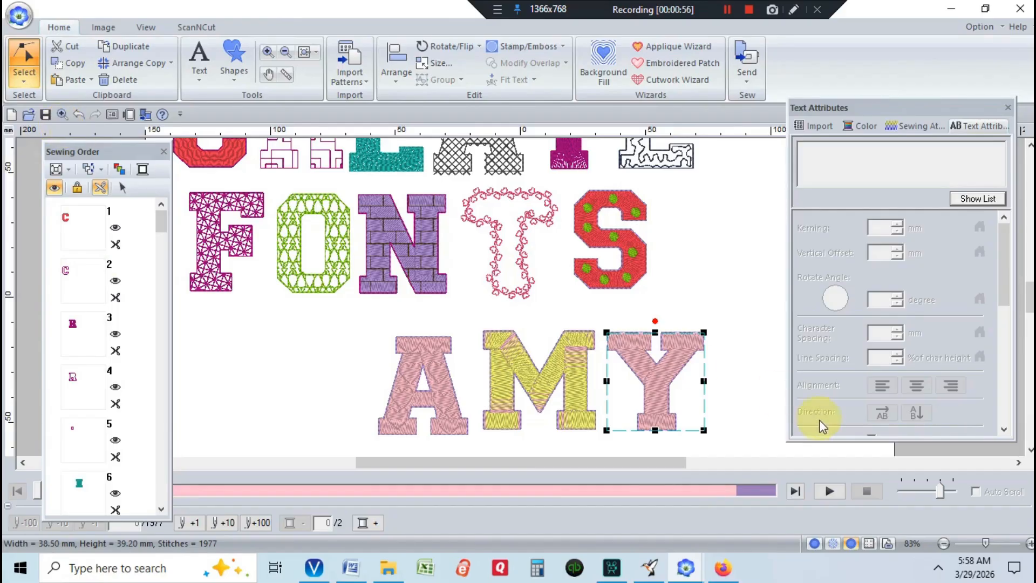
left_click(650, 420)
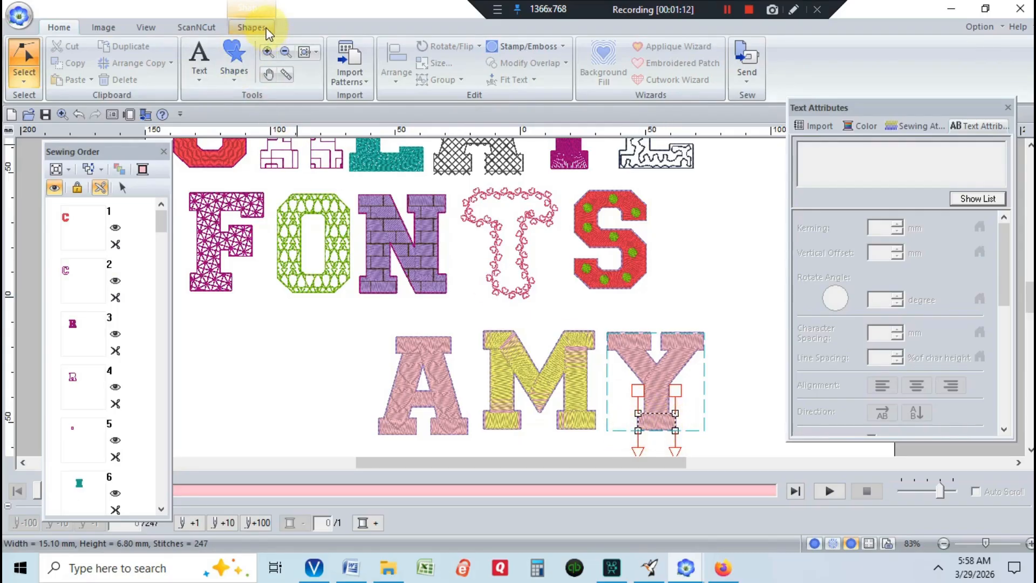
left_click(253, 27)
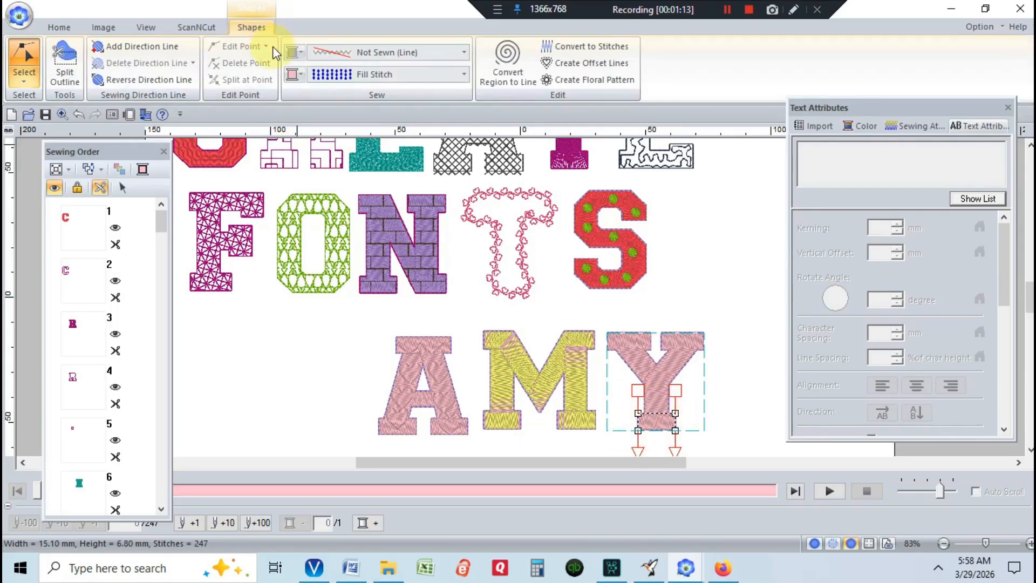
left_click(289, 77)
left_click(378, 277)
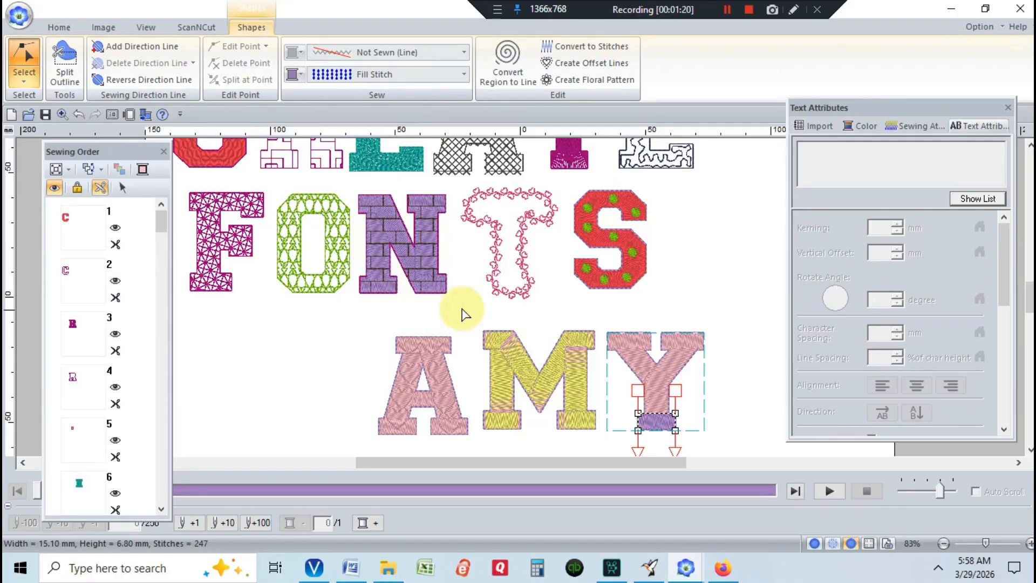
Recolor the fill of the Y's stem and right arm block green
left_click(671, 369)
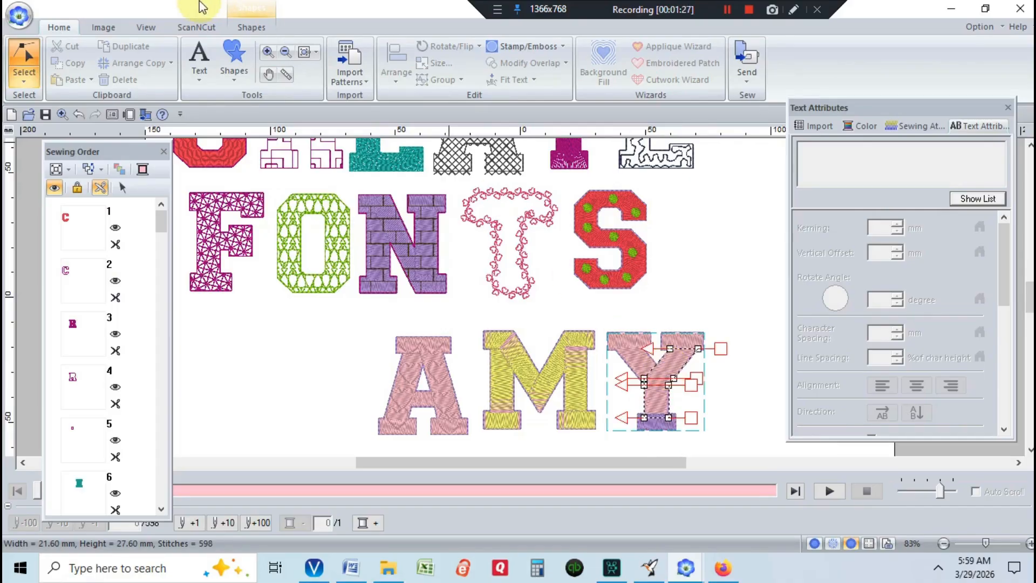
left_click(250, 27)
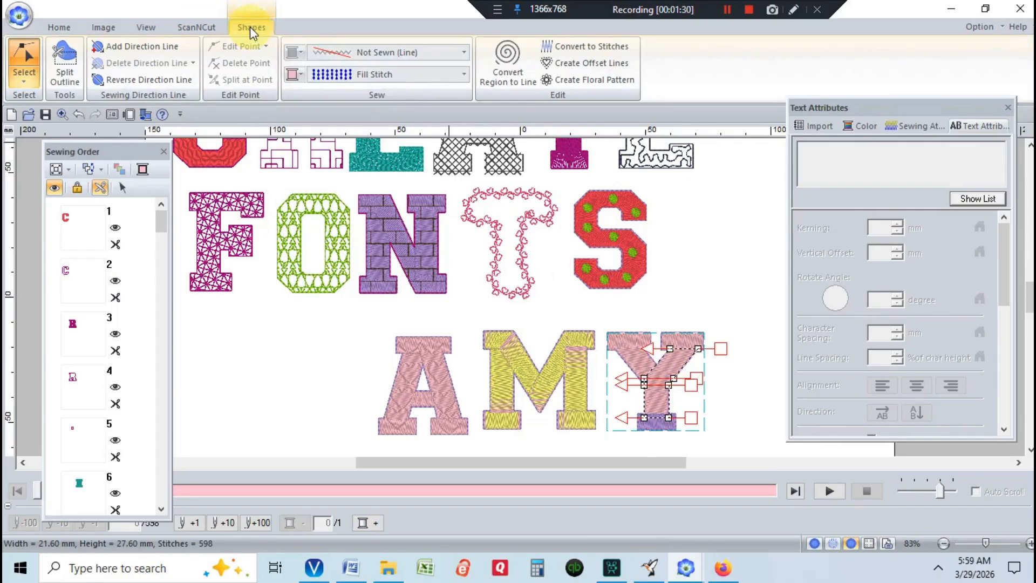
left_click(293, 77)
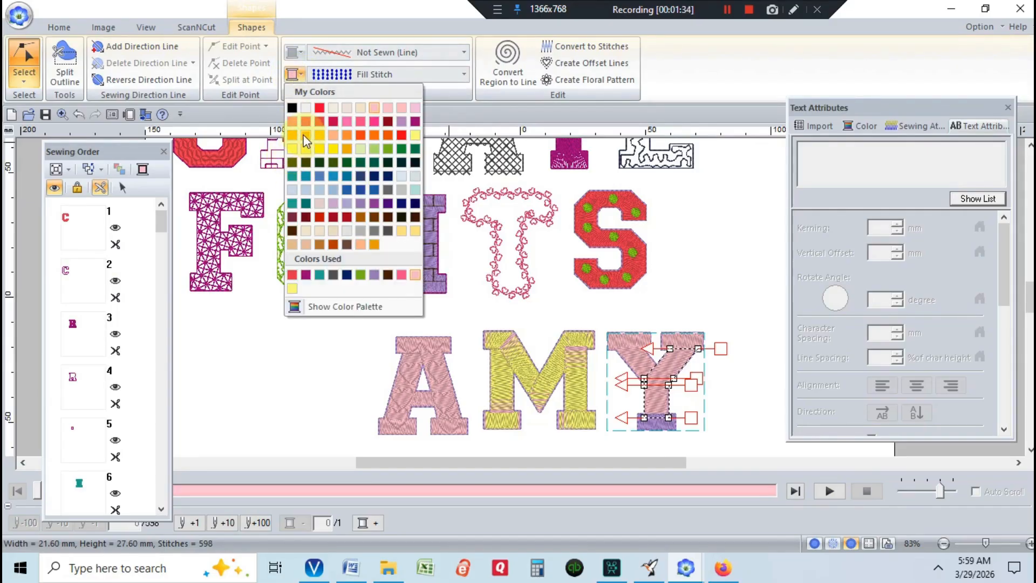
left_click(360, 276)
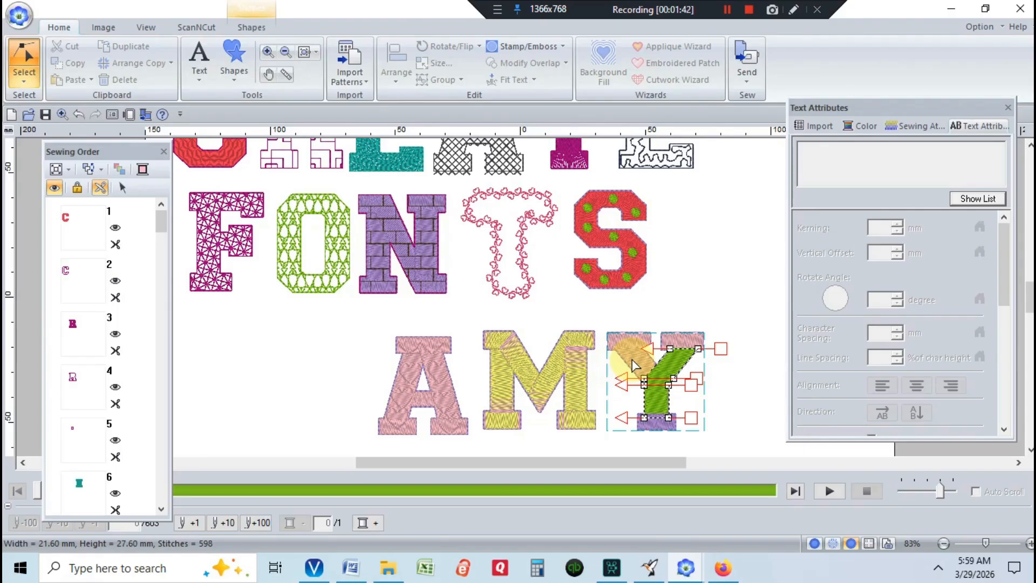
Recolor the fill of the Y's left arm block red
left_click(632, 359)
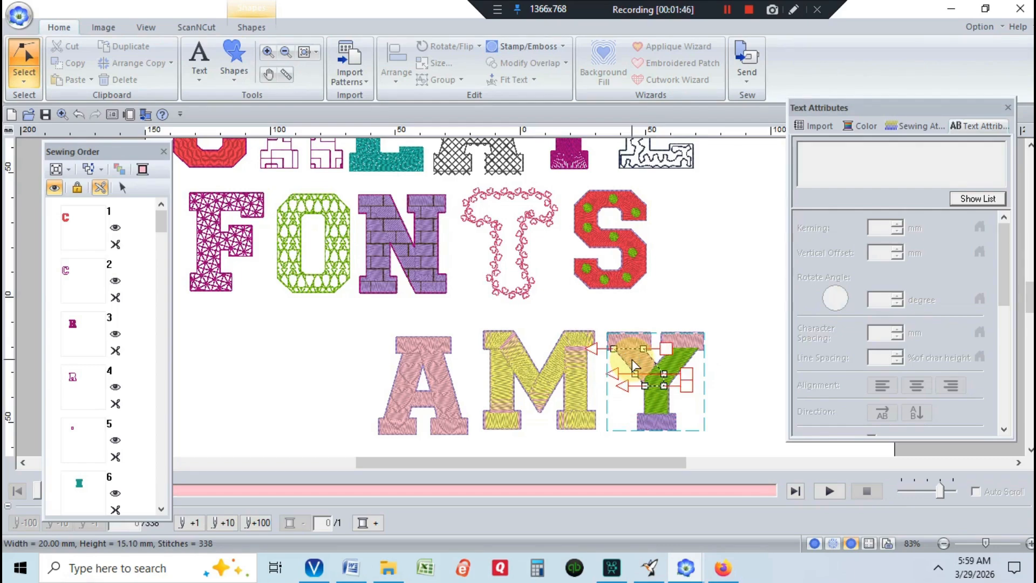
left_click(249, 26)
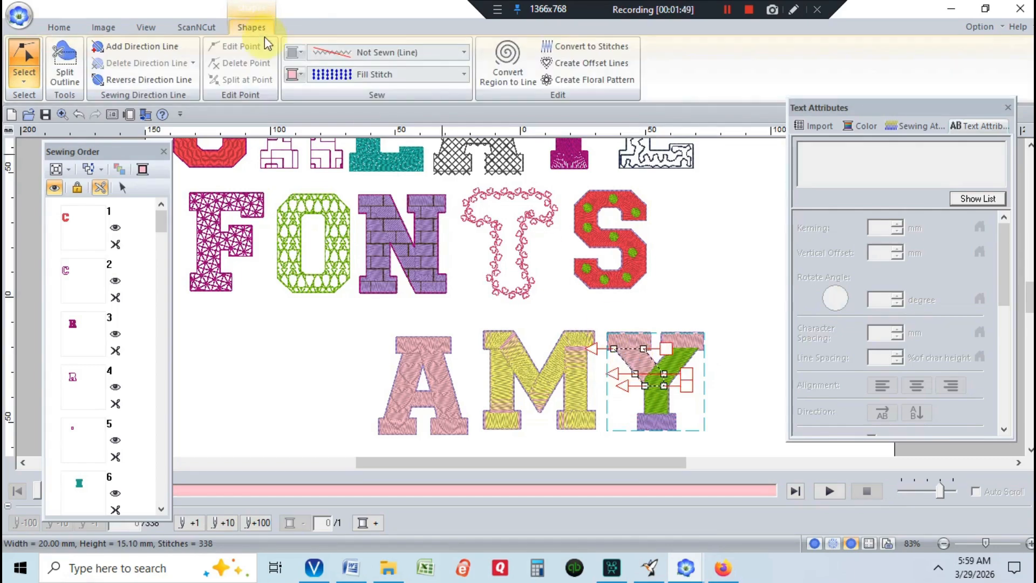
left_click(287, 73)
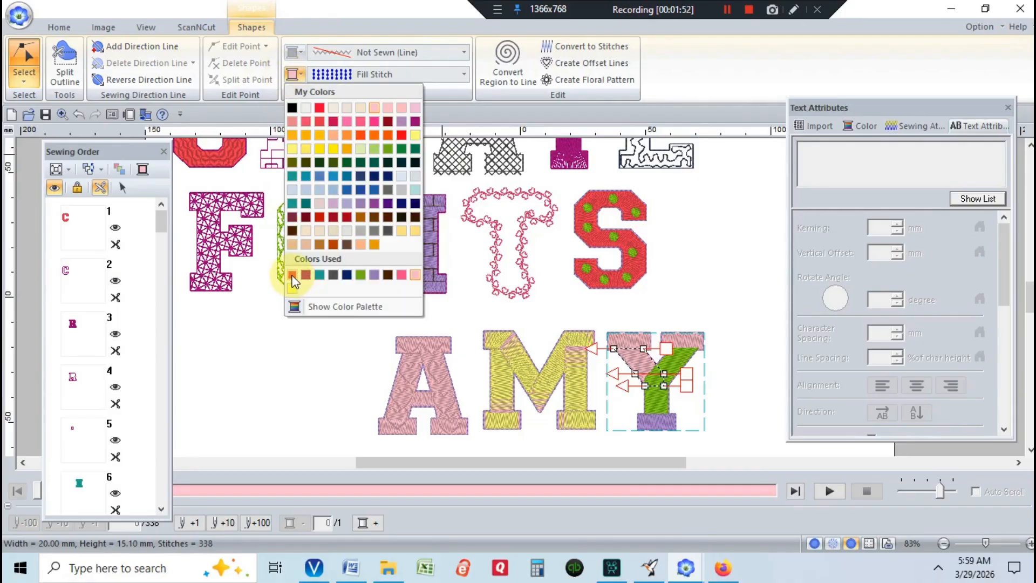
left_click(293, 275)
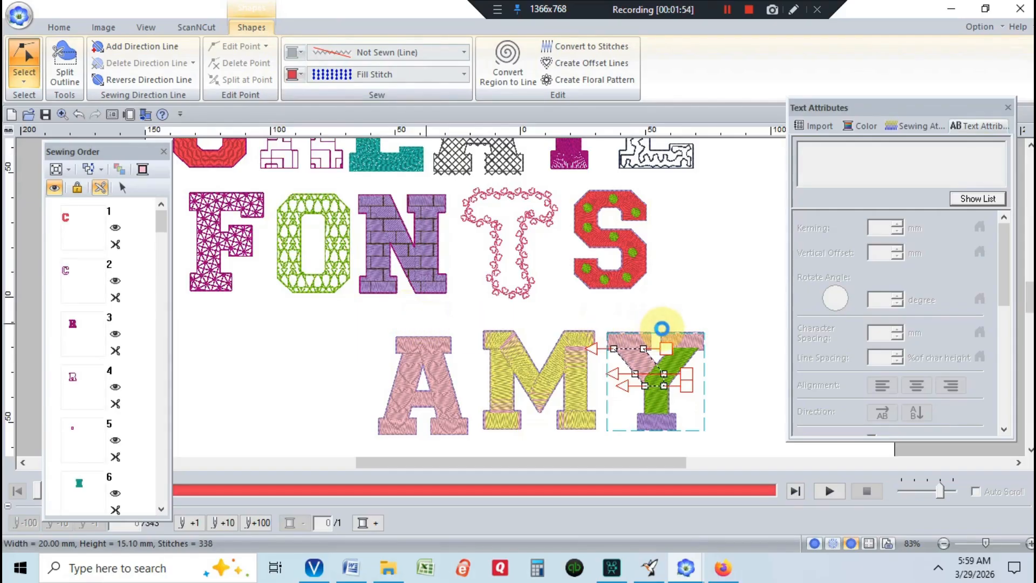
Recolor the wider block of the Y's upper-left serif purple
left_click(624, 343)
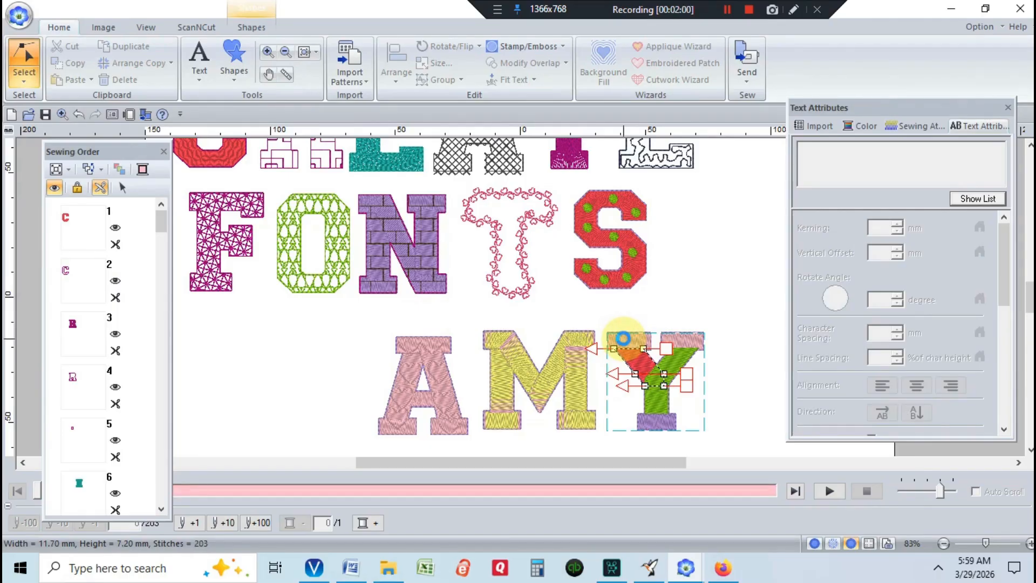
left_click(627, 348)
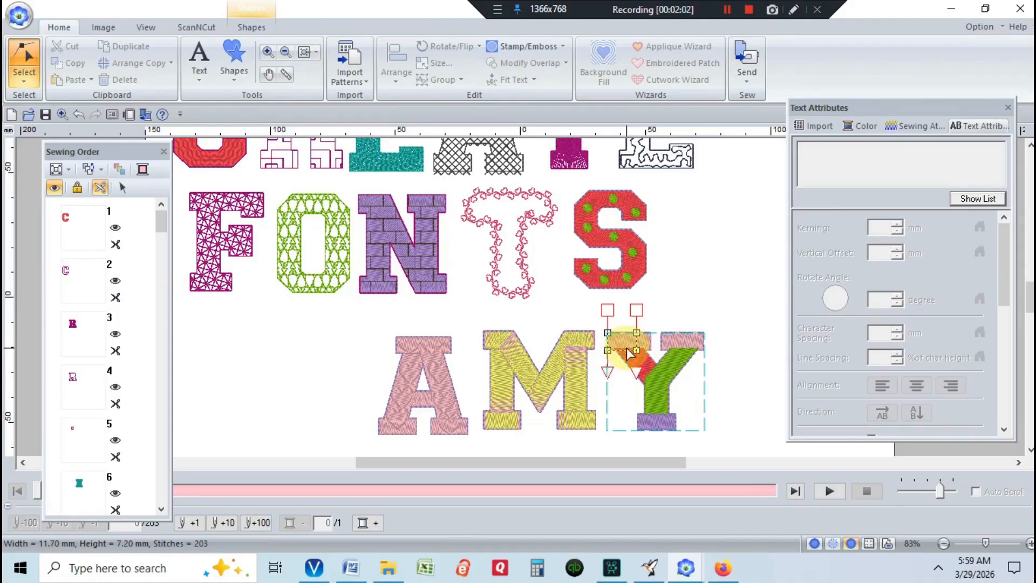
left_click(243, 27)
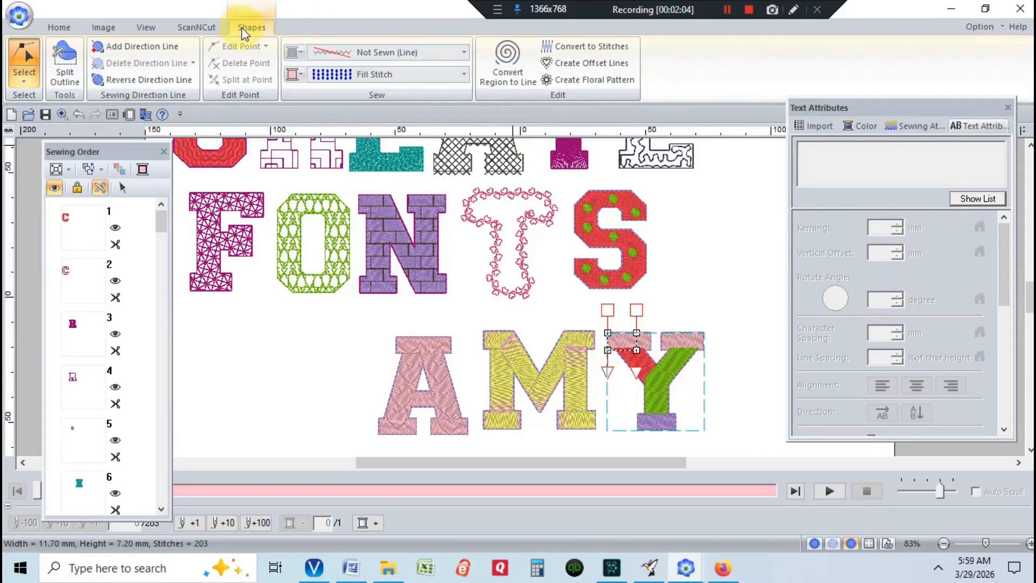
left_click(293, 79)
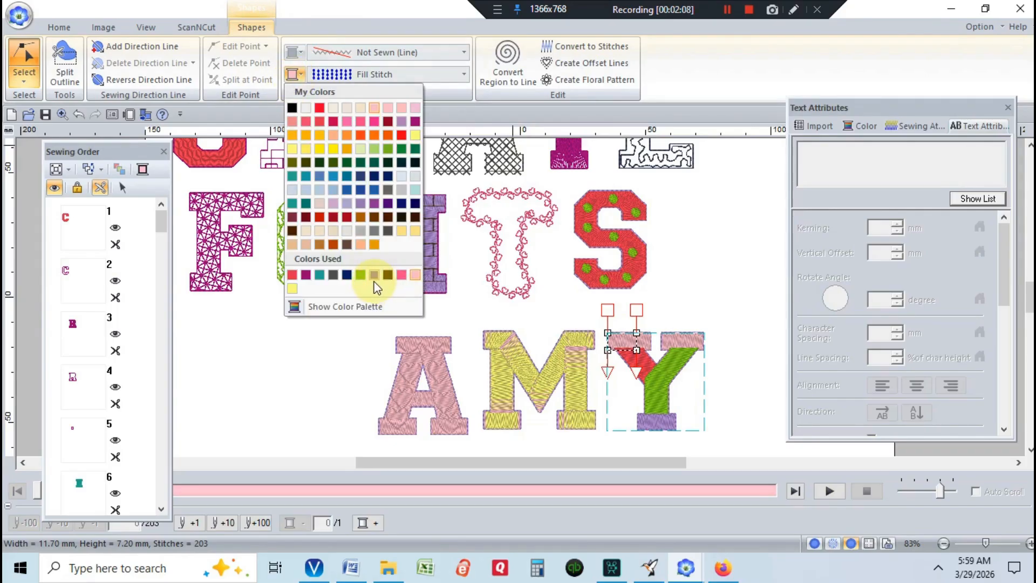
left_click(374, 274)
Recolor the small inner block of the Y's upper-left serif navy blue
left_click(649, 351)
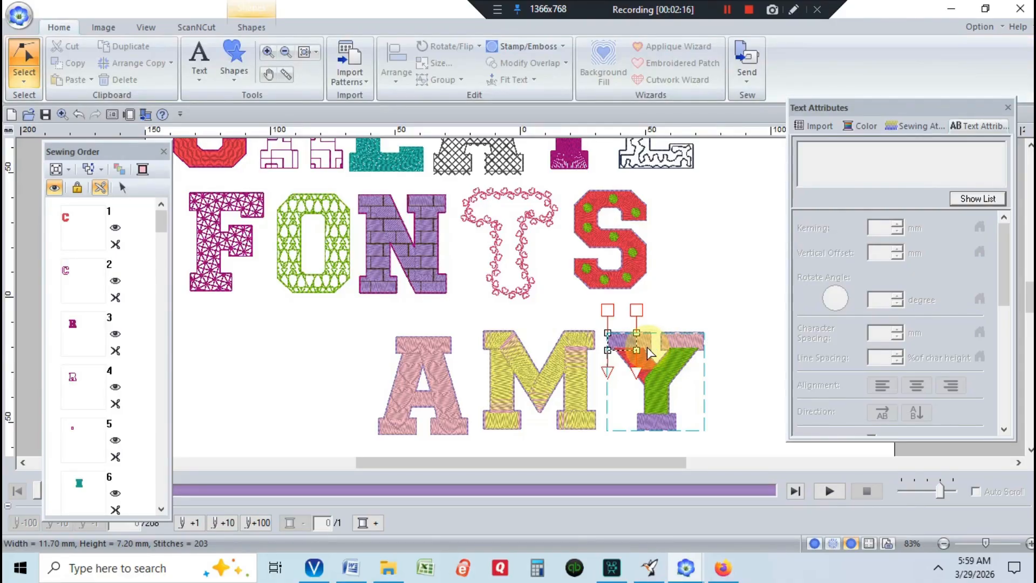
left_click(645, 343)
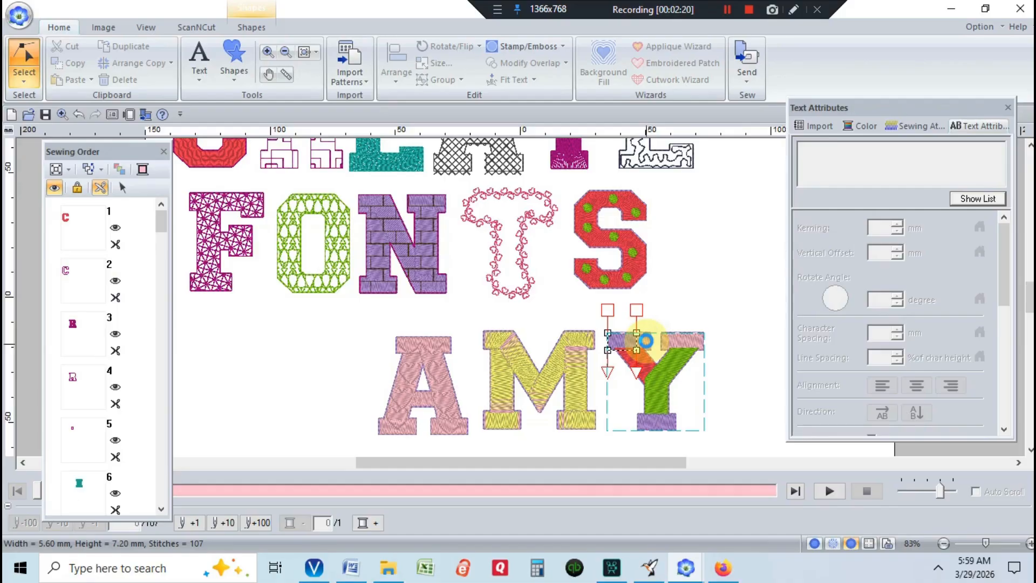
left_click(646, 341)
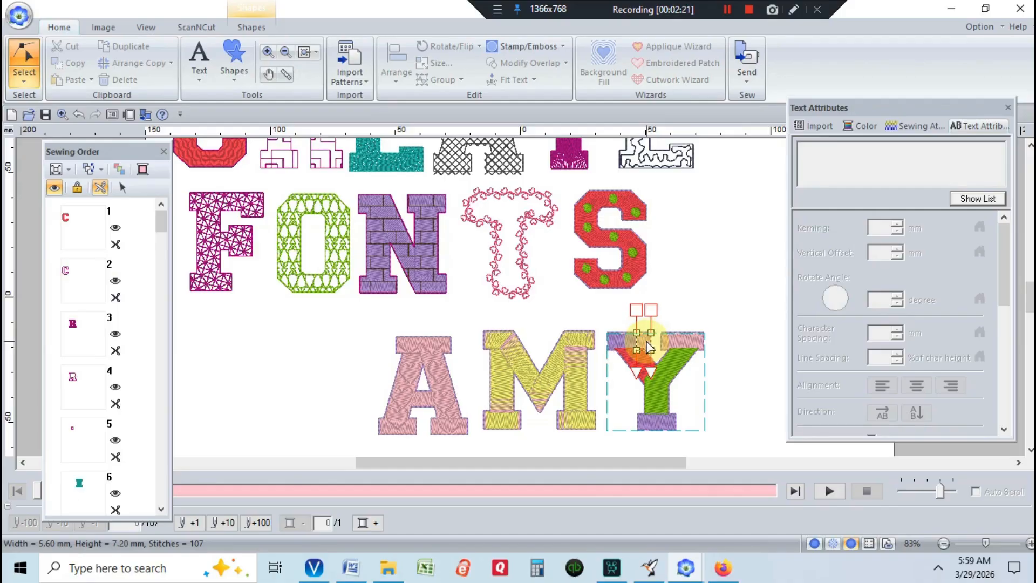
left_click(250, 30)
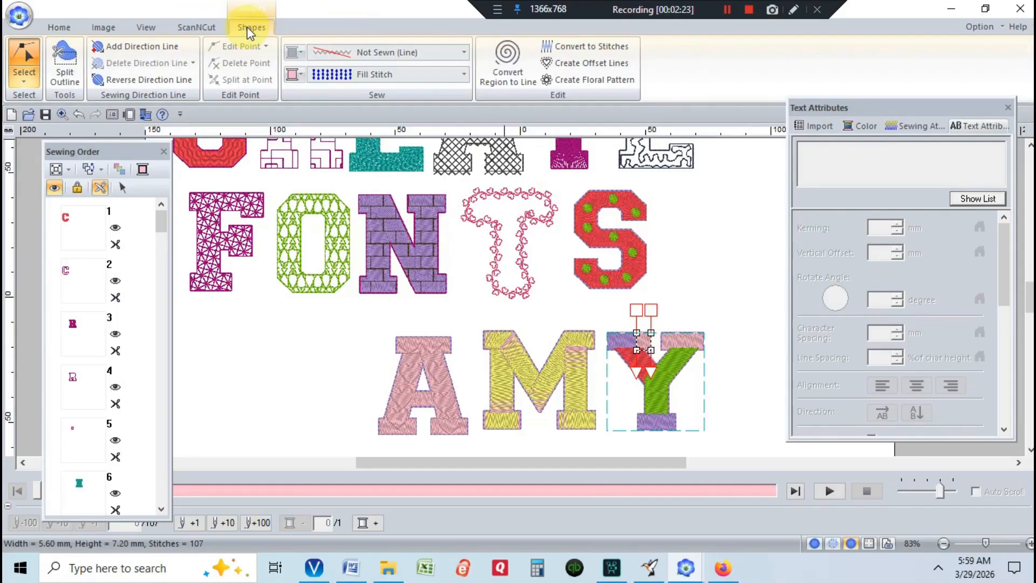
left_click(293, 78)
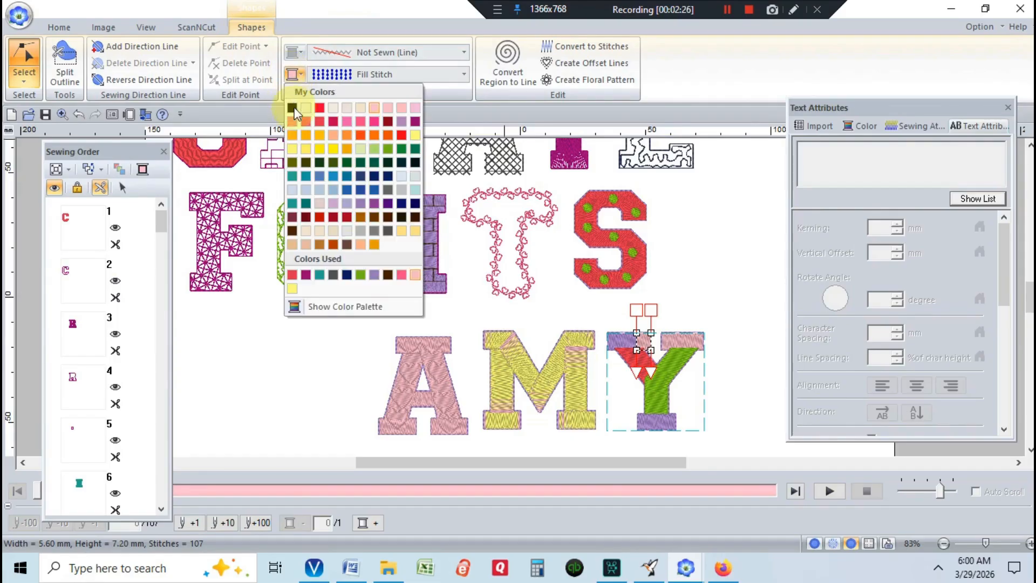
left_click(346, 276)
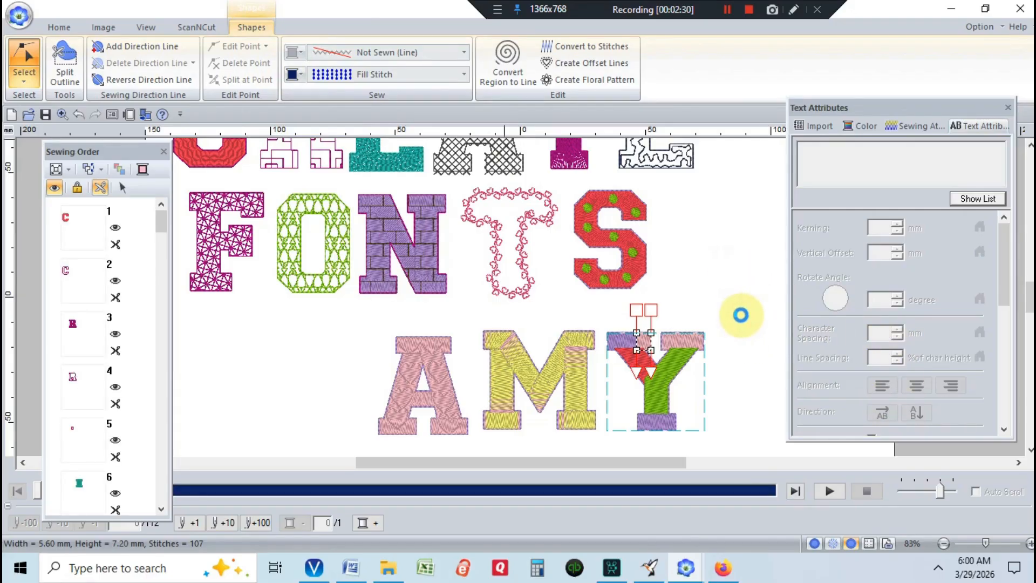
Recolor the wider block of the Y's upper-right serif dark gray
left_click(674, 342)
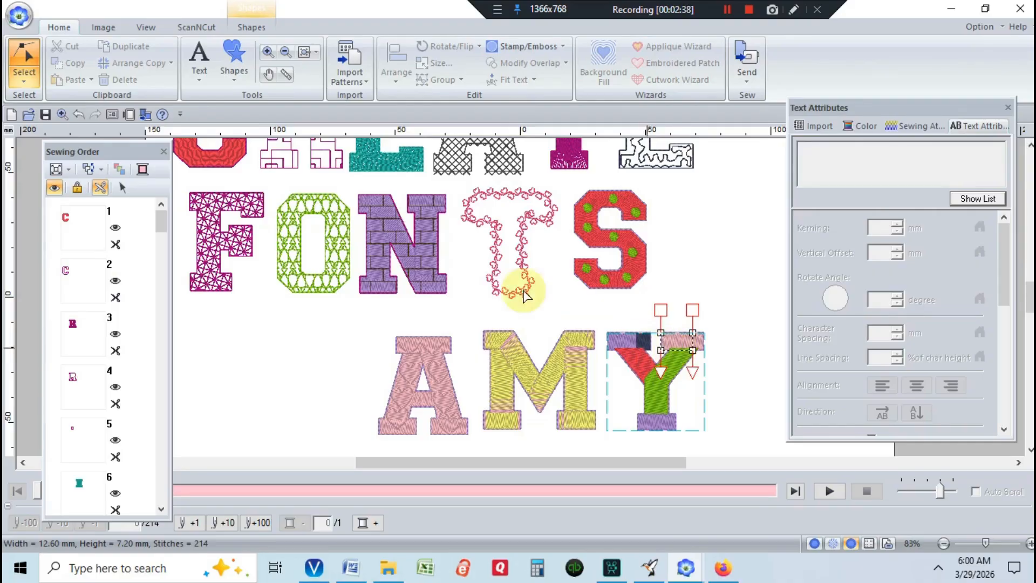
left_click(254, 28)
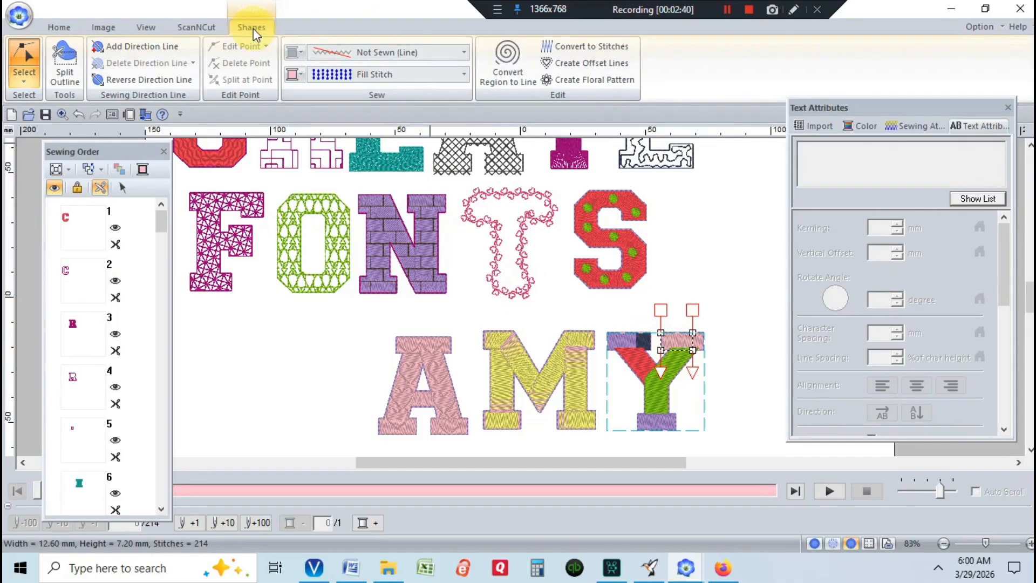
left_click(294, 76)
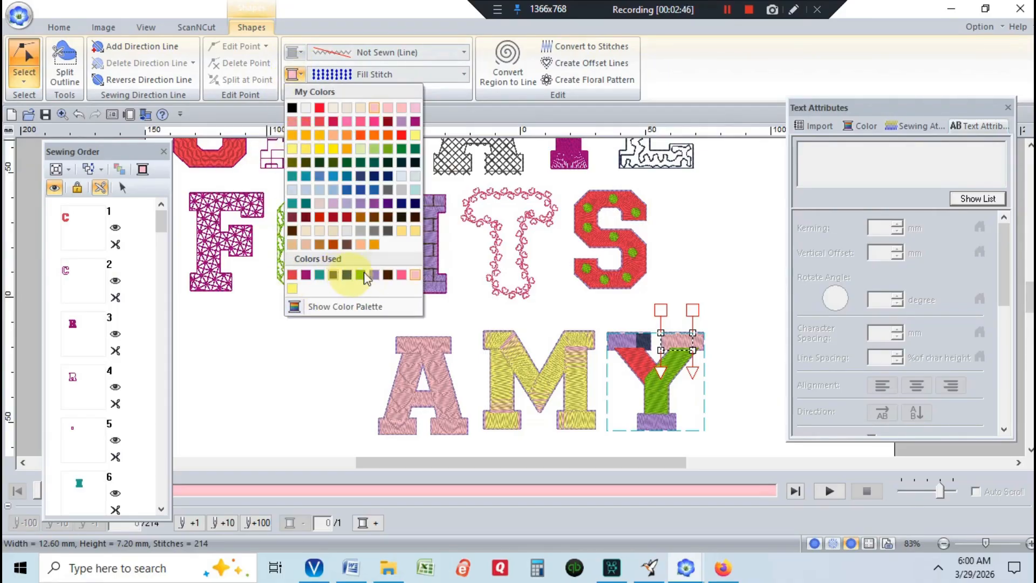
left_click(348, 275)
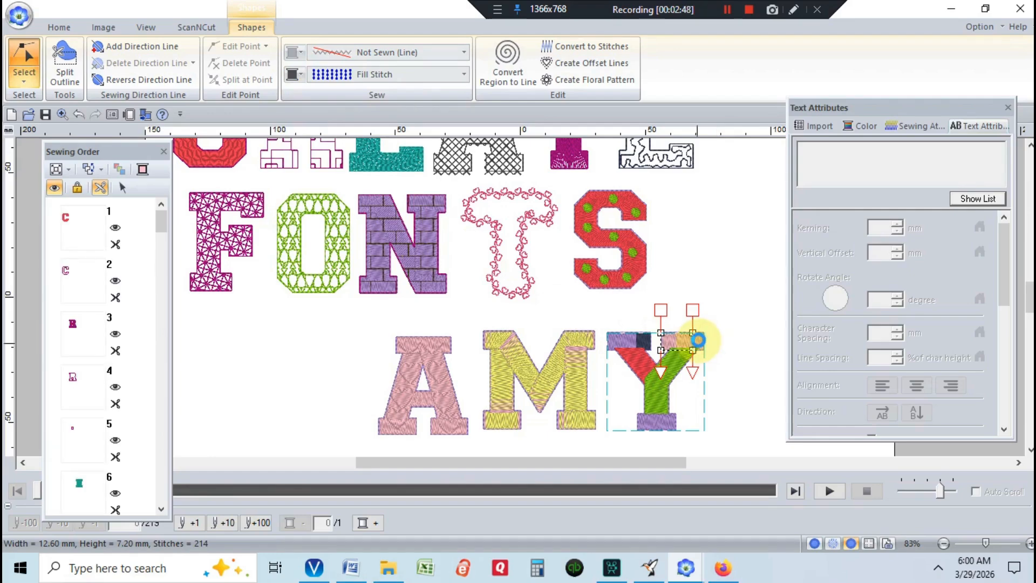
Recolor the small outer block of the Y's upper-right serif yellow, and deselect the letter
left_click(698, 341)
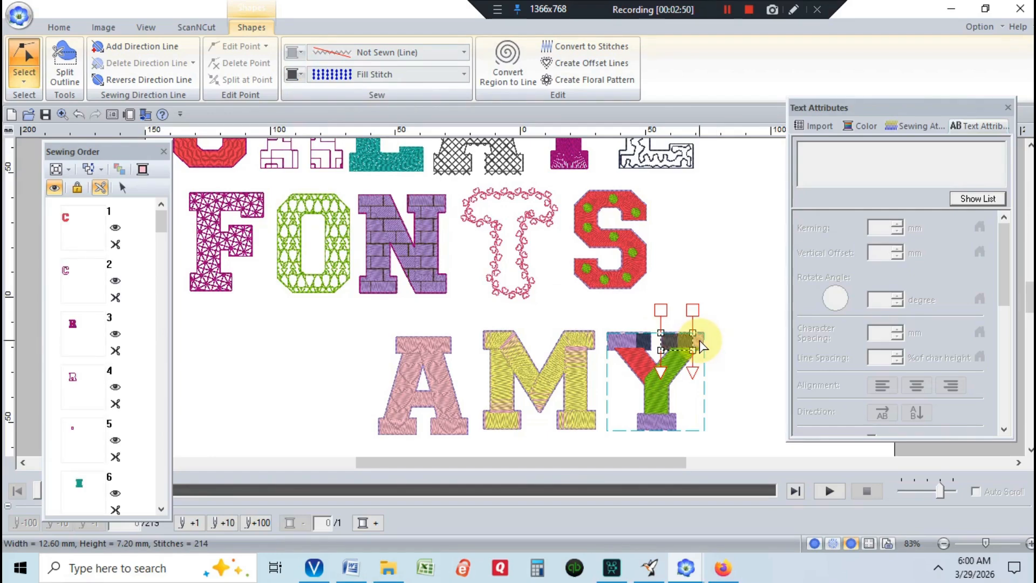
left_click(251, 28)
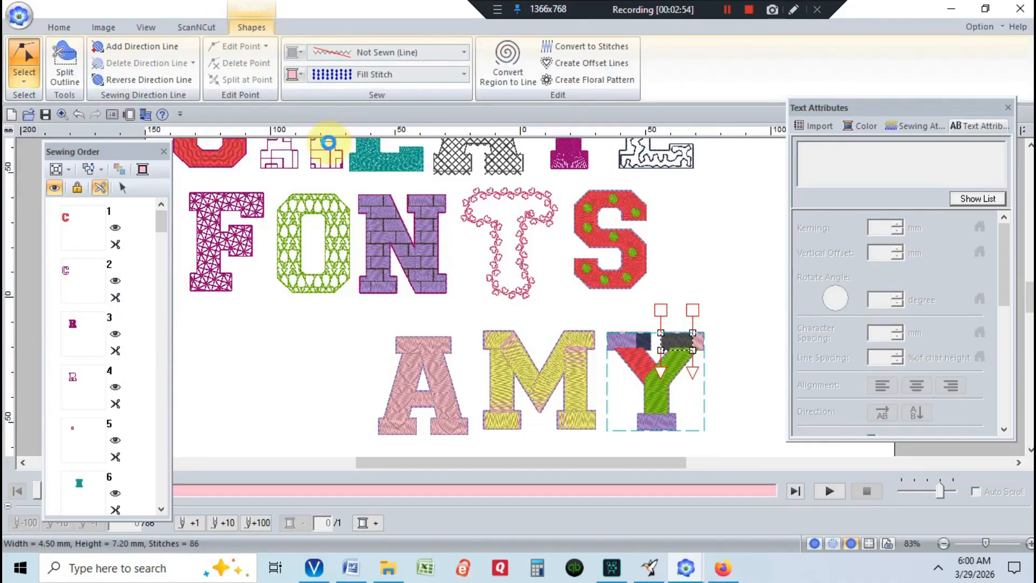
left_click(292, 75)
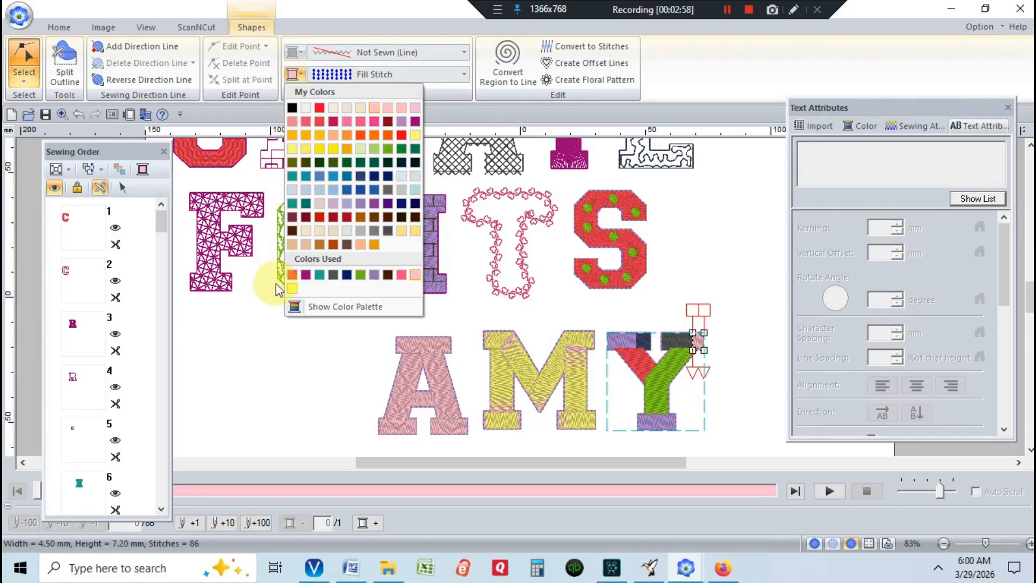
left_click(291, 286)
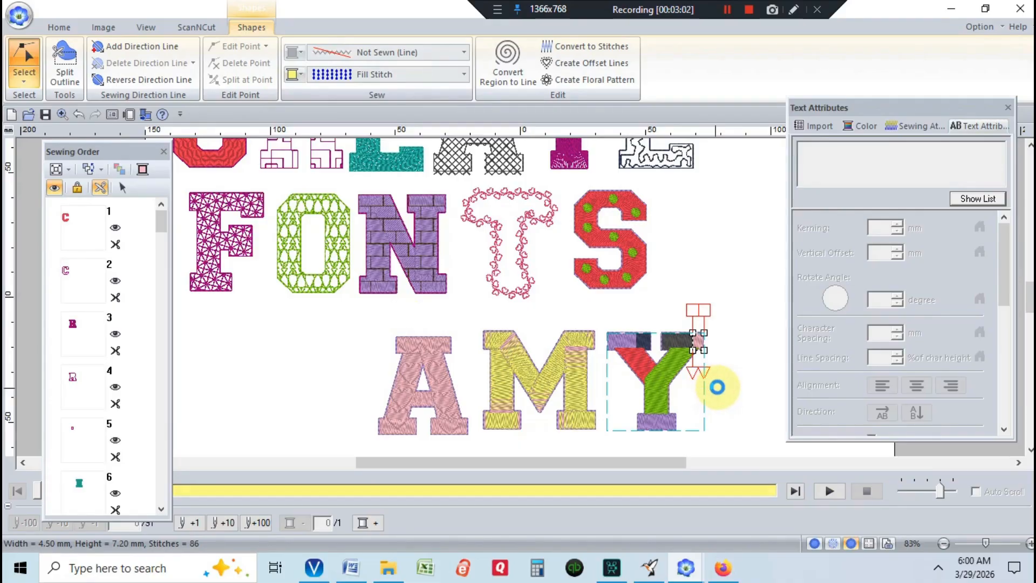
left_click(717, 386)
left_click(723, 405)
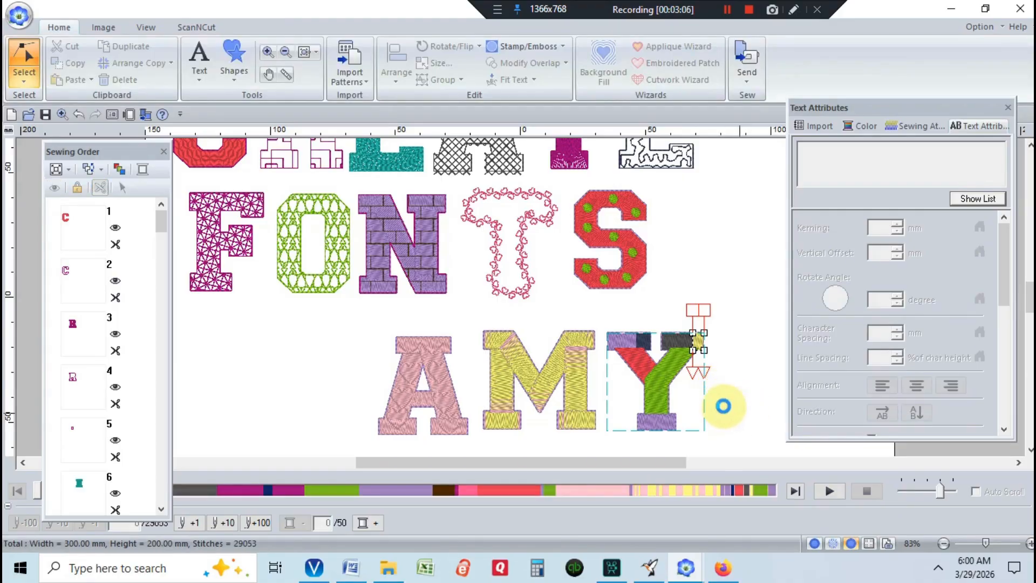
left_click(694, 397)
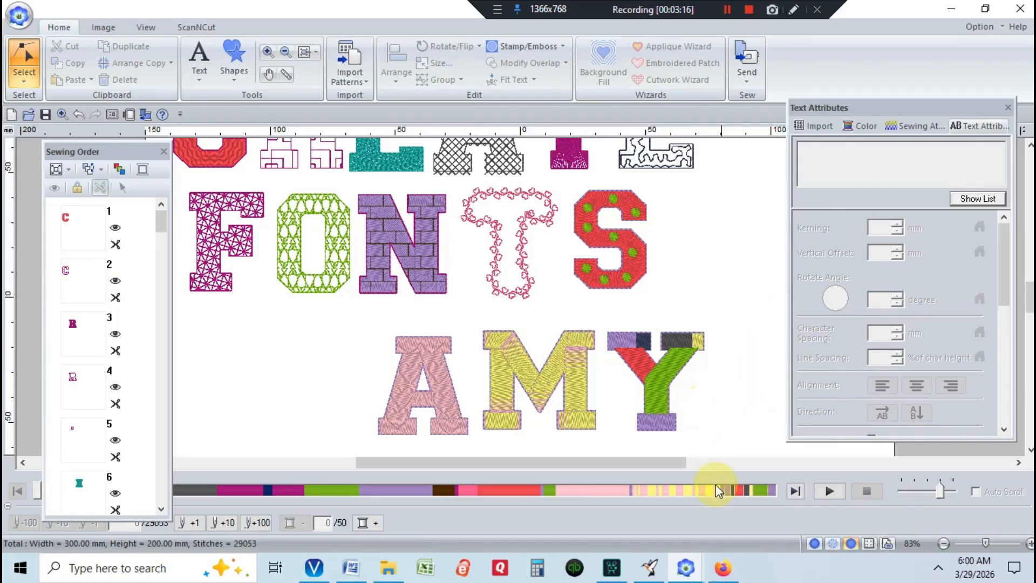
Fit the whole design page in view to examine the finished lettering
left_click_drag(664, 465, 631, 456)
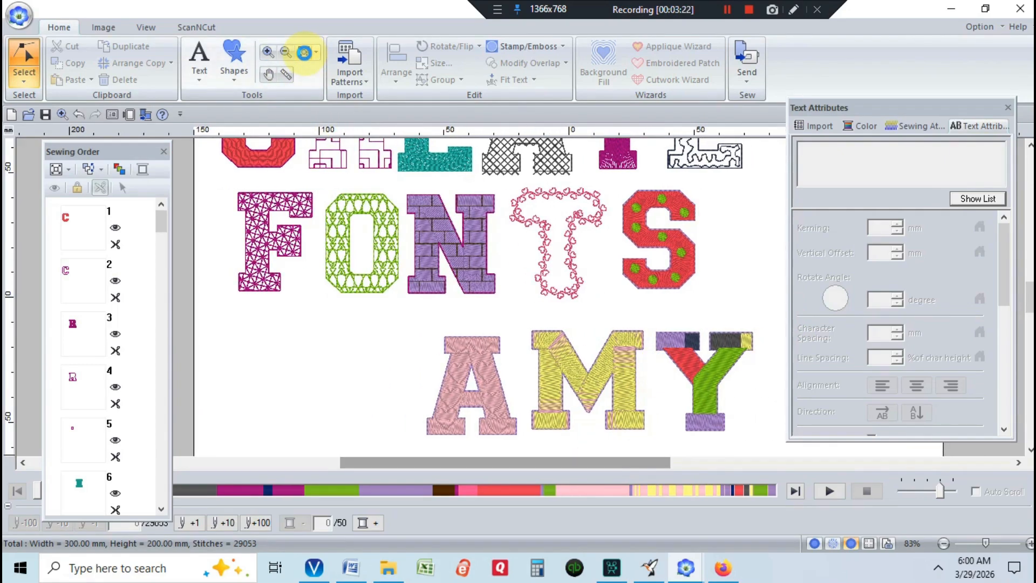
left_click(304, 52)
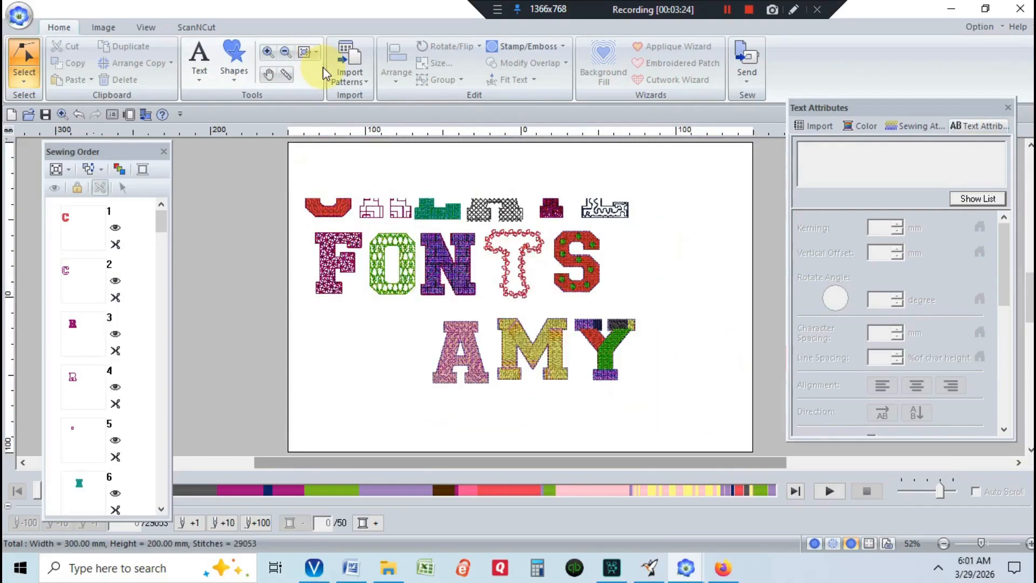
left_click(709, 356)
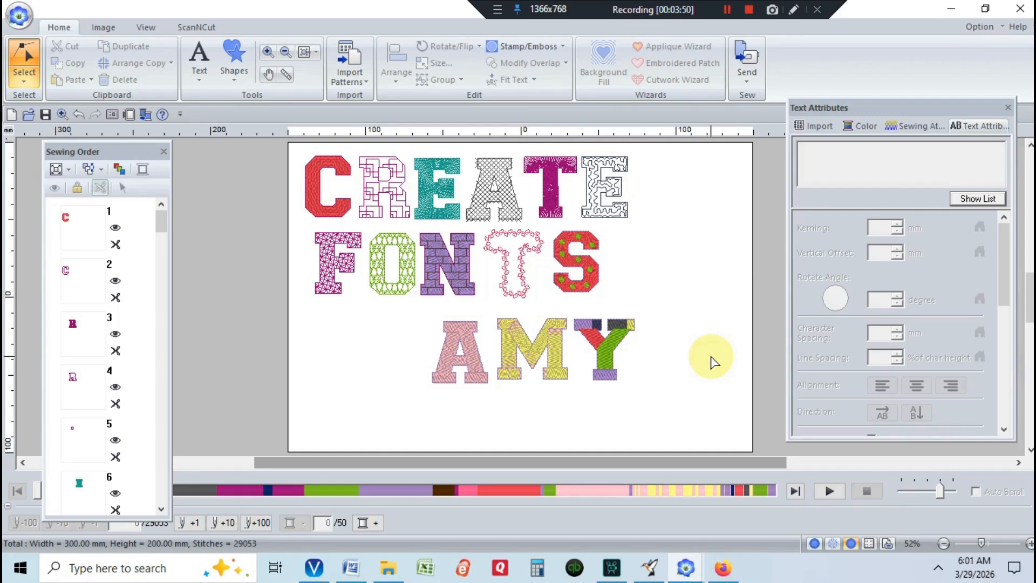
left_click(748, 9)
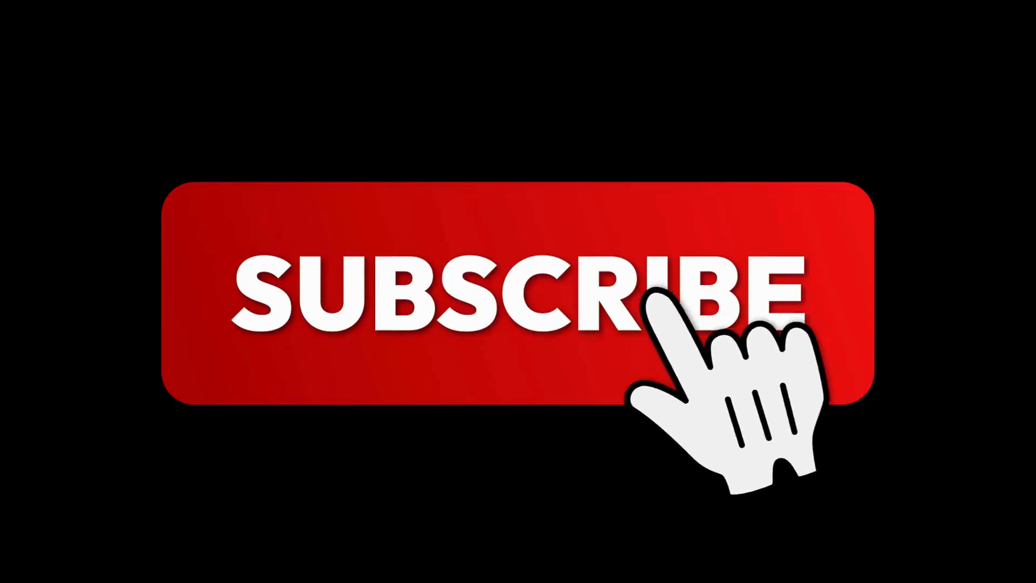